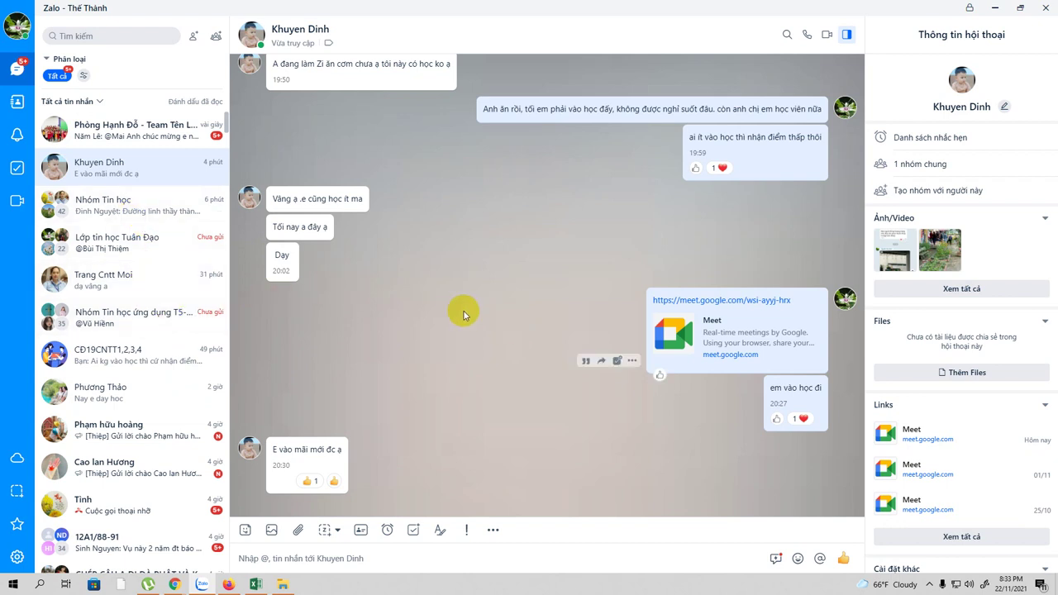
{"action": "scroll", "coordinate": [141, 248], "scroll_direction": "down", "scroll_amount": 2}
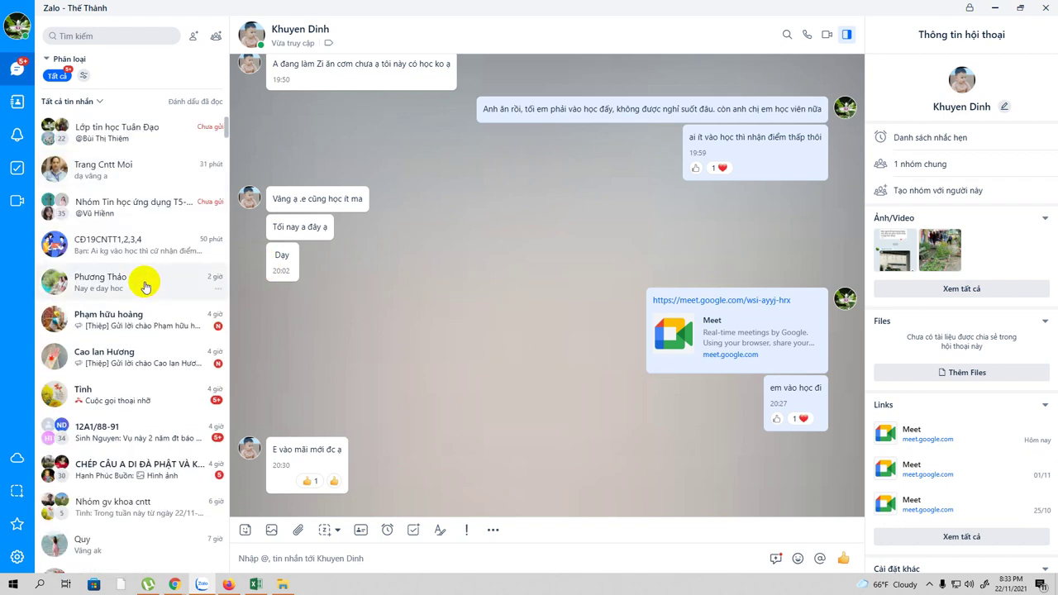
{"action": "left_click", "coordinate": [134, 402]}
{"action": "left_click", "coordinate": [135, 357]}
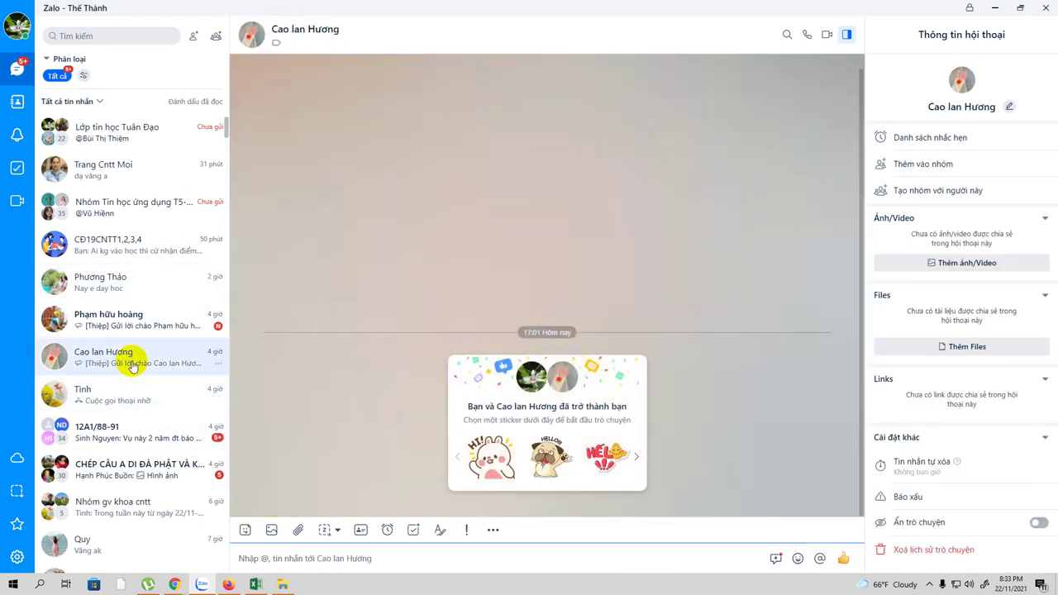
{"action": "scroll", "coordinate": [165, 300], "scroll_direction": "up", "scroll_amount": 2}
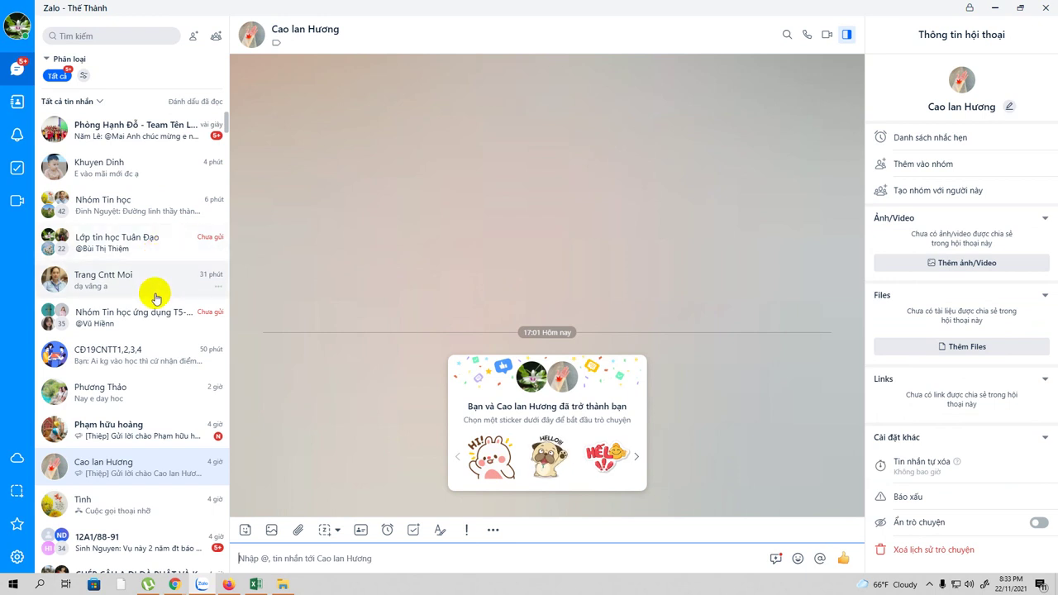
Minimize the Zalo chat window to switch to Excel and open the "Bài thực hành số 6" workbook
{"action": "left_click", "coordinate": [1021, 8]}
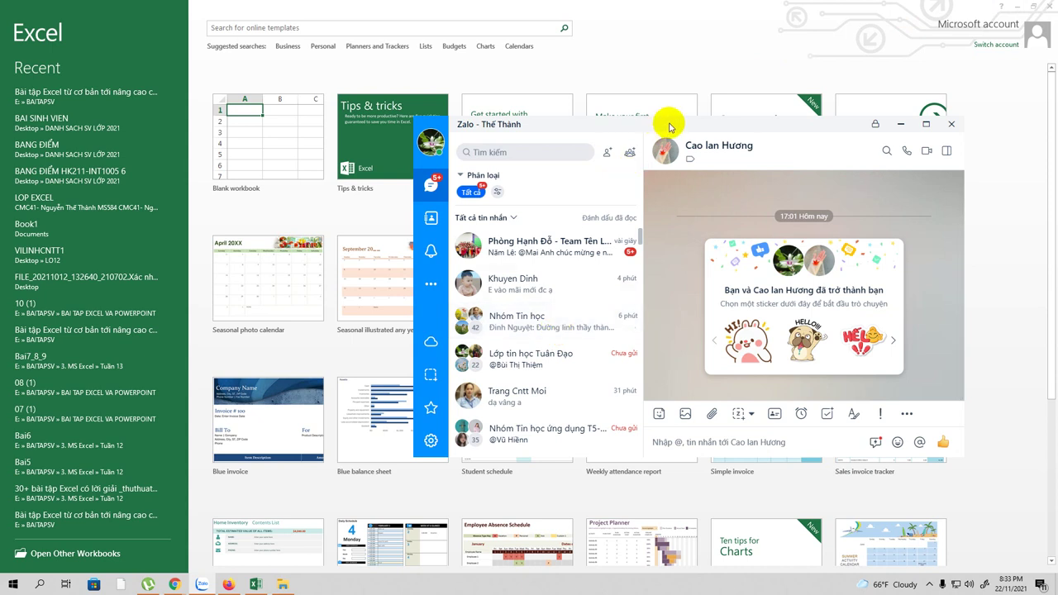
{"action": "left_click", "coordinate": [900, 124]}
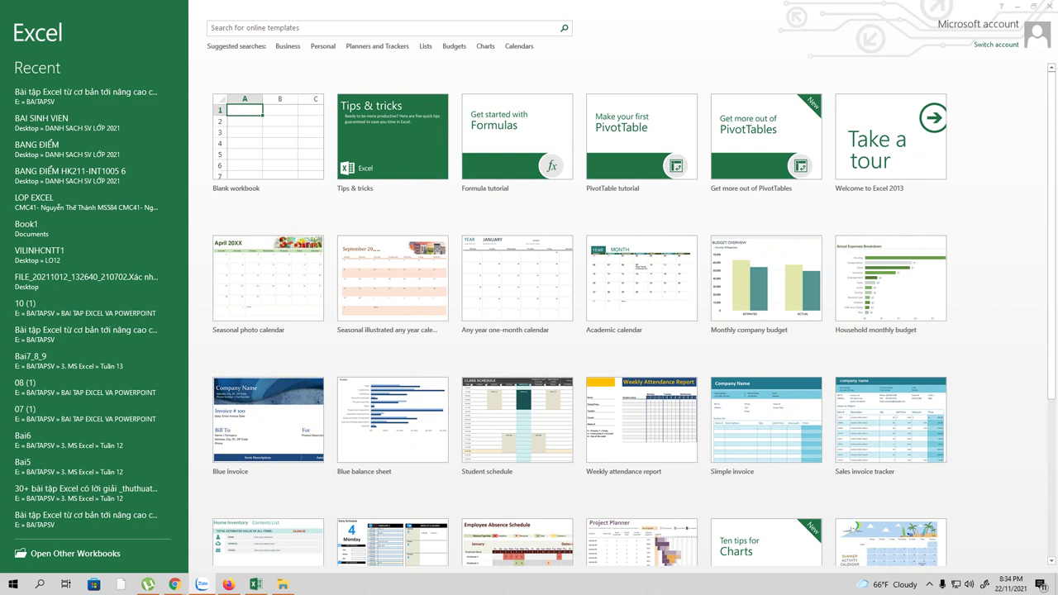
{"action": "left_click", "coordinate": [263, 131]}
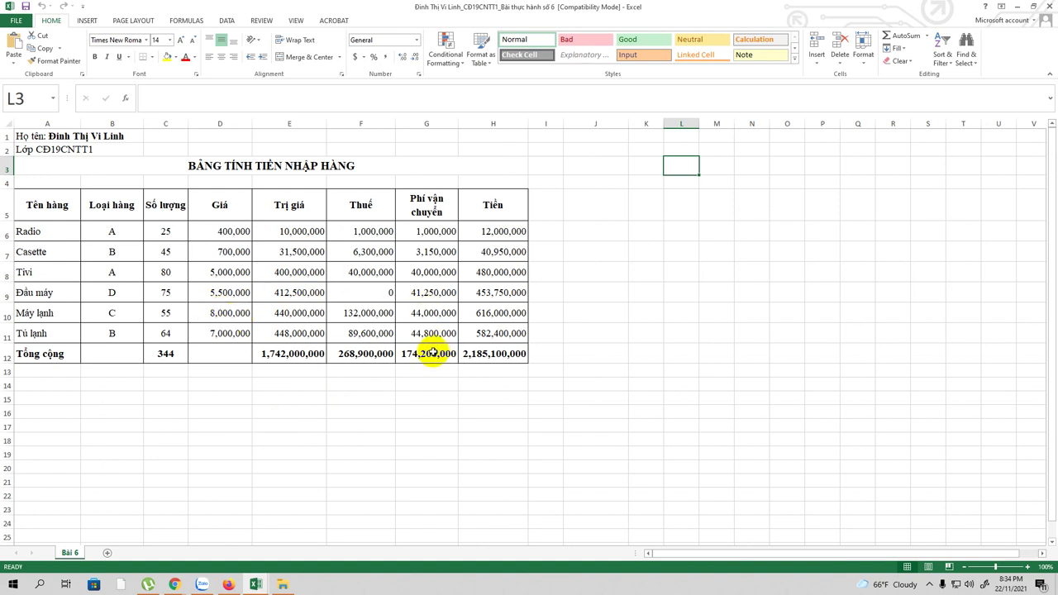
Examine the formulas and values in the Giá, Trị giá, Thuế, Phí vận chuyển and Tiền columns of the goods import table
{"action": "left_click", "coordinate": [291, 232]}
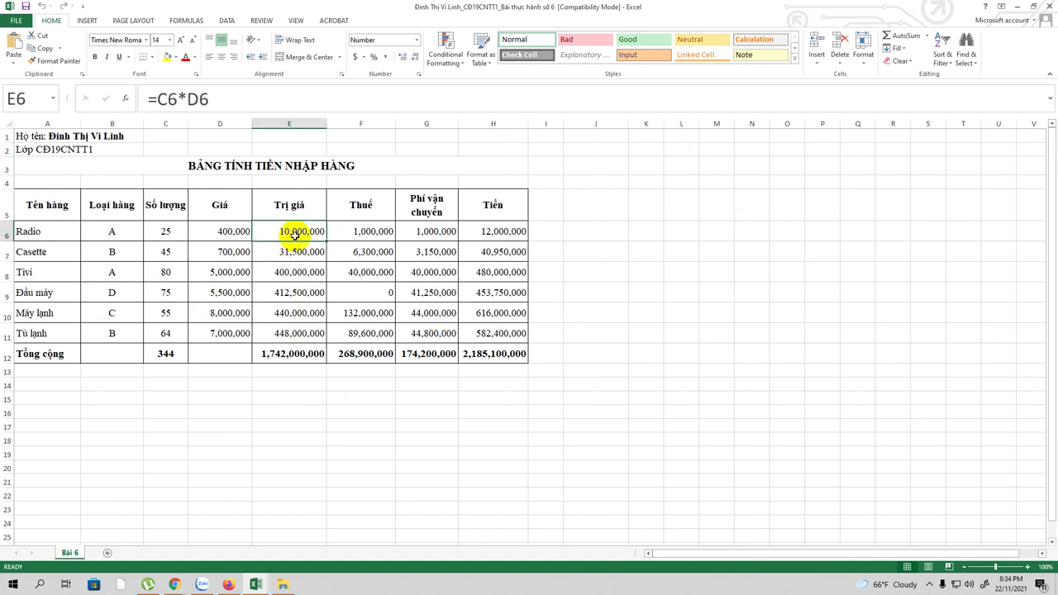
{"action": "left_click", "coordinate": [361, 232]}
{"action": "left_click", "coordinate": [425, 233]}
{"action": "left_click", "coordinate": [504, 232]}
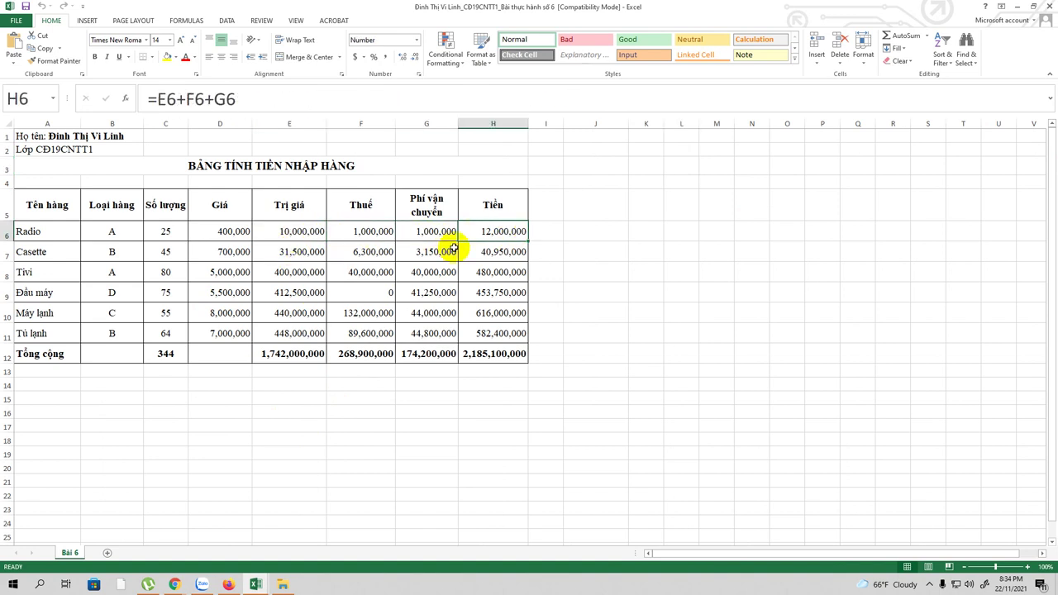
{"action": "left_click", "coordinate": [297, 251]}
{"action": "left_click", "coordinate": [301, 232]}
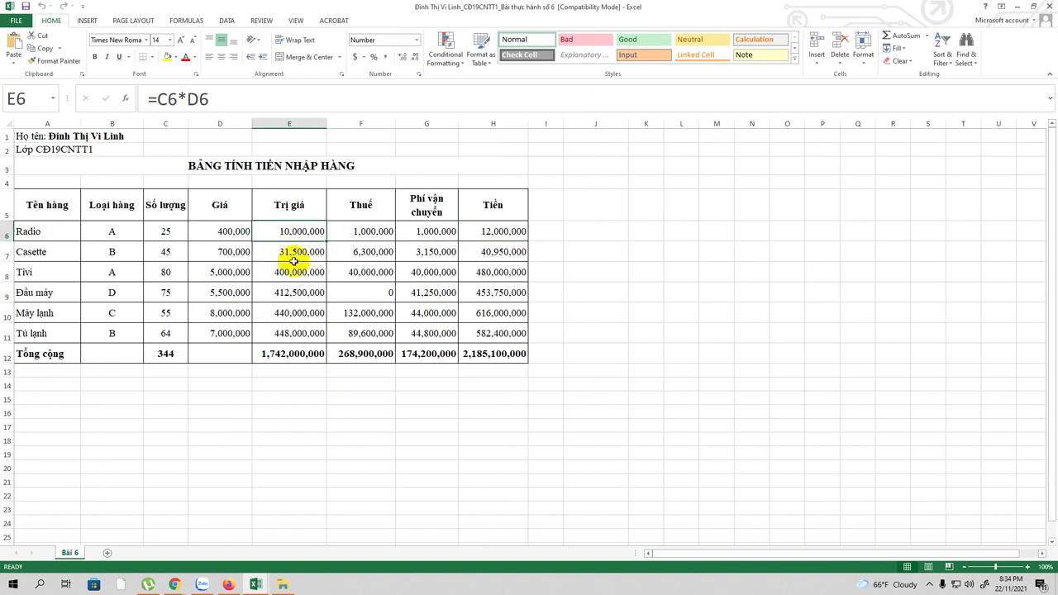
{"action": "left_click", "coordinate": [291, 251]}
{"action": "left_click", "coordinate": [213, 231]}
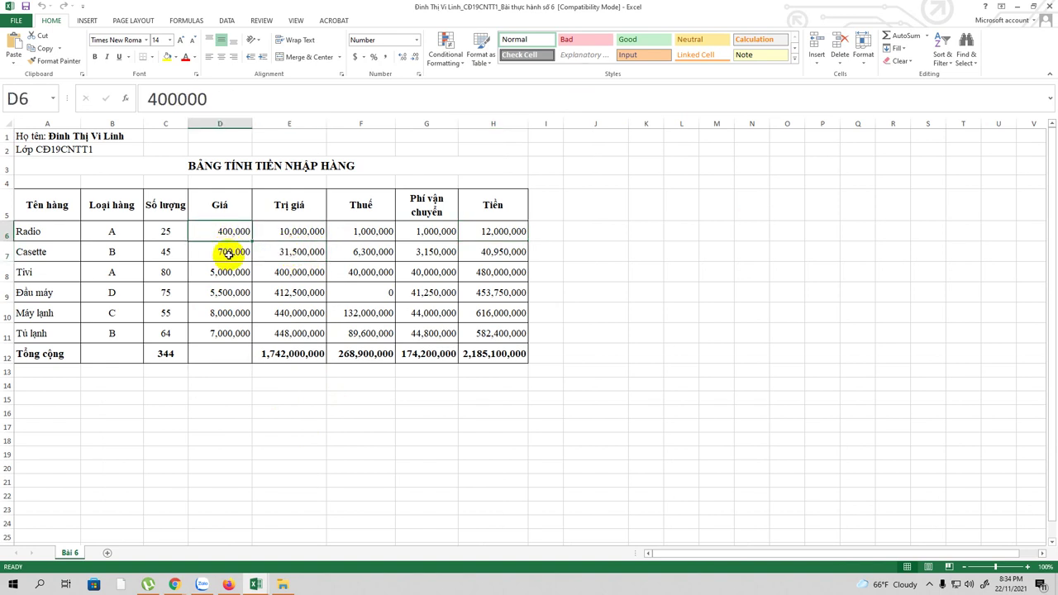
{"action": "left_click", "coordinate": [229, 253]}
{"action": "left_click", "coordinate": [232, 293]}
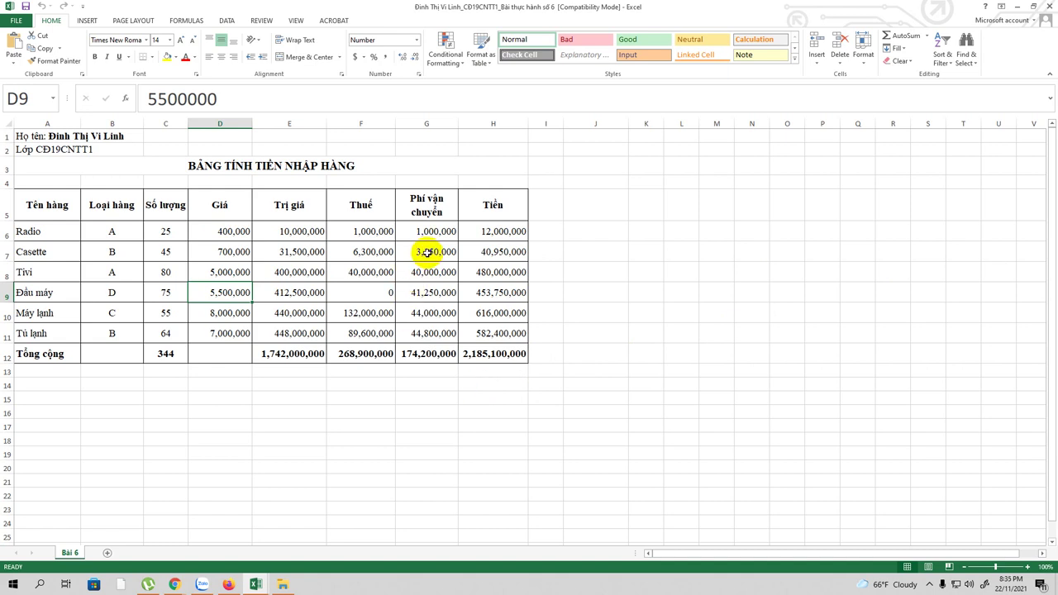
{"action": "left_click", "coordinate": [357, 395]}
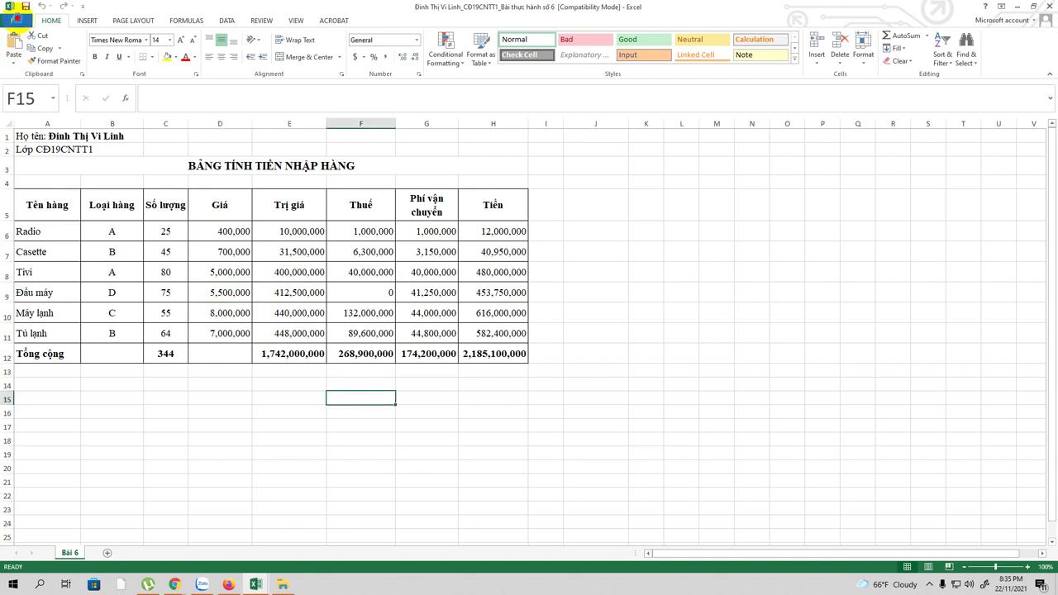
Open the recent workbook BAI SINH VIEN from the DANH SACH SV LỚP 2021 folder
{"action": "left_click", "coordinate": [16, 20]}
{"action": "left_click", "coordinate": [20, 91]}
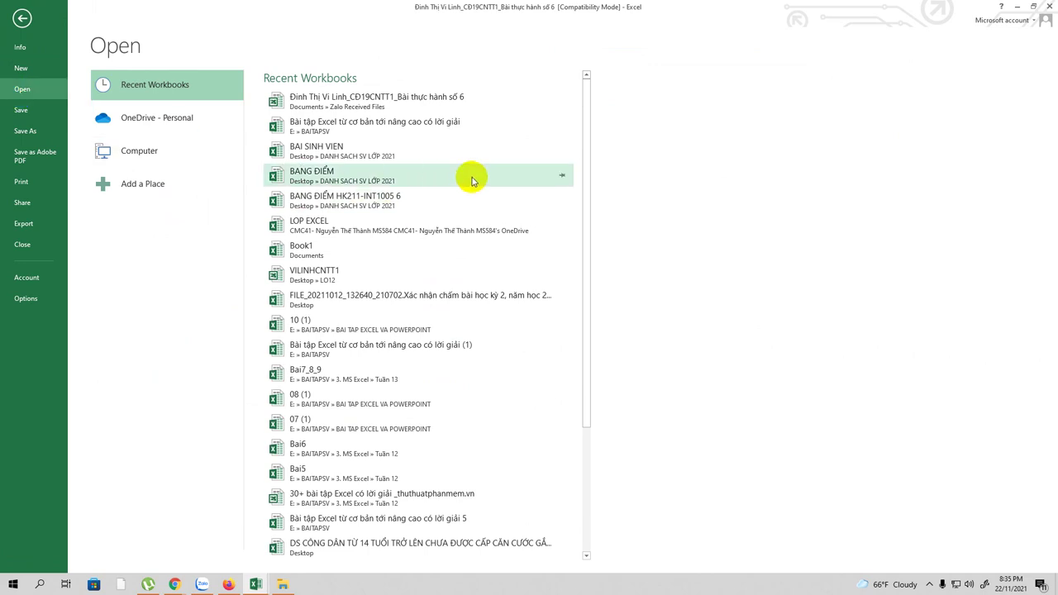
{"action": "left_click", "coordinate": [314, 156]}
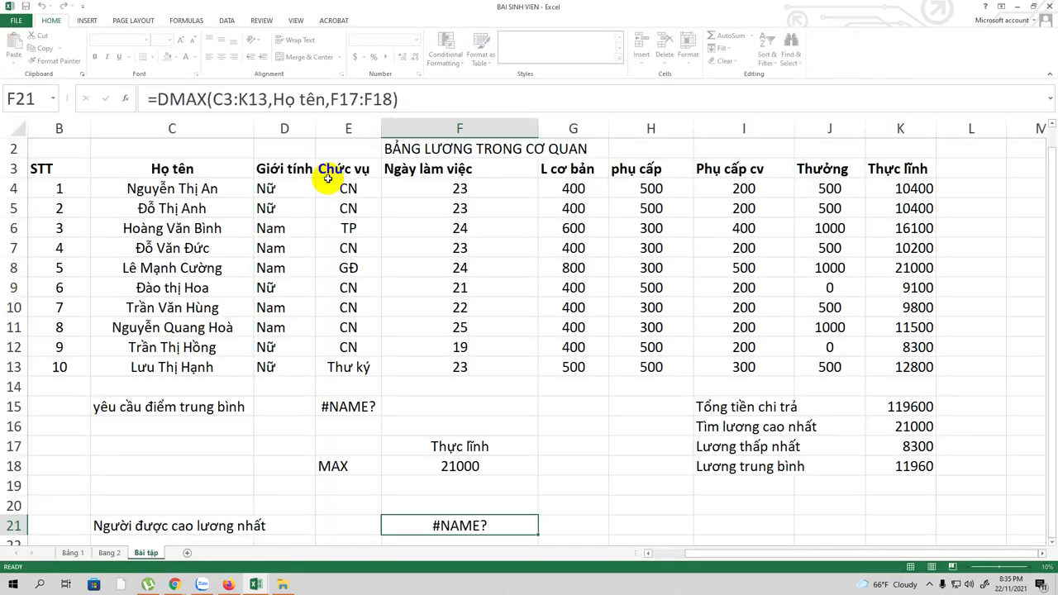
Look through the salary table on the Bài tập sheet and check the Bang 2 and Bảng 1 sheets
{"action": "scroll", "coordinate": [439, 309], "scroll_direction": "down", "scroll_amount": 1}
{"action": "scroll", "coordinate": [439, 308], "scroll_direction": "down", "scroll_amount": 1}
{"action": "scroll", "coordinate": [439, 308], "scroll_direction": "up", "scroll_amount": 3}
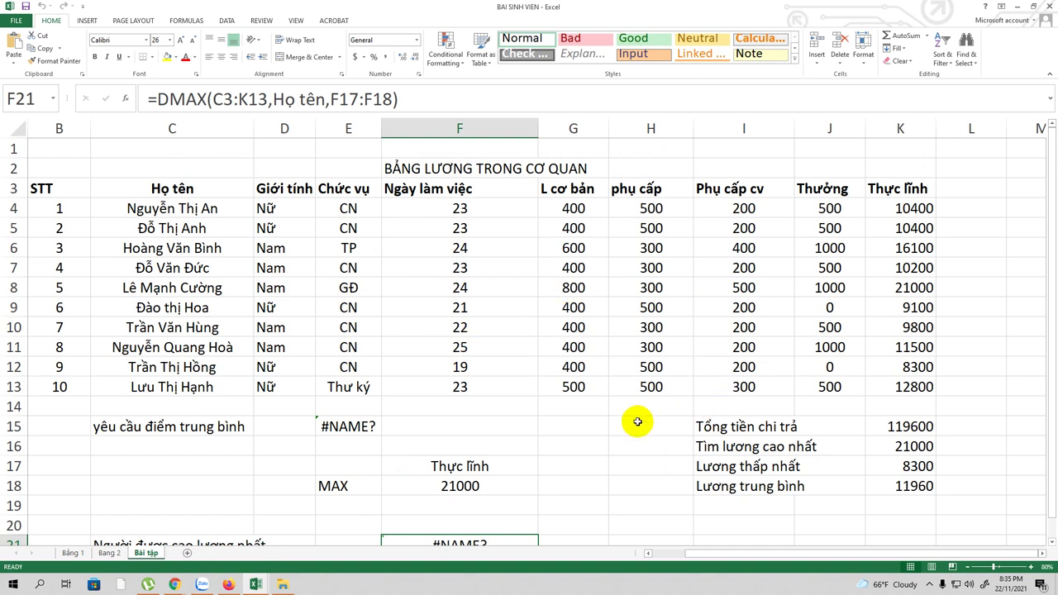
{"action": "scroll", "coordinate": [638, 422], "scroll_direction": "down", "scroll_amount": 3}
{"action": "scroll", "coordinate": [175, 519], "scroll_direction": "up", "scroll_amount": 3}
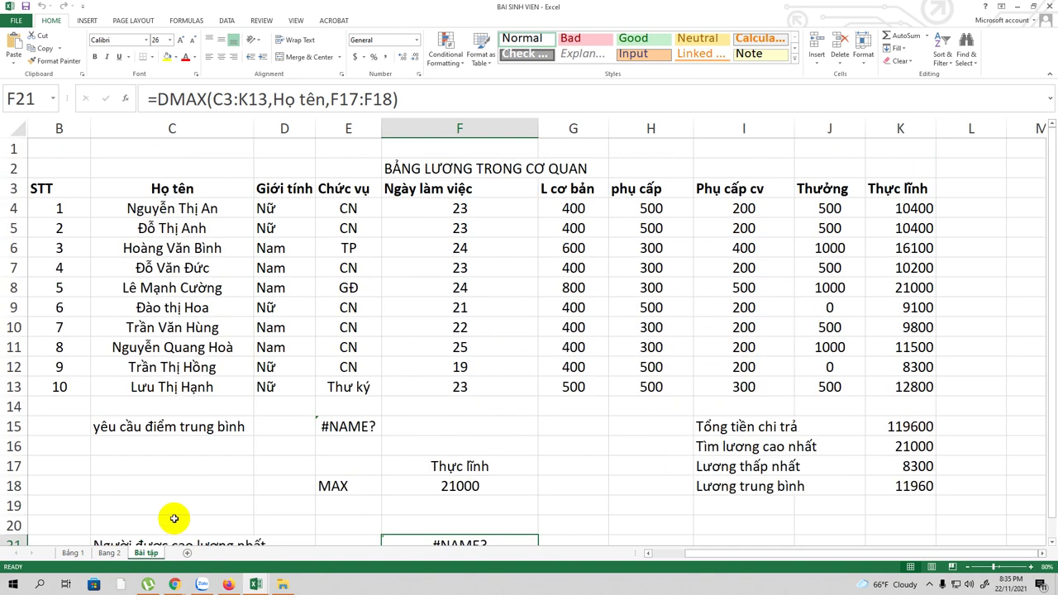
{"action": "left_click", "coordinate": [109, 552]}
{"action": "left_click", "coordinate": [71, 552]}
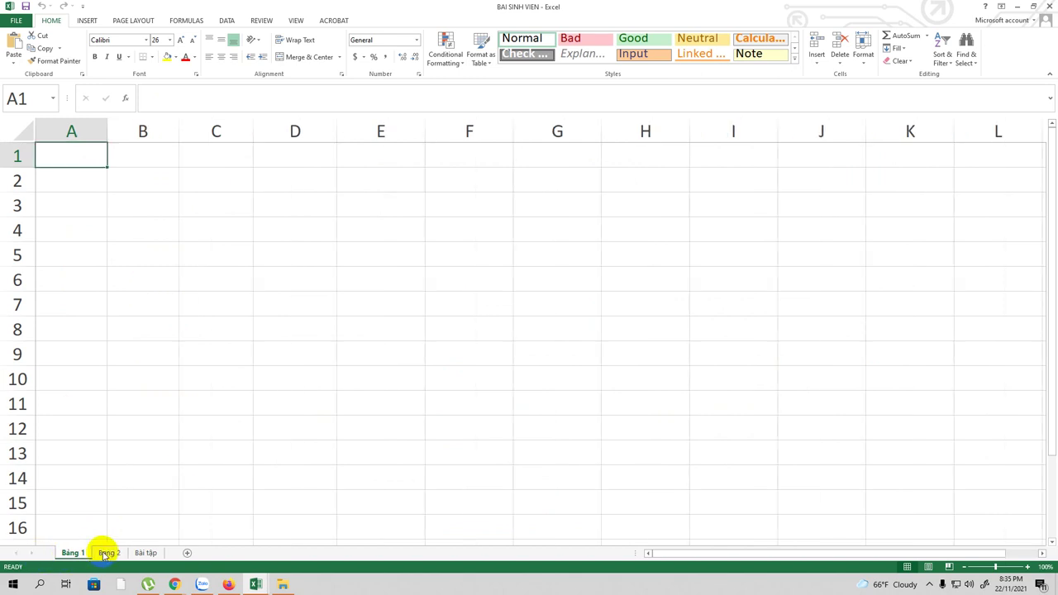
{"action": "left_click", "coordinate": [147, 552]}
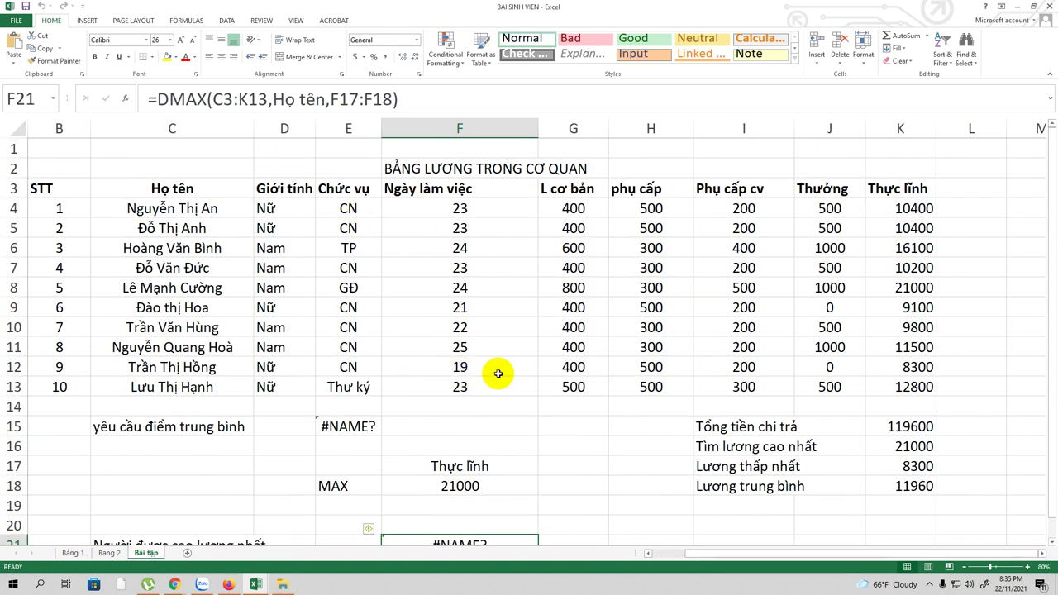
{"action": "scroll", "coordinate": [513, 376], "scroll_direction": "down", "scroll_amount": 2}
{"action": "scroll", "coordinate": [501, 449], "scroll_direction": "up", "scroll_amount": 1}
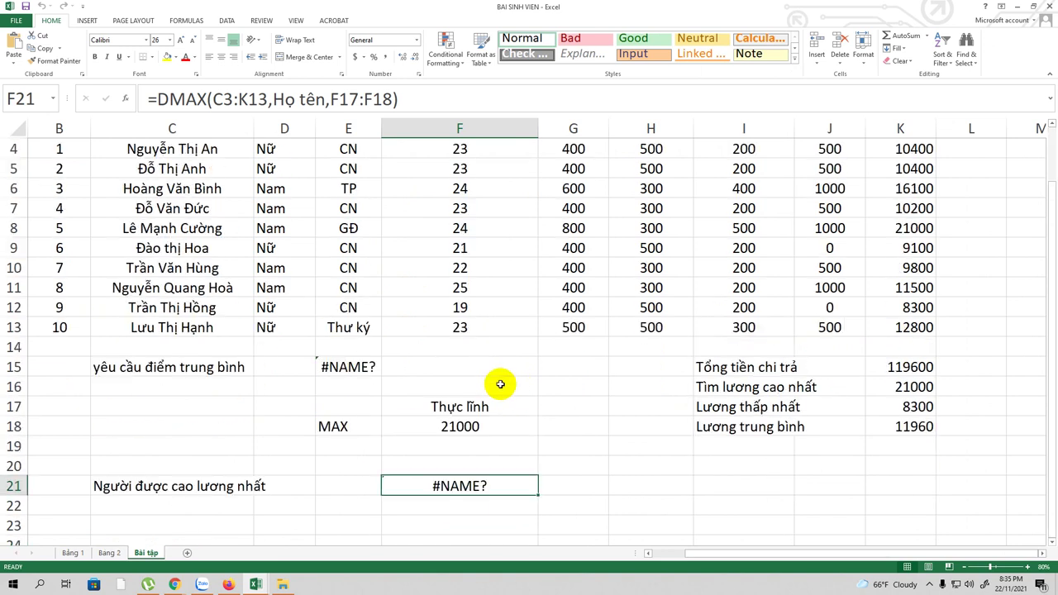
{"action": "scroll", "coordinate": [500, 384], "scroll_direction": "up", "scroll_amount": 1}
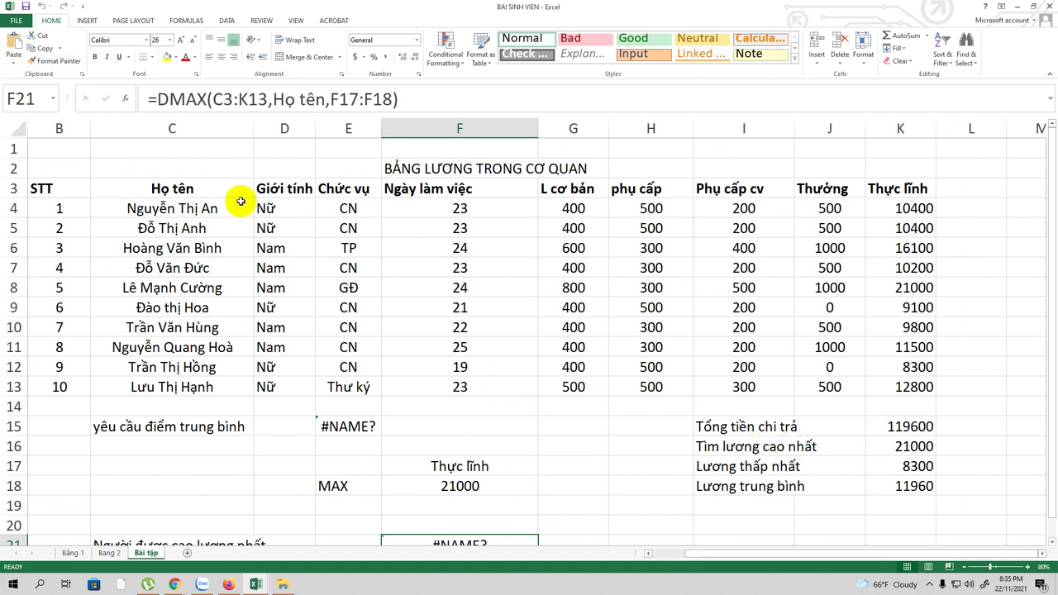
Check the recent workbooks BANG ĐIỂM and LOP EXCEL for suitable exercise data
{"action": "left_click", "coordinate": [17, 20]}
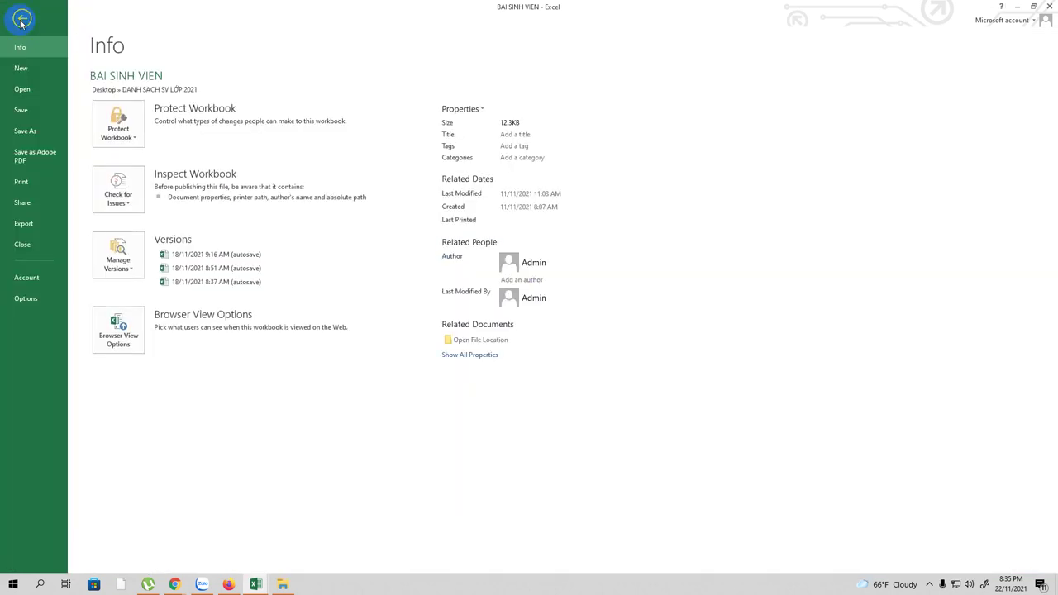
{"action": "left_click", "coordinate": [24, 90]}
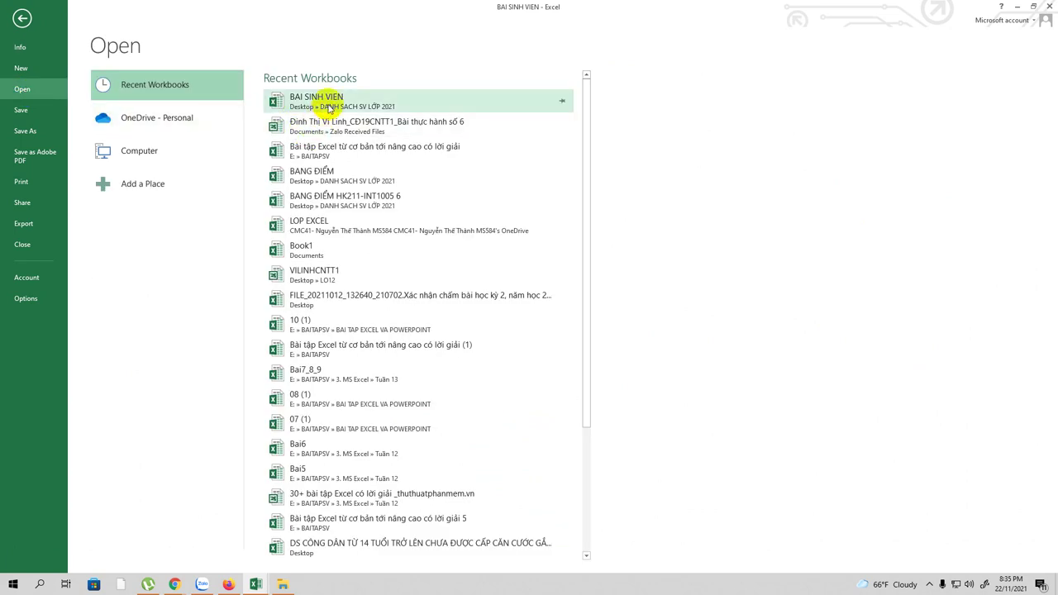
{"action": "left_click", "coordinate": [317, 171]}
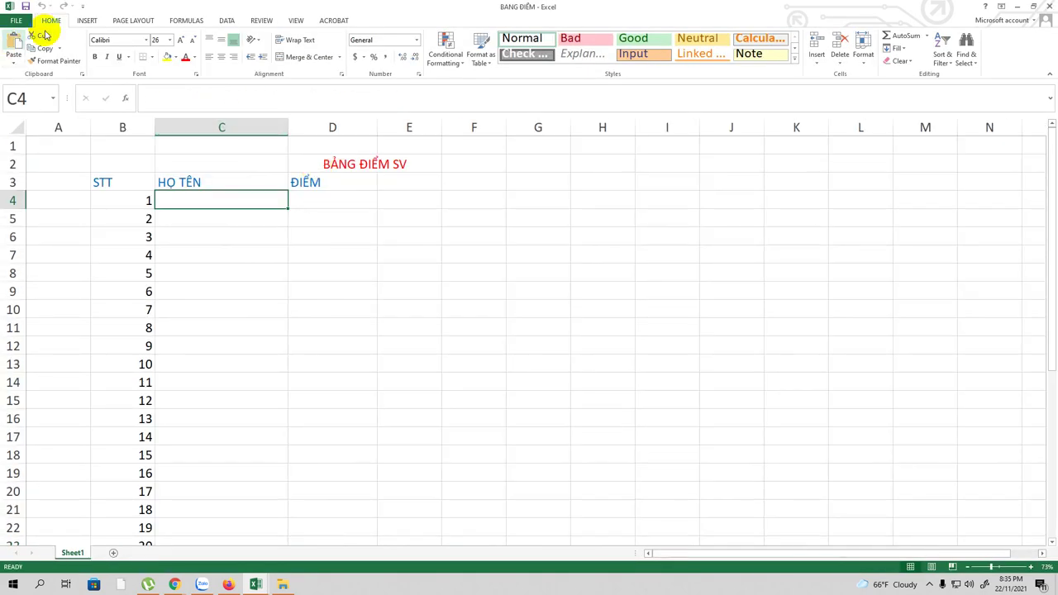
{"action": "left_click", "coordinate": [16, 21]}
{"action": "left_click", "coordinate": [24, 92]}
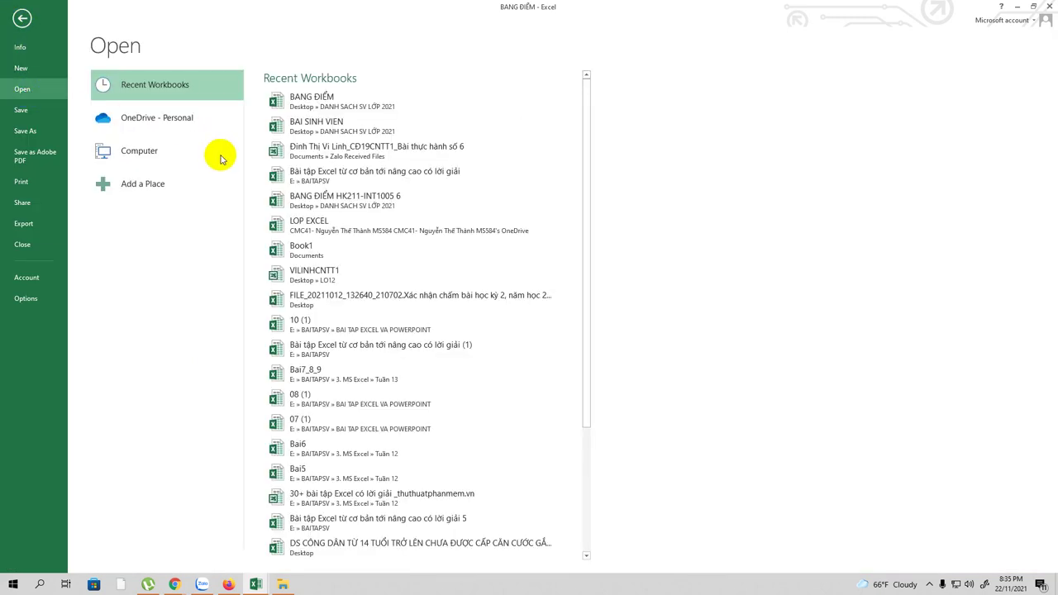
{"action": "left_click", "coordinate": [315, 223]}
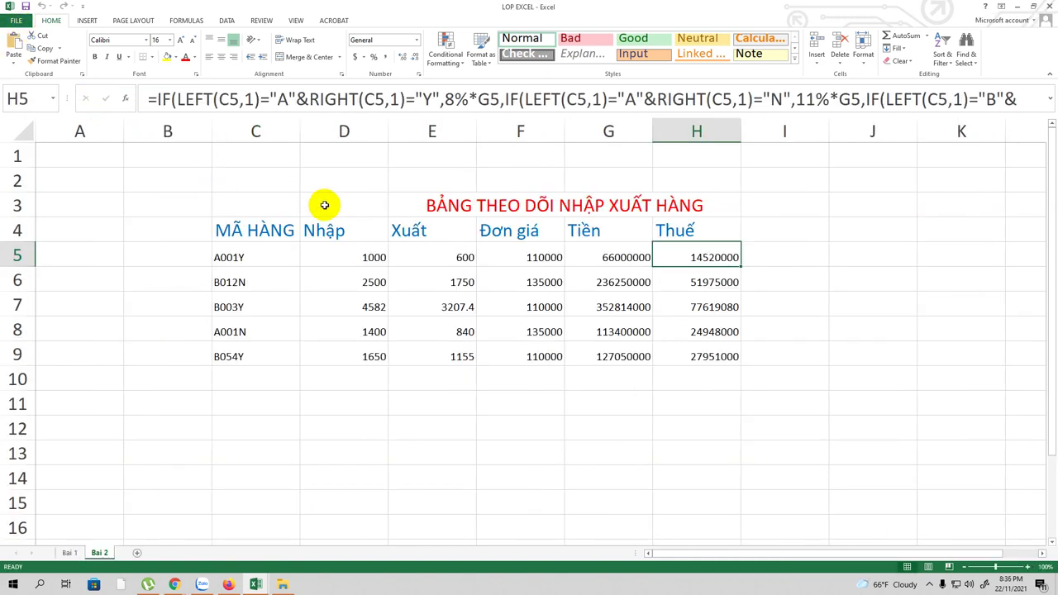
{"action": "left_click", "coordinate": [15, 21]}
{"action": "left_click", "coordinate": [23, 90]}
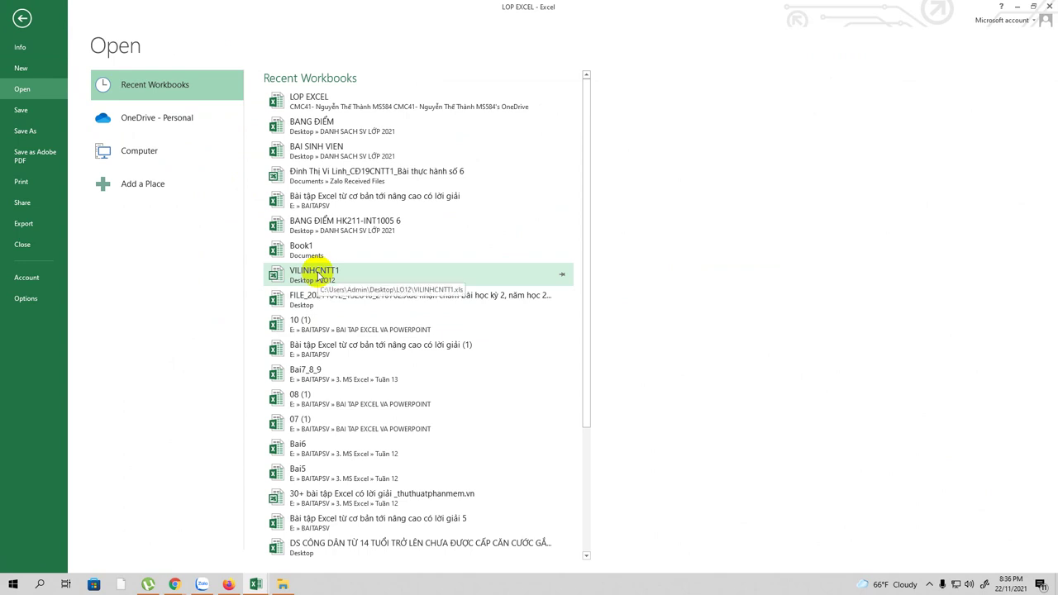
{"action": "left_click", "coordinate": [311, 134]}
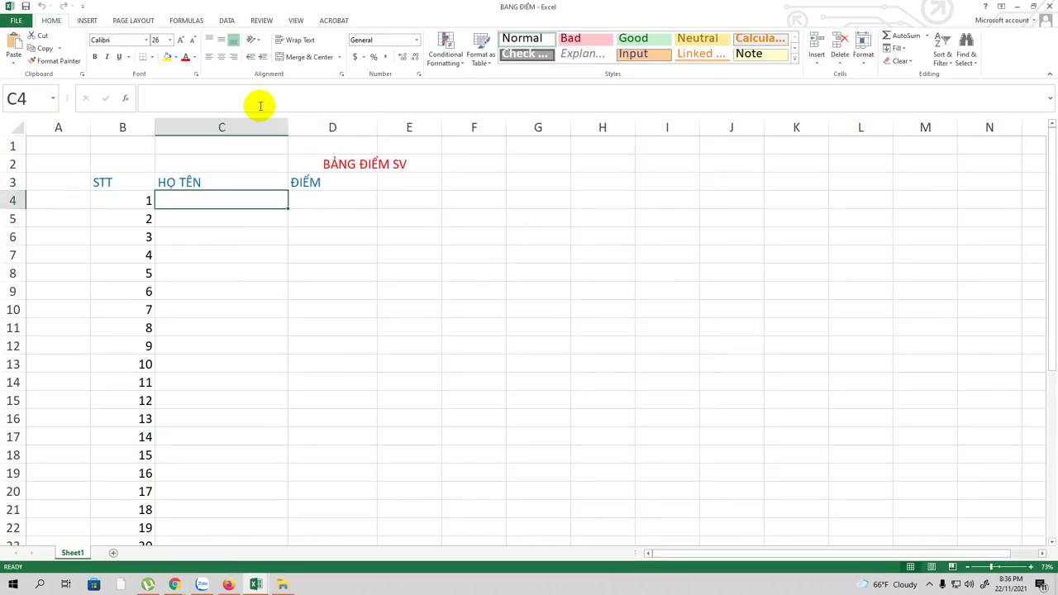
Return to the BAI SINH VIEN workbook through the recent workbooks list
{"action": "left_click", "coordinate": [16, 20]}
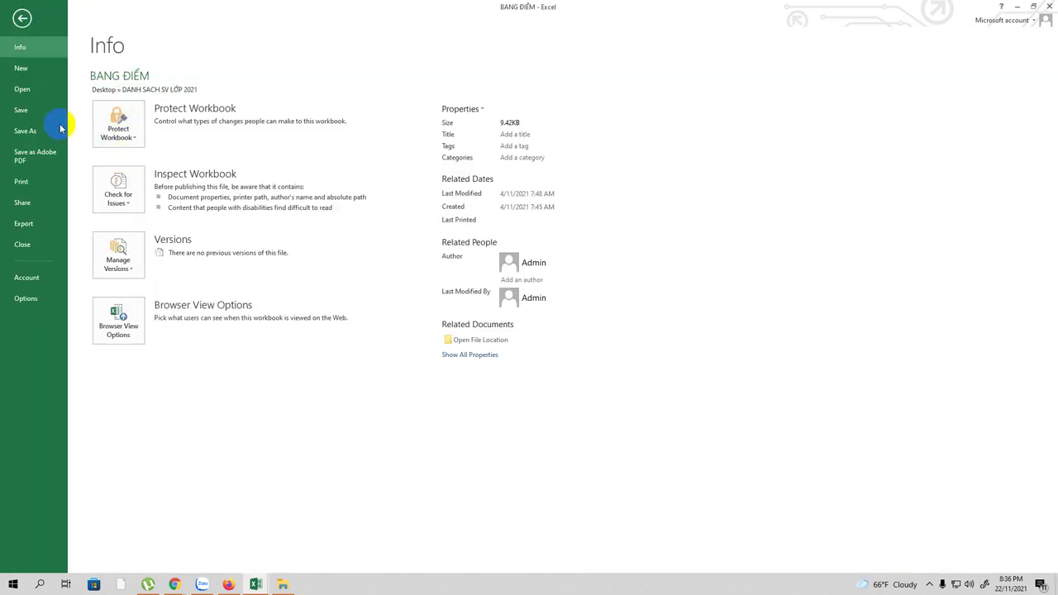
{"action": "left_click", "coordinate": [33, 91]}
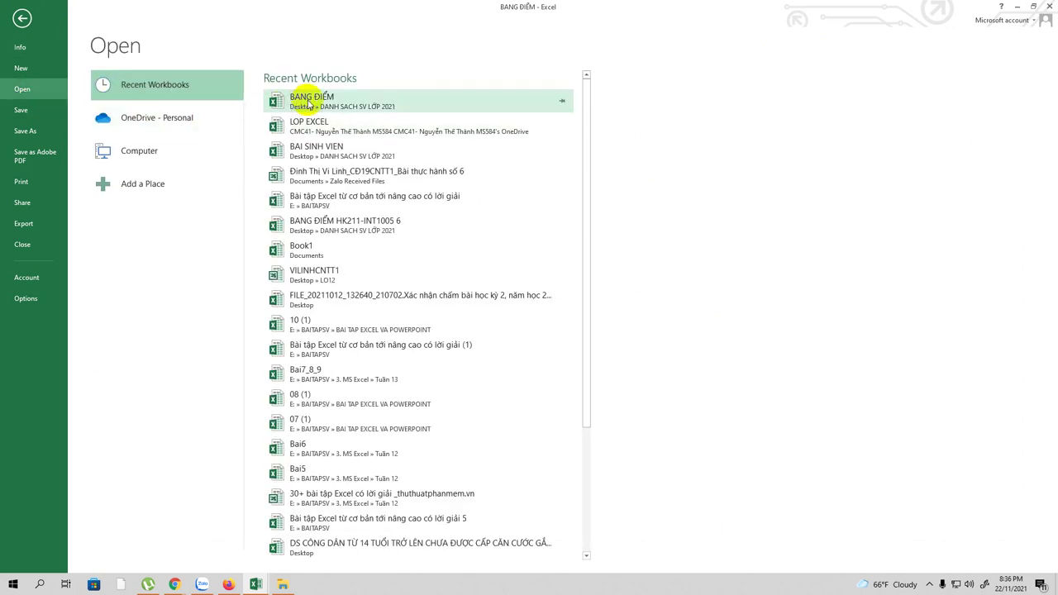
{"action": "left_click", "coordinate": [311, 147]}
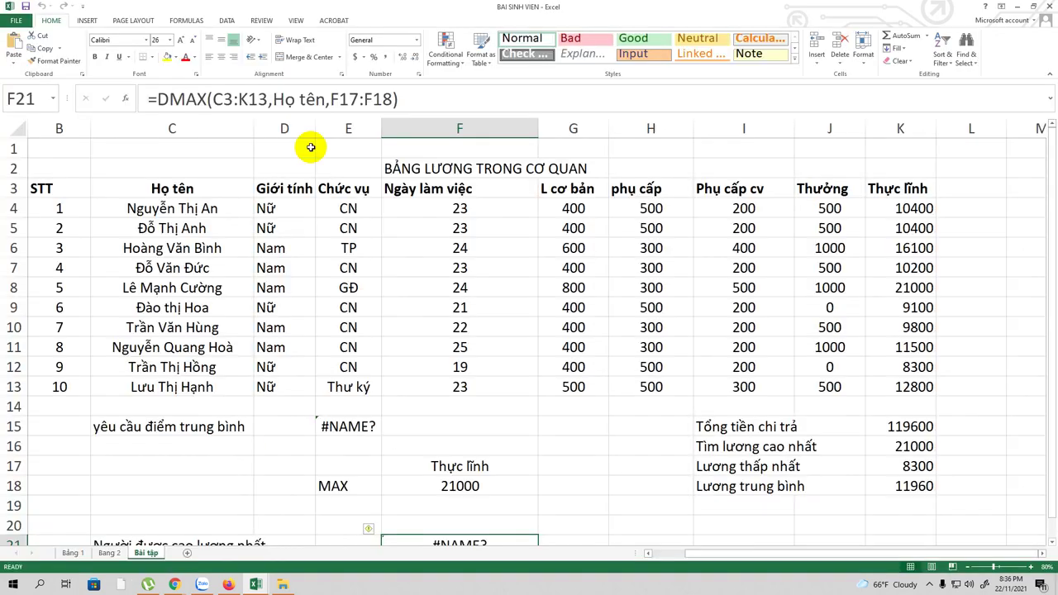
Clear the summary area C15:K21 below the salary table on the Bài tập sheet
{"action": "scroll", "coordinate": [532, 359], "scroll_direction": "down", "scroll_amount": 3}
{"action": "left_click_drag", "start_coordinate": [110, 248], "coordinate": [918, 372]}
{"action": "key", "text": "Delete"}
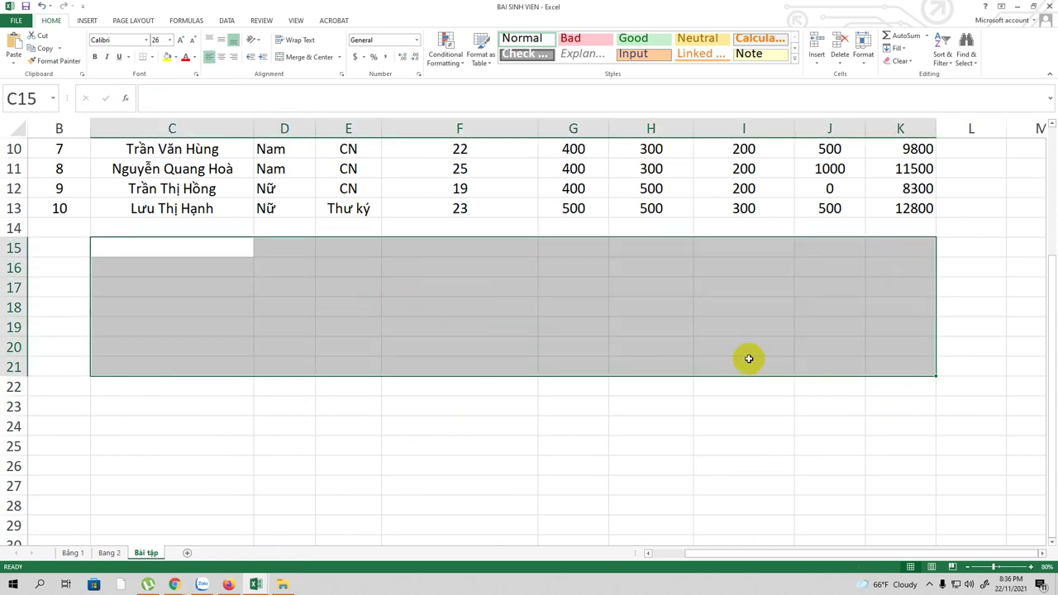
Review the row 4 formulas of the L cơ bản to Thưởng columns and clear the range G4:J13
{"action": "scroll", "coordinate": [749, 359], "scroll_direction": "up", "scroll_amount": 3}
{"action": "left_click", "coordinate": [569, 212]}
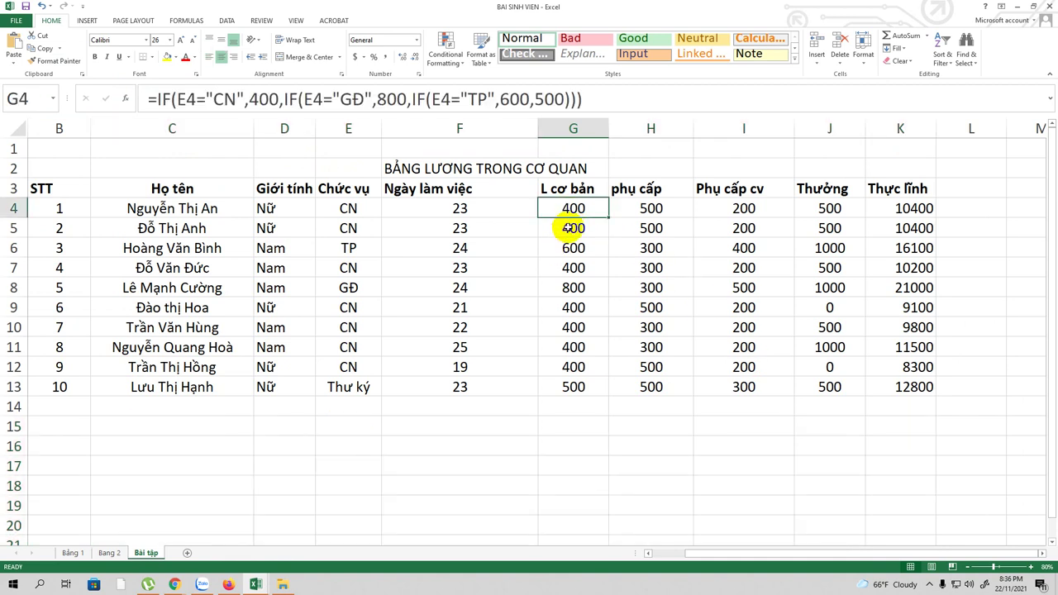
{"action": "left_click", "coordinate": [645, 211]}
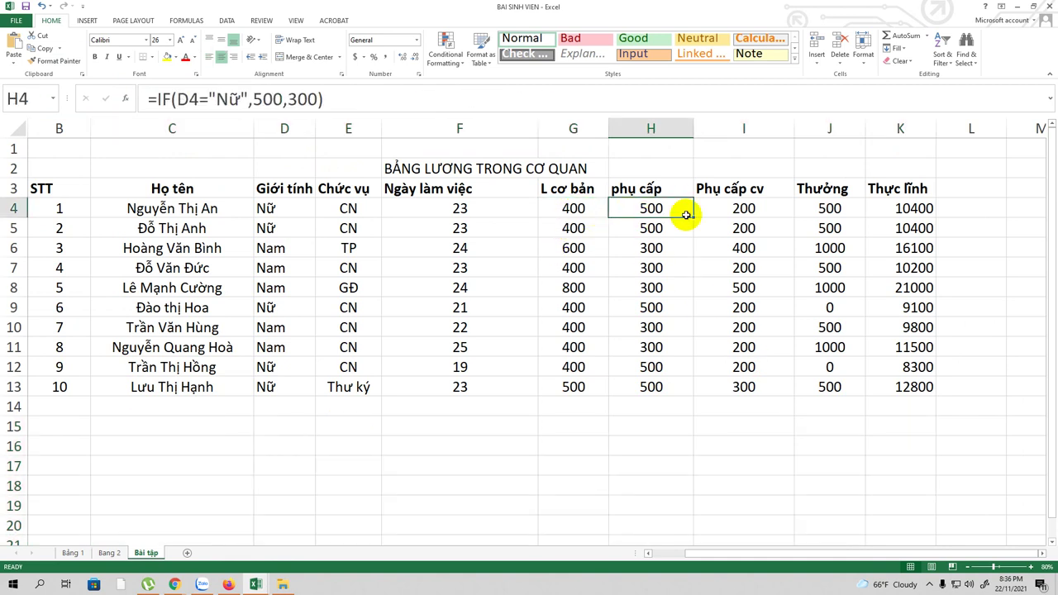
{"action": "left_click", "coordinate": [716, 210]}
{"action": "left_click", "coordinate": [808, 213]}
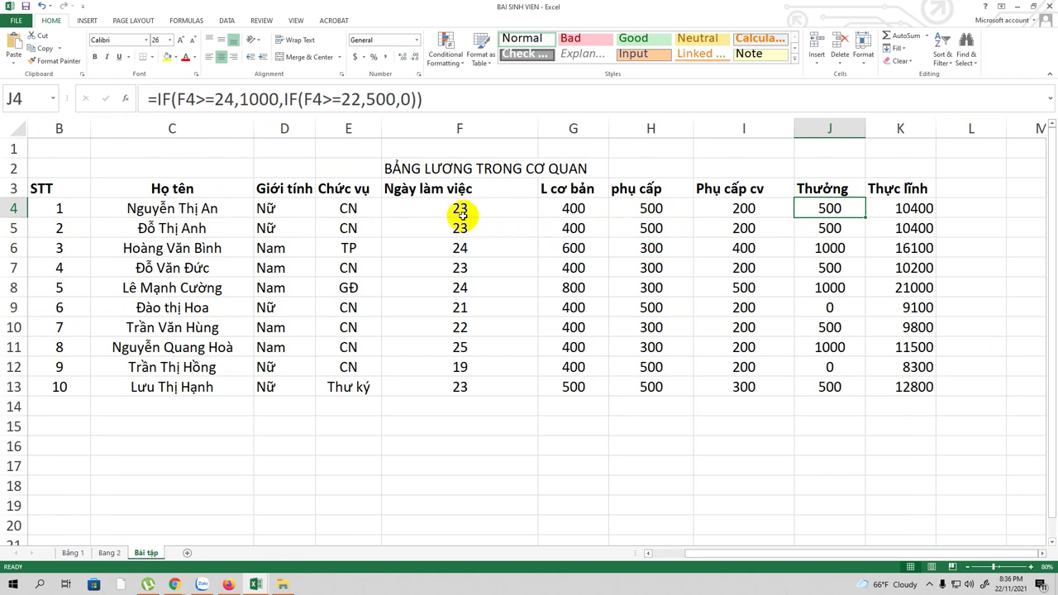
{"action": "left_click_drag", "start_coordinate": [570, 209], "coordinate": [816, 389]}
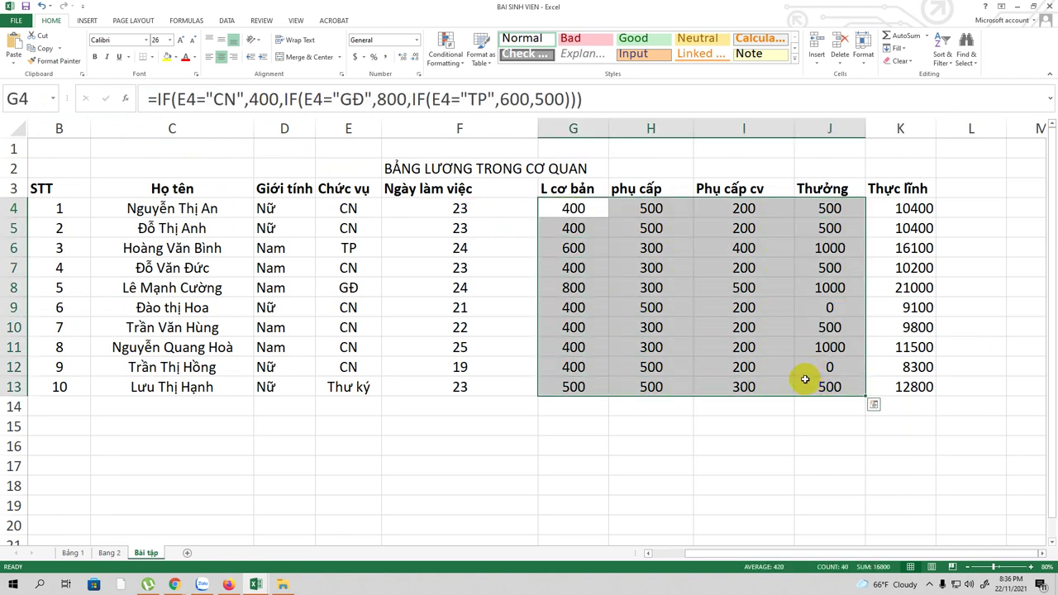
{"action": "key", "text": "Delete"}
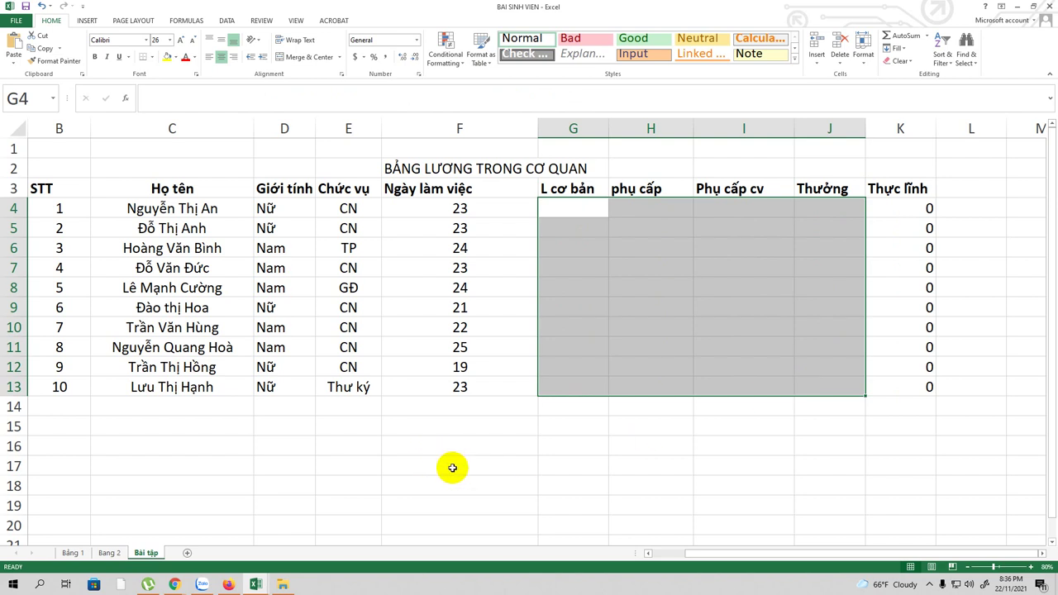
{"action": "left_click", "coordinate": [452, 467]}
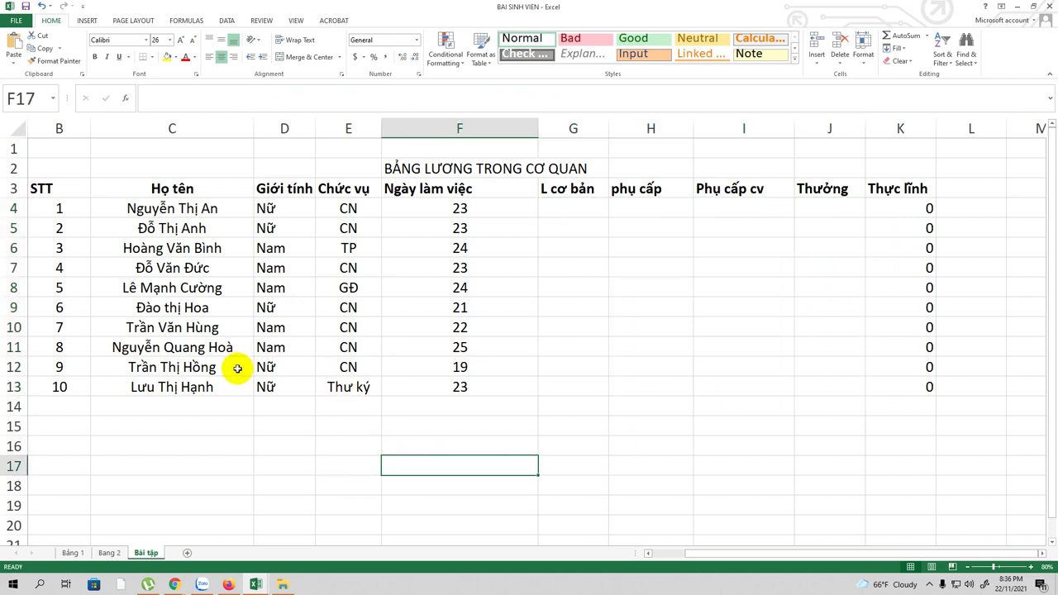
Clear the Thực lĩnh formulas in K4:K13 of the salary table
{"action": "scroll", "coordinate": [264, 355], "scroll_direction": "down", "scroll_amount": 1}
{"action": "scroll", "coordinate": [279, 381], "scroll_direction": "up", "scroll_amount": 1}
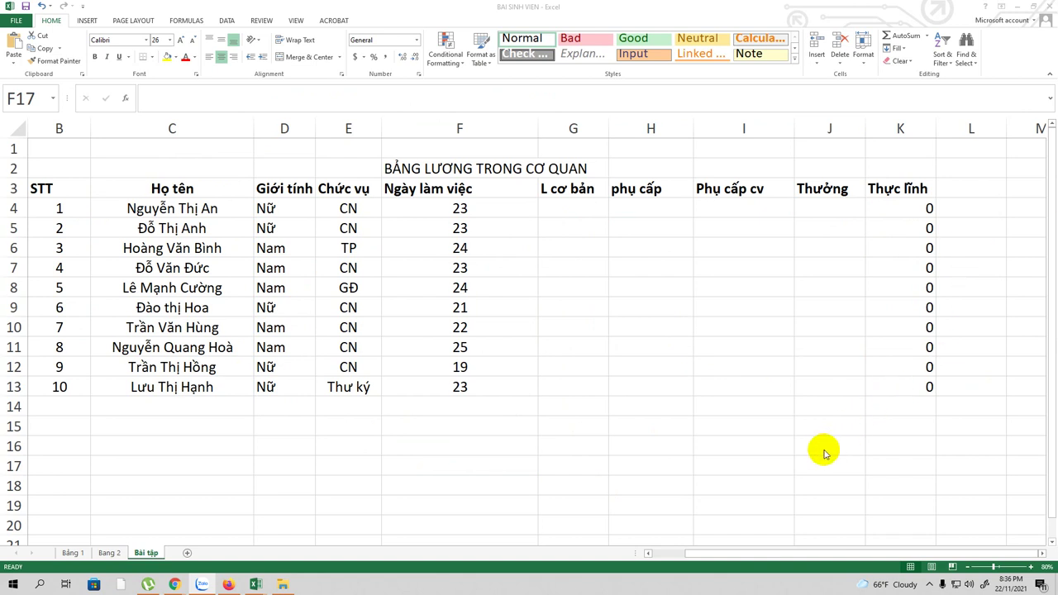
{"action": "left_click_drag", "start_coordinate": [912, 210], "coordinate": [928, 275]}
{"action": "left_click_drag", "start_coordinate": [930, 386], "coordinate": [929, 386]}
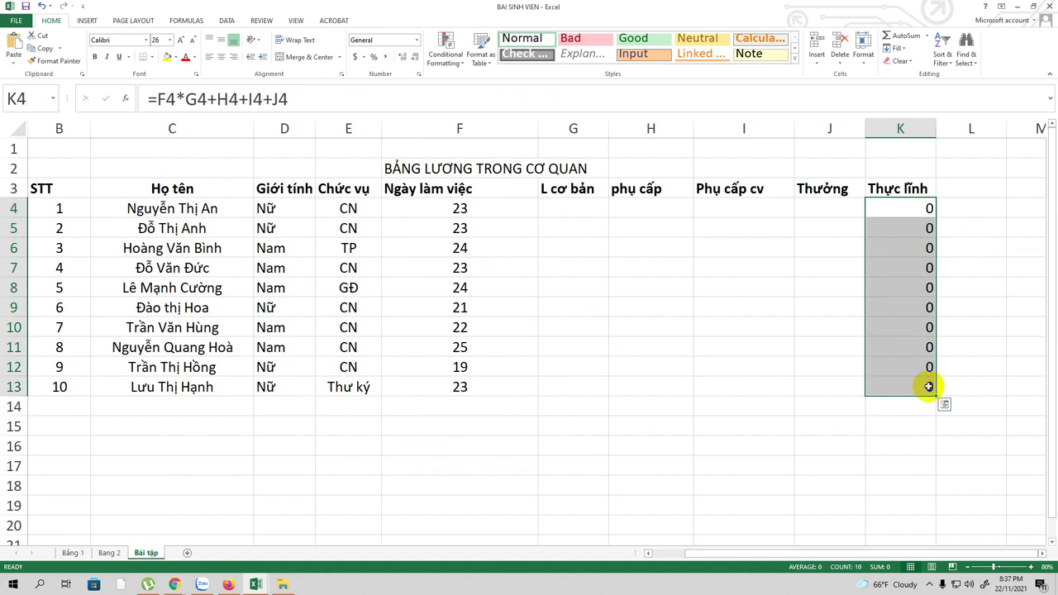
{"action": "key", "text": "Delete"}
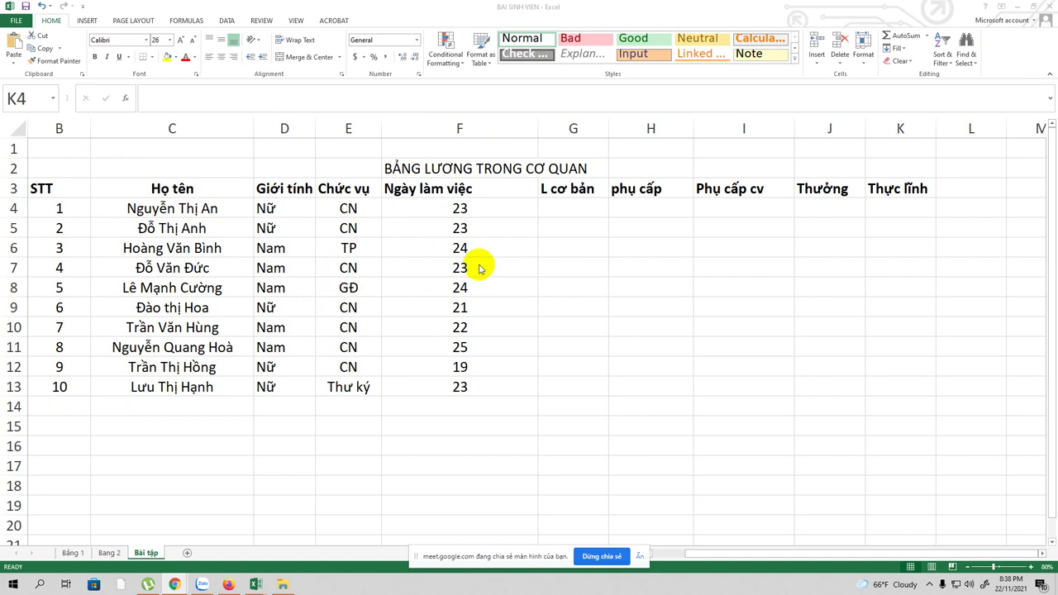
Adjust the widths of columns F to J to suit their headings, and hide the screen-sharing bar
{"action": "mouse_move", "coordinate": [538, 123]}
{"action": "left_mouse_down"}
{"action": "mouse_move", "coordinate": [487, 129]}
{"action": "mouse_move", "coordinate": [543, 129]}
{"action": "left_mouse_up"}
{"action": "left_click_drag", "start_coordinate": [627, 134], "coordinate": [616, 132]}
{"action": "left_click_drag", "start_coordinate": [542, 130], "coordinate": [553, 130]}
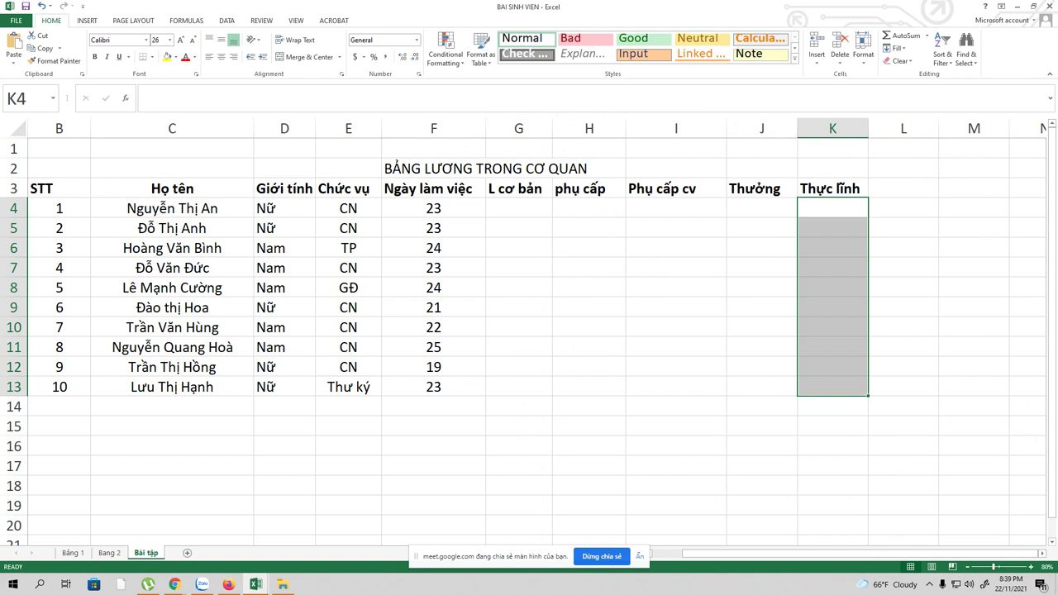
{"action": "left_click_drag", "start_coordinate": [726, 131], "coordinate": [702, 136]}
{"action": "left_click_drag", "start_coordinate": [773, 129], "coordinate": [756, 131]}
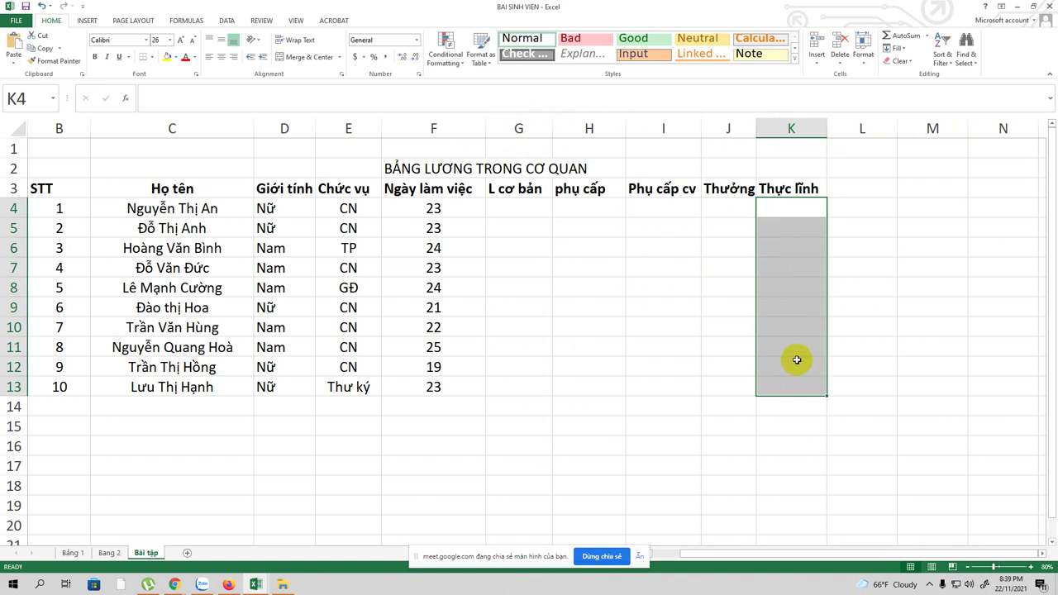
{"action": "left_click_drag", "start_coordinate": [760, 129], "coordinate": [783, 130]}
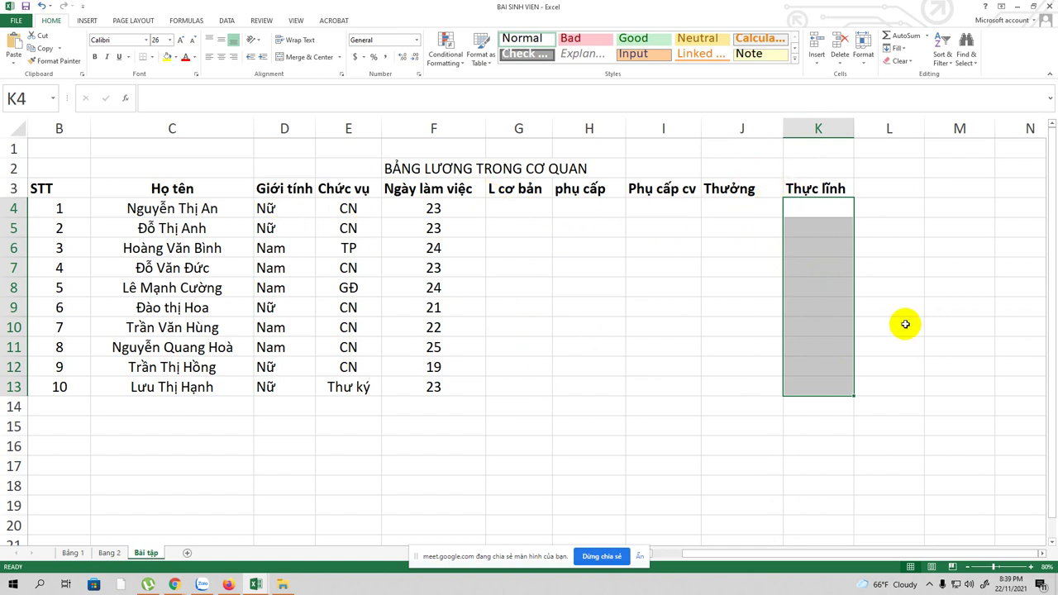
{"action": "left_click", "coordinate": [641, 557]}
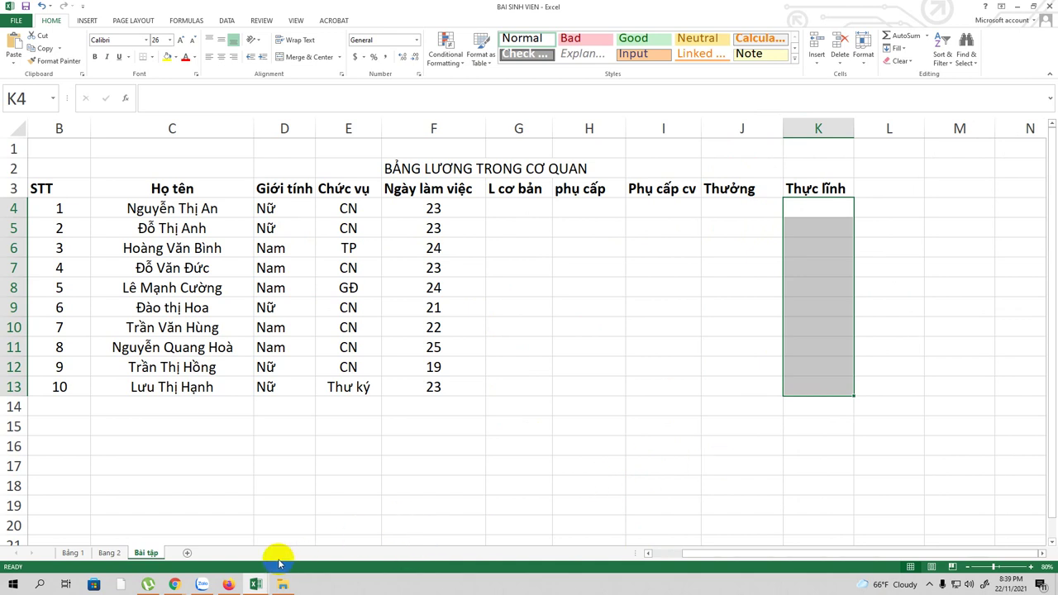
Open Adobe Illustrator and create a new A4 document of 210 x 297 mm
{"action": "left_click", "coordinate": [10, 588]}
{"action": "left_click", "coordinate": [77, 314]}
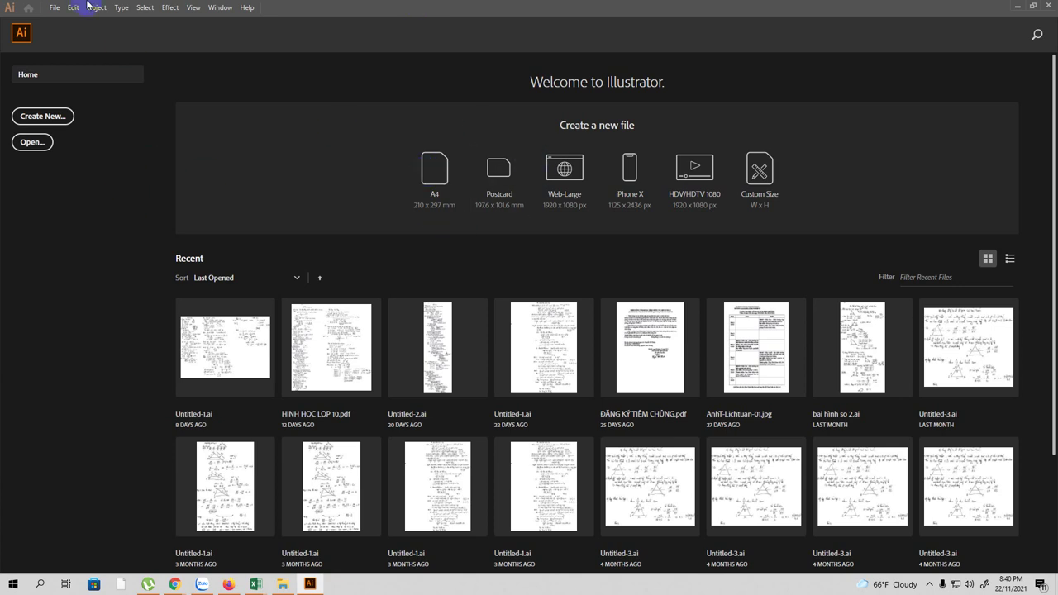
{"action": "left_click", "coordinate": [43, 118]}
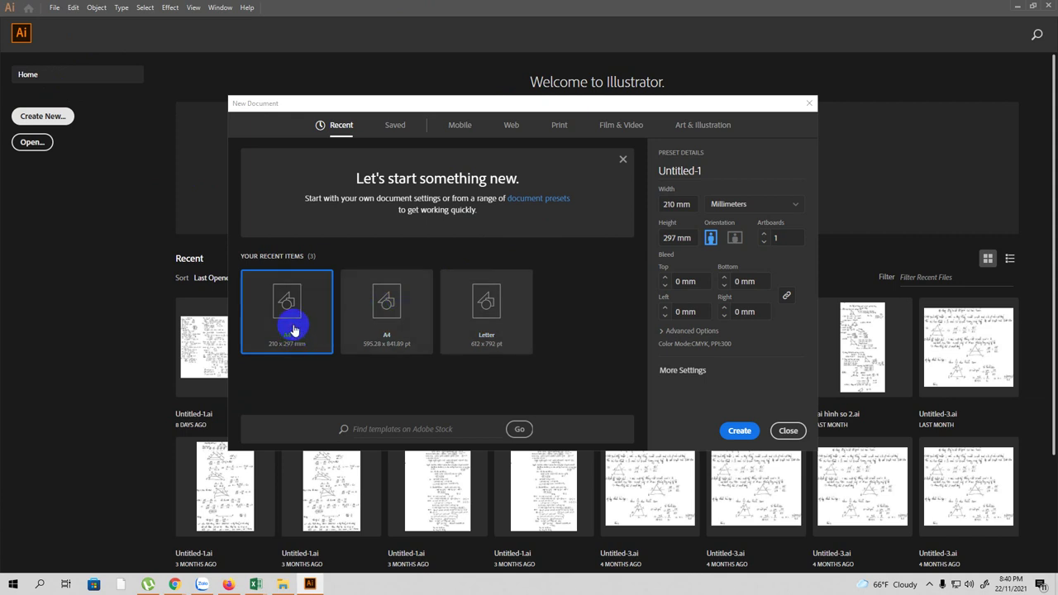
{"action": "left_click", "coordinate": [726, 433]}
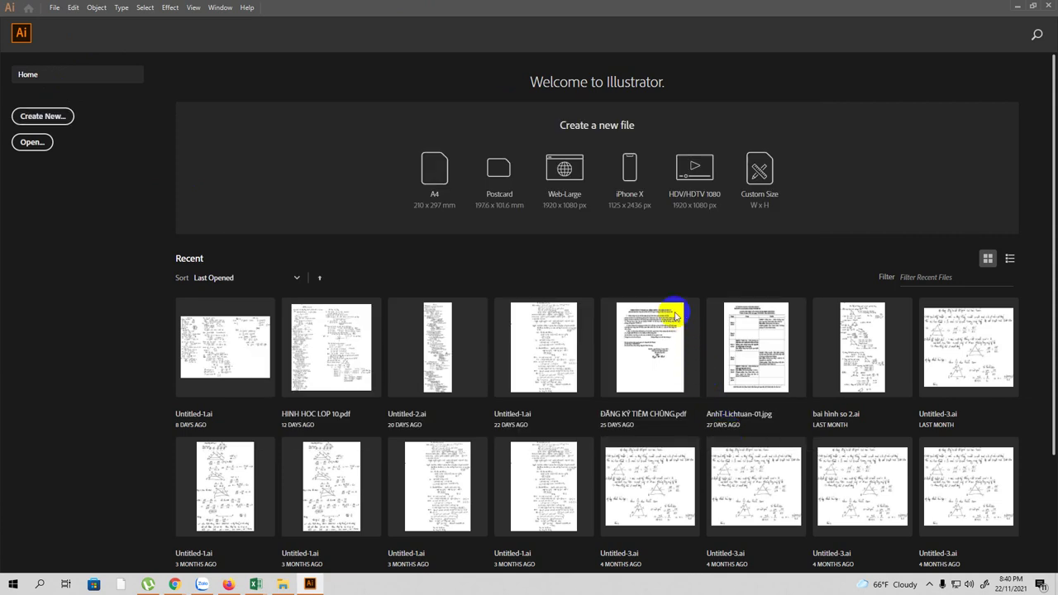
{"action": "left_click", "coordinate": [639, 299]}
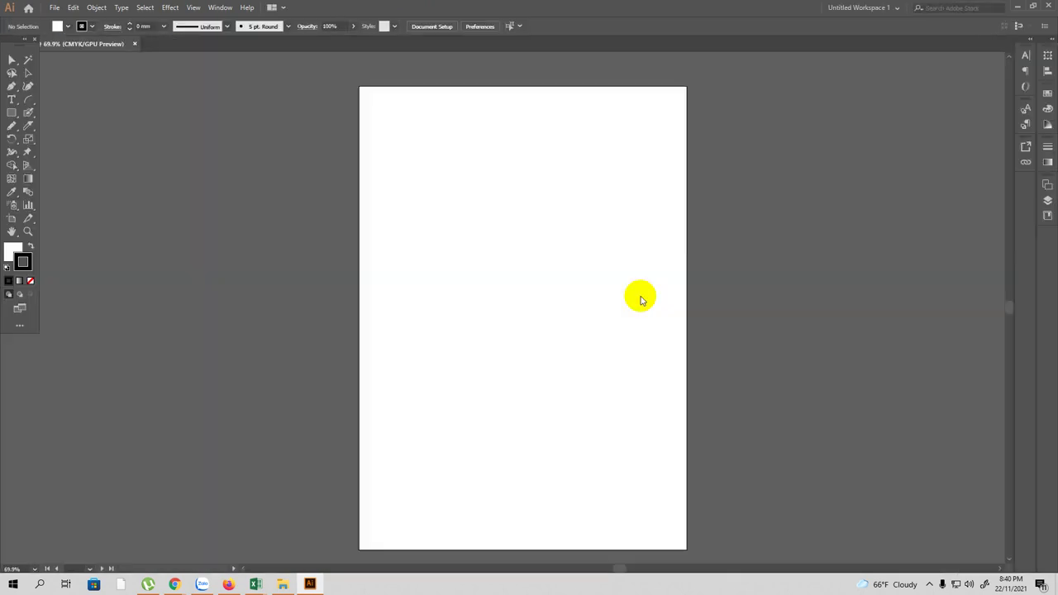
Show the grid in the new document and float the Illustrator window over the lower part of the salary table
{"action": "left_click", "coordinate": [193, 7]}
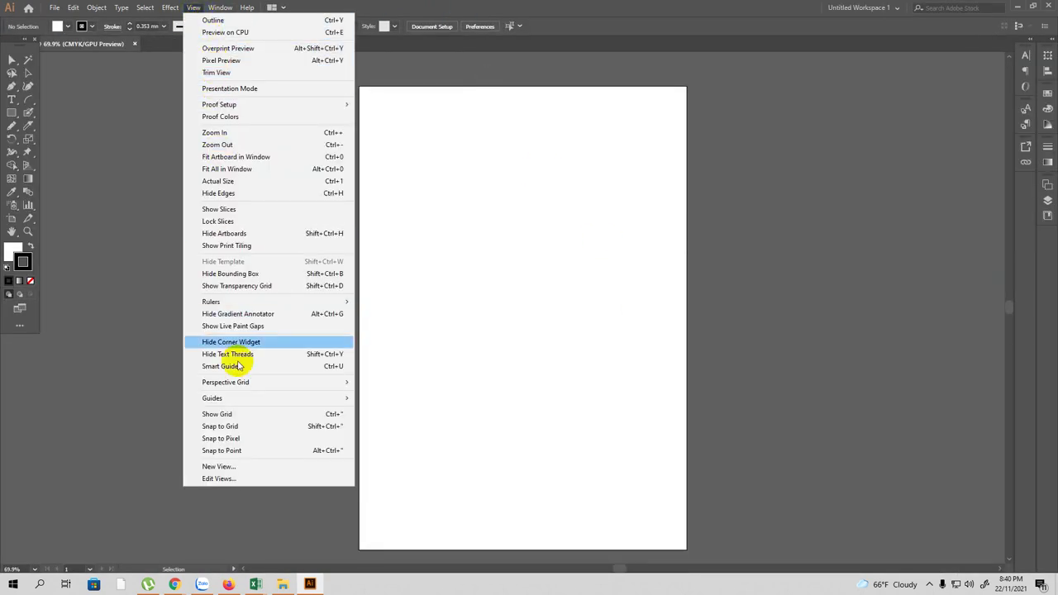
{"action": "left_click", "coordinate": [239, 414]}
{"action": "left_click_drag", "start_coordinate": [599, 53], "coordinate": [559, 265]}
{"action": "key", "text": "super+Down"}
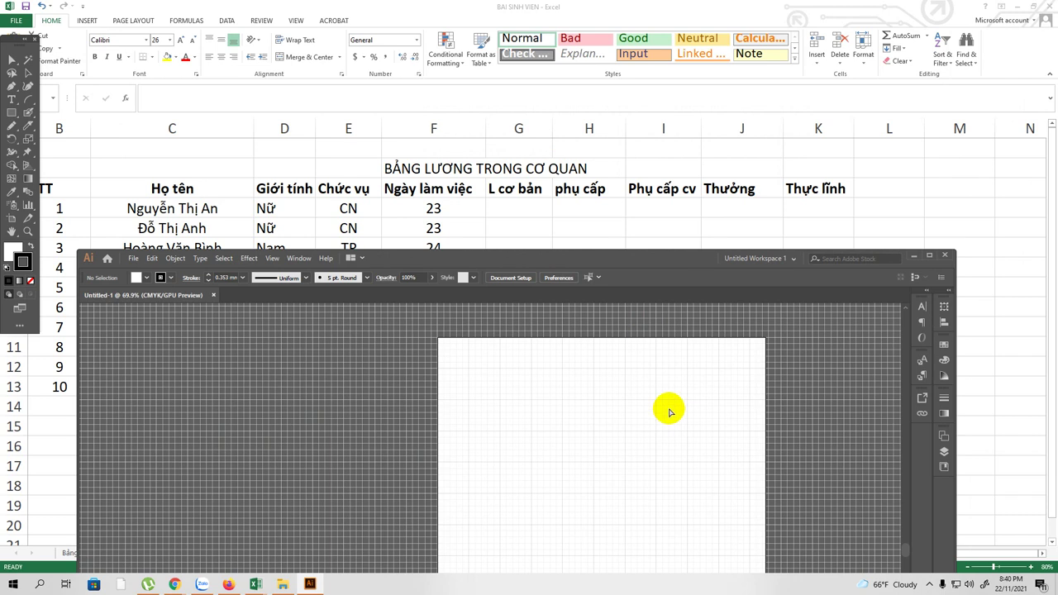
{"action": "key", "text": "ctrl+plus"}
{"action": "key", "text": "ctrl+plus"}
{"action": "key", "text": "ctrl+plus"}
{"action": "scroll", "coordinate": [670, 411], "scroll_direction": "up", "scroll_amount": 1}
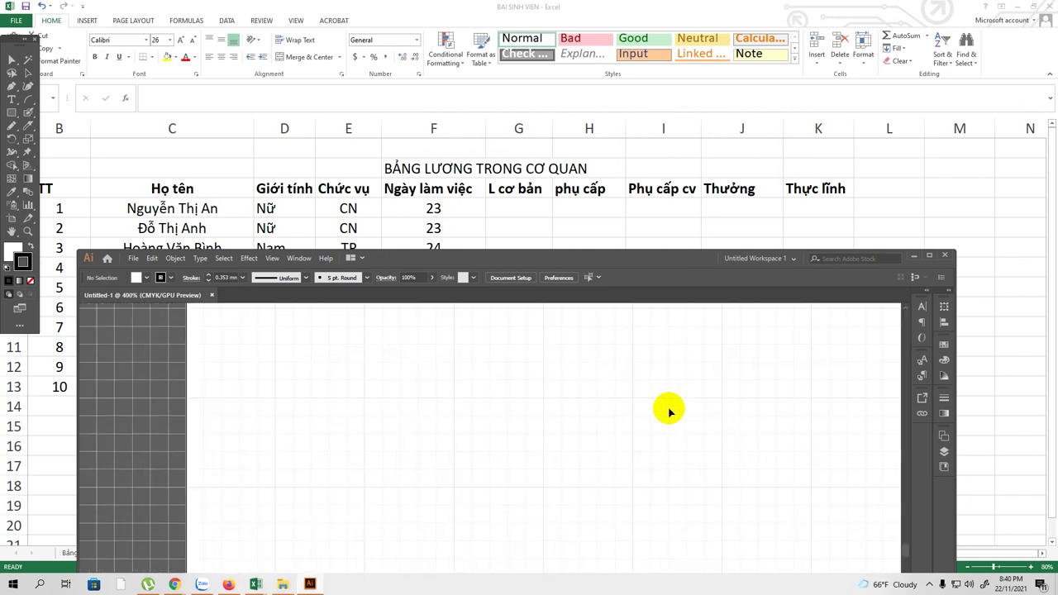
{"action": "scroll", "coordinate": [676, 390], "scroll_direction": "right", "scroll_amount": 3}
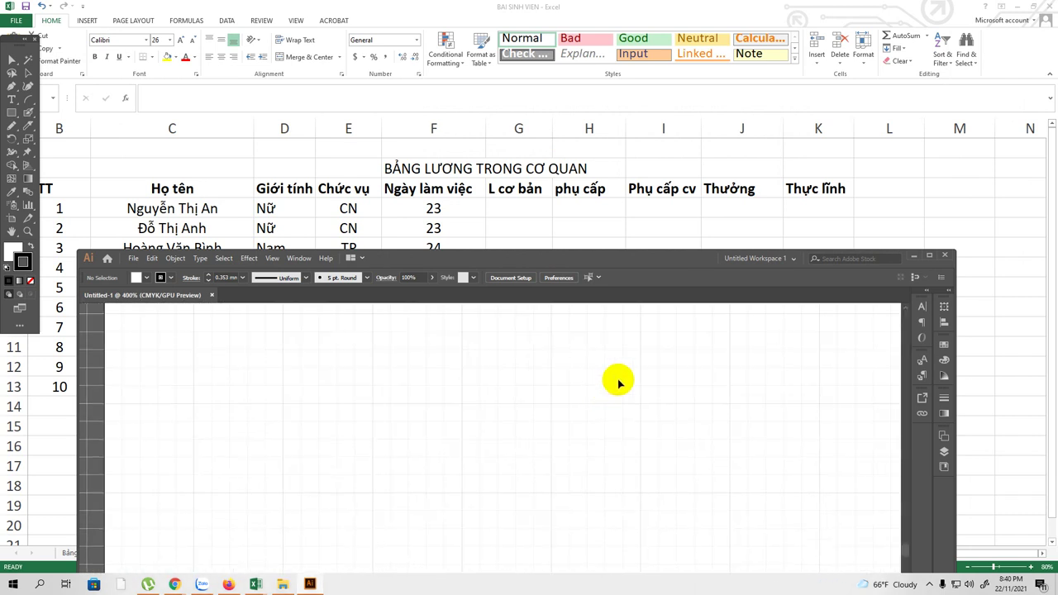
Apply the default fill and stroke and paint a round black dot about 3.5 mm across with the Blob Brush tool
{"action": "left_click", "coordinate": [26, 117]}
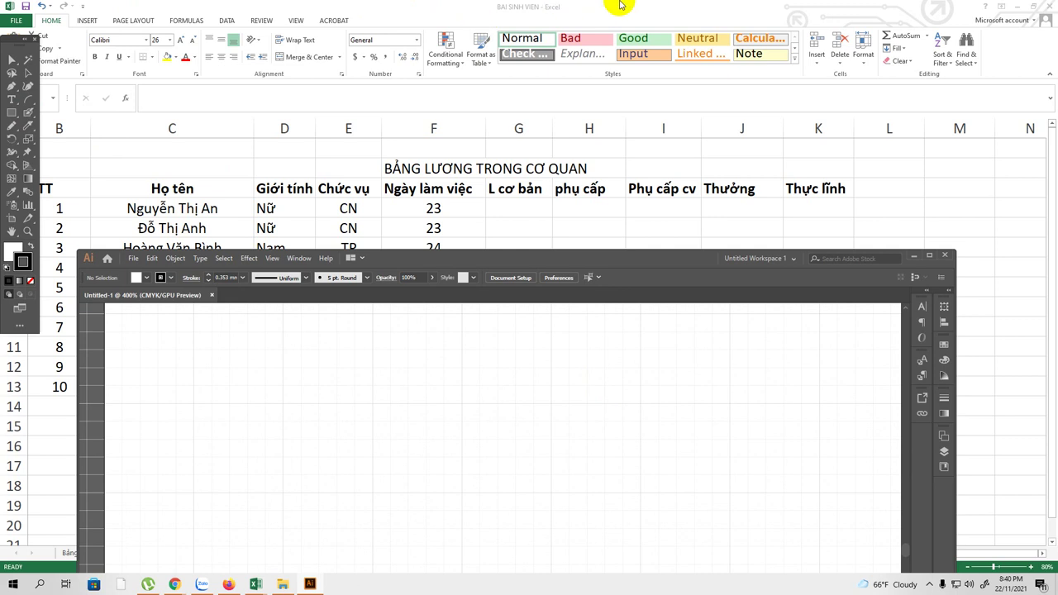
{"action": "left_click", "coordinate": [6, 279]}
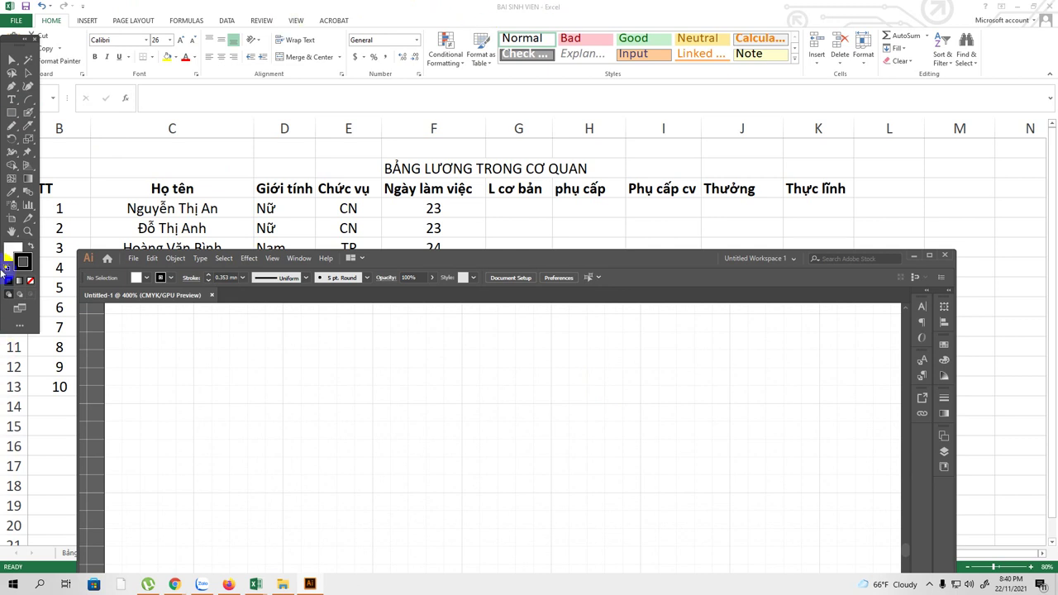
{"action": "left_click", "coordinate": [7, 266]}
{"action": "left_click", "coordinate": [13, 131]}
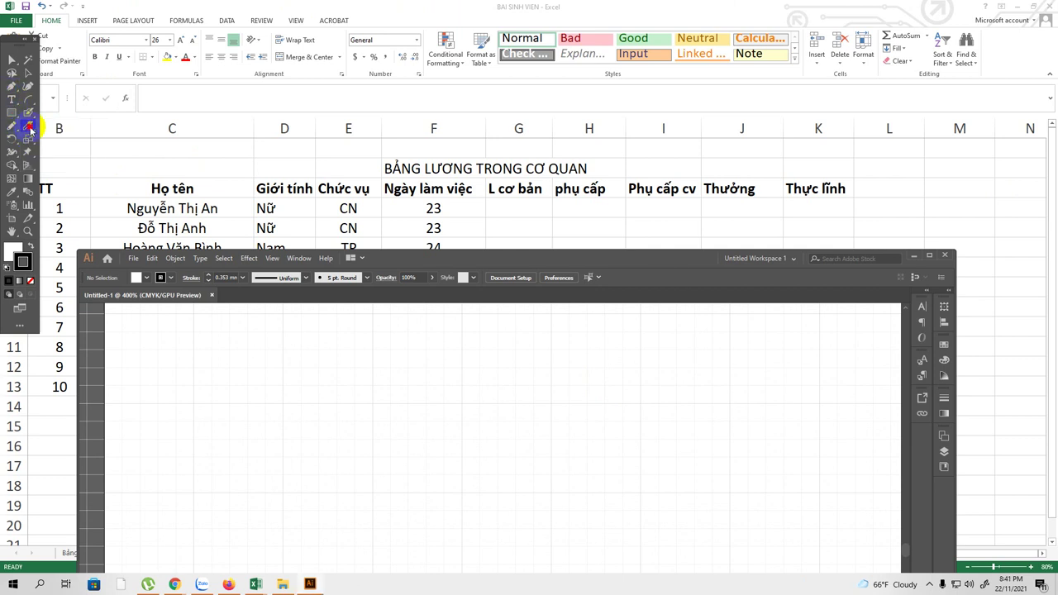
{"action": "left_click", "coordinate": [28, 113]}
{"action": "left_click", "coordinate": [28, 114]}
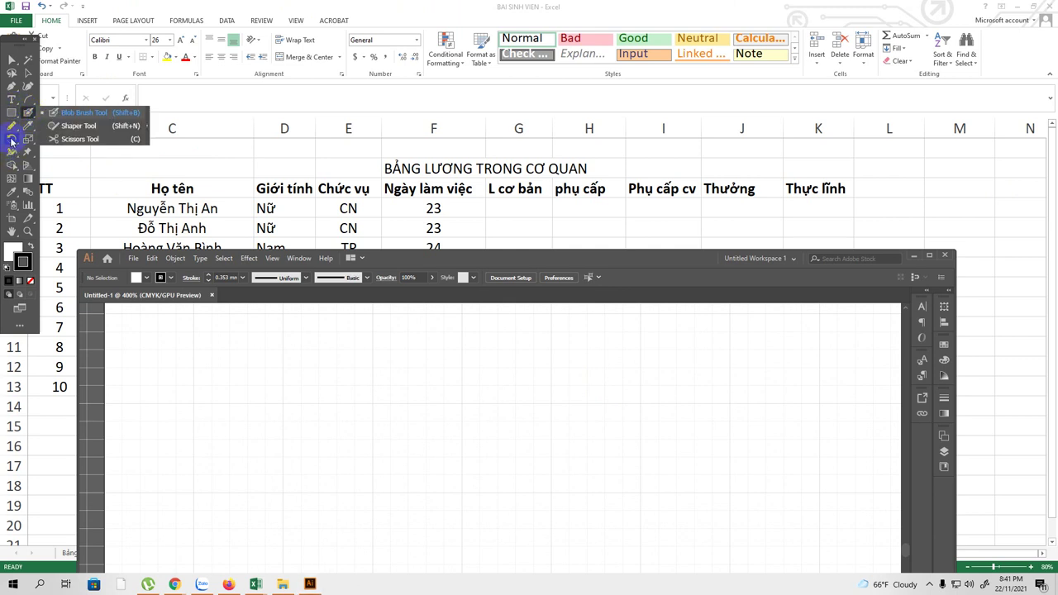
{"action": "left_click", "coordinate": [284, 99]}
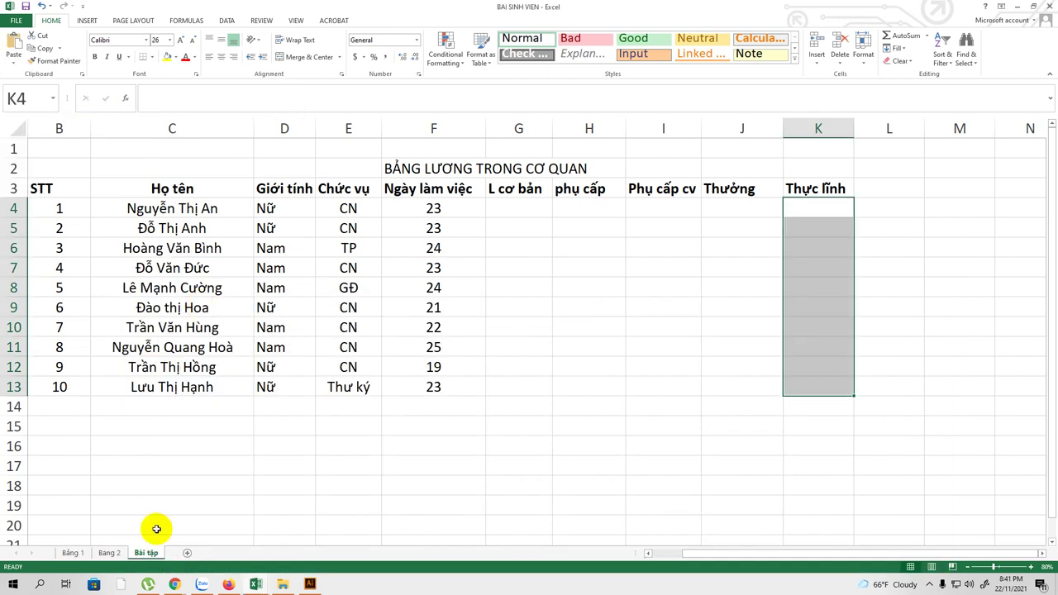
{"action": "left_click", "coordinate": [308, 582]}
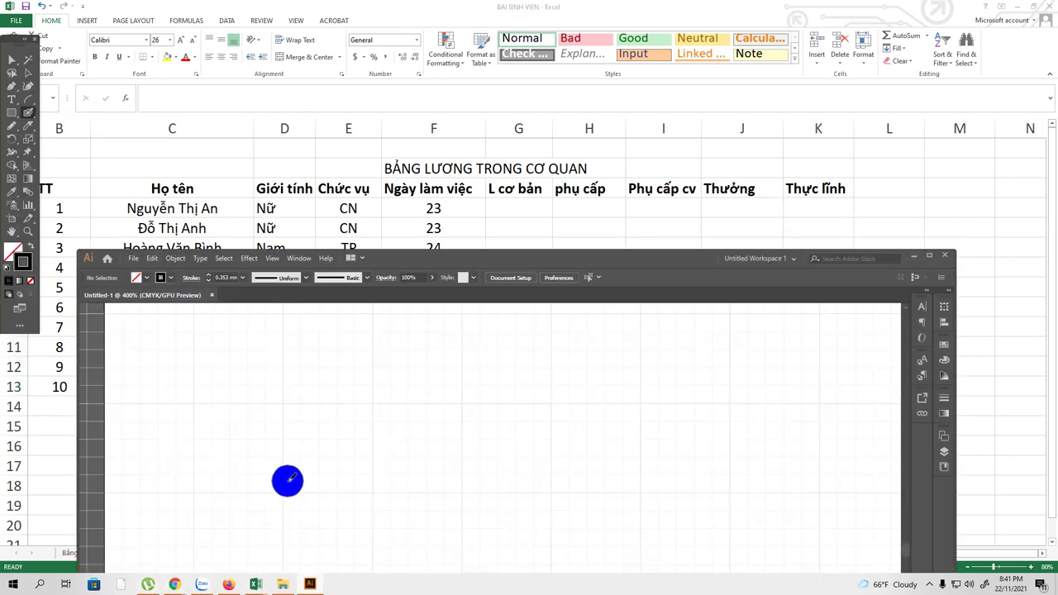
Choose the Paintbrush tool and set its stroke weight to 0.04 mm
{"action": "left_click", "coordinate": [27, 99]}
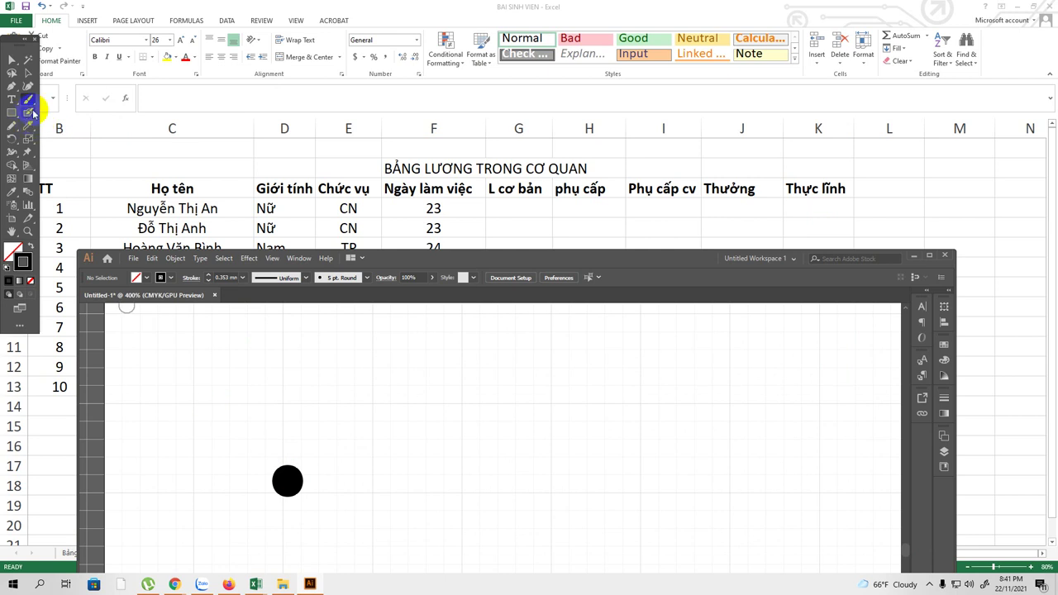
{"action": "left_click", "coordinate": [225, 277]}
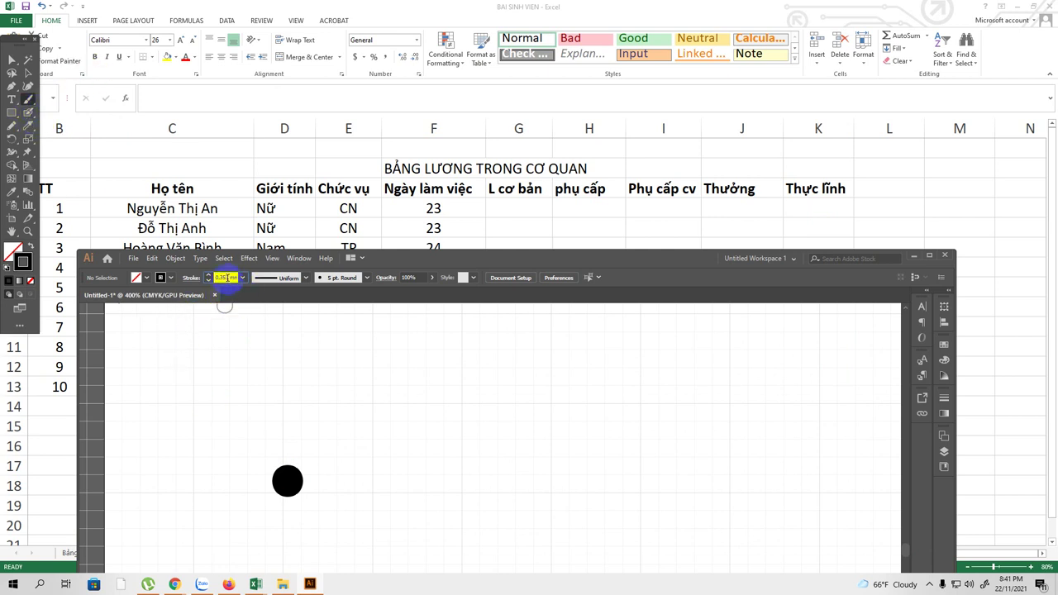
{"action": "double_click", "coordinate": [226, 278]}
{"action": "type", "text": "4"}
{"action": "key", "text": "Return"}
Move the Illustrator window and its floating tool palette below the salary table so the table is uncovered
{"action": "left_click_drag", "start_coordinate": [638, 262], "coordinate": [630, 415]}
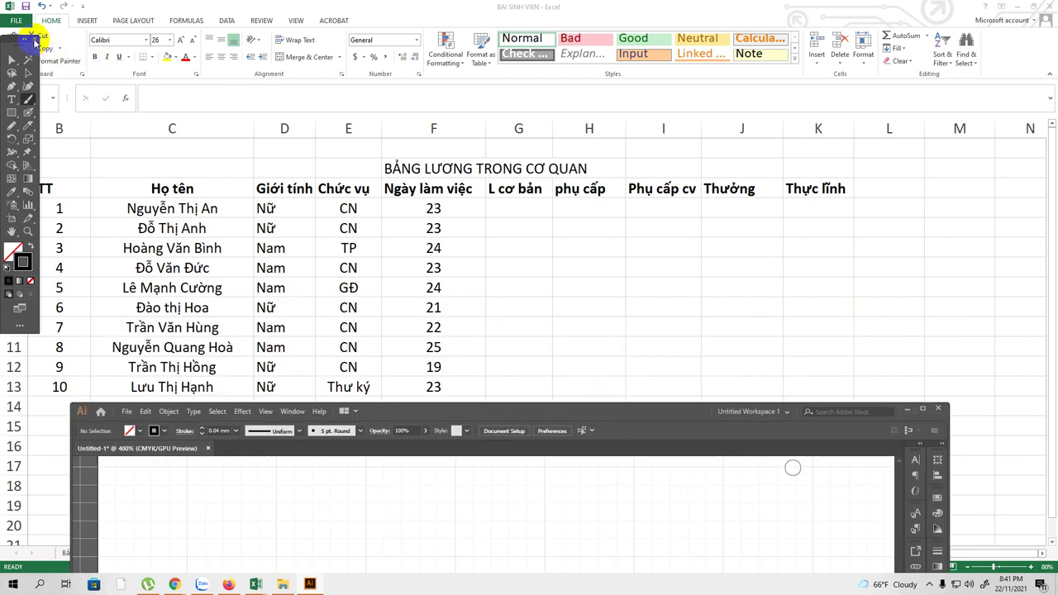
{"action": "left_click_drag", "start_coordinate": [548, 415], "coordinate": [538, 447]}
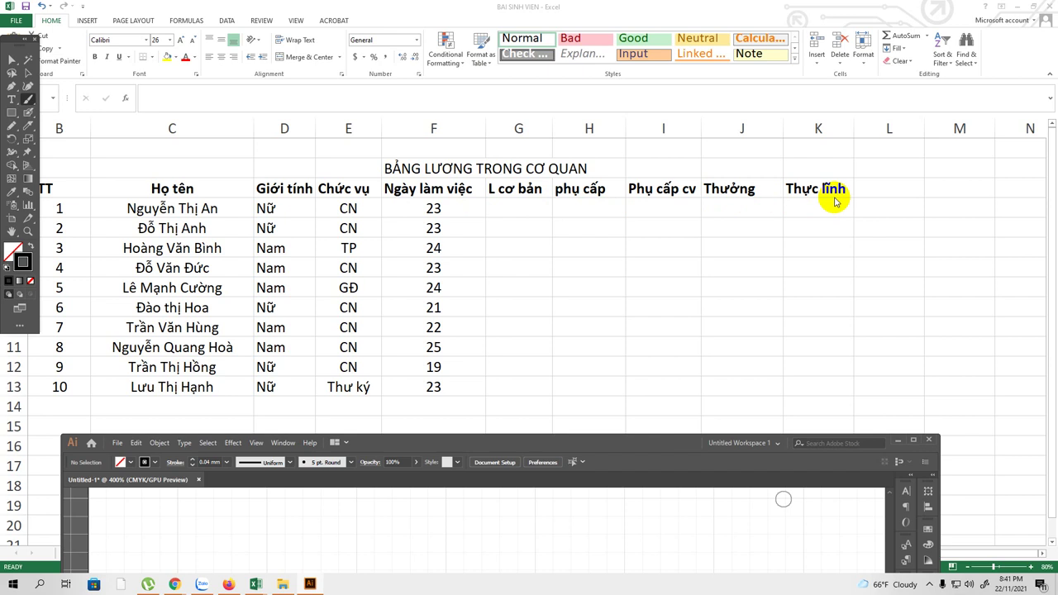
{"action": "left_click_drag", "start_coordinate": [17, 41], "coordinate": [7, 441]}
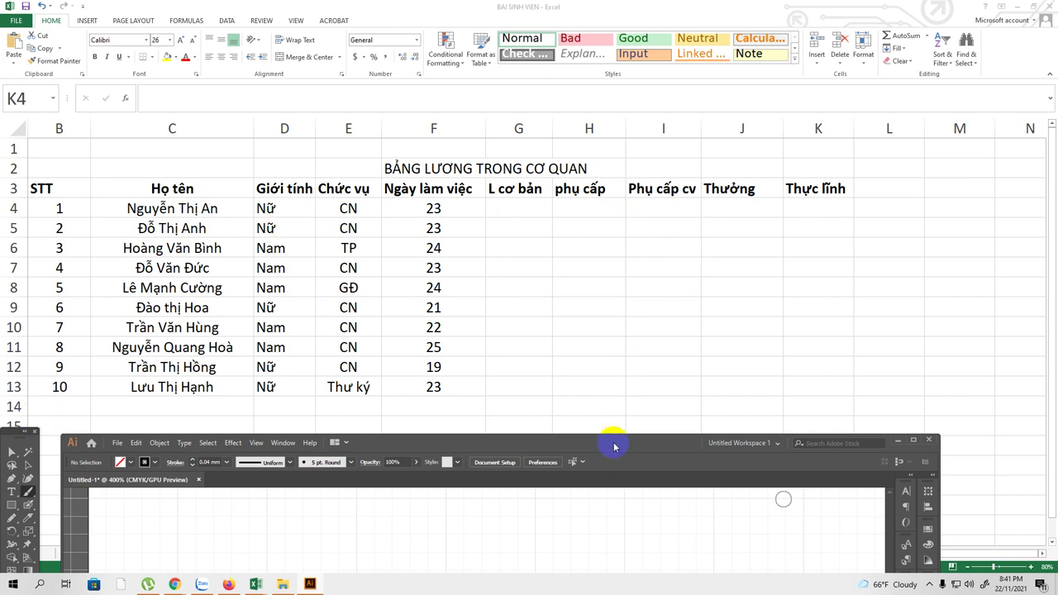
{"action": "left_click_drag", "start_coordinate": [615, 447], "coordinate": [619, 444]}
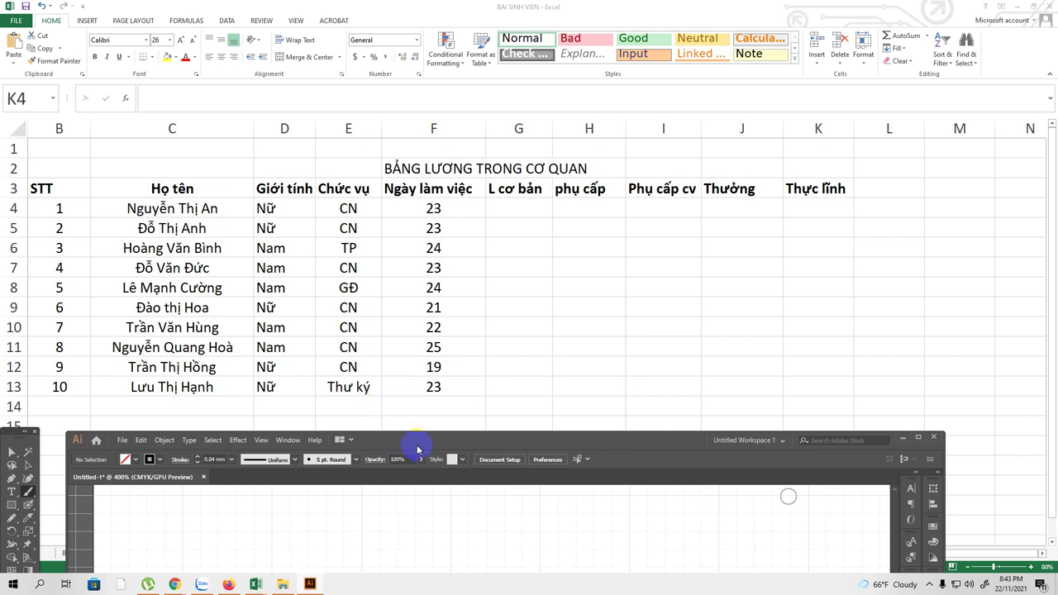
Replace the large black dot with a smaller one near the page's upper-left corner and maximize the Illustrator window
{"action": "left_click_drag", "start_coordinate": [440, 417], "coordinate": [459, 118]}
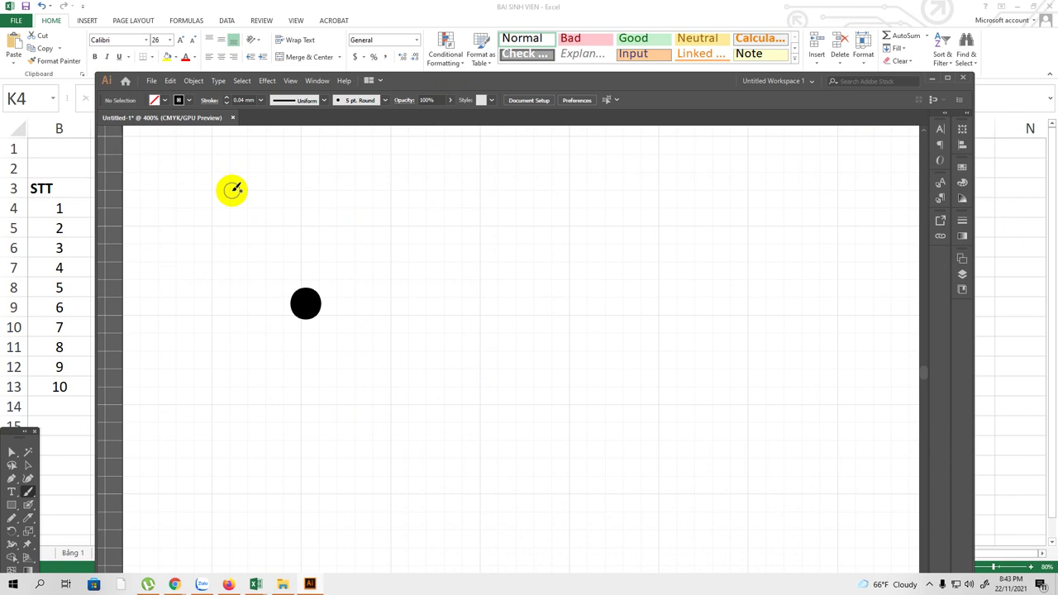
{"action": "key", "text": "v"}
{"action": "left_click", "coordinate": [293, 303]}
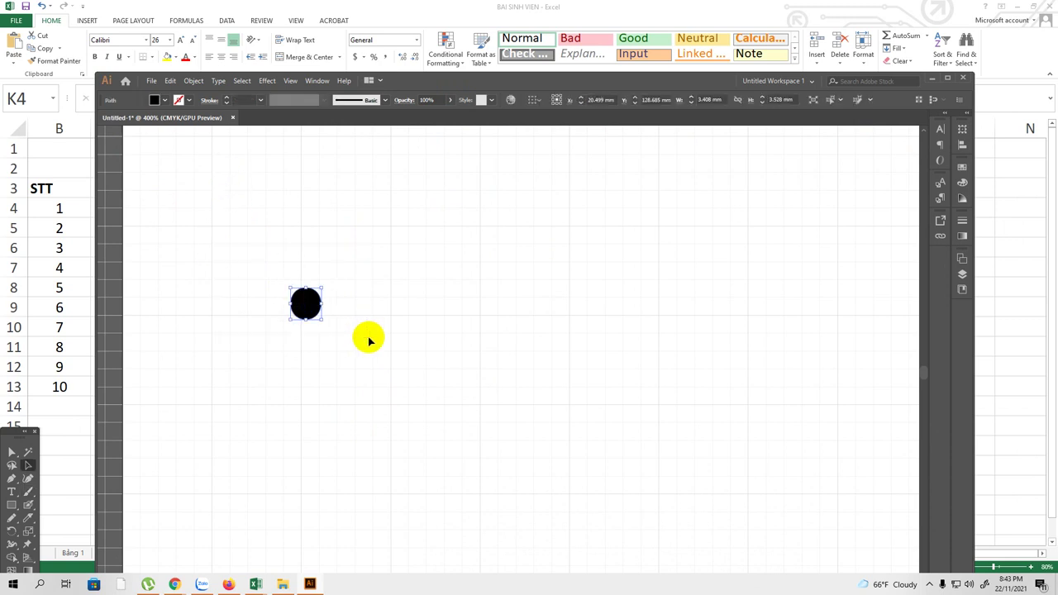
{"action": "key", "text": "Delete"}
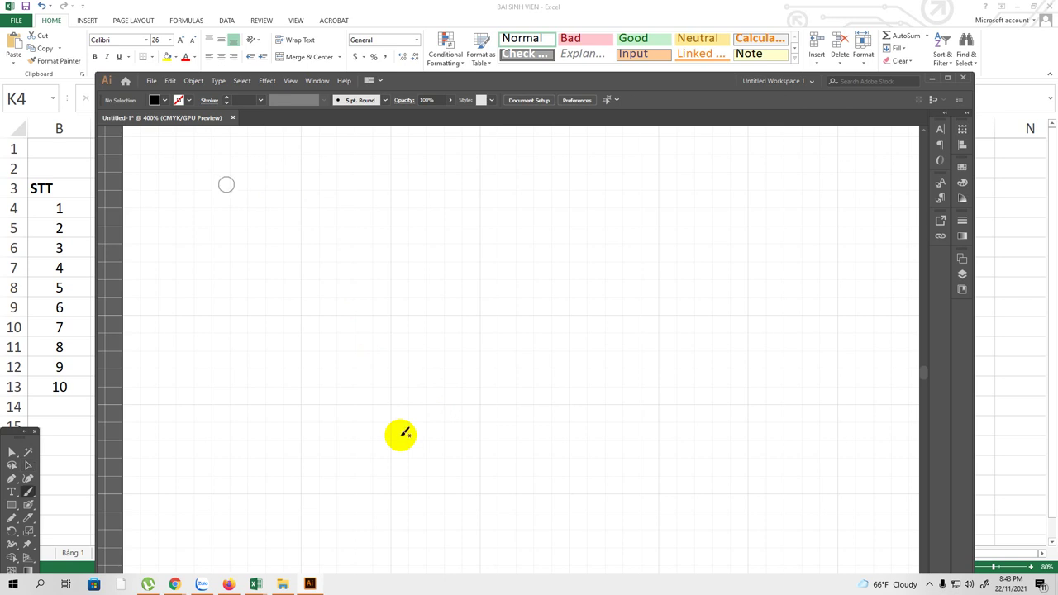
{"action": "left_click", "coordinate": [170, 151]}
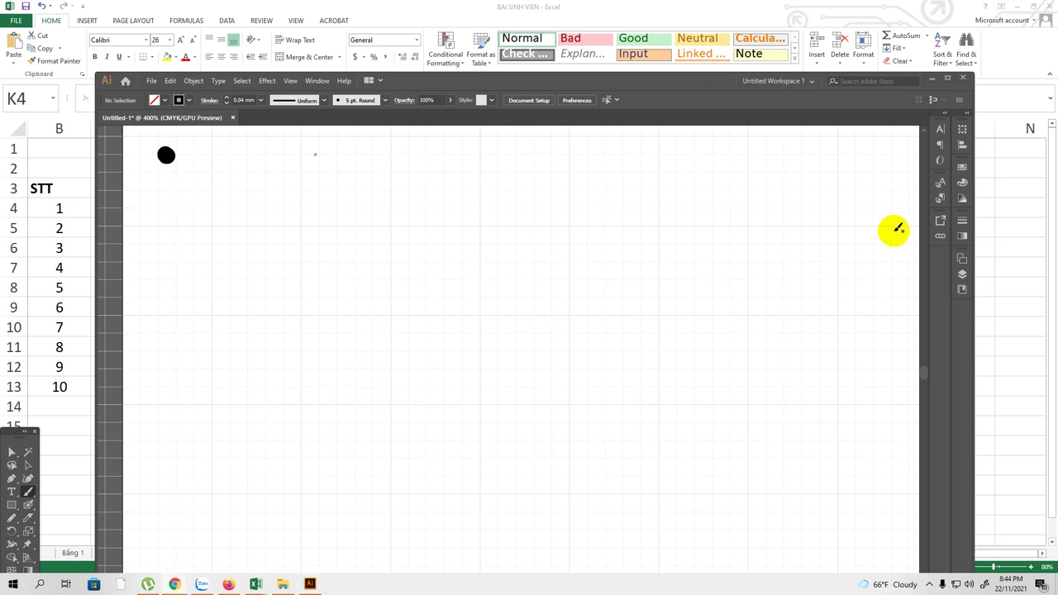
{"action": "left_click", "coordinate": [947, 77]}
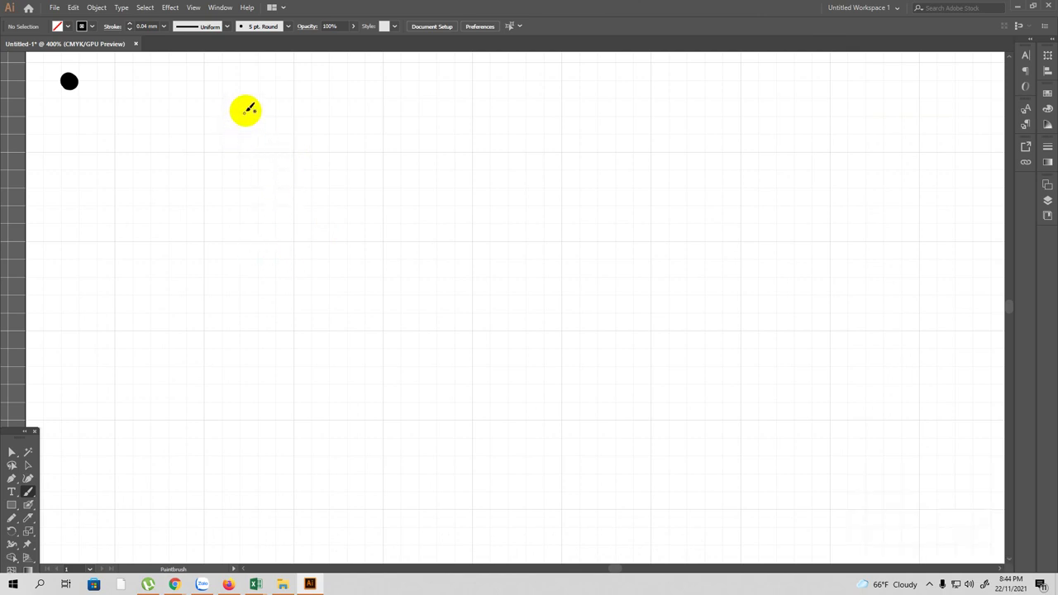
Handwrite the heading "tính lương cơ bản:" near the upper edge of the page with the Paintbrush
{"action": "mouse_move", "coordinate": [238, 117]}
{"action": "left_mouse_down"}
{"action": "mouse_move", "coordinate": [225, 149]}
{"action": "mouse_move", "coordinate": [259, 135]}
{"action": "mouse_move", "coordinate": [253, 118]}
{"action": "mouse_move", "coordinate": [267, 147]}
{"action": "mouse_move", "coordinate": [297, 118]}
{"action": "mouse_move", "coordinate": [303, 152]}
{"action": "mouse_move", "coordinate": [314, 139]}
{"action": "mouse_move", "coordinate": [355, 141]}
{"action": "mouse_move", "coordinate": [344, 166]}
{"action": "left_mouse_up"}
{"action": "mouse_move", "coordinate": [385, 138]}
{"action": "left_mouse_down"}
{"action": "mouse_move", "coordinate": [377, 146]}
{"action": "mouse_move", "coordinate": [456, 146]}
{"action": "mouse_move", "coordinate": [463, 127]}
{"action": "left_mouse_up"}
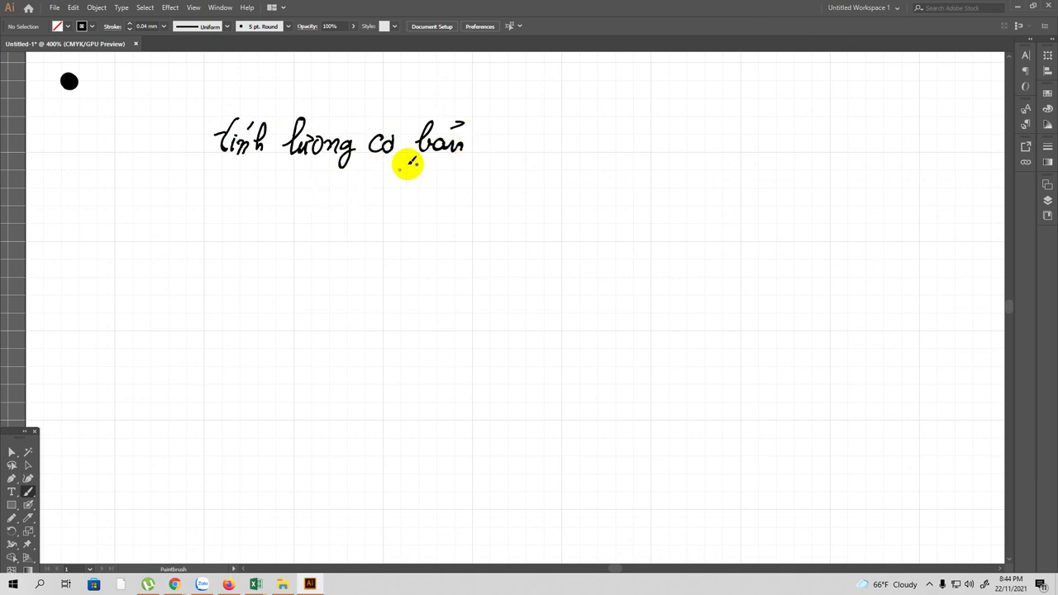
{"action": "left_click", "coordinate": [478, 138]}
{"action": "left_click", "coordinate": [477, 149]}
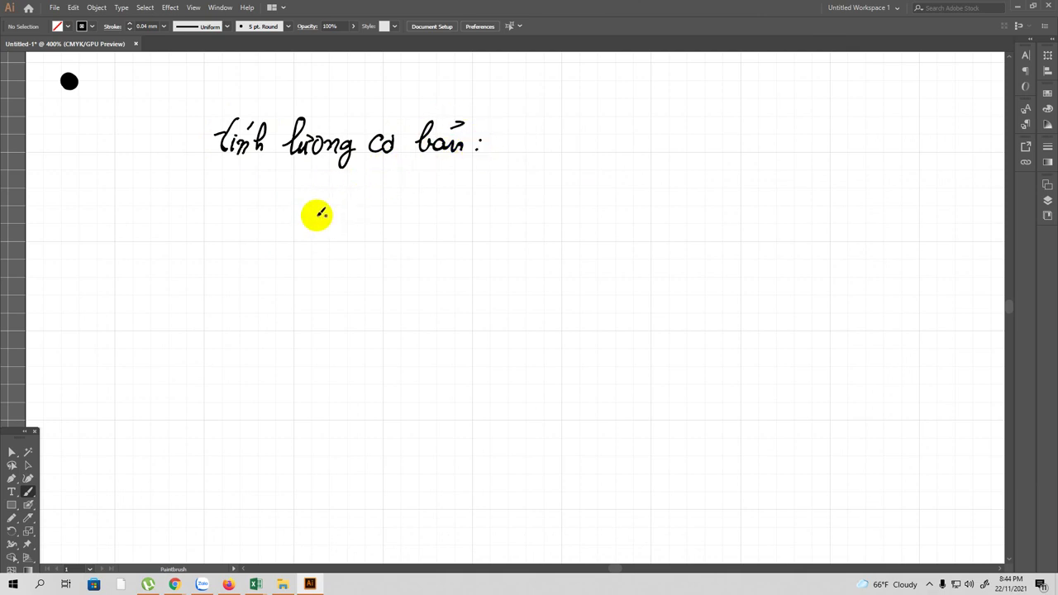
Handwrite the worker rate "CN 350K/ngày" as the first line under the heading
{"action": "key", "text": "space"}
{"action": "left_click_drag", "start_coordinate": [293, 246], "coordinate": [277, 220]}
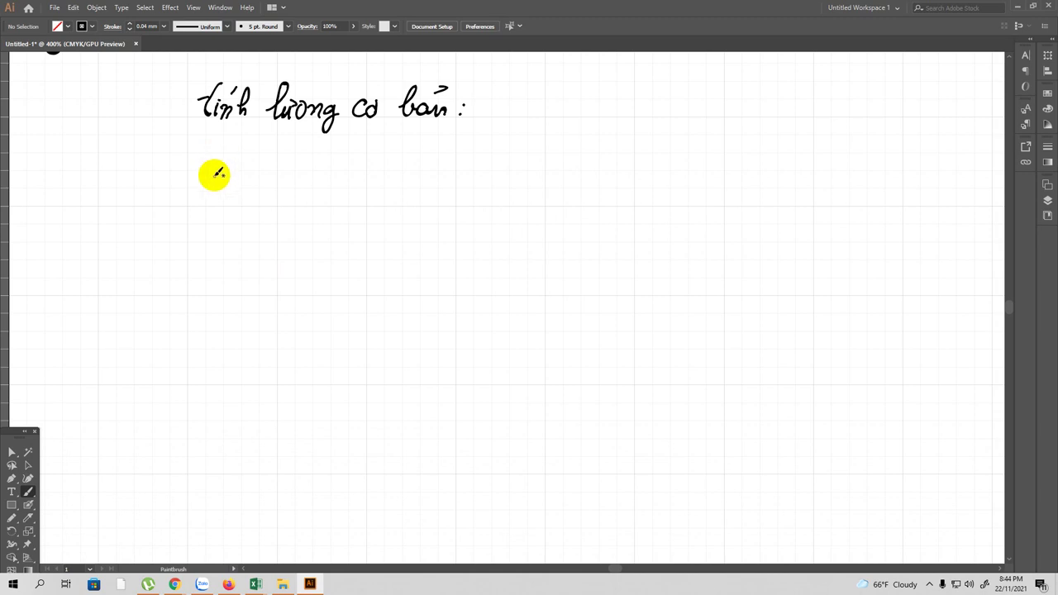
{"action": "mouse_move", "coordinate": [216, 169]}
{"action": "left_mouse_down"}
{"action": "mouse_move", "coordinate": [207, 183]}
{"action": "mouse_move", "coordinate": [224, 174]}
{"action": "mouse_move", "coordinate": [234, 185]}
{"action": "mouse_move", "coordinate": [238, 165]}
{"action": "left_mouse_up"}
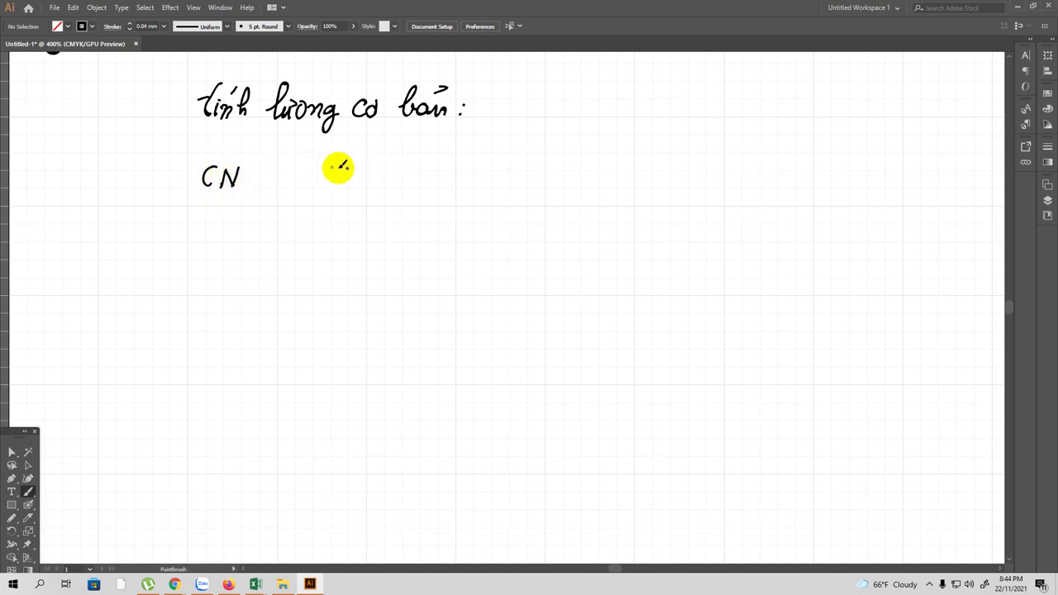
{"action": "left_click_drag", "start_coordinate": [320, 167], "coordinate": [322, 187]}
{"action": "left_click_drag", "start_coordinate": [334, 165], "coordinate": [331, 186]}
{"action": "mouse_move", "coordinate": [359, 170]}
{"action": "left_mouse_down"}
{"action": "mouse_move", "coordinate": [352, 177]}
{"action": "mouse_move", "coordinate": [359, 170]}
{"action": "mouse_move", "coordinate": [378, 184]}
{"action": "mouse_move", "coordinate": [386, 171]}
{"action": "mouse_move", "coordinate": [398, 190]}
{"action": "mouse_move", "coordinate": [449, 179]}
{"action": "mouse_move", "coordinate": [451, 158]}
{"action": "mouse_move", "coordinate": [472, 163]}
{"action": "left_mouse_up"}
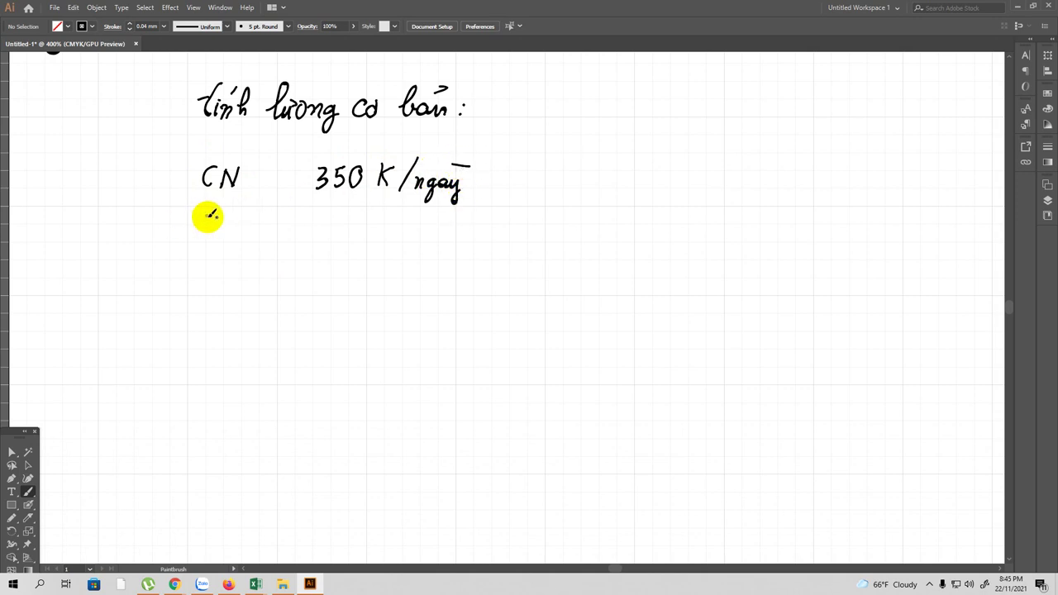
Handwrite the director rate "GĐ 650K/ngày" below the CN line
{"action": "mouse_move", "coordinate": [211, 214]}
{"action": "left_mouse_down"}
{"action": "mouse_move", "coordinate": [198, 224]}
{"action": "mouse_move", "coordinate": [230, 218]}
{"action": "mouse_move", "coordinate": [218, 236]}
{"action": "mouse_move", "coordinate": [223, 224]}
{"action": "left_mouse_up"}
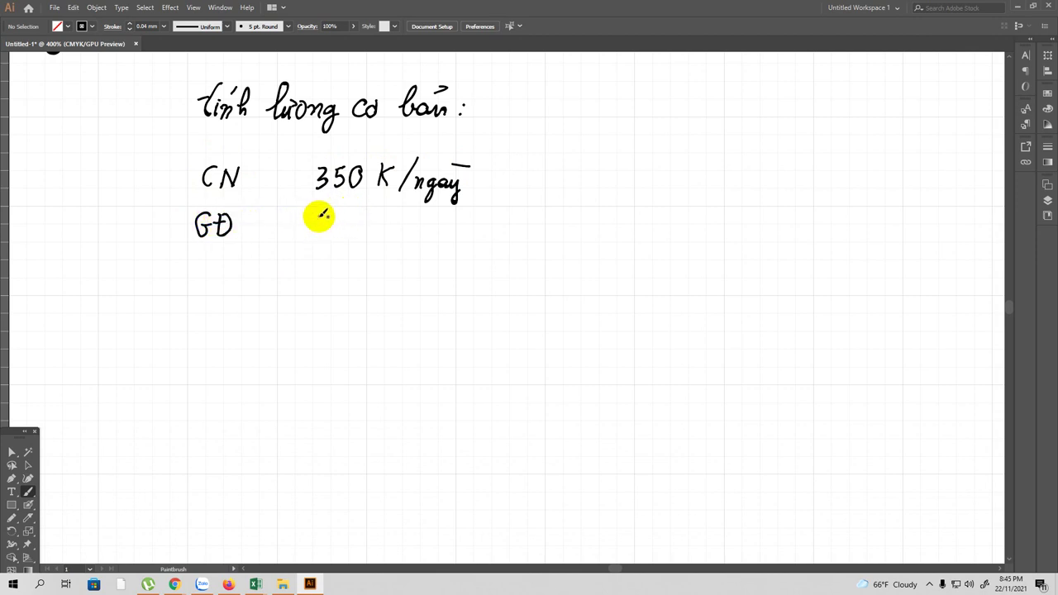
{"action": "mouse_move", "coordinate": [324, 213]}
{"action": "left_mouse_down"}
{"action": "mouse_move", "coordinate": [317, 231]}
{"action": "mouse_move", "coordinate": [354, 218]}
{"action": "mouse_move", "coordinate": [386, 236]}
{"action": "left_mouse_up"}
{"action": "left_click_drag", "start_coordinate": [404, 214], "coordinate": [392, 241]}
{"action": "left_click_drag", "start_coordinate": [409, 227], "coordinate": [453, 245]}
{"action": "left_click_drag", "start_coordinate": [443, 211], "coordinate": [449, 207]}
Handwrite the rate "TP 450K/ngày" below the GĐ line and extend the stem of the letter P
{"action": "mouse_move", "coordinate": [345, 293]}
{"action": "left_mouse_down"}
{"action": "mouse_move", "coordinate": [345, 243]}
{"action": "mouse_move", "coordinate": [303, 228]}
{"action": "left_mouse_up"}
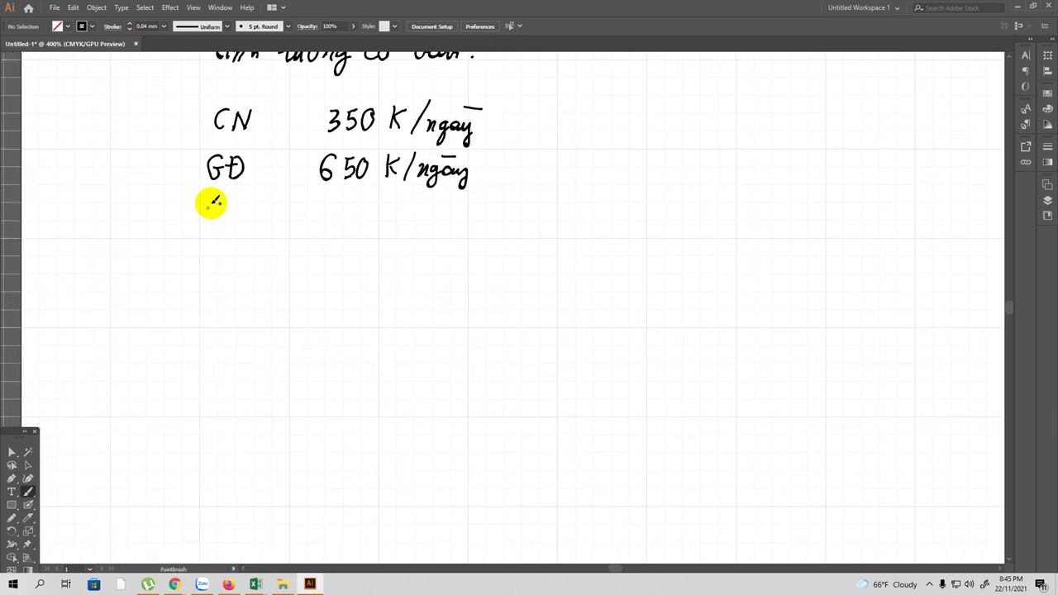
{"action": "mouse_move", "coordinate": [201, 201]}
{"action": "left_mouse_down"}
{"action": "mouse_move", "coordinate": [209, 223]}
{"action": "mouse_move", "coordinate": [225, 225]}
{"action": "mouse_move", "coordinate": [234, 211]}
{"action": "mouse_move", "coordinate": [226, 217]}
{"action": "left_mouse_up"}
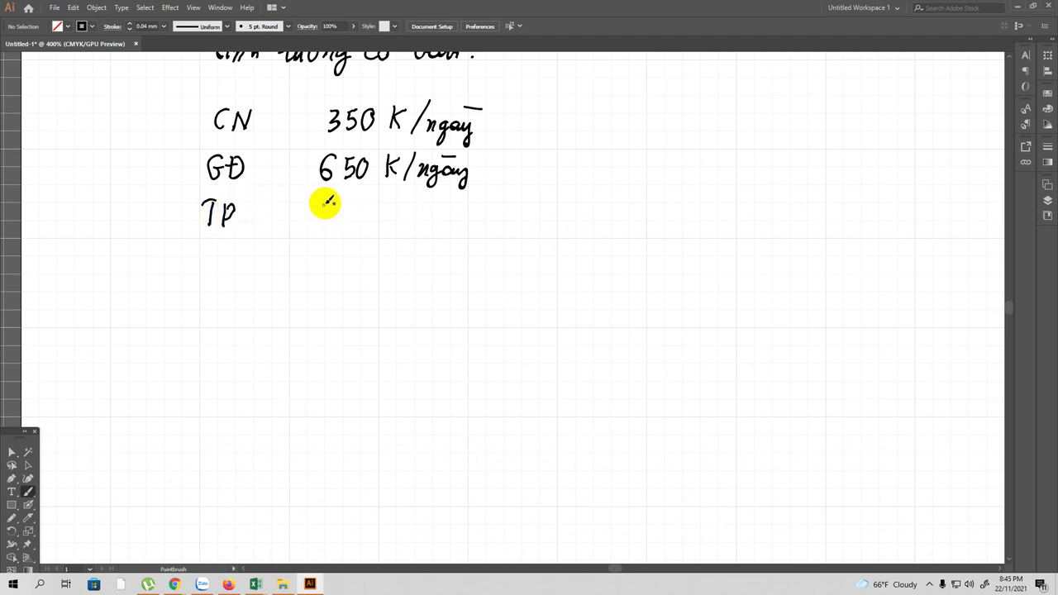
{"action": "mouse_move", "coordinate": [326, 200]}
{"action": "left_mouse_down"}
{"action": "mouse_move", "coordinate": [320, 213]}
{"action": "mouse_move", "coordinate": [332, 213]}
{"action": "left_mouse_up"}
{"action": "left_click_drag", "start_coordinate": [329, 203], "coordinate": [336, 222]}
{"action": "mouse_move", "coordinate": [341, 201]}
{"action": "left_mouse_down"}
{"action": "mouse_move", "coordinate": [413, 228]}
{"action": "mouse_move", "coordinate": [437, 207]}
{"action": "mouse_move", "coordinate": [465, 214]}
{"action": "mouse_move", "coordinate": [471, 230]}
{"action": "mouse_move", "coordinate": [487, 197]}
{"action": "left_mouse_up"}
{"action": "mouse_move", "coordinate": [229, 224]}
{"action": "left_mouse_down"}
{"action": "mouse_move", "coordinate": [229, 210]}
{"action": "mouse_move", "coordinate": [218, 224]}
{"action": "mouse_move", "coordinate": [236, 207]}
{"action": "mouse_move", "coordinate": [219, 237]}
{"action": "left_mouse_up"}
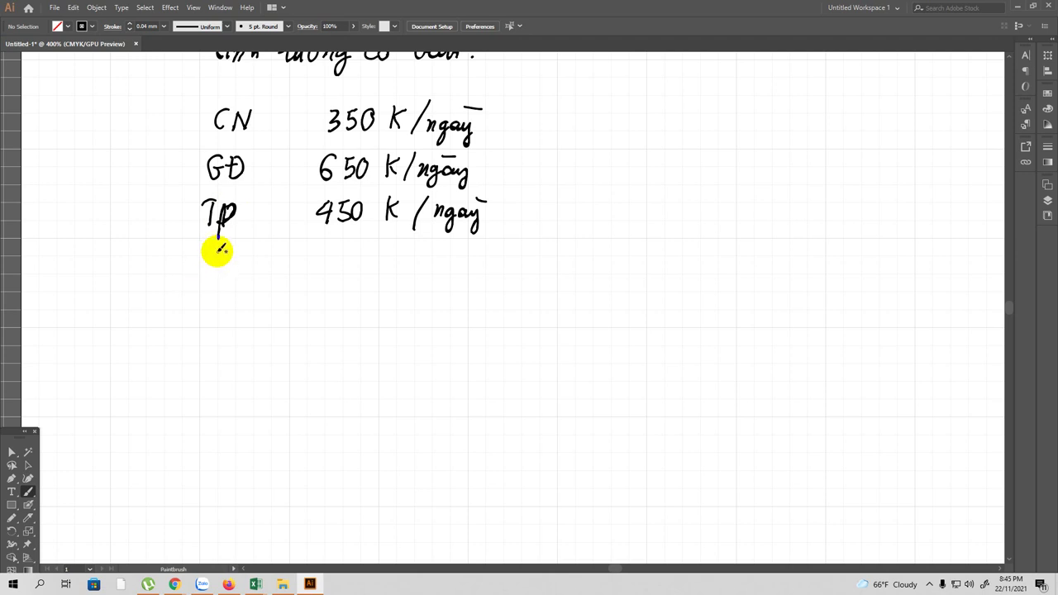
Handwrite the secretary rate "Thư ký 500K/ngày" below the TP line
{"action": "mouse_move", "coordinate": [208, 252]}
{"action": "left_mouse_down"}
{"action": "mouse_move", "coordinate": [202, 272]}
{"action": "mouse_move", "coordinate": [220, 250]}
{"action": "mouse_move", "coordinate": [219, 265]}
{"action": "mouse_move", "coordinate": [253, 243]}
{"action": "mouse_move", "coordinate": [257, 270]}
{"action": "left_mouse_up"}
{"action": "left_click_drag", "start_coordinate": [269, 258], "coordinate": [274, 253]}
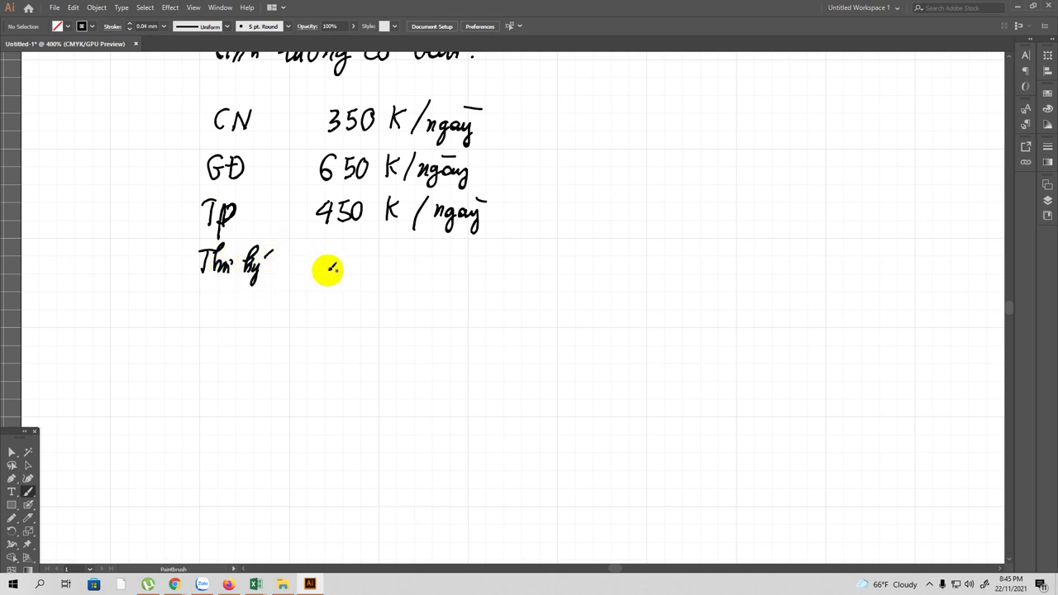
{"action": "scroll", "coordinate": [302, 267], "scroll_direction": "down", "scroll_amount": 2}
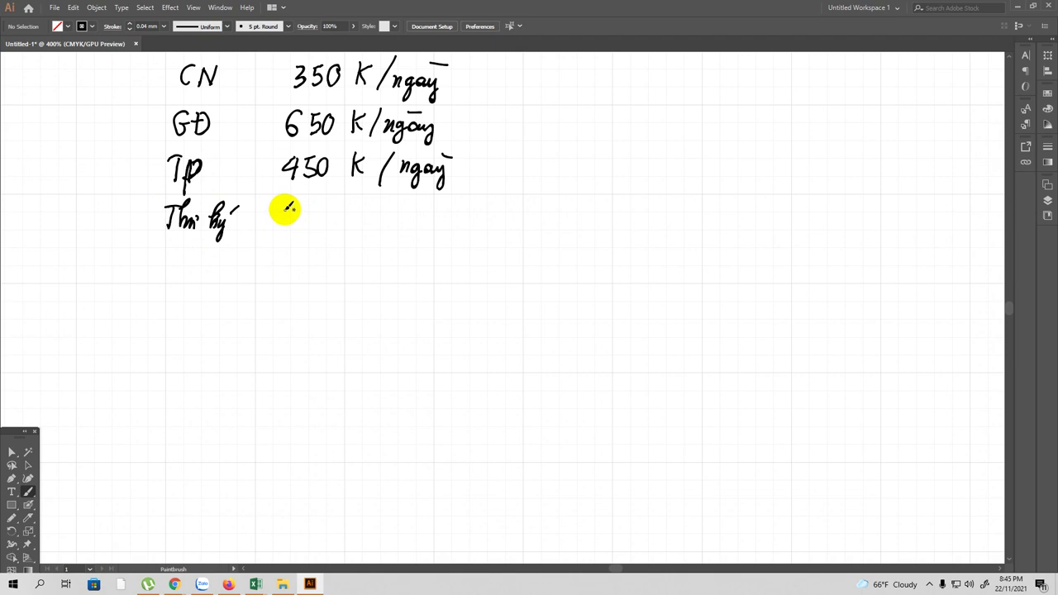
{"action": "mouse_move", "coordinate": [291, 212]}
{"action": "left_mouse_down"}
{"action": "mouse_move", "coordinate": [282, 231]}
{"action": "mouse_move", "coordinate": [320, 212]}
{"action": "mouse_move", "coordinate": [335, 232]}
{"action": "mouse_move", "coordinate": [394, 232]}
{"action": "mouse_move", "coordinate": [398, 243]}
{"action": "mouse_move", "coordinate": [418, 225]}
{"action": "left_mouse_up"}
{"action": "mouse_move", "coordinate": [425, 220]}
{"action": "left_mouse_down"}
{"action": "mouse_move", "coordinate": [420, 243]}
{"action": "mouse_move", "coordinate": [421, 211]}
{"action": "left_mouse_up"}
Handwrite "a) điền tự động" between the heading and the CN line, and start an item "b)" beside it
{"action": "key", "text": "space"}
{"action": "mouse_move", "coordinate": [264, 219]}
{"action": "left_mouse_down"}
{"action": "mouse_move", "coordinate": [286, 206]}
{"action": "mouse_move", "coordinate": [278, 241]}
{"action": "left_mouse_up"}
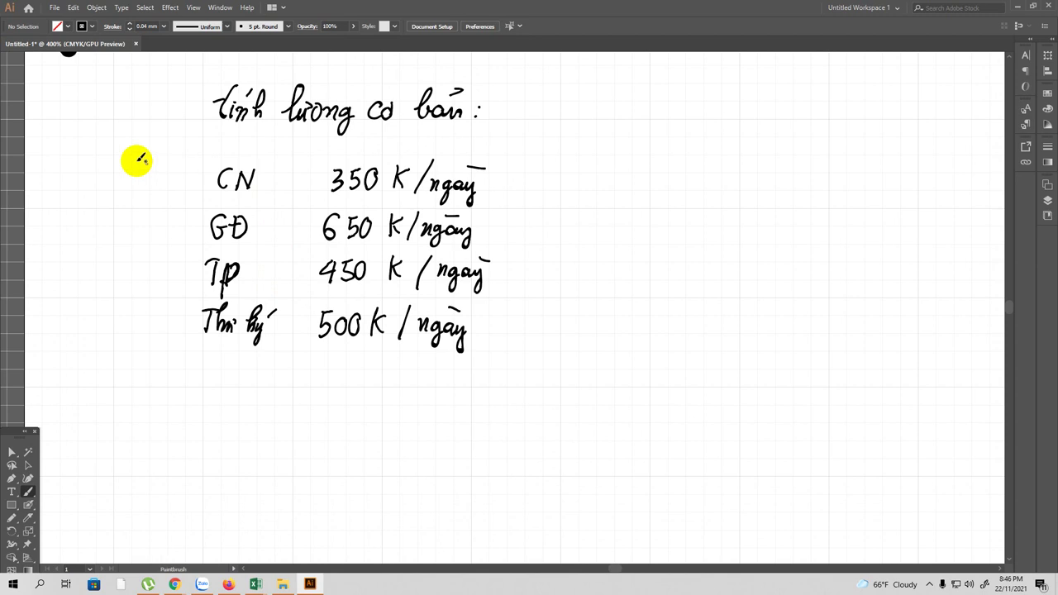
{"action": "left_click_drag", "start_coordinate": [142, 140], "coordinate": [138, 154]}
{"action": "mouse_move", "coordinate": [151, 118]}
{"action": "left_mouse_down"}
{"action": "mouse_move", "coordinate": [162, 144]}
{"action": "mouse_move", "coordinate": [171, 118]}
{"action": "mouse_move", "coordinate": [193, 137]}
{"action": "mouse_move", "coordinate": [189, 156]}
{"action": "mouse_move", "coordinate": [237, 135]}
{"action": "mouse_move", "coordinate": [267, 146]}
{"action": "mouse_move", "coordinate": [260, 161]}
{"action": "mouse_move", "coordinate": [236, 145]}
{"action": "left_mouse_up"}
{"action": "mouse_move", "coordinate": [99, 141]}
{"action": "left_mouse_down"}
{"action": "mouse_move", "coordinate": [87, 149]}
{"action": "mouse_move", "coordinate": [111, 166]}
{"action": "left_mouse_up"}
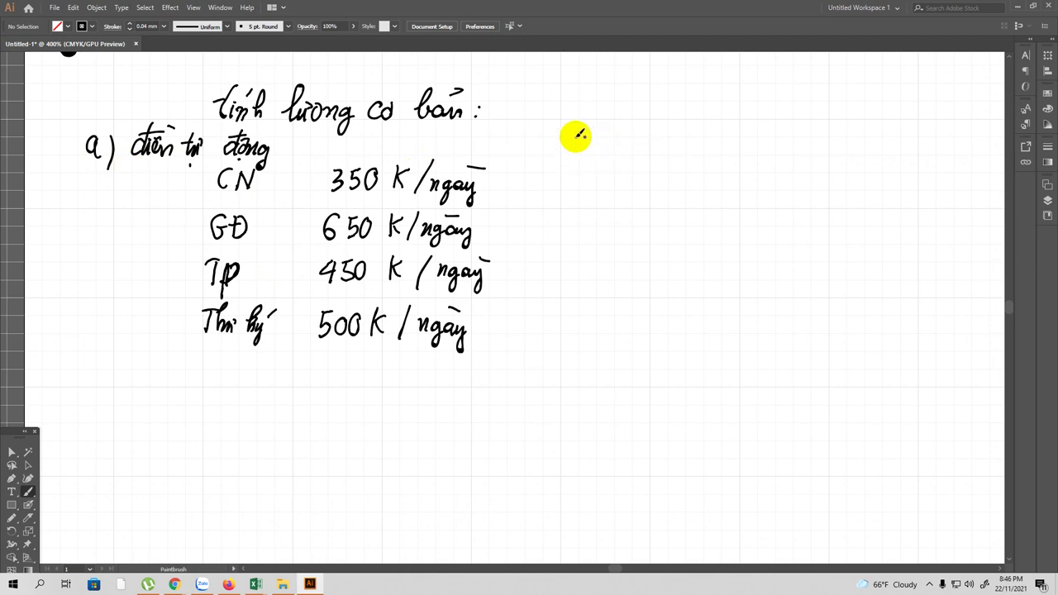
{"action": "mouse_move", "coordinate": [579, 124]}
{"action": "left_mouse_down"}
{"action": "mouse_move", "coordinate": [572, 153]}
{"action": "mouse_move", "coordinate": [601, 152]}
{"action": "left_mouse_up"}
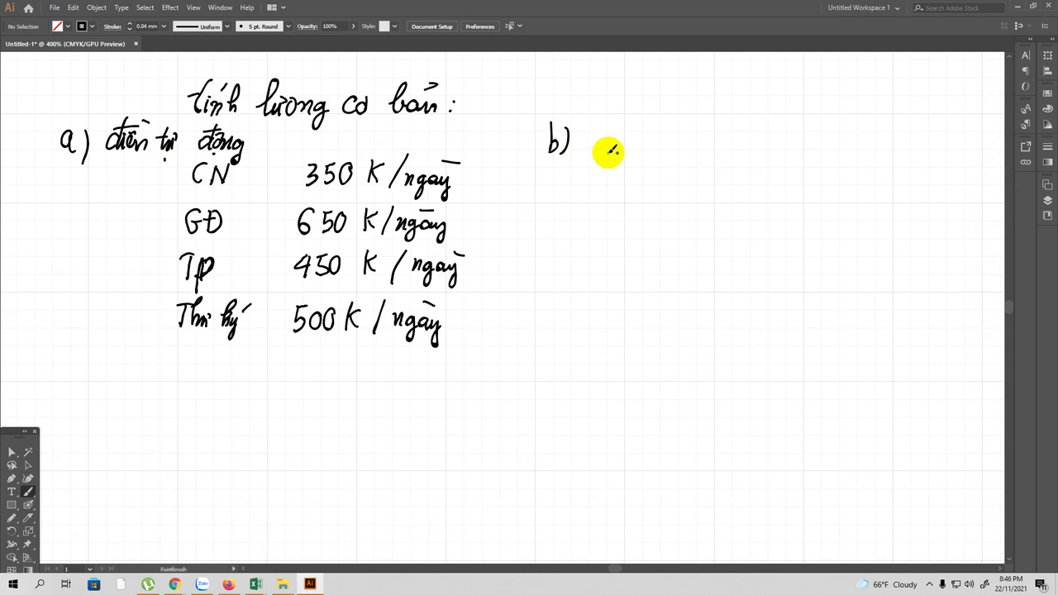
Switch to the BAI SINH VIEN workbook in Excel to check the salary table's columns, and return to Illustrator
{"action": "mouse_move", "coordinate": [253, 584]}
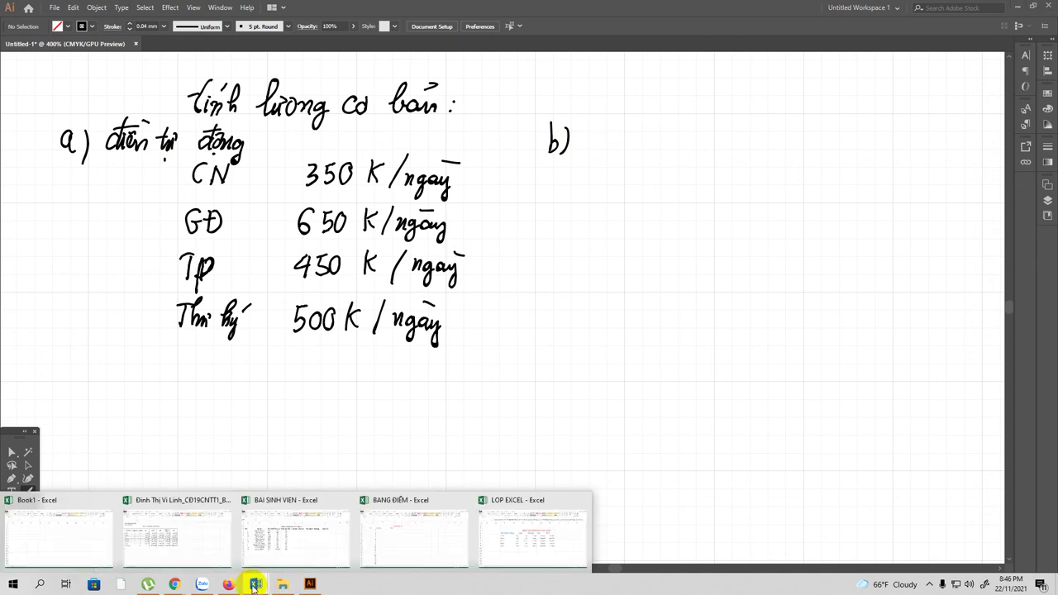
{"action": "left_click", "coordinate": [504, 548]}
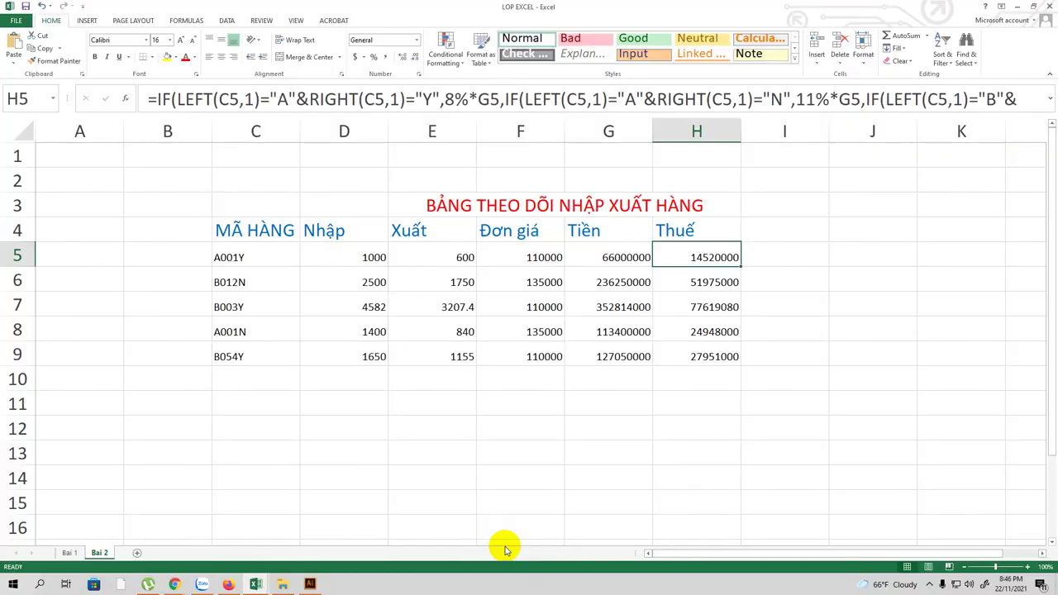
{"action": "left_click", "coordinate": [257, 584]}
{"action": "left_click", "coordinate": [266, 545]}
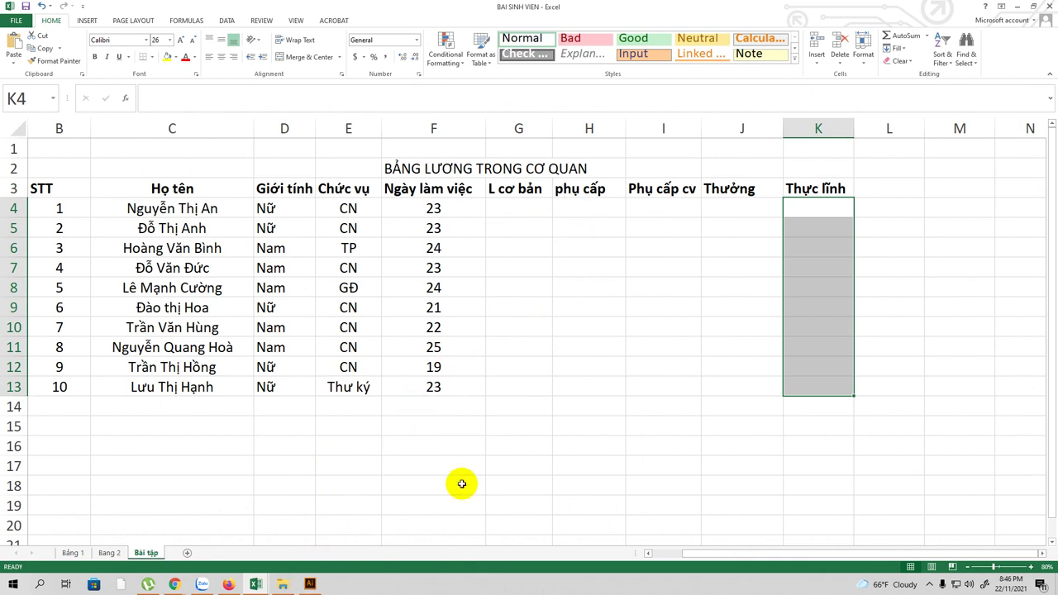
{"action": "left_click", "coordinate": [311, 584]}
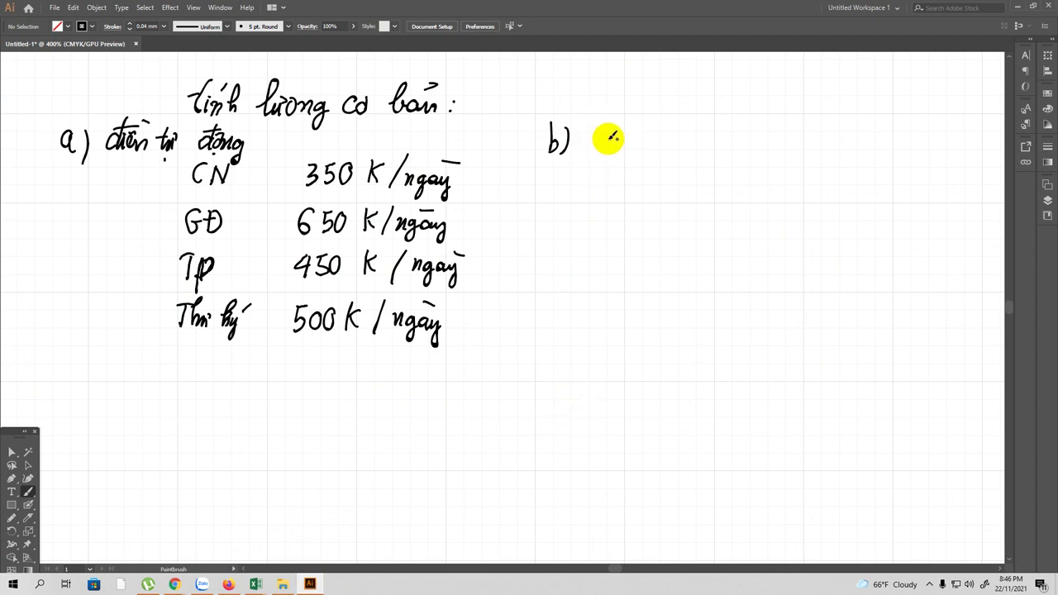
Handwrite "điền phụ cấp:" after the b) label, undoing and rewriting the word "phụ" more clearly
{"action": "mouse_move", "coordinate": [612, 136]}
{"action": "left_mouse_down"}
{"action": "mouse_move", "coordinate": [611, 124]}
{"action": "mouse_move", "coordinate": [613, 142]}
{"action": "mouse_move", "coordinate": [633, 144]}
{"action": "mouse_move", "coordinate": [633, 126]}
{"action": "mouse_move", "coordinate": [688, 143]}
{"action": "left_mouse_up"}
{"action": "left_click", "coordinate": [680, 152]}
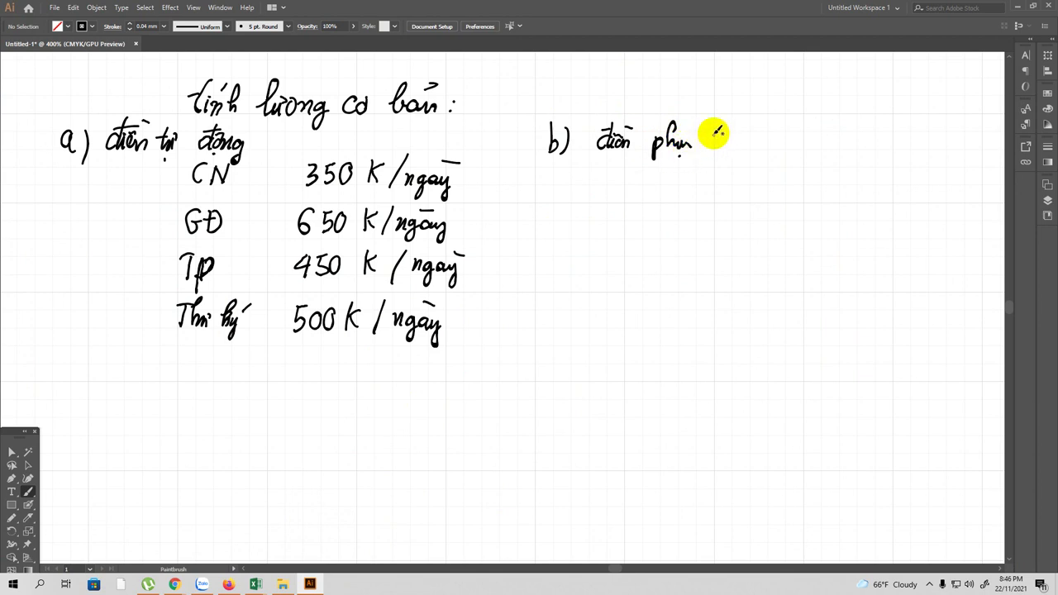
{"action": "key", "text": "ctrl+z"}
{"action": "key", "text": "ctrl+z"}
{"action": "mouse_move", "coordinate": [680, 117]}
{"action": "left_mouse_down"}
{"action": "mouse_move", "coordinate": [678, 140]}
{"action": "mouse_move", "coordinate": [712, 150]}
{"action": "left_mouse_up"}
{"action": "left_click", "coordinate": [681, 153]}
{"action": "mouse_move", "coordinate": [723, 146]}
{"action": "left_mouse_down"}
{"action": "mouse_move", "coordinate": [720, 135]}
{"action": "mouse_move", "coordinate": [732, 137]}
{"action": "left_mouse_up"}
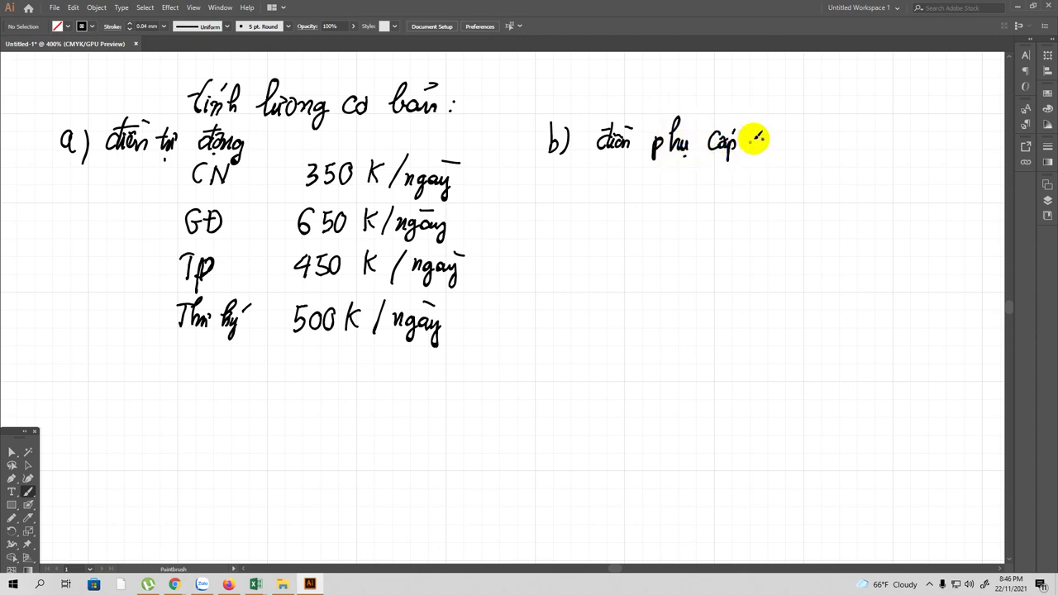
{"action": "left_click", "coordinate": [752, 149]}
Handwrite the allowances beside item b): "Nam 500K/1 tháng" with "Nữ 800K/1 tháng" beneath it
{"action": "key", "text": "space"}
{"action": "scroll", "coordinate": [633, 165], "scroll_direction": "down", "scroll_amount": 1}
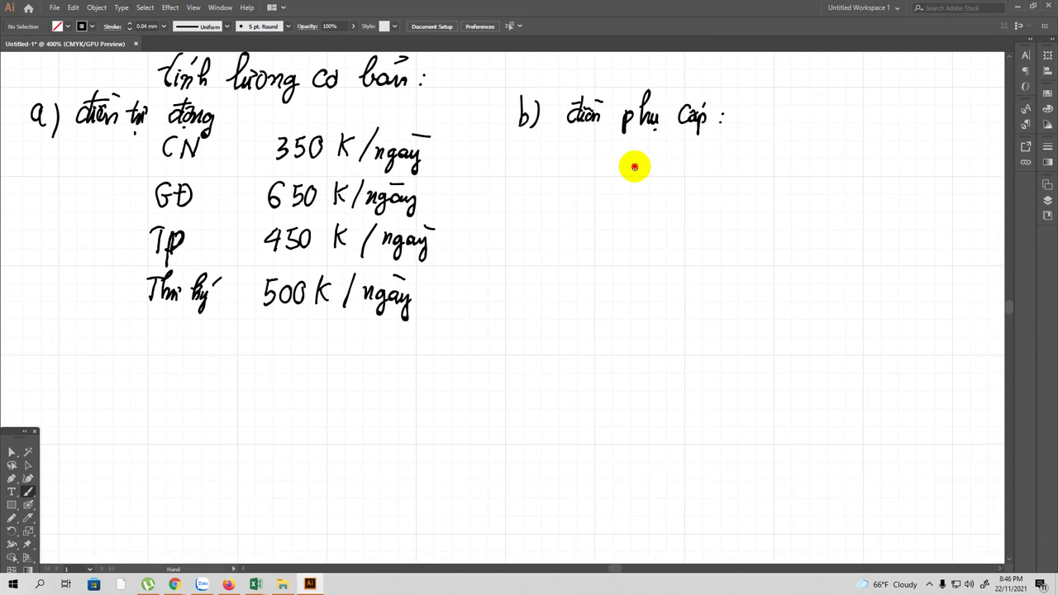
{"action": "scroll", "coordinate": [662, 144], "scroll_direction": "right", "scroll_amount": 2}
{"action": "scroll", "coordinate": [675, 137], "scroll_direction": "up", "scroll_amount": 1}
{"action": "scroll", "coordinate": [675, 137], "scroll_direction": "right", "scroll_amount": 1}
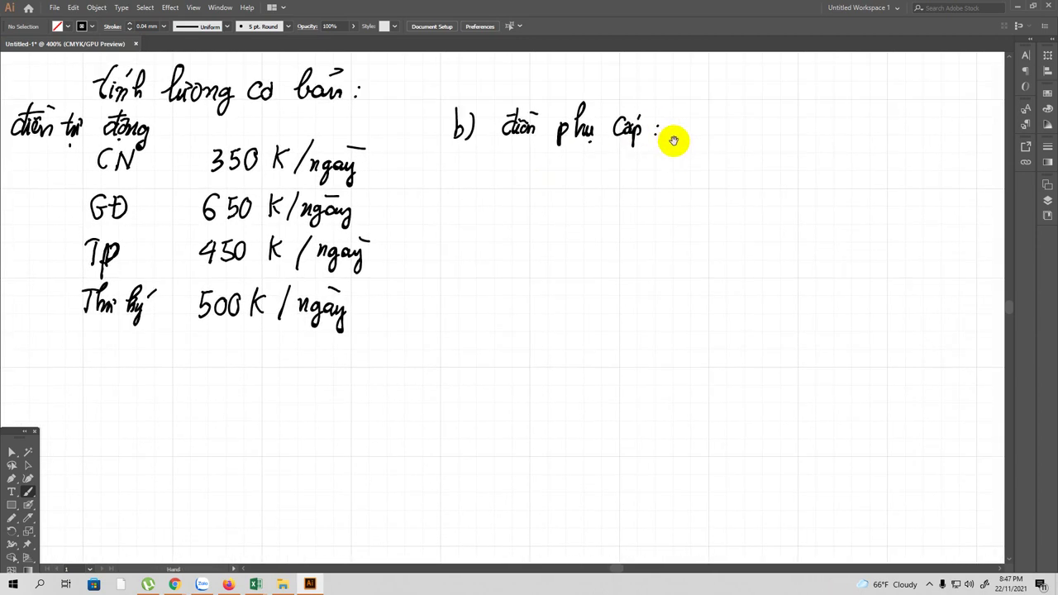
{"action": "scroll", "coordinate": [699, 121], "scroll_direction": "right", "scroll_amount": 2}
{"action": "mouse_move", "coordinate": [700, 120]}
{"action": "left_mouse_down"}
{"action": "mouse_move", "coordinate": [694, 135]}
{"action": "mouse_move", "coordinate": [709, 114]}
{"action": "mouse_move", "coordinate": [710, 132]}
{"action": "mouse_move", "coordinate": [735, 130]}
{"action": "left_mouse_up"}
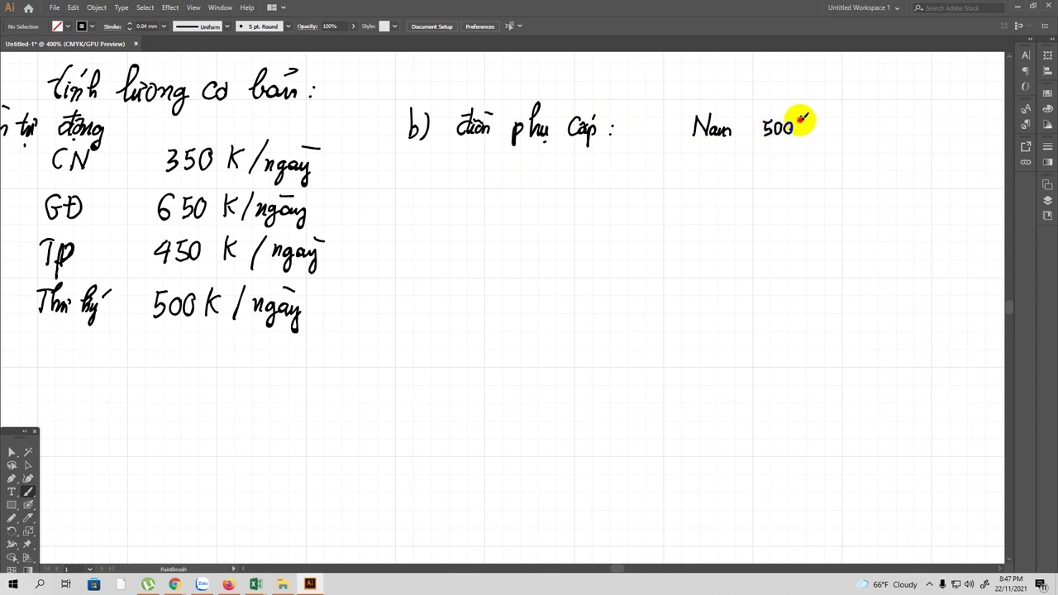
{"action": "left_click_drag", "start_coordinate": [800, 126], "coordinate": [806, 132]}
{"action": "mouse_move", "coordinate": [827, 115]}
{"action": "left_mouse_down"}
{"action": "mouse_move", "coordinate": [813, 137]}
{"action": "mouse_move", "coordinate": [850, 128]}
{"action": "mouse_move", "coordinate": [887, 142]}
{"action": "left_mouse_up"}
{"action": "left_click_drag", "start_coordinate": [891, 108], "coordinate": [883, 116]}
{"action": "mouse_move", "coordinate": [693, 175]}
{"action": "left_mouse_down"}
{"action": "mouse_move", "coordinate": [697, 154]}
{"action": "mouse_move", "coordinate": [703, 172]}
{"action": "mouse_move", "coordinate": [722, 154]}
{"action": "mouse_move", "coordinate": [815, 157]}
{"action": "mouse_move", "coordinate": [819, 177]}
{"action": "mouse_move", "coordinate": [876, 166]}
{"action": "mouse_move", "coordinate": [892, 186]}
{"action": "left_mouse_up"}
{"action": "left_click_drag", "start_coordinate": [881, 157], "coordinate": [888, 152]}
Handwrite the label "c)" below item b) and collapse the Color panel covering the notes
{"action": "mouse_move", "coordinate": [843, 187]}
{"action": "left_mouse_down"}
{"action": "mouse_move", "coordinate": [795, 192]}
{"action": "mouse_move", "coordinate": [790, 178]}
{"action": "left_mouse_up"}
{"action": "scroll", "coordinate": [581, 207], "scroll_direction": "left", "scroll_amount": 5}
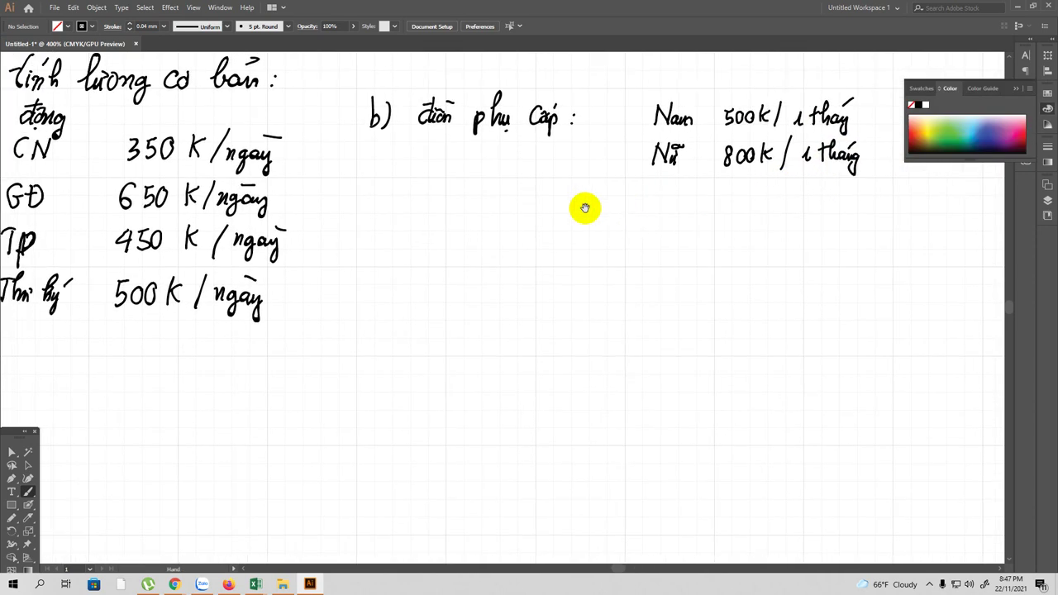
{"action": "mouse_move", "coordinate": [522, 187]}
{"action": "left_mouse_down"}
{"action": "mouse_move", "coordinate": [508, 196]}
{"action": "mouse_move", "coordinate": [525, 204]}
{"action": "left_mouse_up"}
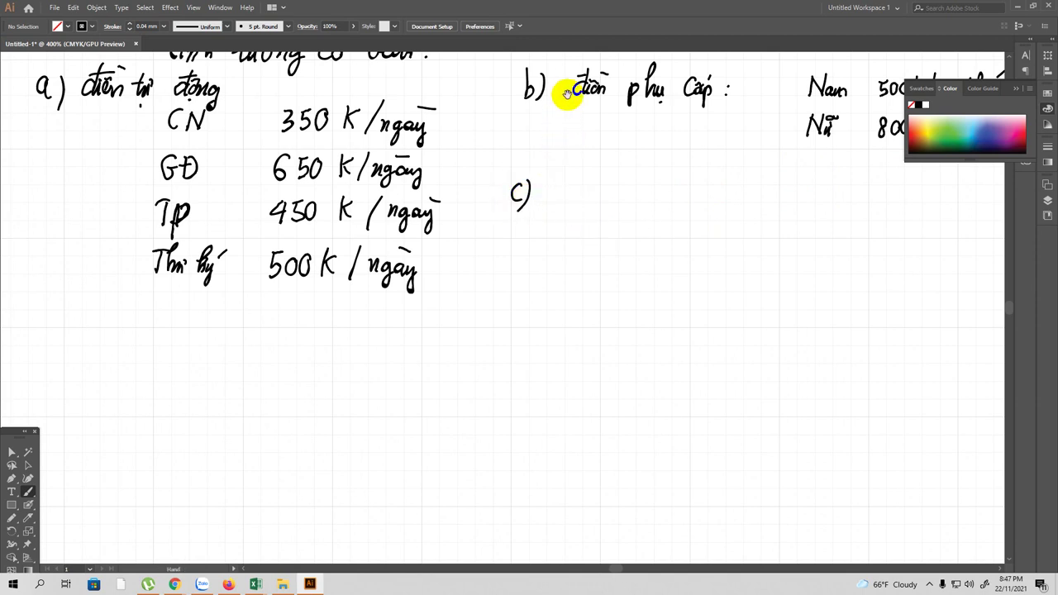
{"action": "scroll", "coordinate": [586, 157], "scroll_direction": "right", "scroll_amount": 5}
{"action": "scroll", "coordinate": [586, 158], "scroll_direction": "up", "scroll_amount": 1}
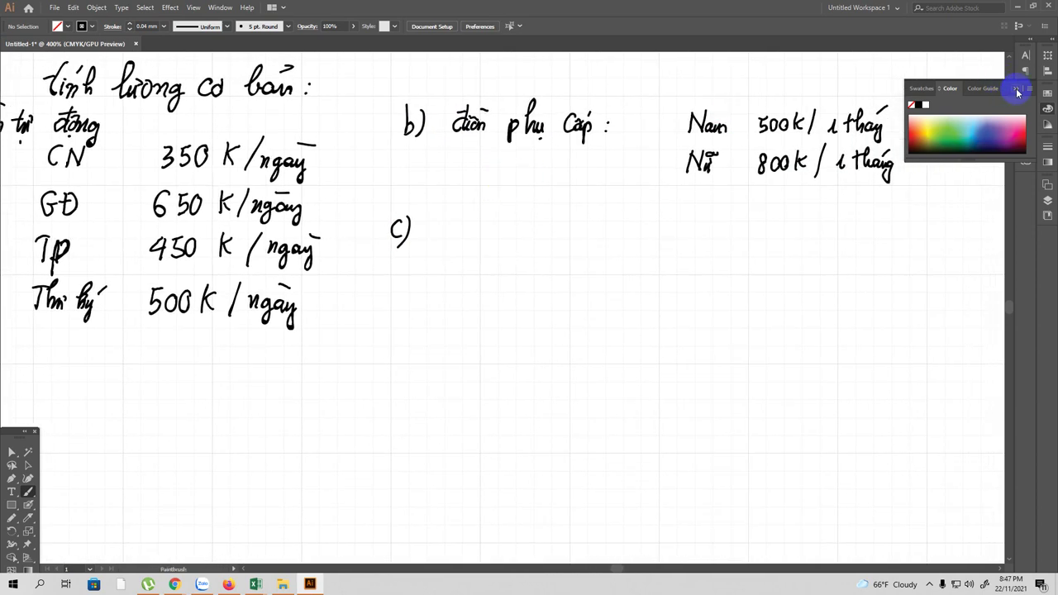
{"action": "left_click_drag", "start_coordinate": [520, 314], "coordinate": [572, 290]}
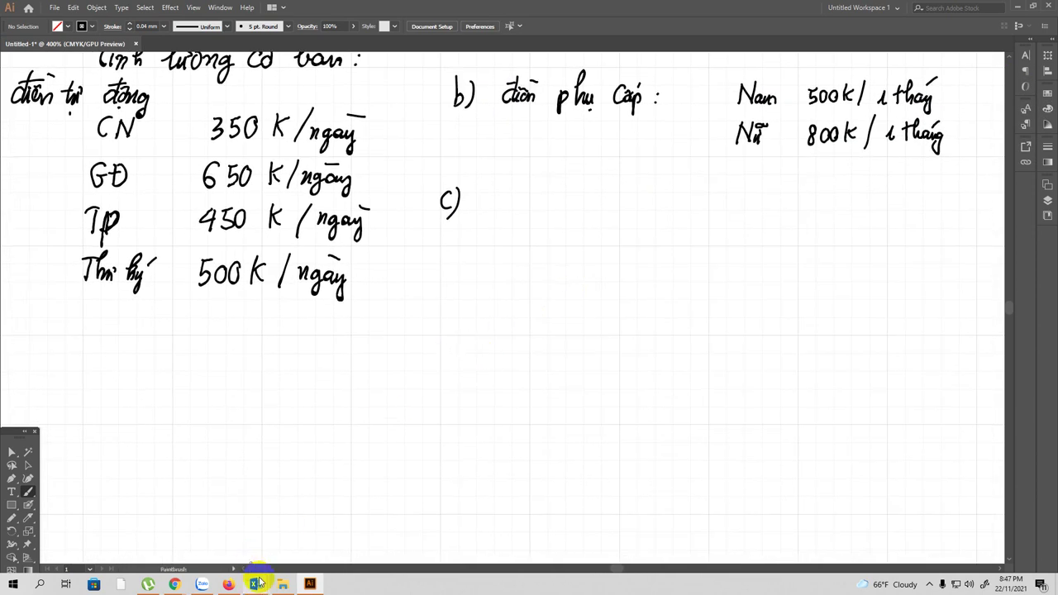
Check the columns after "phụ cấp" in the BAI SINH VIEN salary table, and return to the Illustrator notes
{"action": "mouse_move", "coordinate": [256, 582]}
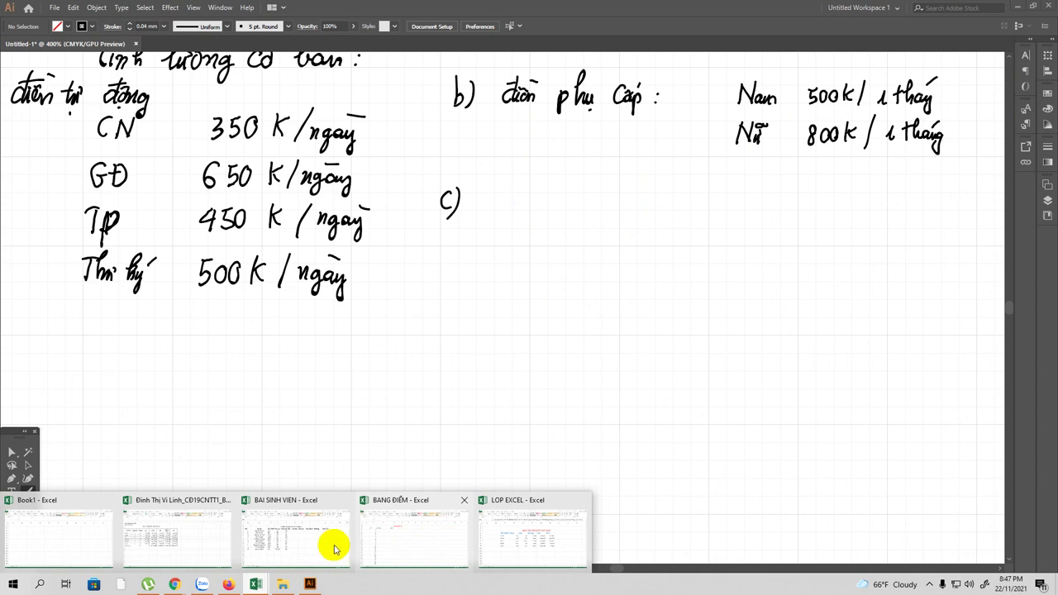
{"action": "left_click", "coordinate": [281, 541]}
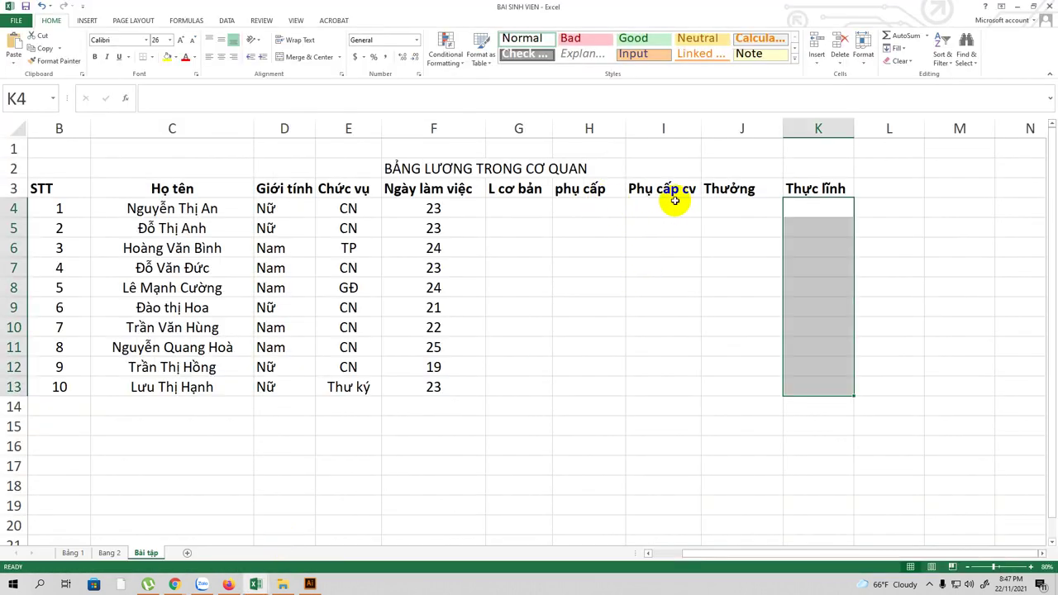
{"action": "left_click", "coordinate": [1018, 7]}
{"action": "left_click_drag", "start_coordinate": [714, 331], "coordinate": [699, 306]}
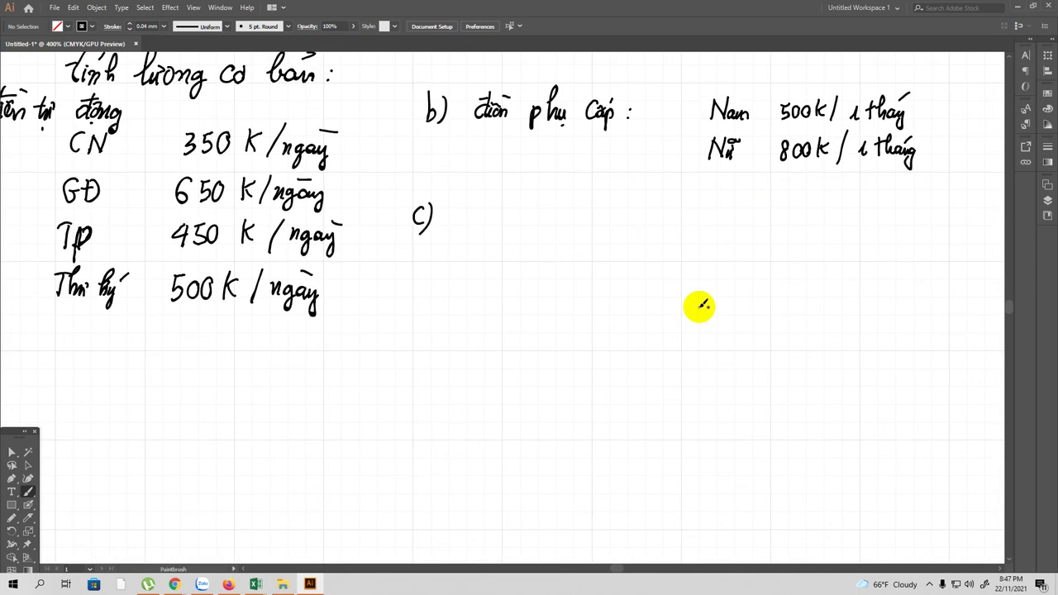
Handwrite "tính phụ cấp chức vụ:" after the c) label
{"action": "mouse_move", "coordinate": [453, 195]}
{"action": "left_mouse_down"}
{"action": "mouse_move", "coordinate": [448, 215]}
{"action": "mouse_move", "coordinate": [468, 212]}
{"action": "mouse_move", "coordinate": [435, 208]}
{"action": "mouse_move", "coordinate": [554, 218]}
{"action": "mouse_move", "coordinate": [577, 198]}
{"action": "mouse_move", "coordinate": [635, 217]}
{"action": "left_mouse_up"}
{"action": "left_click_drag", "start_coordinate": [635, 218], "coordinate": [703, 213]}
{"action": "left_click", "coordinate": [705, 212]}
{"action": "left_click", "coordinate": [705, 221]}
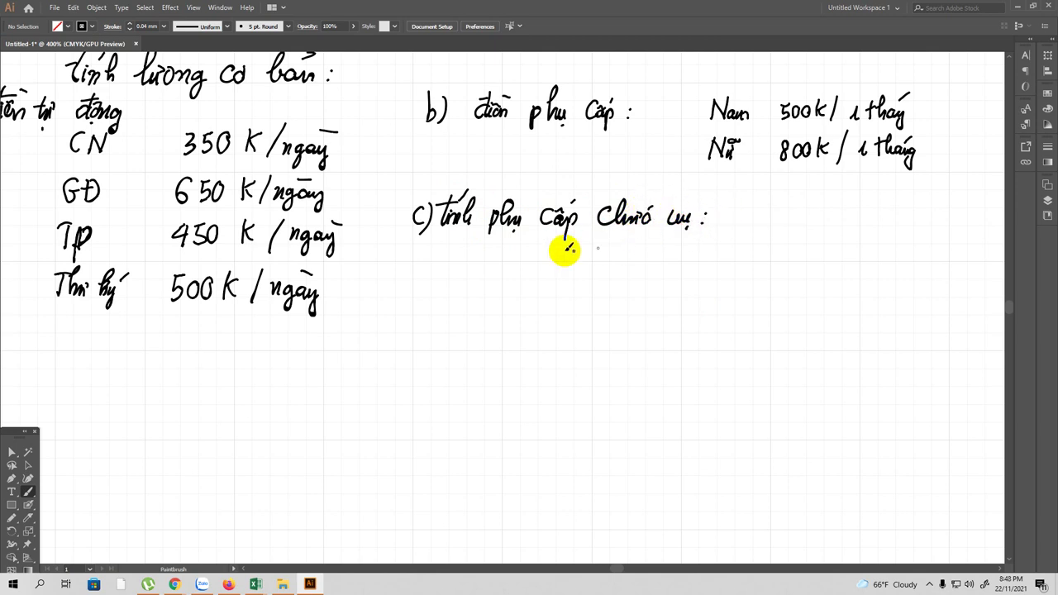
Handwrite the first two position allowances under item c): "GĐ 2000K/T" with "TP 1500/T" beneath it
{"action": "key", "text": "space"}
{"action": "mouse_move", "coordinate": [481, 295]}
{"action": "left_mouse_down"}
{"action": "mouse_move", "coordinate": [442, 243]}
{"action": "mouse_move", "coordinate": [488, 266]}
{"action": "left_mouse_up"}
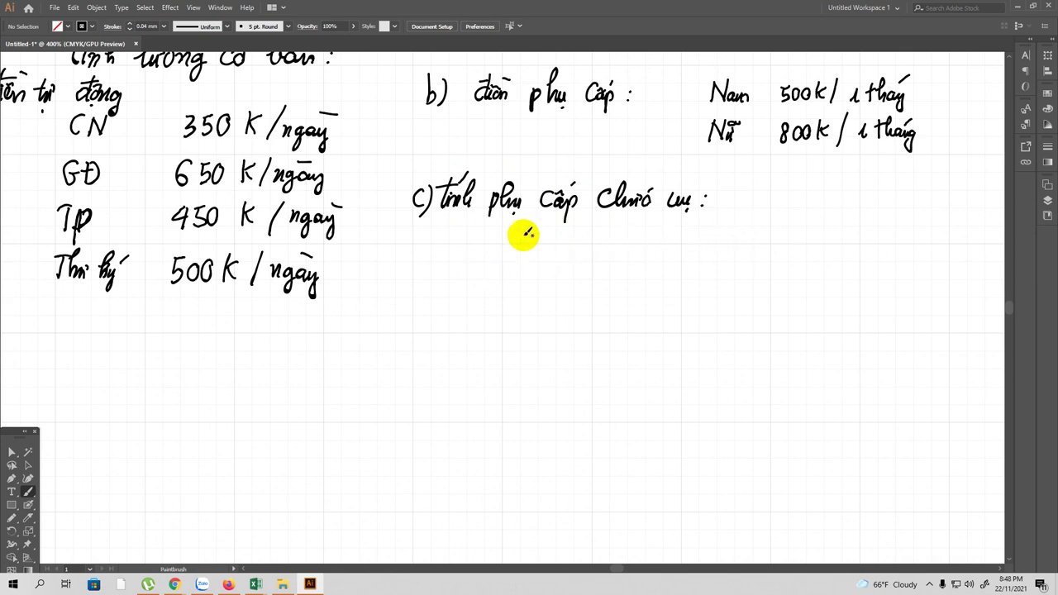
{"action": "mouse_move", "coordinate": [531, 229]}
{"action": "left_mouse_down"}
{"action": "mouse_move", "coordinate": [521, 239]}
{"action": "mouse_move", "coordinate": [538, 236]}
{"action": "left_mouse_up"}
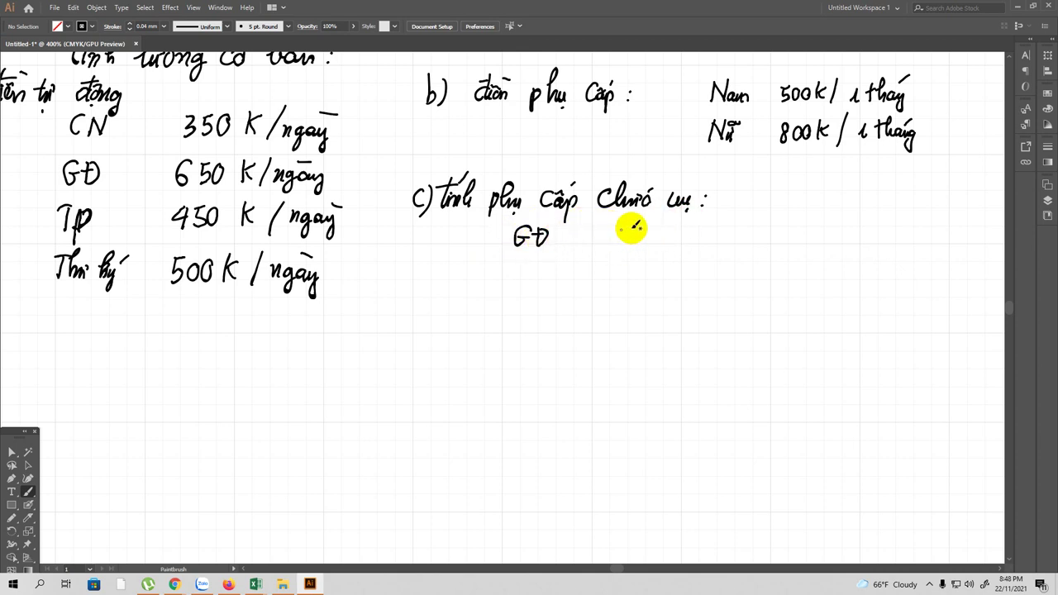
{"action": "mouse_move", "coordinate": [624, 230]}
{"action": "left_mouse_down"}
{"action": "mouse_move", "coordinate": [635, 244]}
{"action": "mouse_move", "coordinate": [645, 232]}
{"action": "mouse_move", "coordinate": [699, 246]}
{"action": "mouse_move", "coordinate": [728, 234]}
{"action": "left_mouse_up"}
{"action": "left_click_drag", "start_coordinate": [721, 234], "coordinate": [721, 247]}
{"action": "mouse_move", "coordinate": [508, 263]}
{"action": "left_mouse_down"}
{"action": "mouse_move", "coordinate": [522, 263]}
{"action": "mouse_move", "coordinate": [515, 282]}
{"action": "mouse_move", "coordinate": [525, 281]}
{"action": "left_mouse_up"}
{"action": "mouse_move", "coordinate": [616, 266]}
{"action": "left_mouse_down"}
{"action": "mouse_move", "coordinate": [618, 281]}
{"action": "mouse_move", "coordinate": [651, 263]}
{"action": "mouse_move", "coordinate": [691, 281]}
{"action": "mouse_move", "coordinate": [721, 263]}
{"action": "left_mouse_up"}
{"action": "left_click_drag", "start_coordinate": [714, 263], "coordinate": [713, 280]}
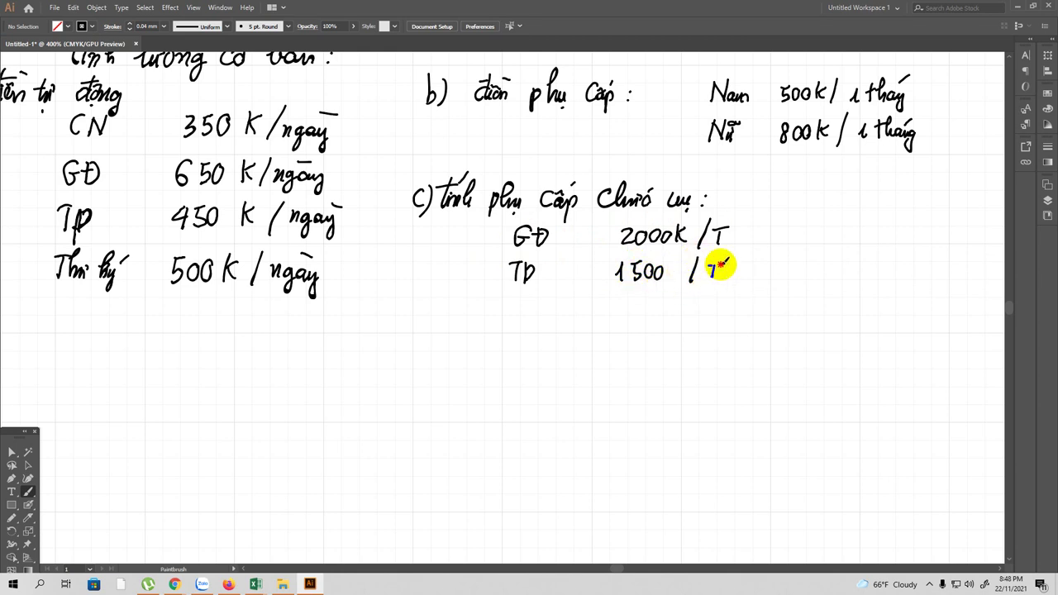
{"action": "mouse_move", "coordinate": [524, 263]}
{"action": "left_mouse_down"}
{"action": "mouse_move", "coordinate": [523, 291]}
{"action": "mouse_move", "coordinate": [524, 267]}
{"action": "left_mouse_up"}
Handwrite "TK 1200K/1T" under the TP line, and add the missing K and 1 to the allowances above it
{"action": "mouse_move", "coordinate": [511, 318]}
{"action": "left_mouse_down"}
{"action": "mouse_move", "coordinate": [520, 295]}
{"action": "mouse_move", "coordinate": [524, 319]}
{"action": "left_mouse_up"}
{"action": "left_click_drag", "start_coordinate": [536, 296], "coordinate": [535, 319]}
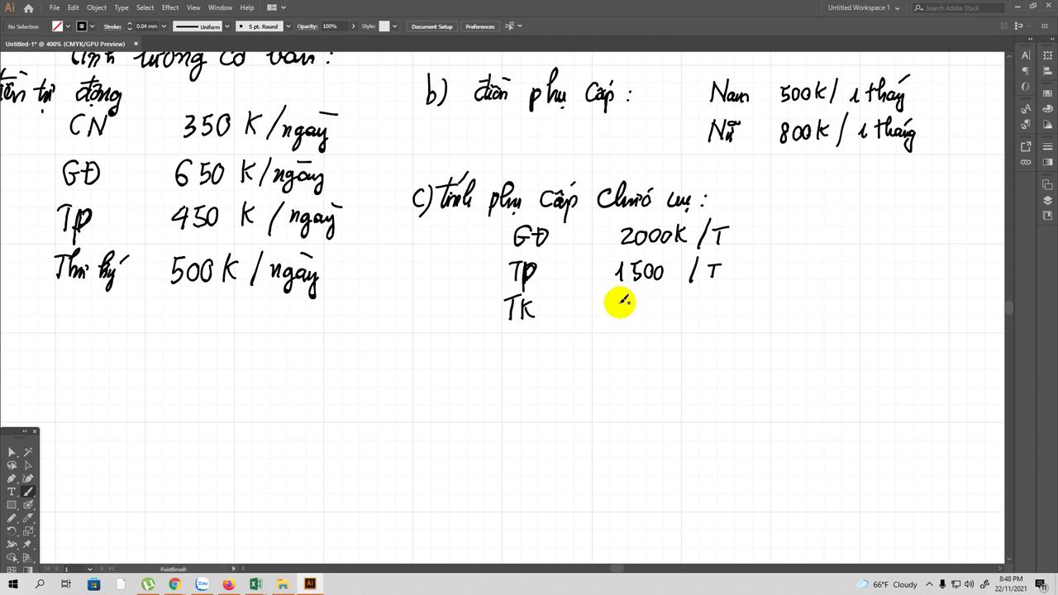
{"action": "mouse_move", "coordinate": [628, 307]}
{"action": "left_mouse_down"}
{"action": "mouse_move", "coordinate": [659, 309]}
{"action": "mouse_move", "coordinate": [678, 272]}
{"action": "mouse_move", "coordinate": [682, 315]}
{"action": "mouse_move", "coordinate": [739, 314]}
{"action": "mouse_move", "coordinate": [700, 281]}
{"action": "left_mouse_up"}
{"action": "left_click_drag", "start_coordinate": [710, 235], "coordinate": [710, 241]}
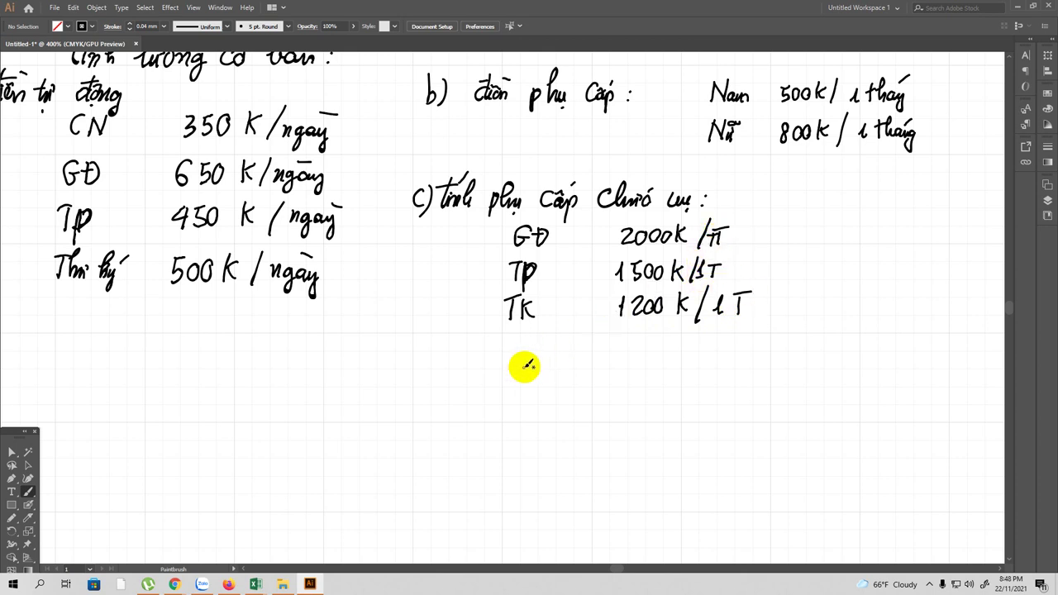
Handwrite "CN 500K/1 tháng" as the last position allowance under item c)
{"action": "left_click_drag", "start_coordinate": [527, 361], "coordinate": [506, 293]}
{"action": "left_click_drag", "start_coordinate": [506, 307], "coordinate": [521, 288]}
{"action": "left_click_drag", "start_coordinate": [623, 293], "coordinate": [585, 280]}
{"action": "mouse_move", "coordinate": [584, 281]}
{"action": "left_mouse_down"}
{"action": "mouse_move", "coordinate": [582, 298]}
{"action": "mouse_move", "coordinate": [599, 281]}
{"action": "left_mouse_up"}
{"action": "mouse_move", "coordinate": [612, 280]}
{"action": "left_mouse_down"}
{"action": "mouse_move", "coordinate": [610, 290]}
{"action": "mouse_move", "coordinate": [611, 282]}
{"action": "left_mouse_up"}
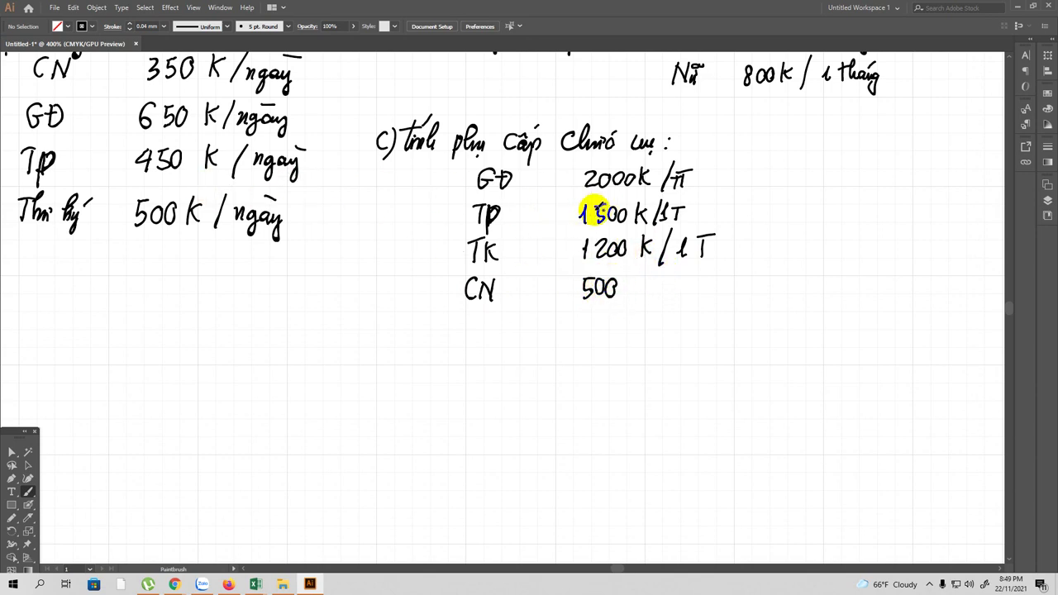
{"action": "mouse_move", "coordinate": [631, 282]}
{"action": "left_mouse_down"}
{"action": "mouse_move", "coordinate": [630, 293]}
{"action": "mouse_move", "coordinate": [653, 301]}
{"action": "mouse_move", "coordinate": [709, 276]}
{"action": "left_mouse_up"}
{"action": "left_click_drag", "start_coordinate": [701, 272], "coordinate": [719, 299]}
{"action": "left_click_drag", "start_coordinate": [724, 271], "coordinate": [729, 263]}
Handwrite the heading "d) tính thưởng:" in the empty area below the Thư ký line of item a)
{"action": "key", "text": "space"}
{"action": "mouse_move", "coordinate": [358, 319]}
{"action": "left_mouse_down"}
{"action": "mouse_move", "coordinate": [409, 324]}
{"action": "mouse_move", "coordinate": [394, 361]}
{"action": "mouse_move", "coordinate": [439, 320]}
{"action": "left_mouse_up"}
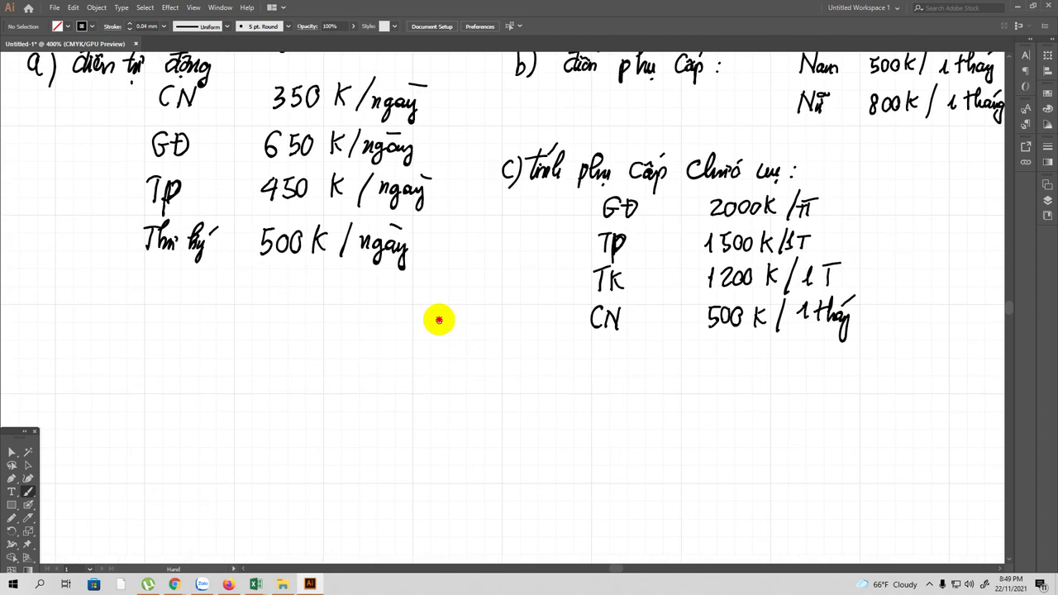
{"action": "mouse_move", "coordinate": [96, 334]}
{"action": "left_mouse_down"}
{"action": "mouse_move", "coordinate": [107, 306]}
{"action": "mouse_move", "coordinate": [112, 340]}
{"action": "mouse_move", "coordinate": [146, 322]}
{"action": "mouse_move", "coordinate": [130, 330]}
{"action": "mouse_move", "coordinate": [140, 314]}
{"action": "mouse_move", "coordinate": [139, 331]}
{"action": "mouse_move", "coordinate": [163, 324]}
{"action": "left_mouse_up"}
{"action": "key", "text": "space"}
{"action": "left_click", "coordinate": [144, 317]}
{"action": "mouse_move", "coordinate": [154, 308]}
{"action": "left_mouse_down"}
{"action": "mouse_move", "coordinate": [161, 300]}
{"action": "mouse_move", "coordinate": [184, 333]}
{"action": "left_mouse_up"}
{"action": "left_click", "coordinate": [169, 316]}
{"action": "mouse_move", "coordinate": [199, 296]}
{"action": "left_mouse_down"}
{"action": "mouse_move", "coordinate": [206, 324]}
{"action": "mouse_move", "coordinate": [236, 326]}
{"action": "mouse_move", "coordinate": [240, 347]}
{"action": "left_mouse_up"}
{"action": "left_click_drag", "start_coordinate": [232, 300], "coordinate": [237, 308]}
{"action": "left_click", "coordinate": [257, 321]}
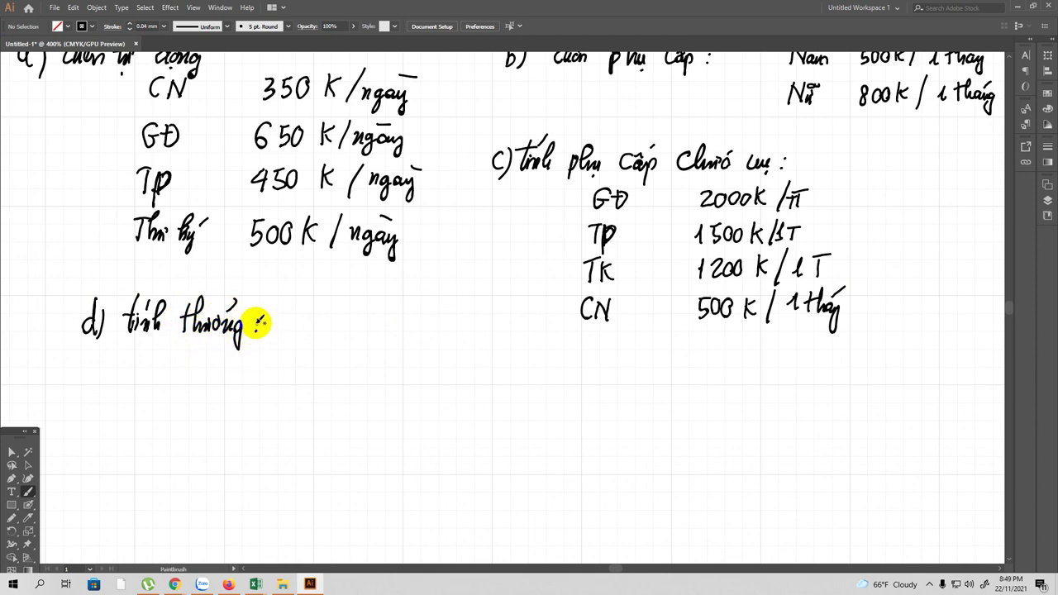
Handwrite the first bonus rule under item d): "≥29 ngày công /1 tháng 2000K"
{"action": "mouse_move", "coordinate": [314, 329]}
{"action": "left_mouse_down"}
{"action": "mouse_move", "coordinate": [312, 310]}
{"action": "mouse_move", "coordinate": [318, 317]}
{"action": "left_mouse_up"}
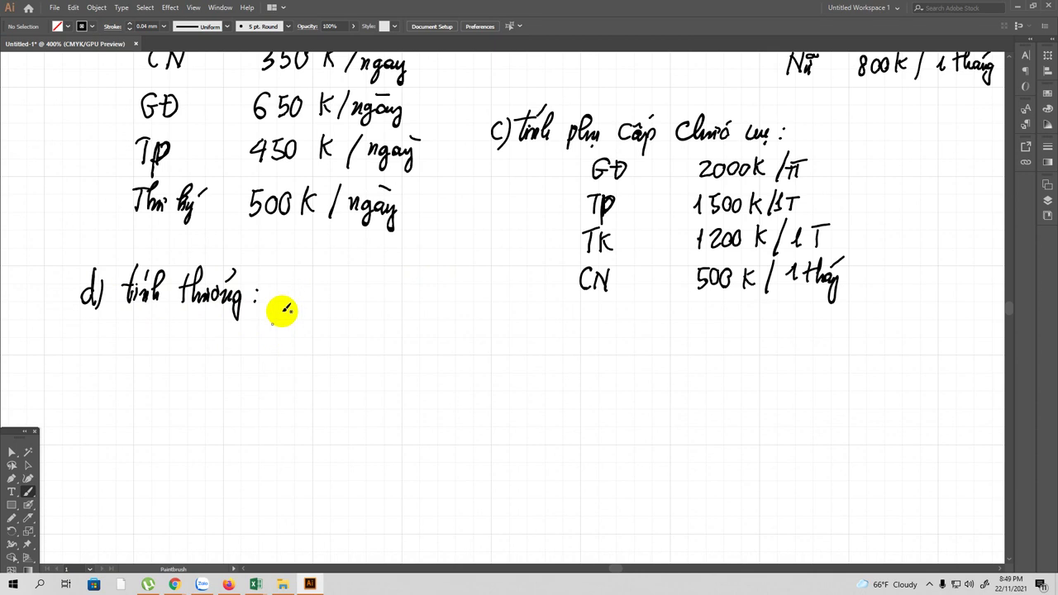
{"action": "mouse_move", "coordinate": [304, 310]}
{"action": "left_mouse_down"}
{"action": "mouse_move", "coordinate": [306, 329]}
{"action": "mouse_move", "coordinate": [352, 332]}
{"action": "mouse_move", "coordinate": [457, 312]}
{"action": "mouse_move", "coordinate": [467, 332]}
{"action": "left_mouse_up"}
{"action": "mouse_move", "coordinate": [477, 316]}
{"action": "left_mouse_down"}
{"action": "mouse_move", "coordinate": [503, 314]}
{"action": "mouse_move", "coordinate": [531, 334]}
{"action": "left_mouse_up"}
{"action": "left_click_drag", "start_coordinate": [527, 307], "coordinate": [537, 303]}
{"action": "left_click_drag", "start_coordinate": [581, 331], "coordinate": [585, 326]}
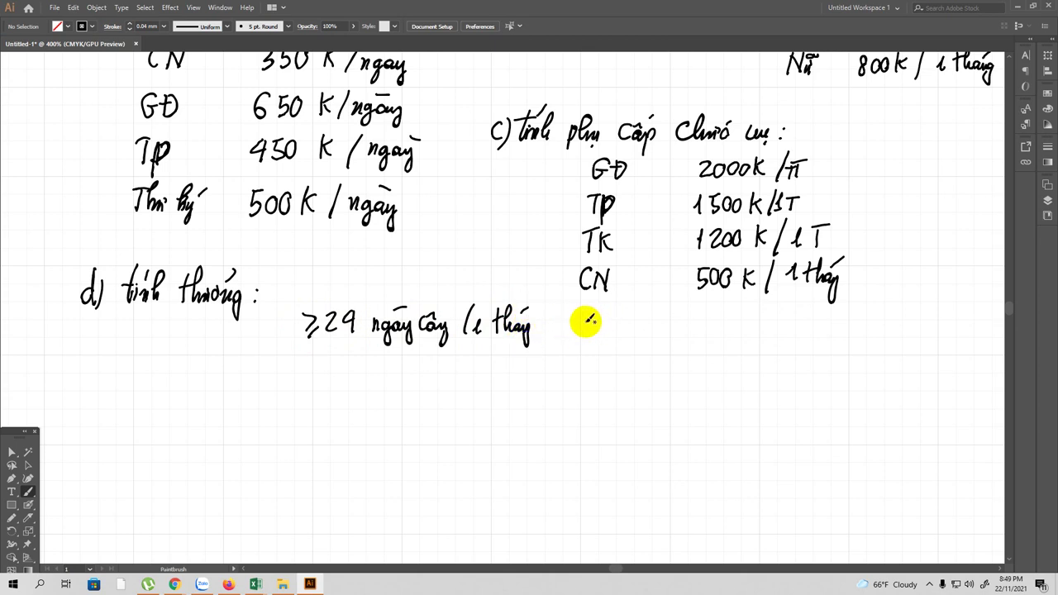
{"action": "mouse_move", "coordinate": [579, 319]}
{"action": "left_mouse_down"}
{"action": "mouse_move", "coordinate": [589, 333]}
{"action": "mouse_move", "coordinate": [637, 331]}
{"action": "left_mouse_up"}
Handwrite the remaining bonus rules with ditto lines: "≥20" for 1000K and "<20" for 0 đồng
{"action": "mouse_move", "coordinate": [308, 367]}
{"action": "left_mouse_down"}
{"action": "mouse_move", "coordinate": [308, 381]}
{"action": "mouse_move", "coordinate": [331, 383]}
{"action": "mouse_move", "coordinate": [343, 369]}
{"action": "mouse_move", "coordinate": [583, 374]}
{"action": "mouse_move", "coordinate": [629, 357]}
{"action": "mouse_move", "coordinate": [631, 373]}
{"action": "left_mouse_up"}
{"action": "left_click_drag", "start_coordinate": [640, 359], "coordinate": [638, 374]}
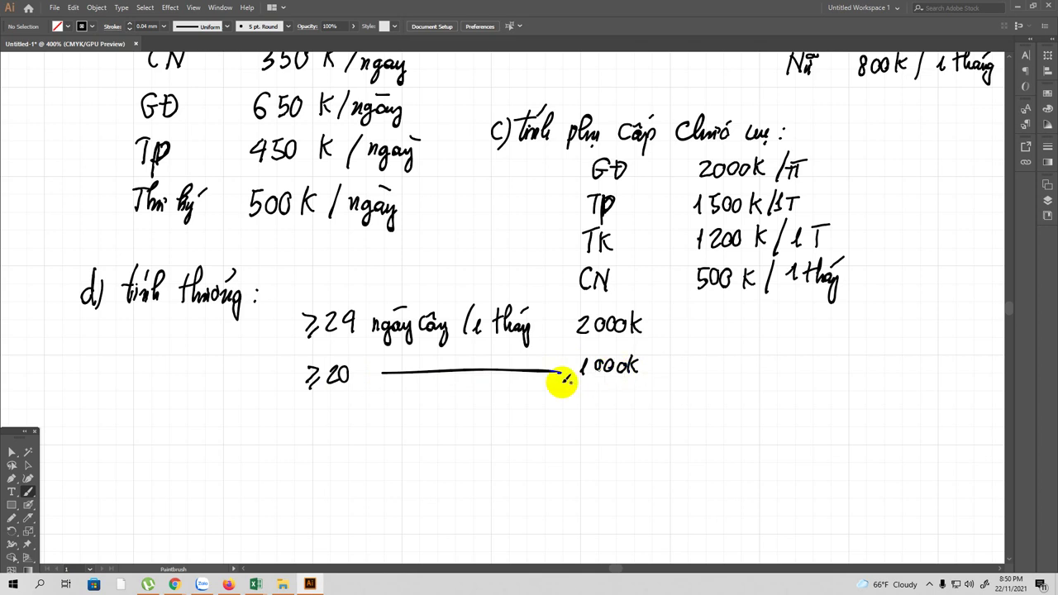
{"action": "mouse_move", "coordinate": [319, 398]}
{"action": "left_mouse_down"}
{"action": "mouse_move", "coordinate": [321, 416]}
{"action": "mouse_move", "coordinate": [332, 415]}
{"action": "mouse_move", "coordinate": [339, 402]}
{"action": "mouse_move", "coordinate": [556, 403]}
{"action": "mouse_move", "coordinate": [616, 389]}
{"action": "mouse_move", "coordinate": [635, 410]}
{"action": "left_mouse_up"}
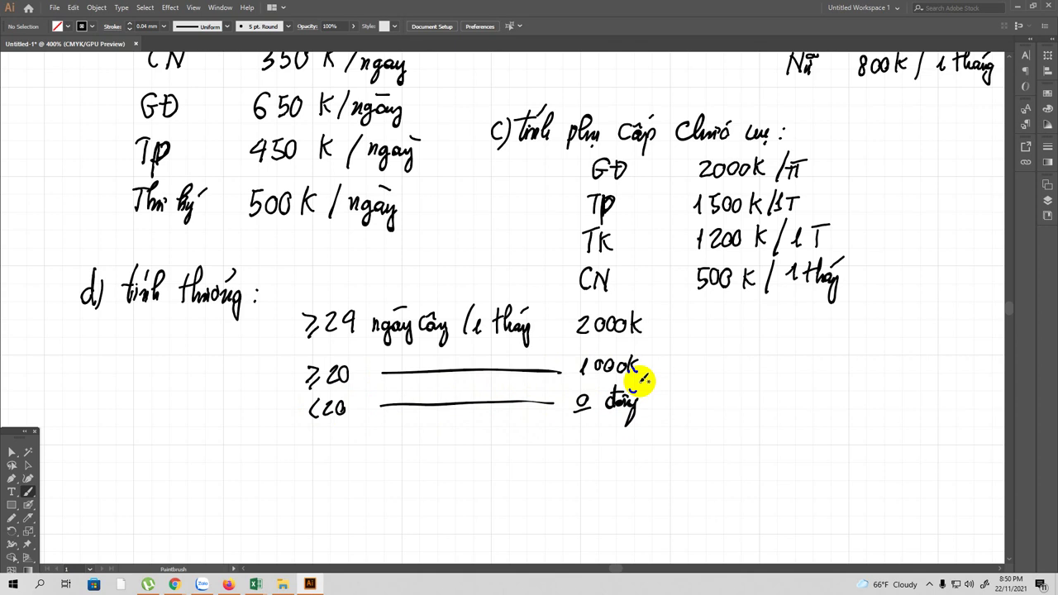
Review the complete handwritten rules, and look over the BAI SINH VIEN salary table in Excel
{"action": "key", "text": "ctrl+minus"}
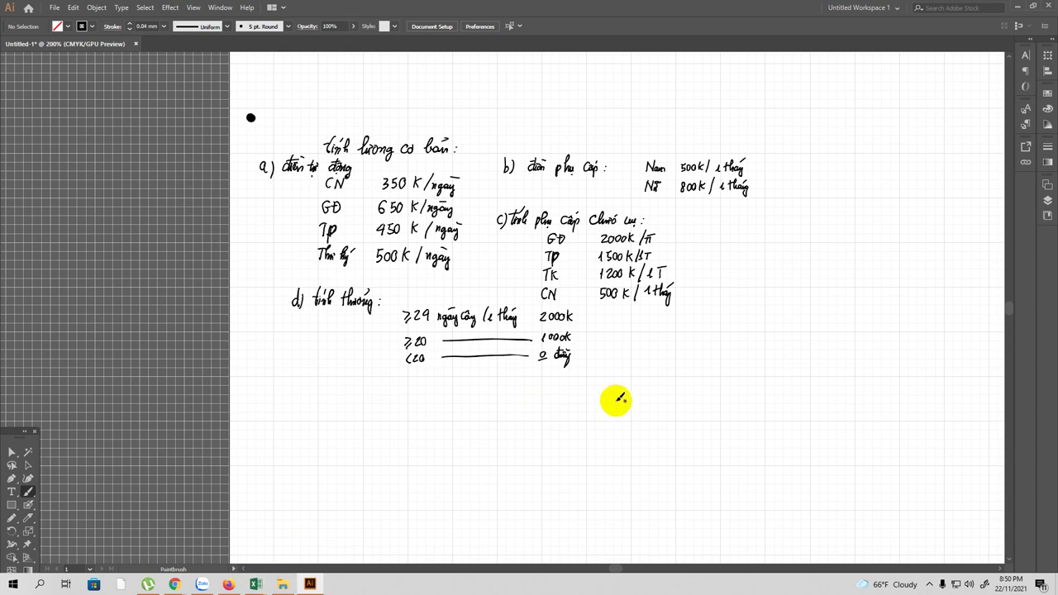
{"action": "scroll", "coordinate": [621, 397], "scroll_direction": "up", "scroll_amount": 1}
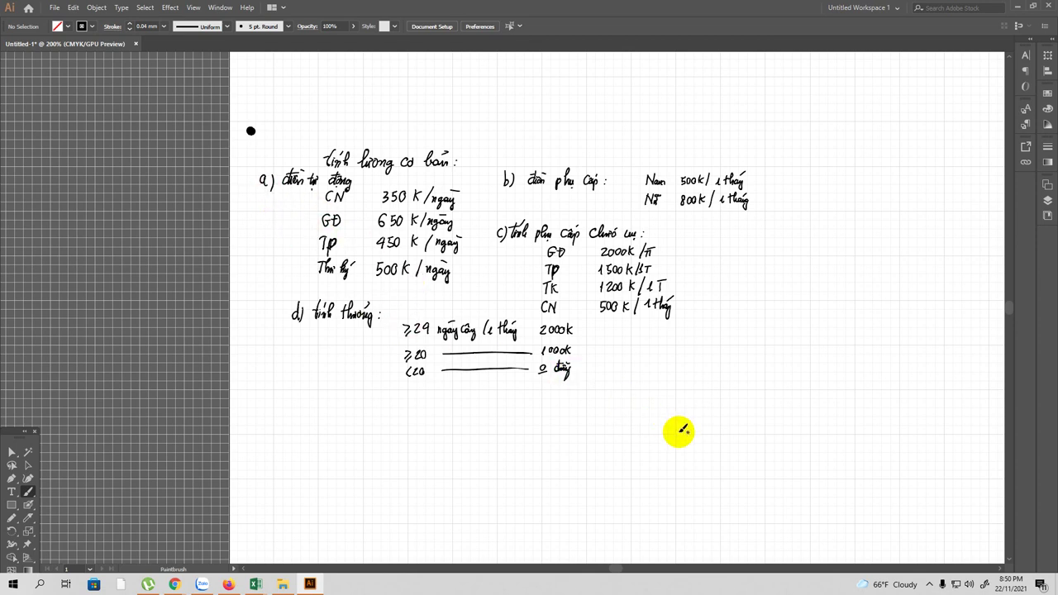
{"action": "key", "text": "ctrl+equal"}
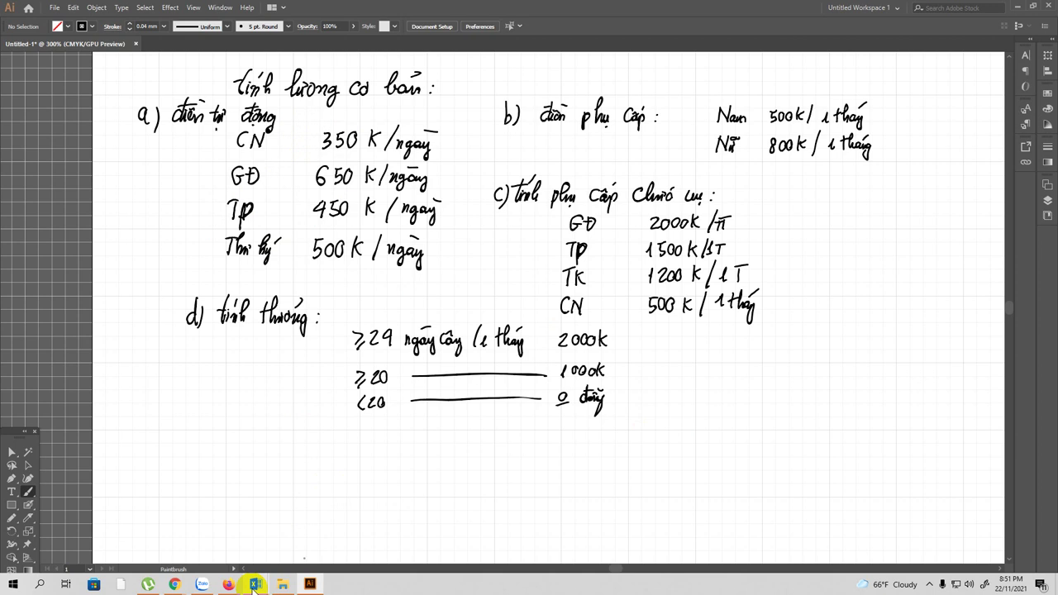
{"action": "mouse_move", "coordinate": [255, 586]}
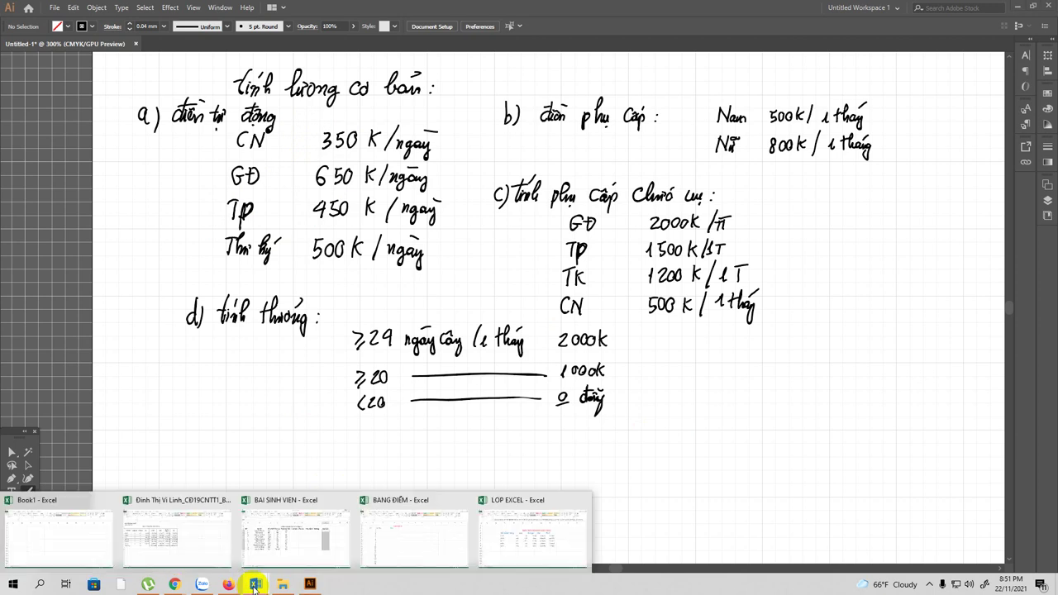
{"action": "left_click", "coordinate": [264, 540]}
{"action": "scroll", "coordinate": [508, 366], "scroll_direction": "down", "scroll_amount": 3}
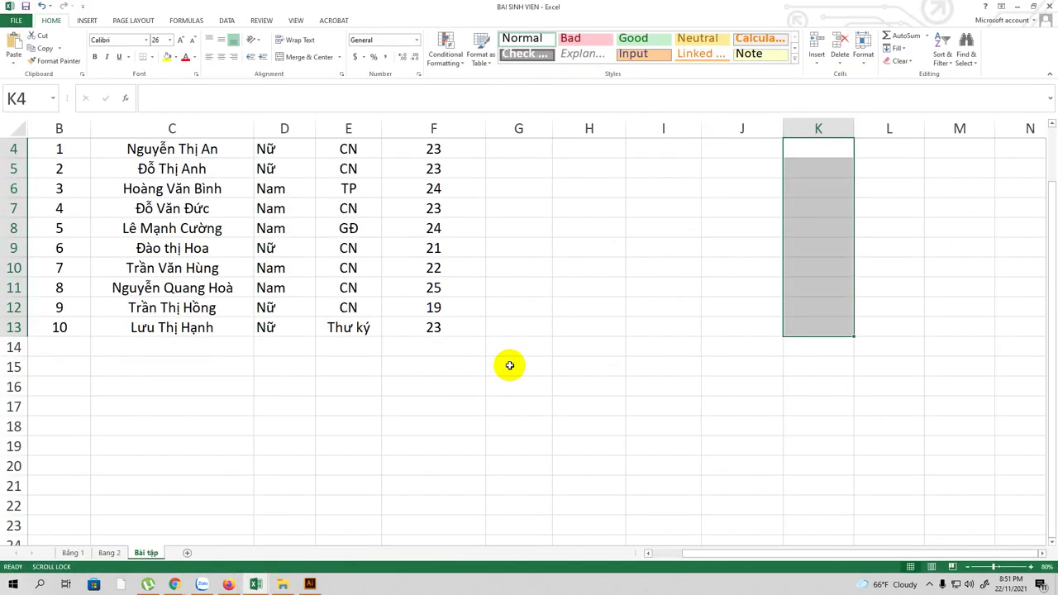
{"action": "scroll", "coordinate": [513, 367], "scroll_direction": "up", "scroll_amount": 3}
{"action": "scroll", "coordinate": [451, 443], "scroll_direction": "down", "scroll_amount": 1}
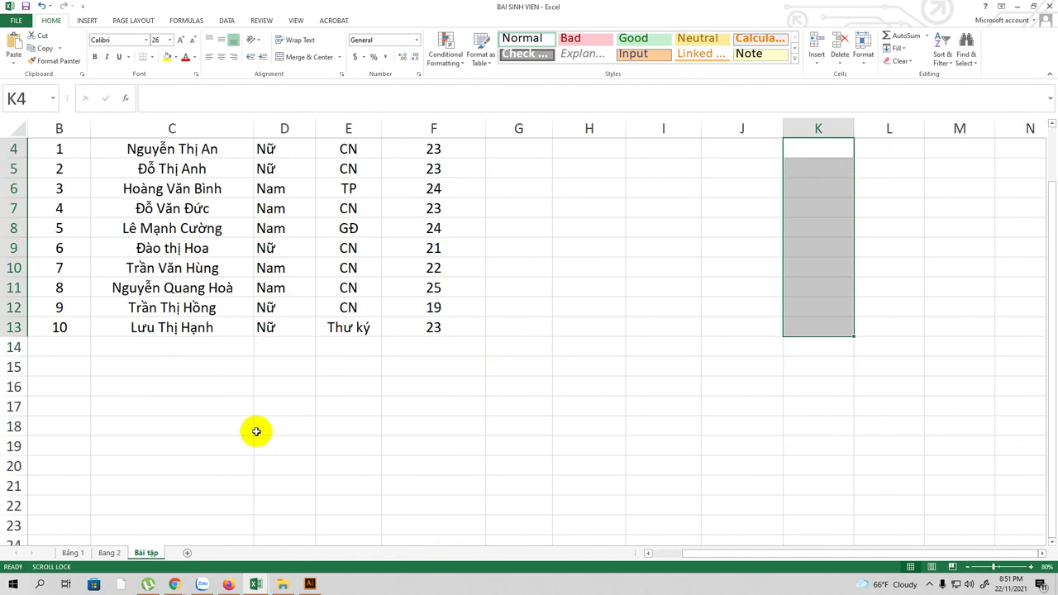
{"action": "scroll", "coordinate": [125, 406], "scroll_direction": "up", "scroll_amount": 1}
{"action": "scroll", "coordinate": [379, 423], "scroll_direction": "down", "scroll_amount": 1}
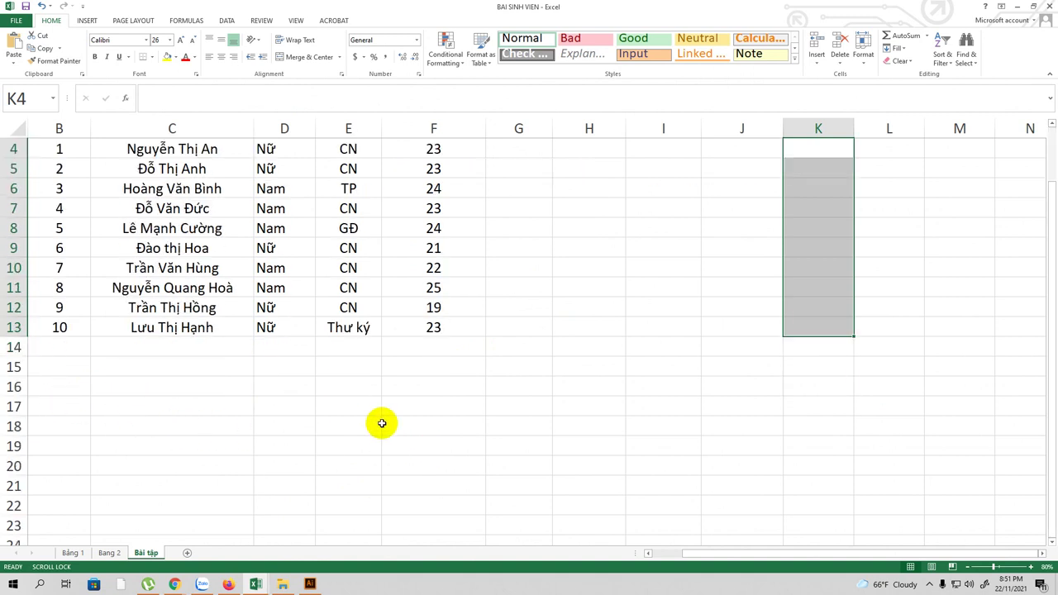
{"action": "scroll", "coordinate": [339, 434], "scroll_direction": "up", "scroll_amount": 1}
{"action": "scroll", "coordinate": [376, 435], "scroll_direction": "down", "scroll_amount": 2}
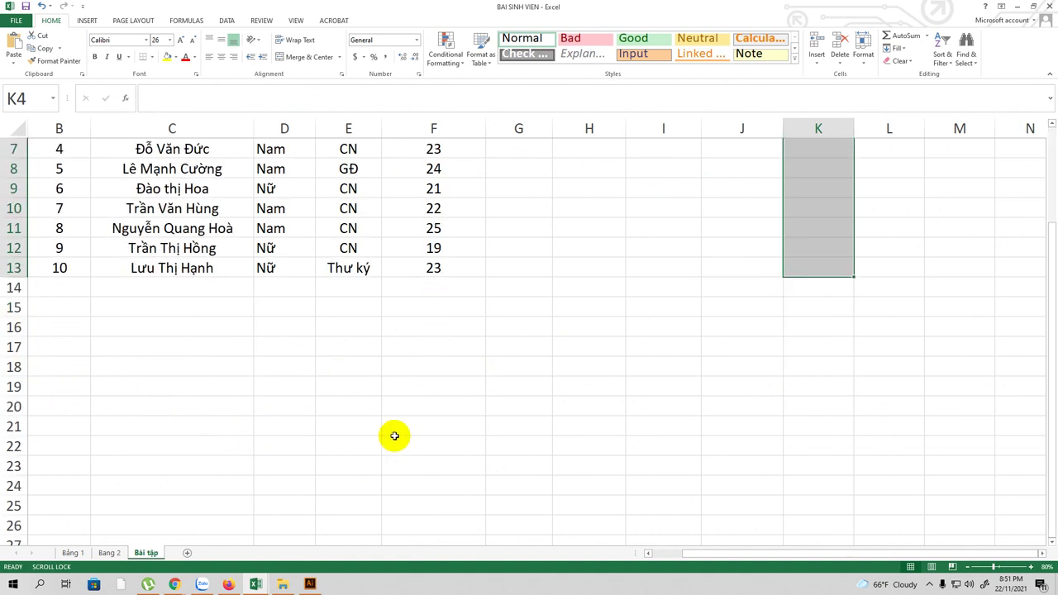
{"action": "scroll", "coordinate": [711, 364], "scroll_direction": "up", "scroll_amount": 2}
{"action": "scroll", "coordinate": [736, 389], "scroll_direction": "down", "scroll_amount": 2}
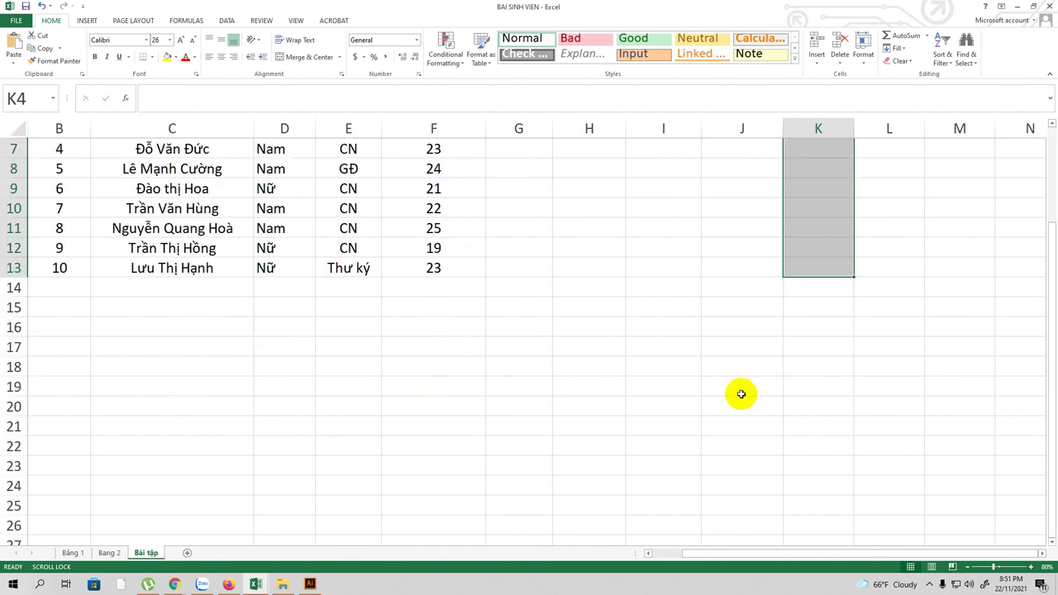
{"action": "scroll", "coordinate": [889, 335], "scroll_direction": "up", "scroll_amount": 2}
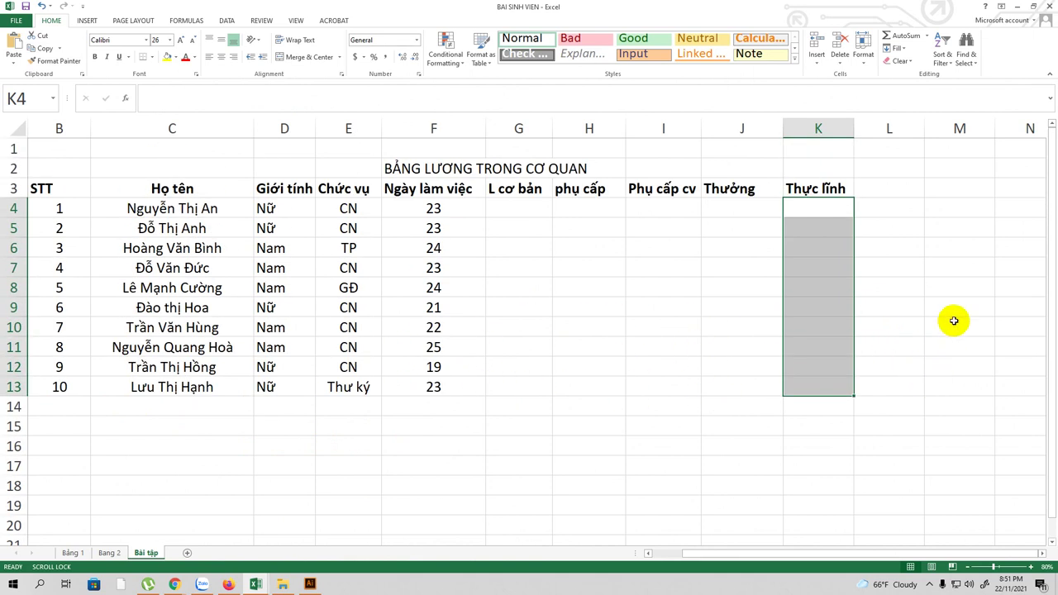
Set the sheet zoom to 60% and narrow the Họ tên column to fit the longest name
{"action": "left_click", "coordinate": [1042, 553]}
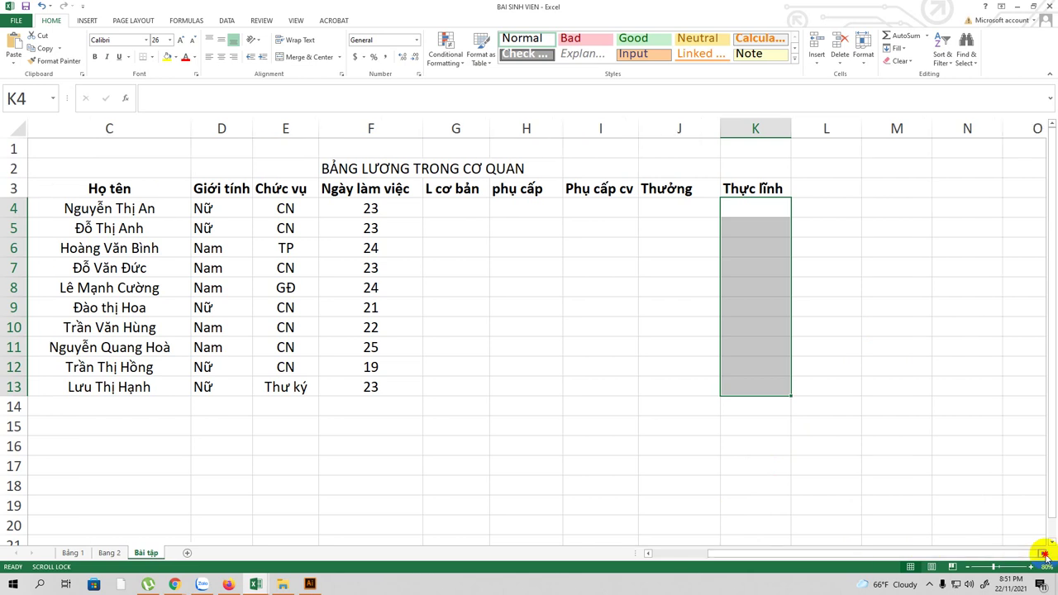
{"action": "left_click", "coordinate": [1042, 553]}
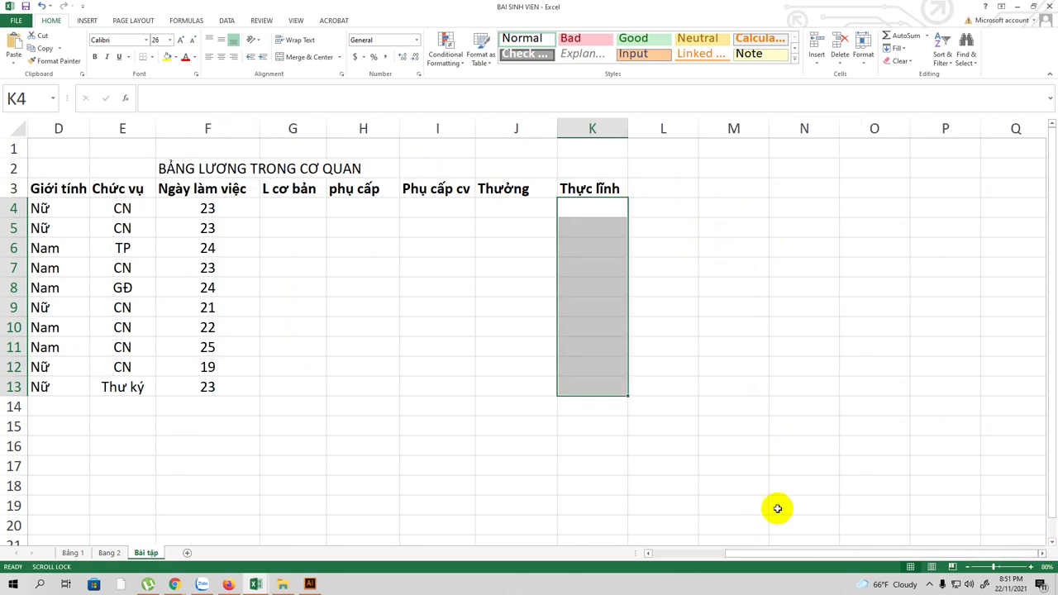
{"action": "left_click_drag", "start_coordinate": [825, 554], "coordinate": [802, 551]}
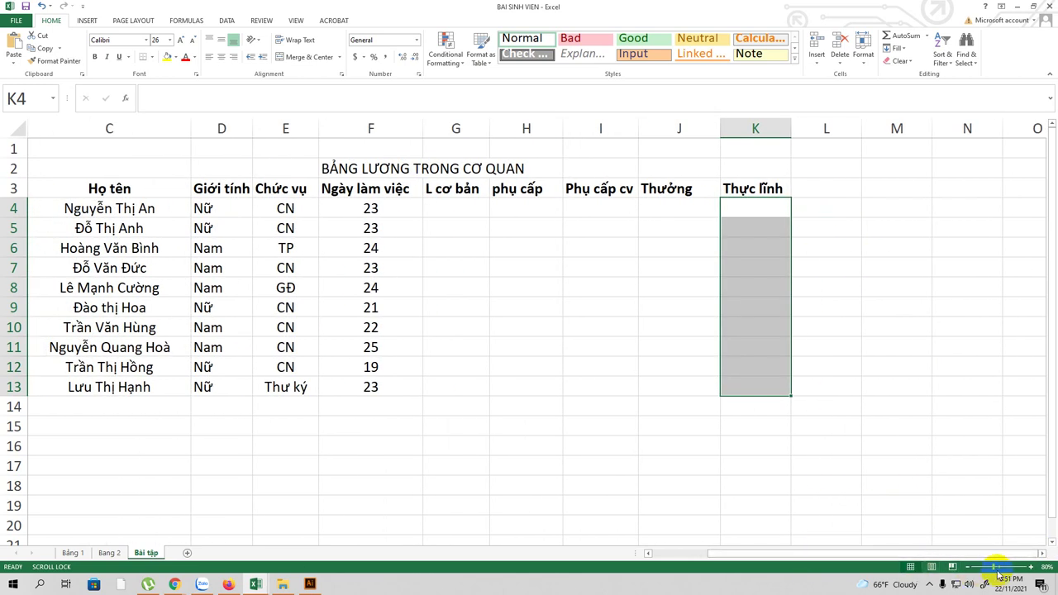
{"action": "left_click_drag", "start_coordinate": [995, 568], "coordinate": [987, 568]}
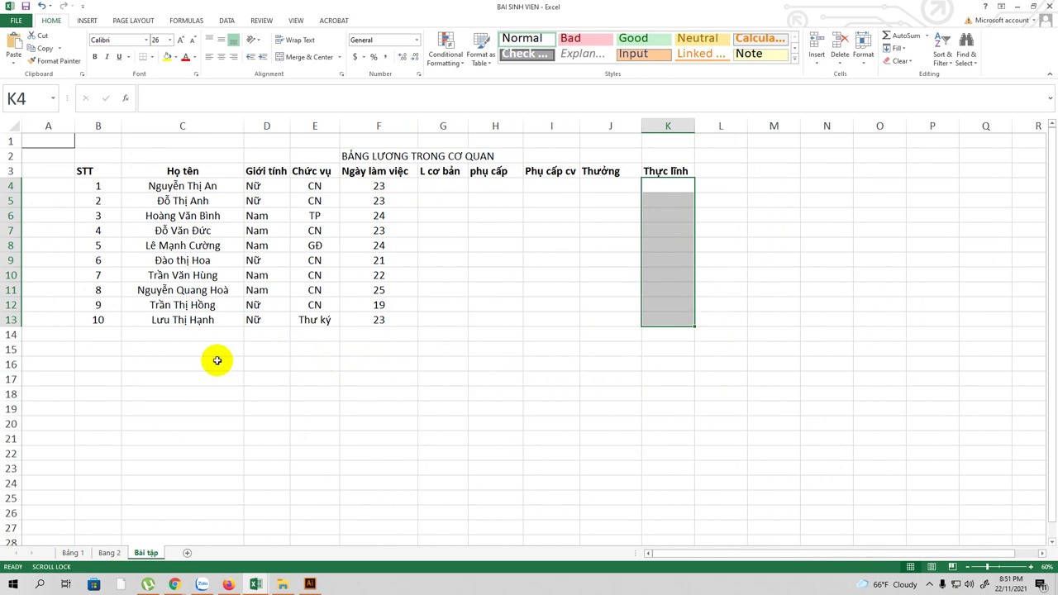
{"action": "left_click_drag", "start_coordinate": [246, 124], "coordinate": [215, 124]}
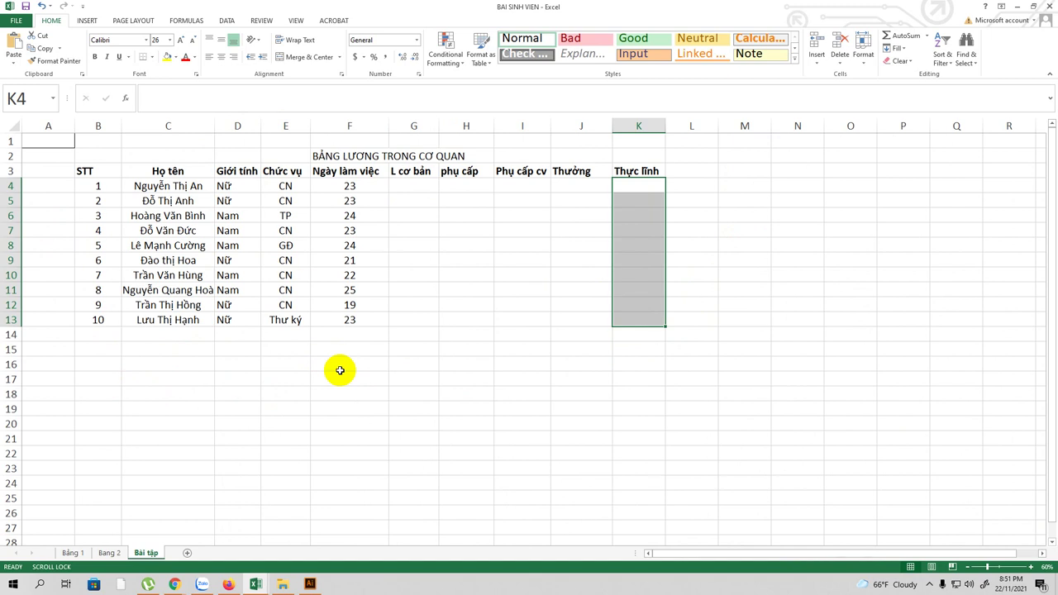
Enter the heading "BẢNG TRA CỨU" in cell N3, to the right of the salary table
{"action": "left_click", "coordinate": [783, 171]}
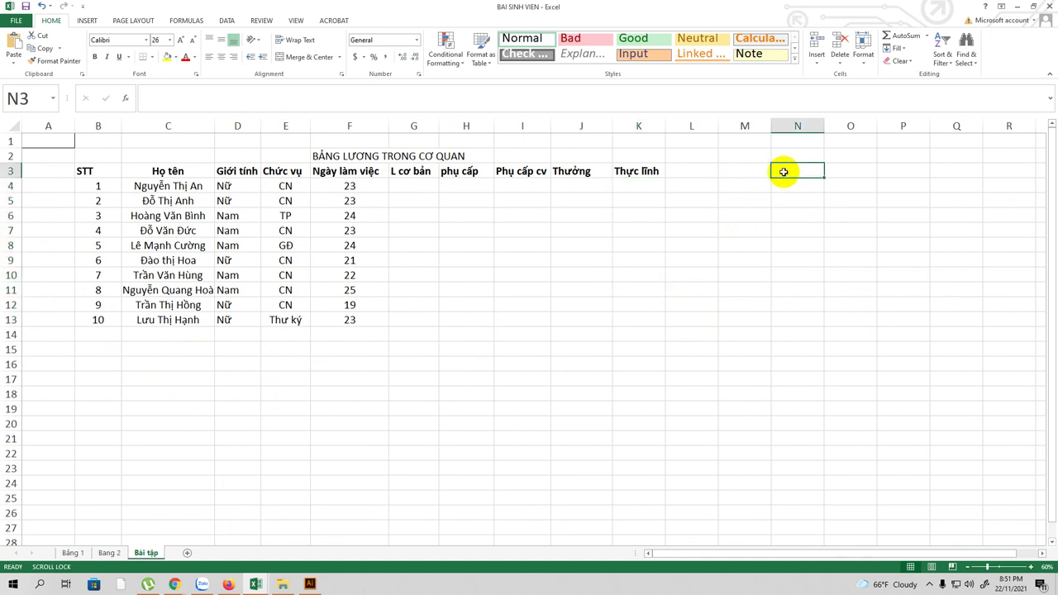
{"action": "type", "text": "BANG"}
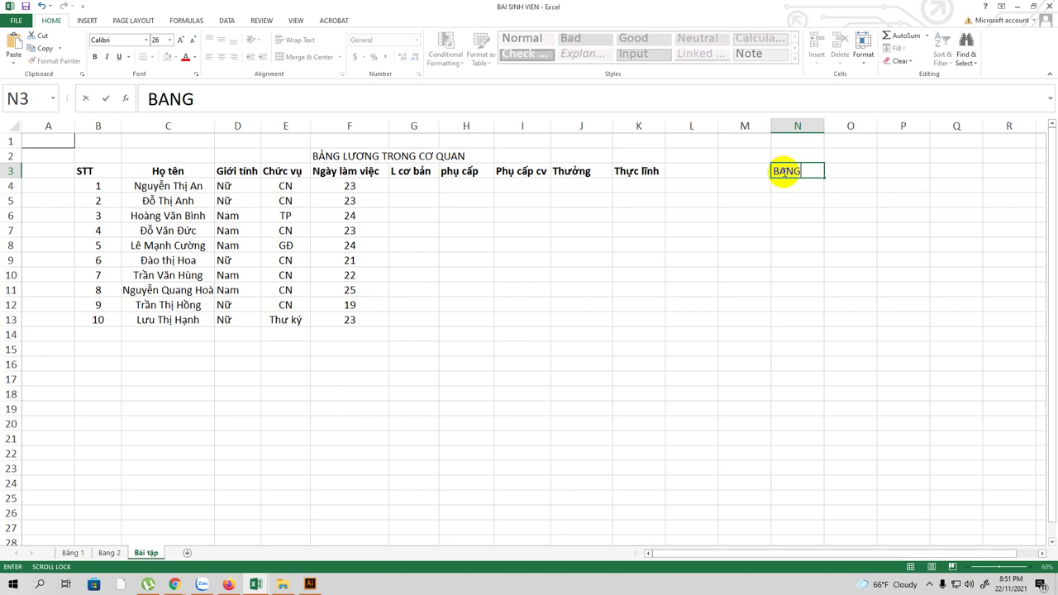
{"action": "type", "text": " TRA CỨU"}
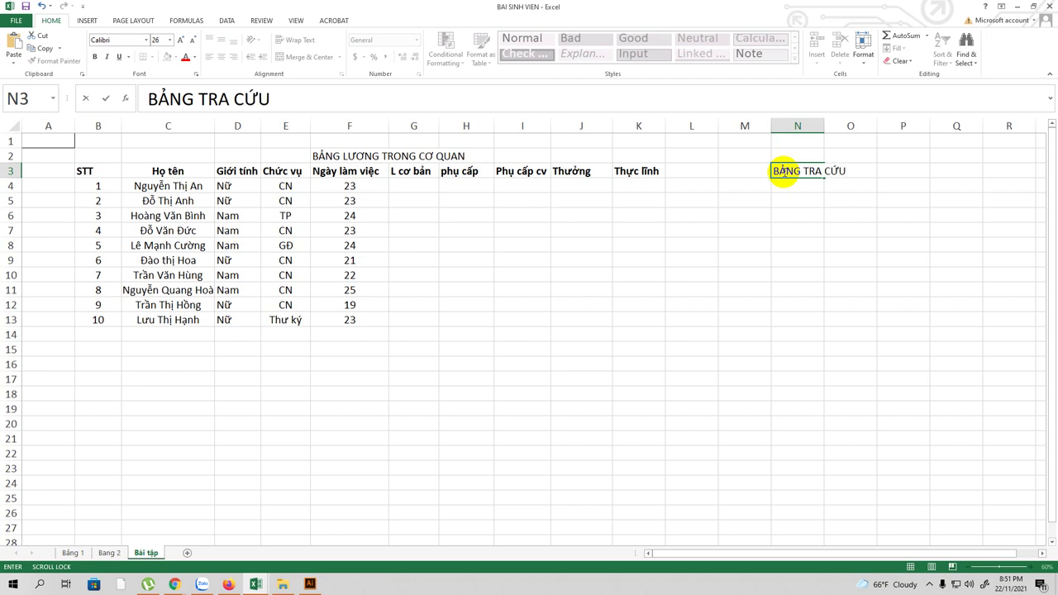
{"action": "left_click", "coordinate": [785, 198]}
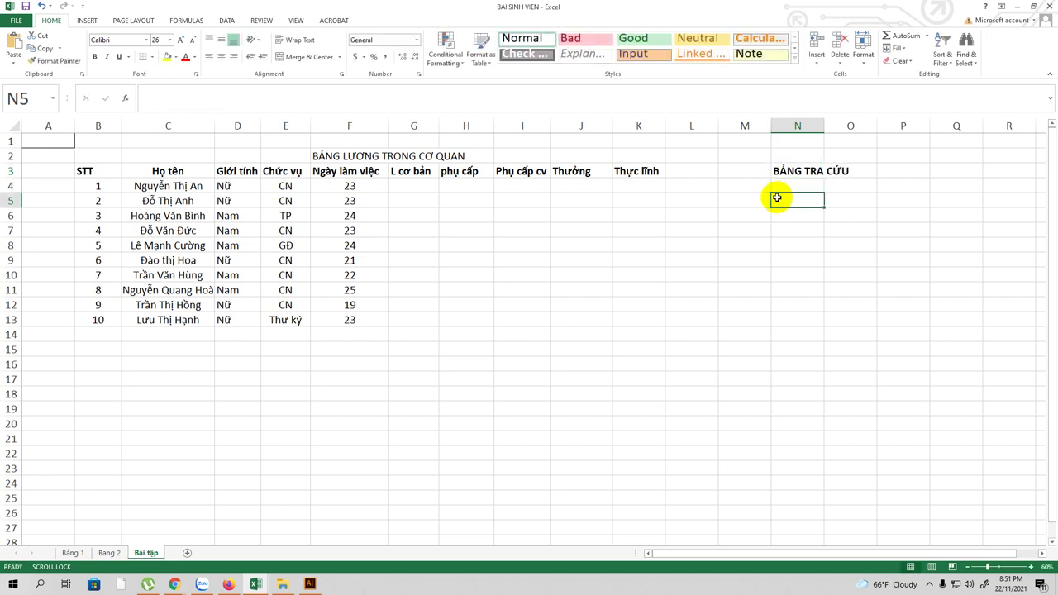
Check the handwritten rules in Illustrator, and return to cell N5 of the BAI SINH VIEN workbook in Excel
{"action": "left_click", "coordinate": [309, 584]}
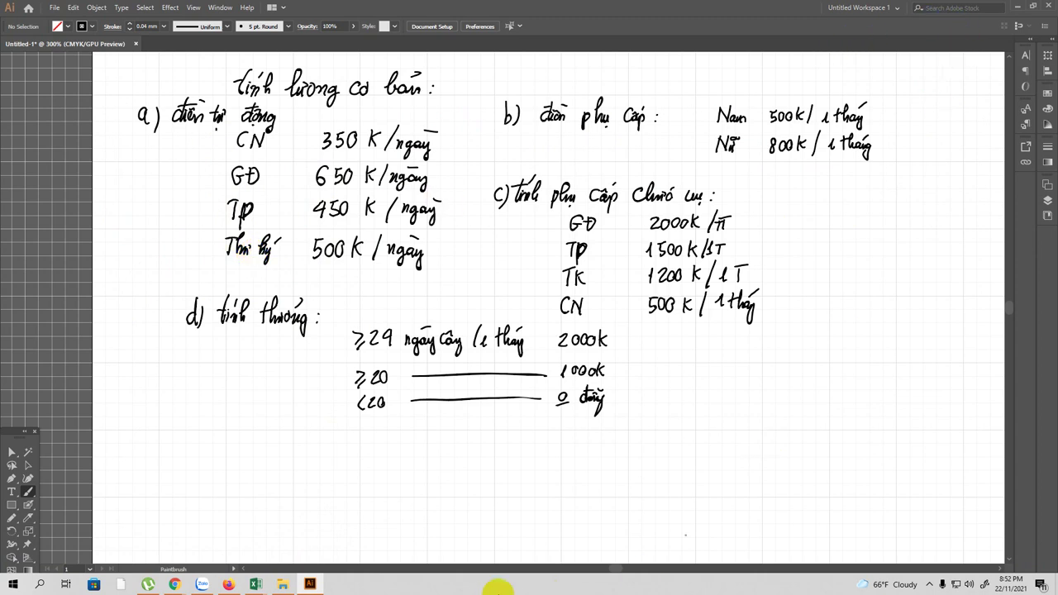
{"action": "left_click", "coordinate": [253, 585]}
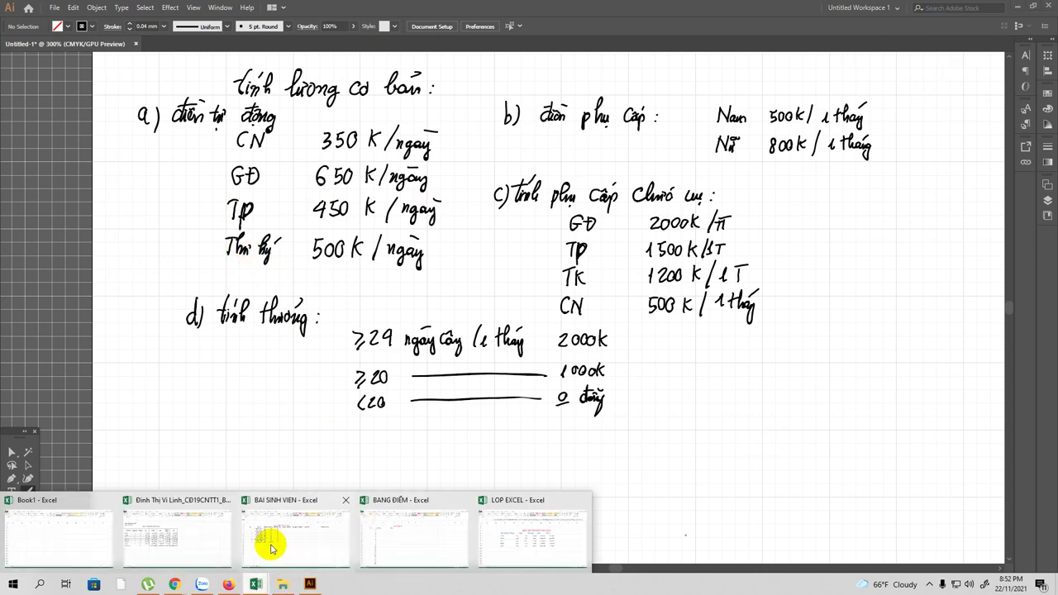
{"action": "left_click", "coordinate": [271, 548]}
{"action": "left_click", "coordinate": [798, 202]}
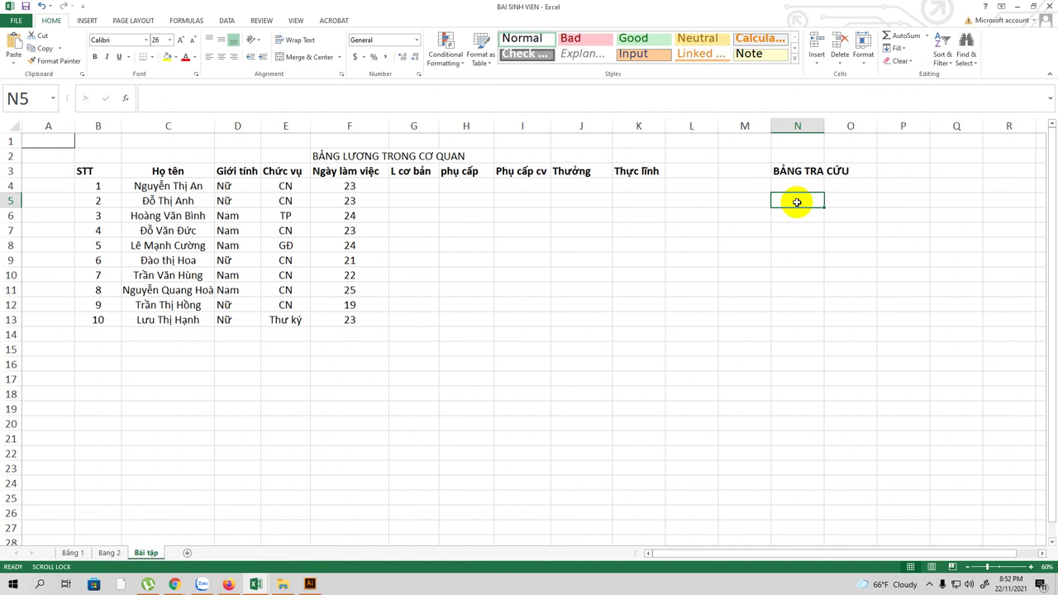
Enter the lookup table's column headings: "Chưcs vụ" in N5 and "L cơ bản" in O5
{"action": "type", "text": "Chư"}
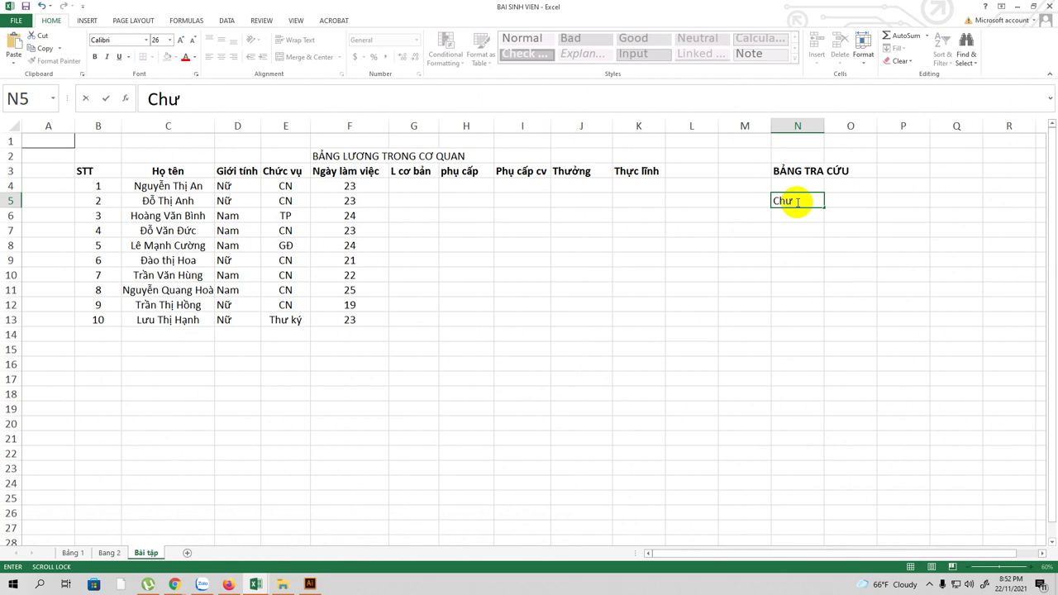
{"action": "type", "text": "cs vu"}
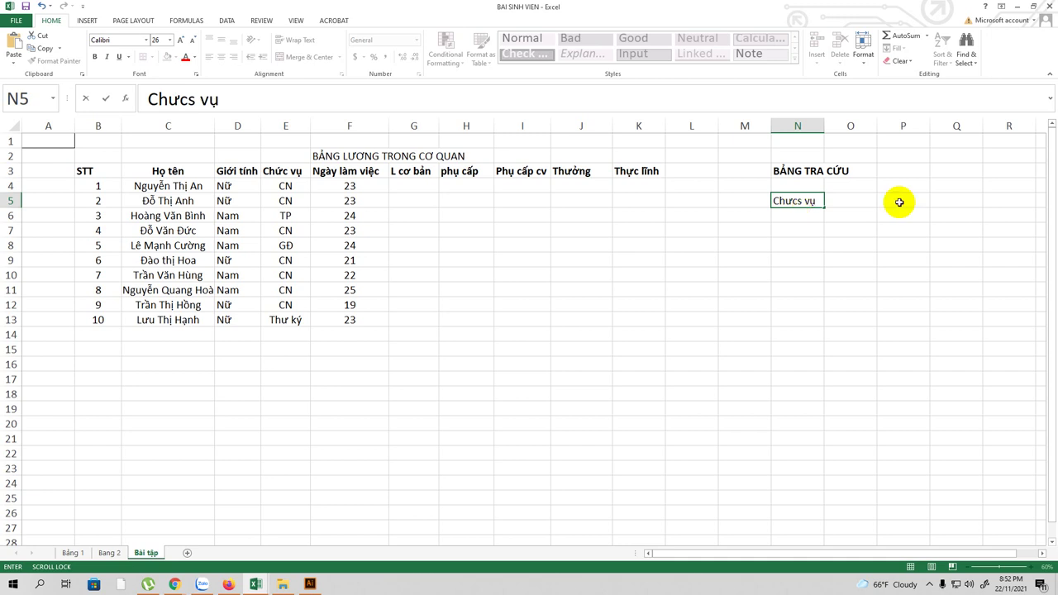
{"action": "left_click", "coordinate": [852, 202]}
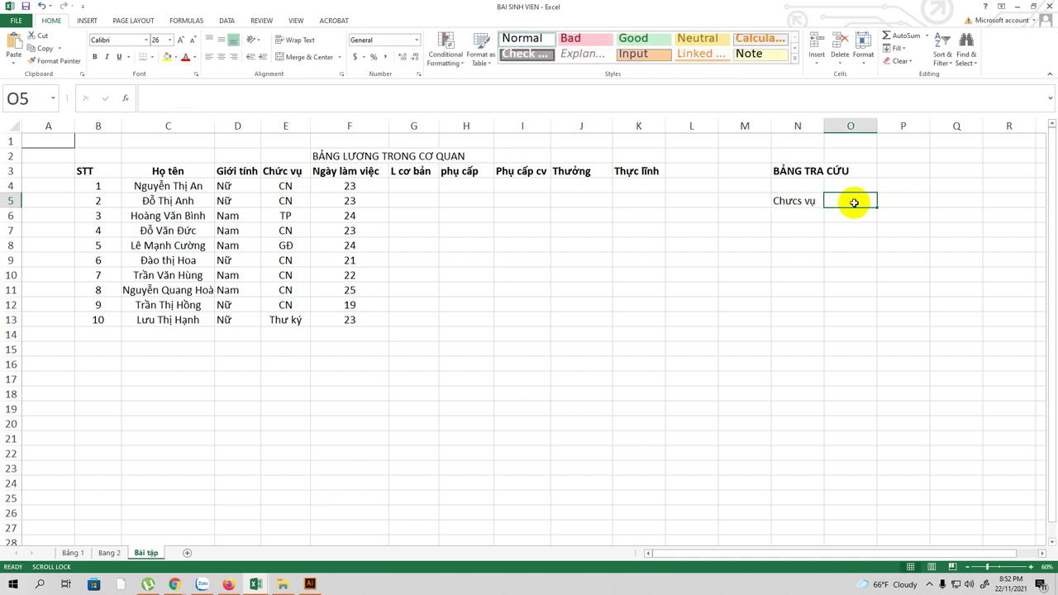
{"action": "left_click", "coordinate": [798, 215]}
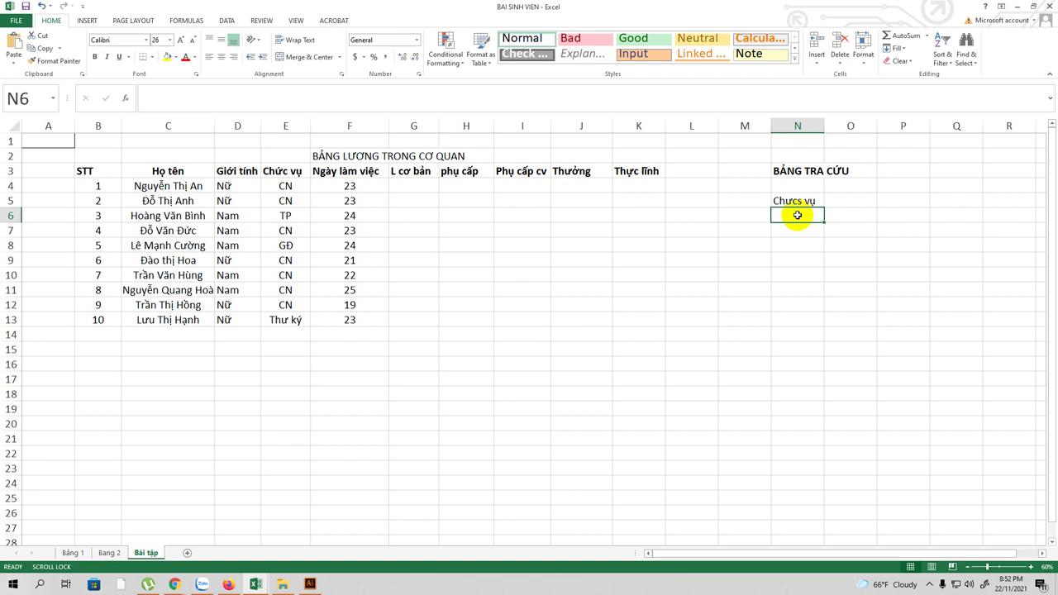
{"action": "left_click", "coordinate": [843, 201]}
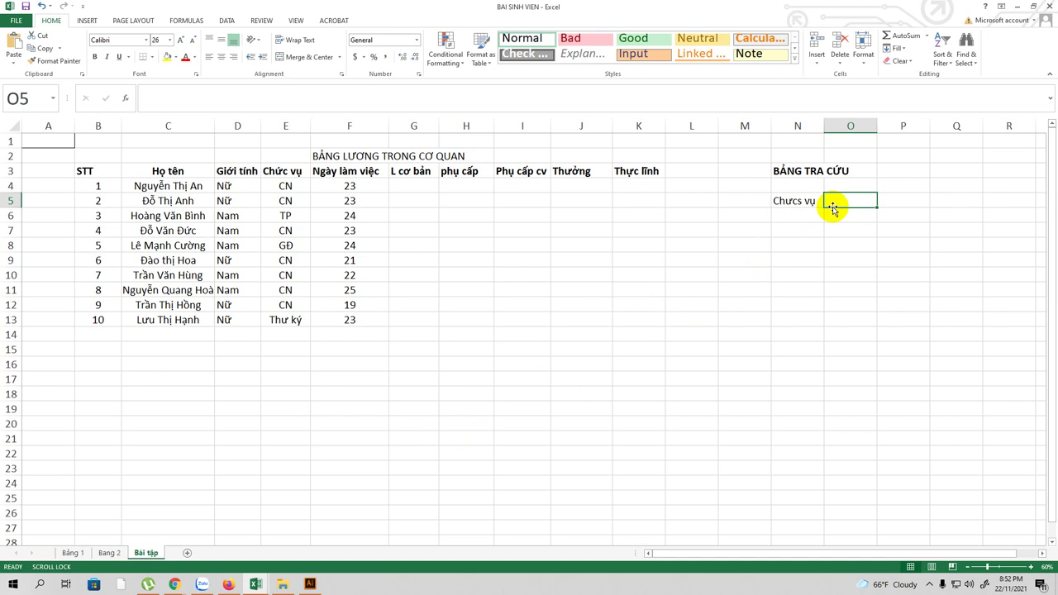
{"action": "type", "text": "L"}
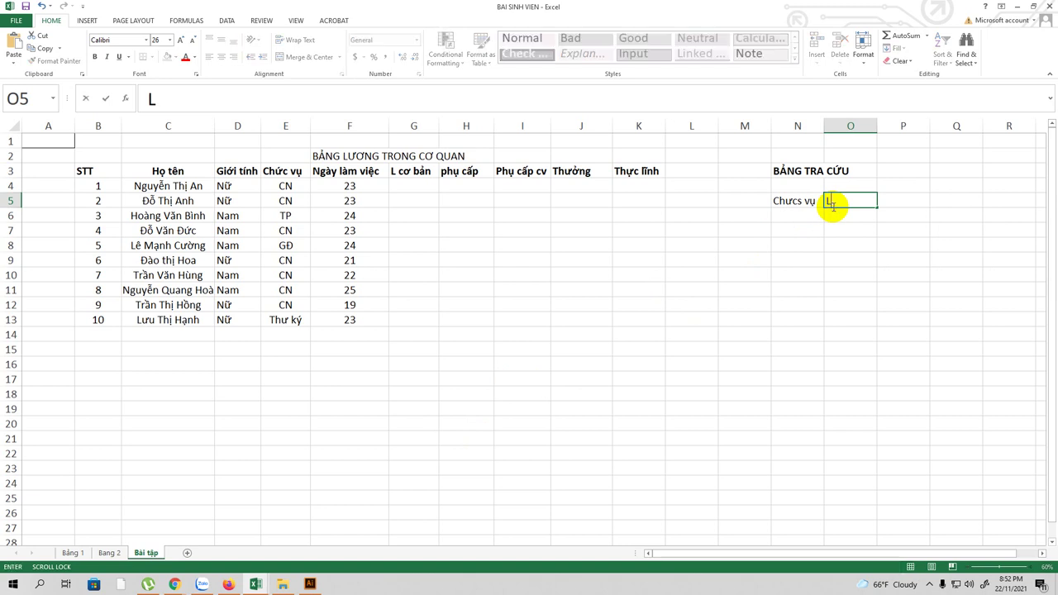
{"action": "type", "text": " cơ ba"}
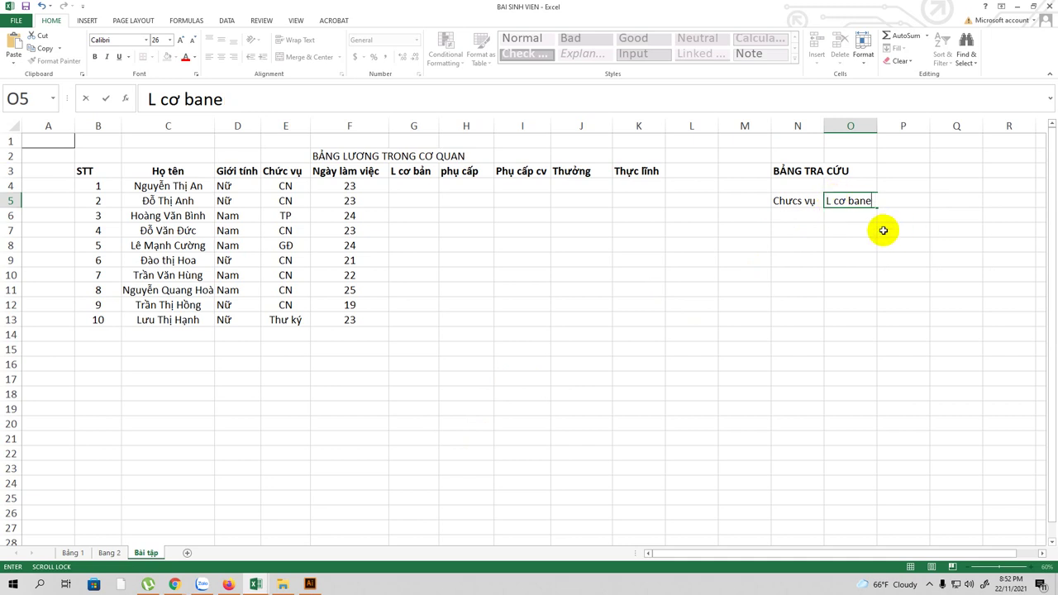
{"action": "type", "text": "n"}
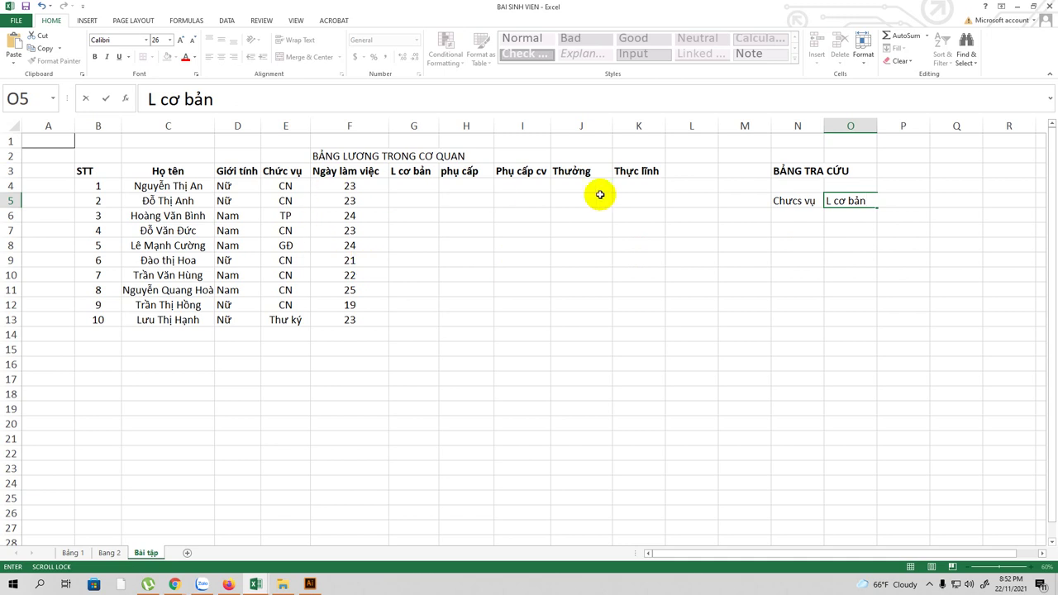
Fill the first two lookup rows in N6:O7: CN with 350 and TP with 450
{"action": "left_click", "coordinate": [792, 216]}
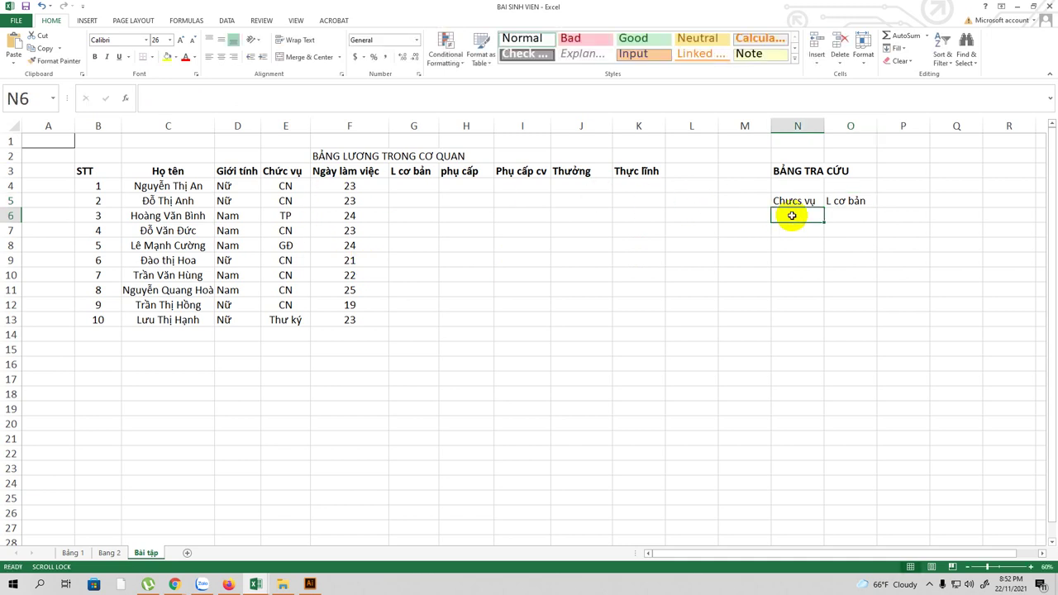
{"action": "type", "text": "CN"}
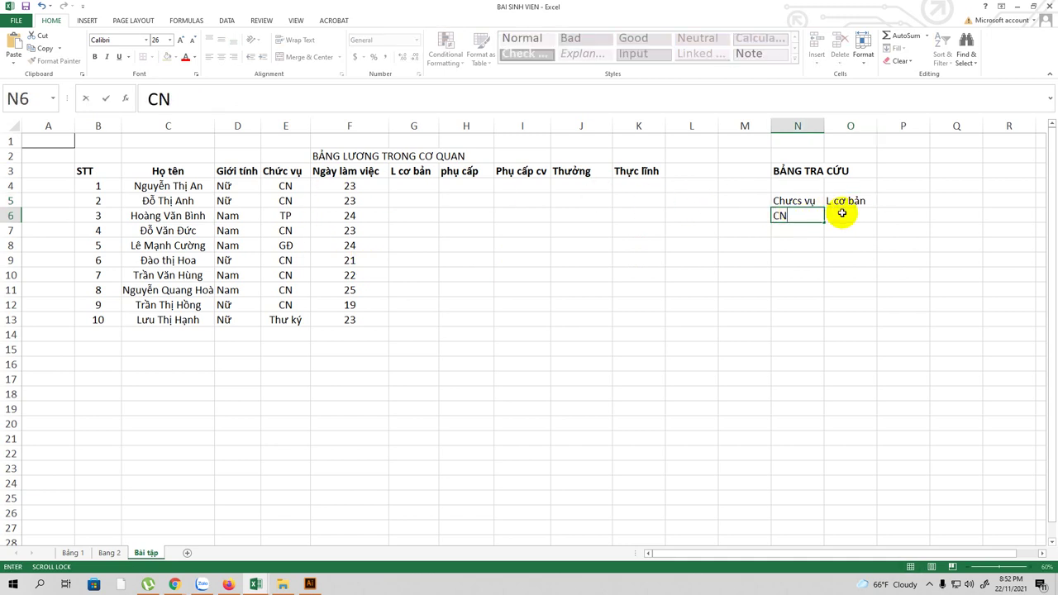
{"action": "left_click", "coordinate": [842, 215]}
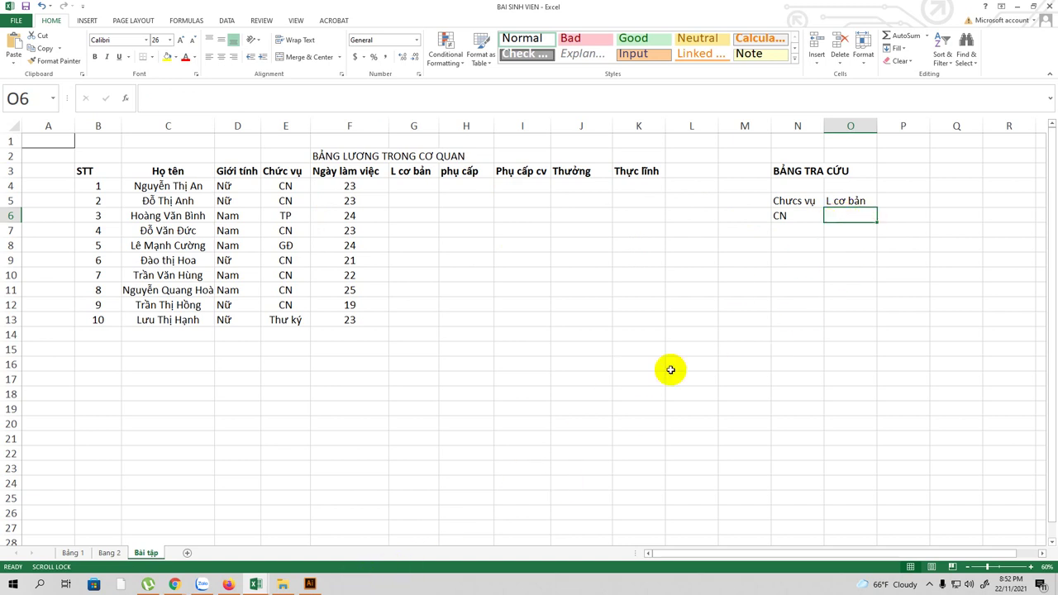
{"action": "left_click", "coordinate": [842, 214]}
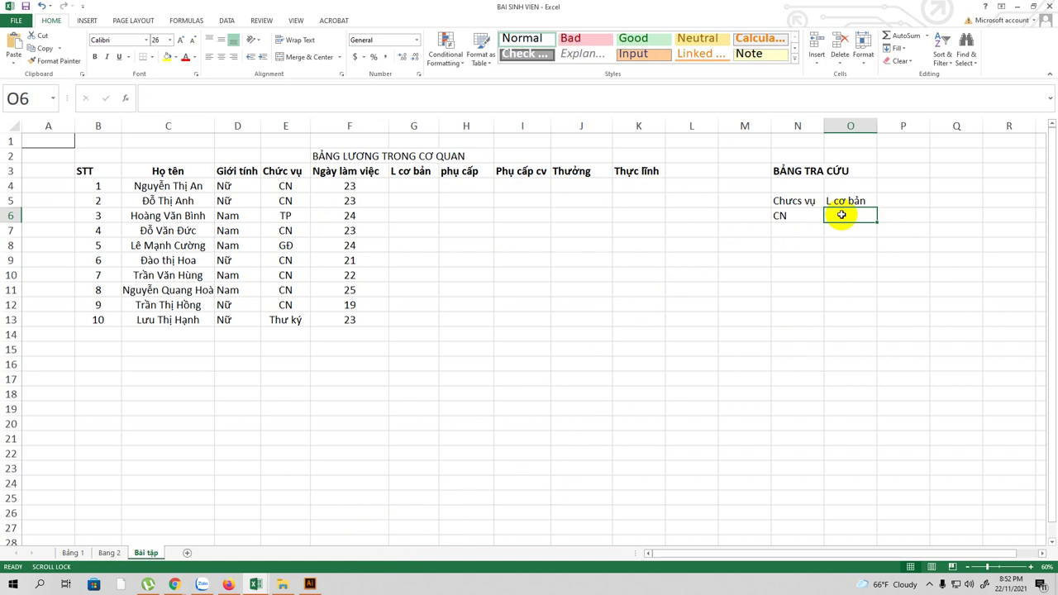
{"action": "type", "text": "350"}
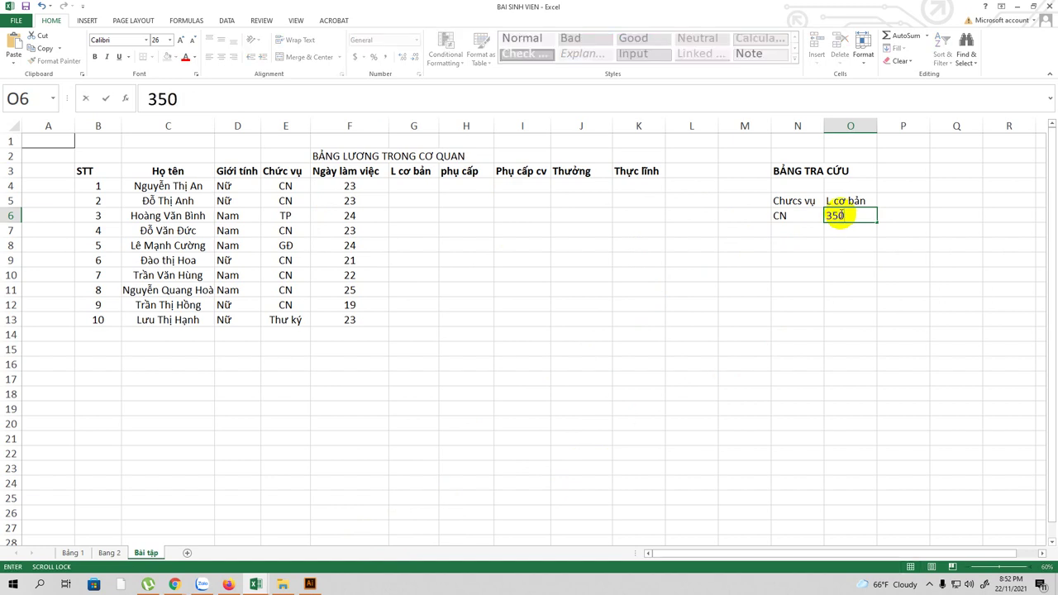
{"action": "left_click", "coordinate": [792, 230]}
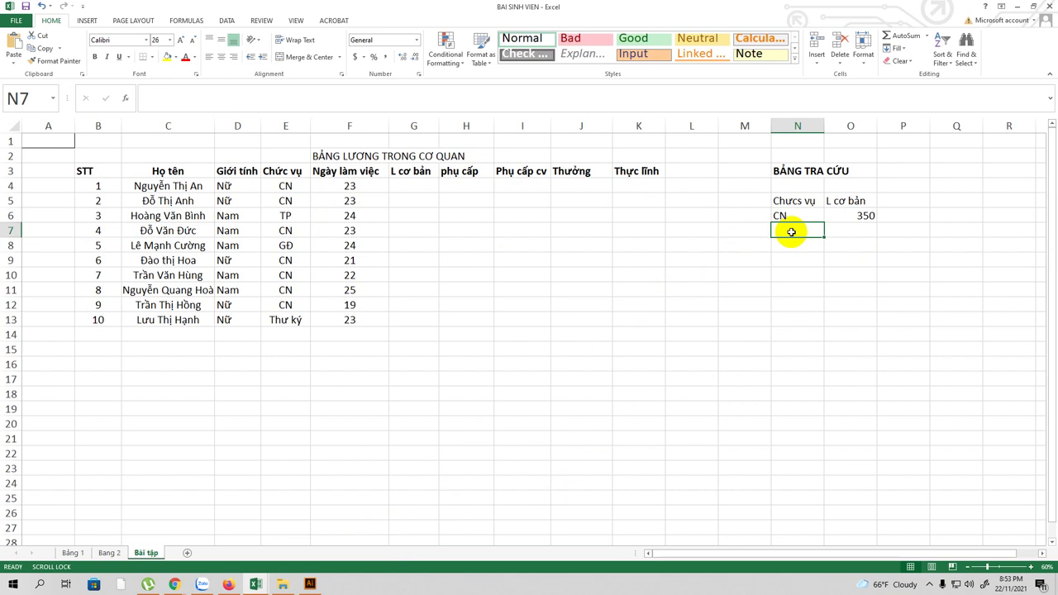
{"action": "type", "text": "TP"}
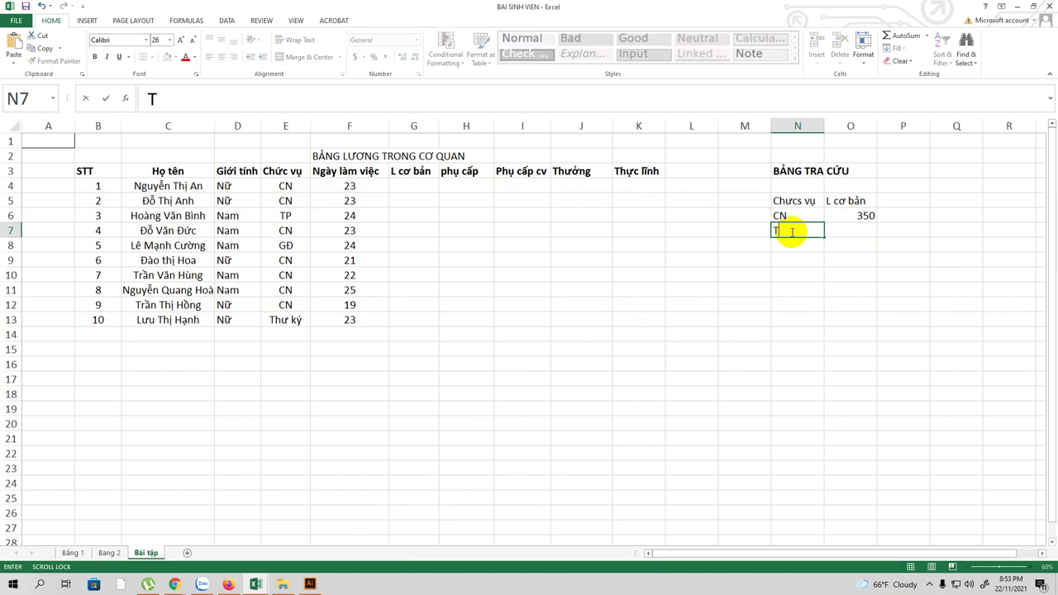
{"action": "left_click", "coordinate": [851, 231]}
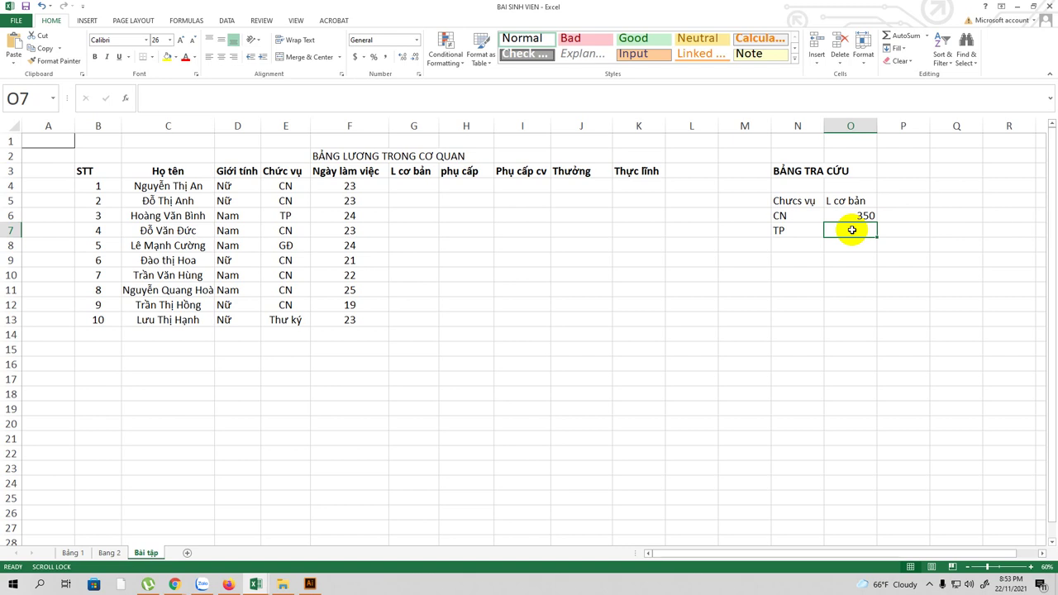
{"action": "type", "text": "450"}
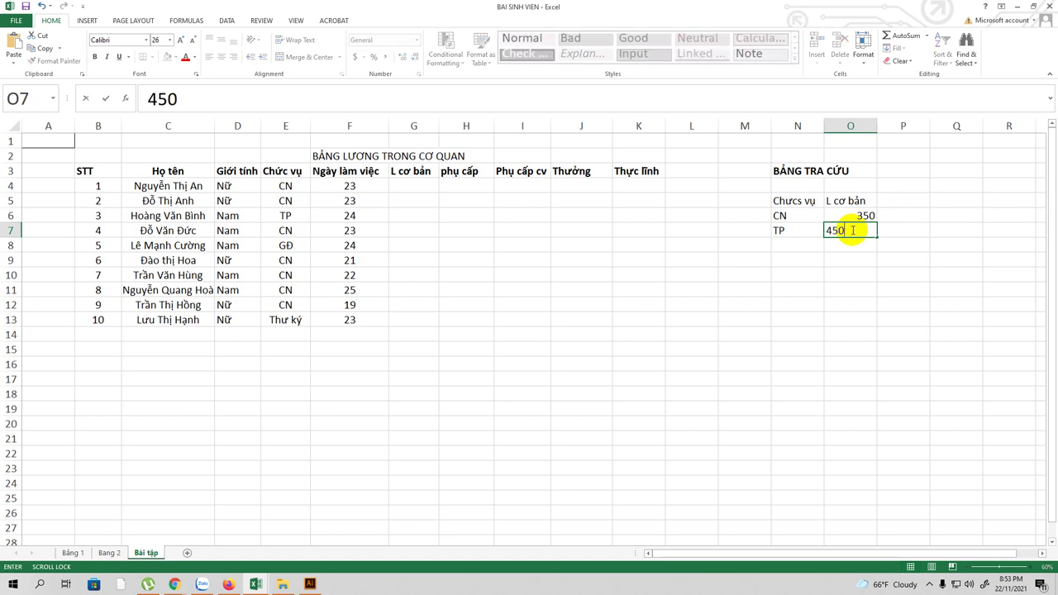
Add two more lookup rows in N8:O9: GĐ with 650 and Thư ký with 500
{"action": "left_click", "coordinate": [786, 244]}
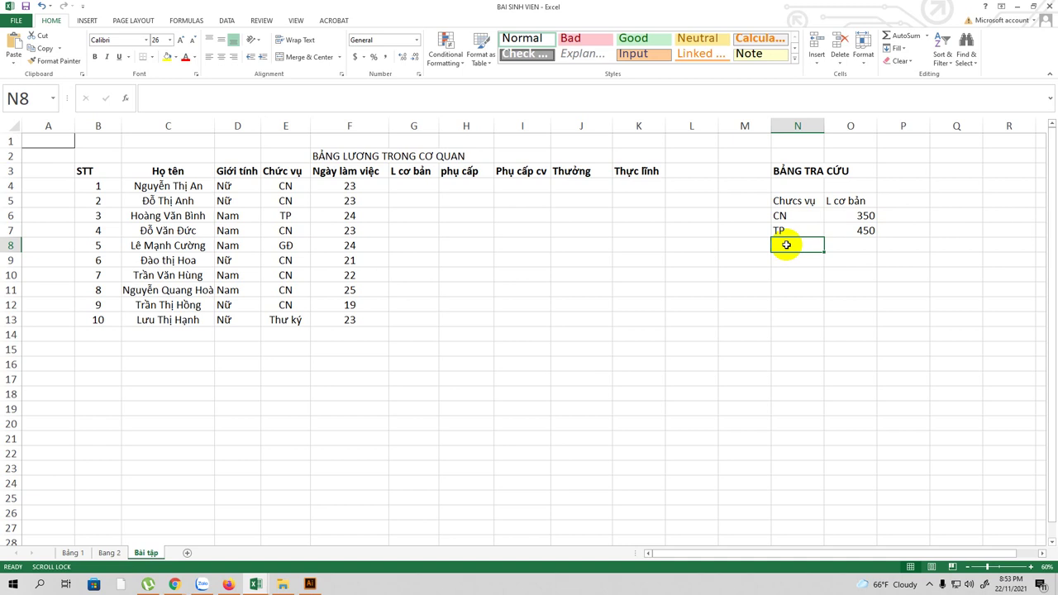
{"action": "type", "text": "GĐ"}
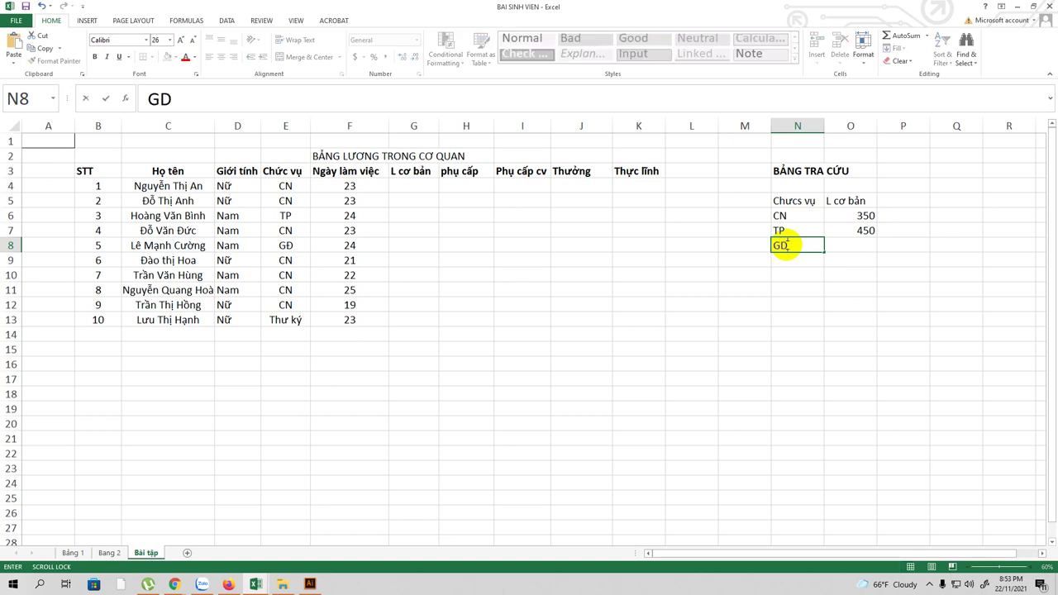
{"action": "left_click", "coordinate": [854, 248]}
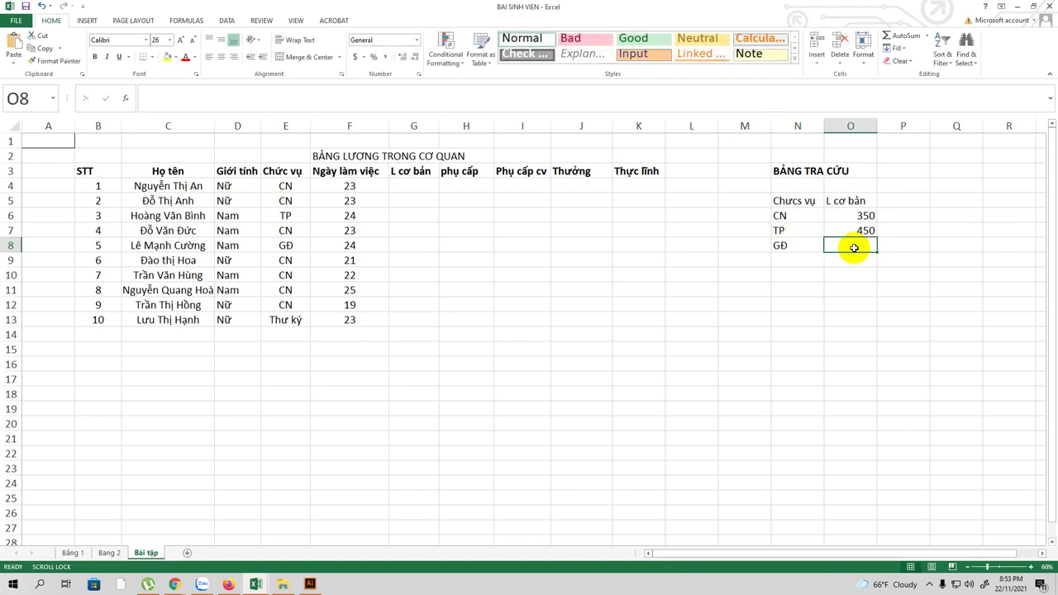
{"action": "type", "text": "650"}
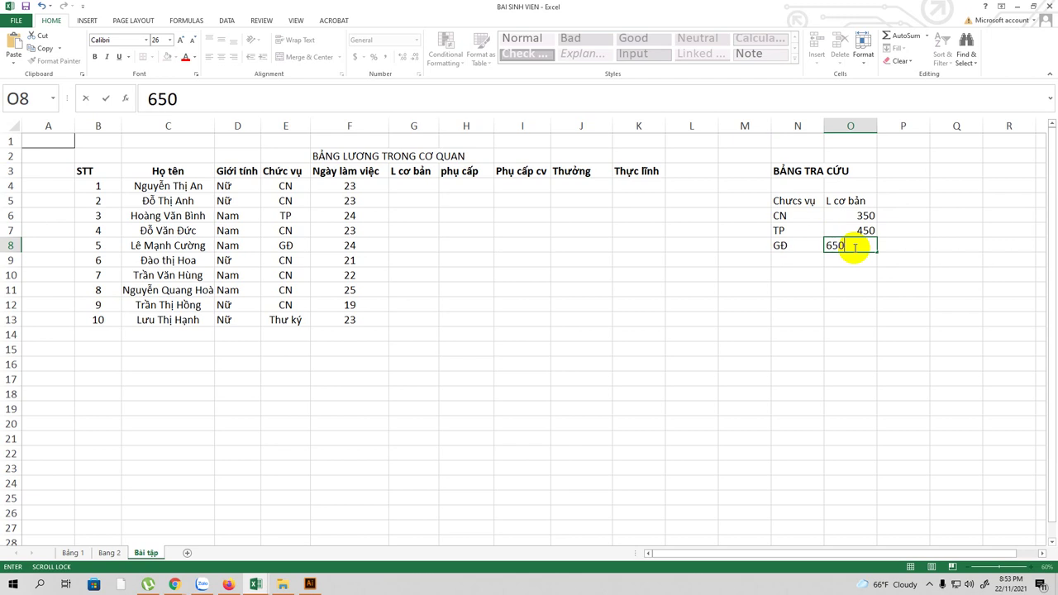
{"action": "key", "text": "alt+Tab"}
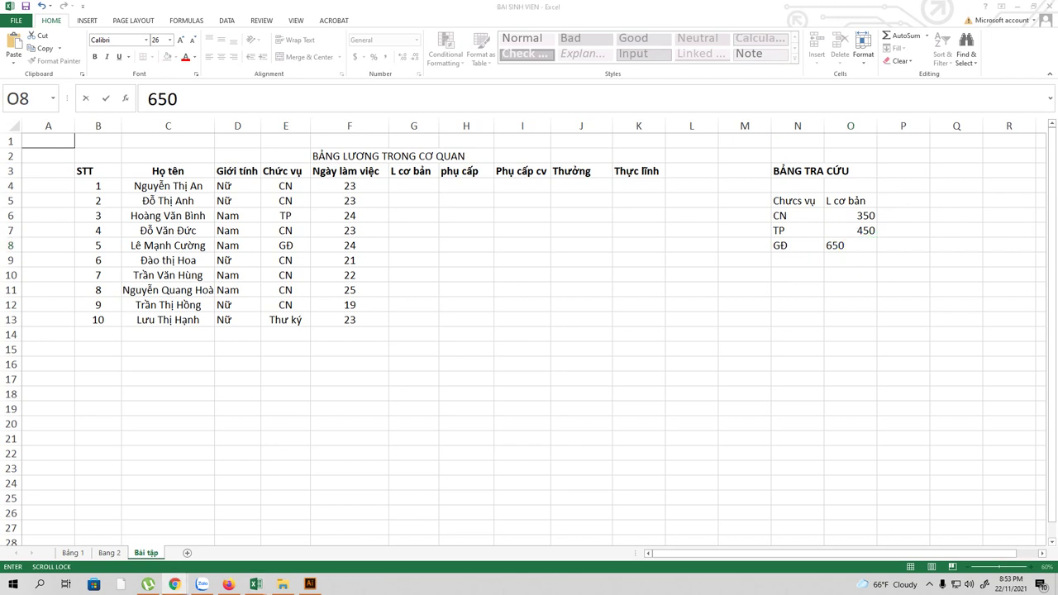
{"action": "key", "text": "alt+Tab"}
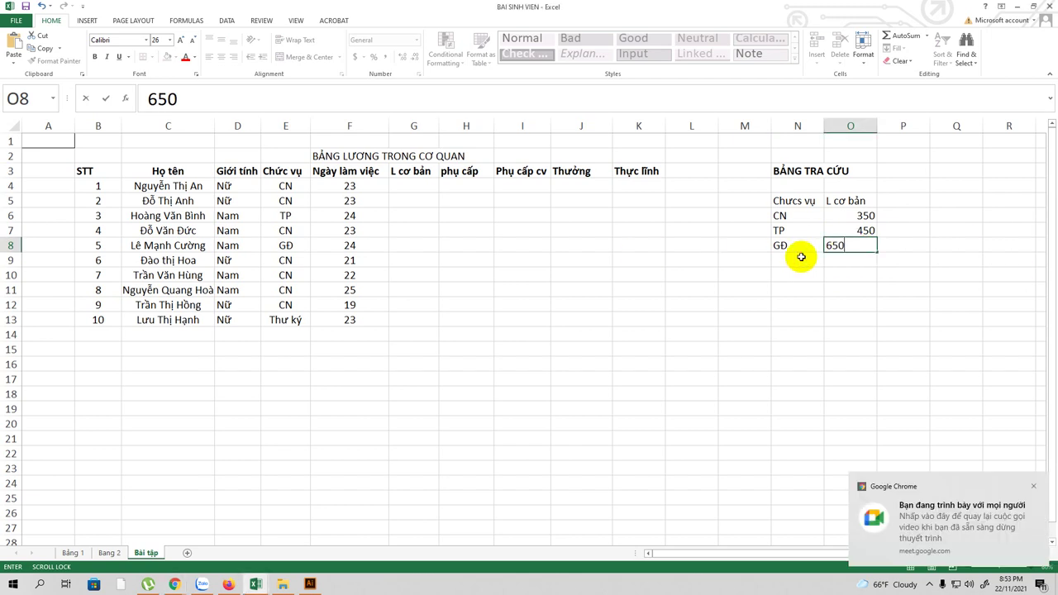
{"action": "left_click", "coordinate": [787, 263]}
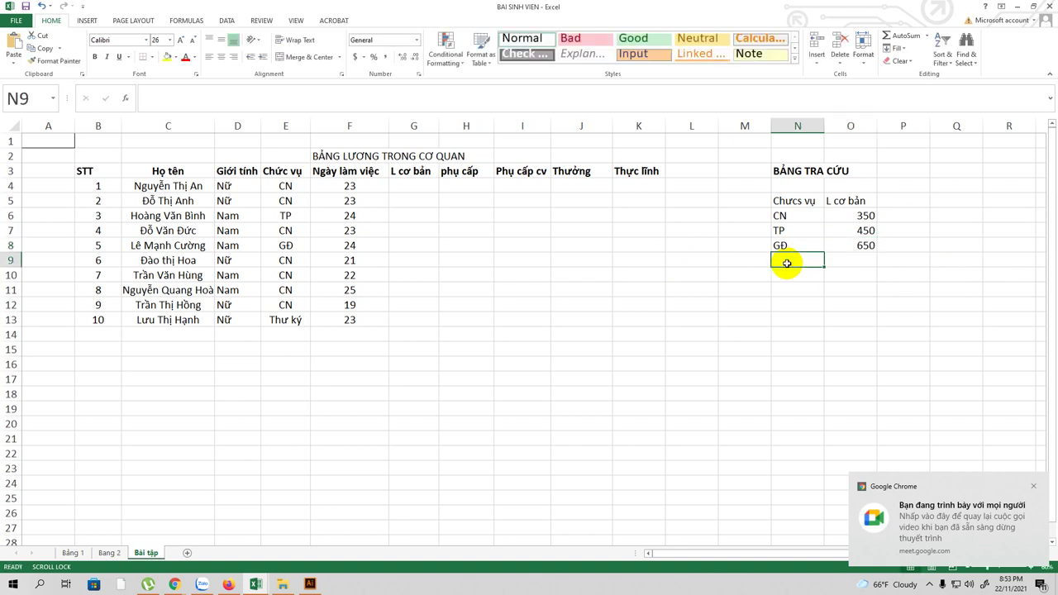
{"action": "type", "text": "Thư"}
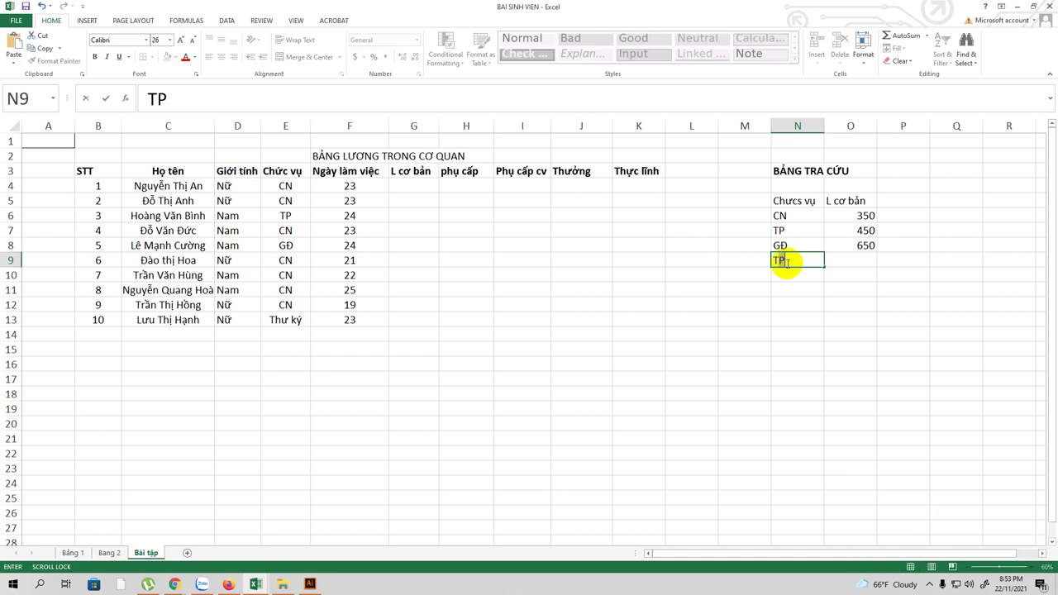
{"action": "type", "text": " ky"}
{"action": "left_click", "coordinate": [860, 260]}
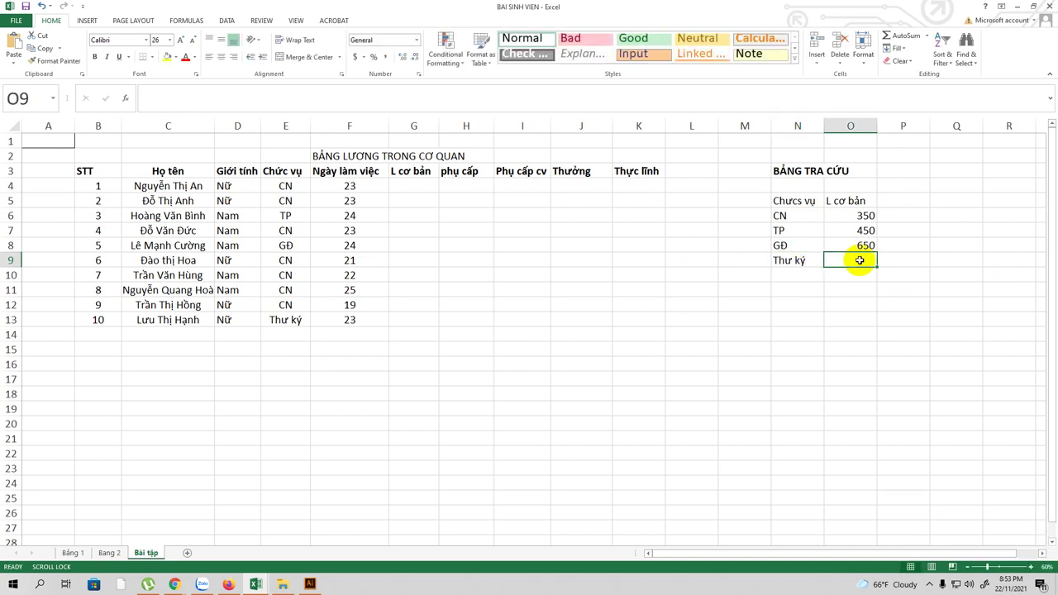
{"action": "type", "text": "500"}
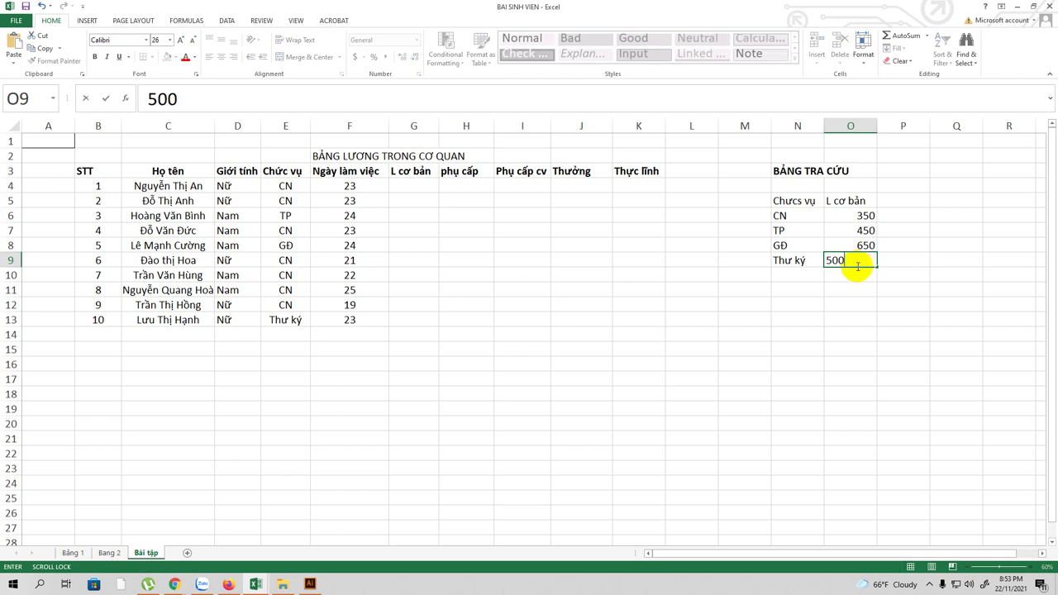
{"action": "left_click", "coordinate": [852, 276]}
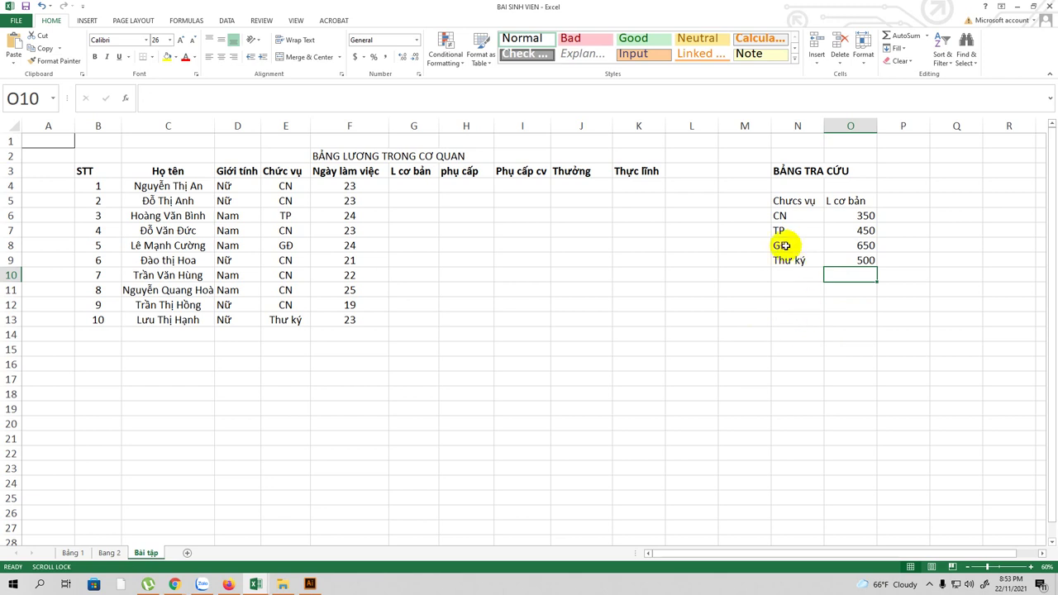
Correct the misspelled heading in cell N5 to "Chức vụ"
{"action": "double_click", "coordinate": [794, 201]}
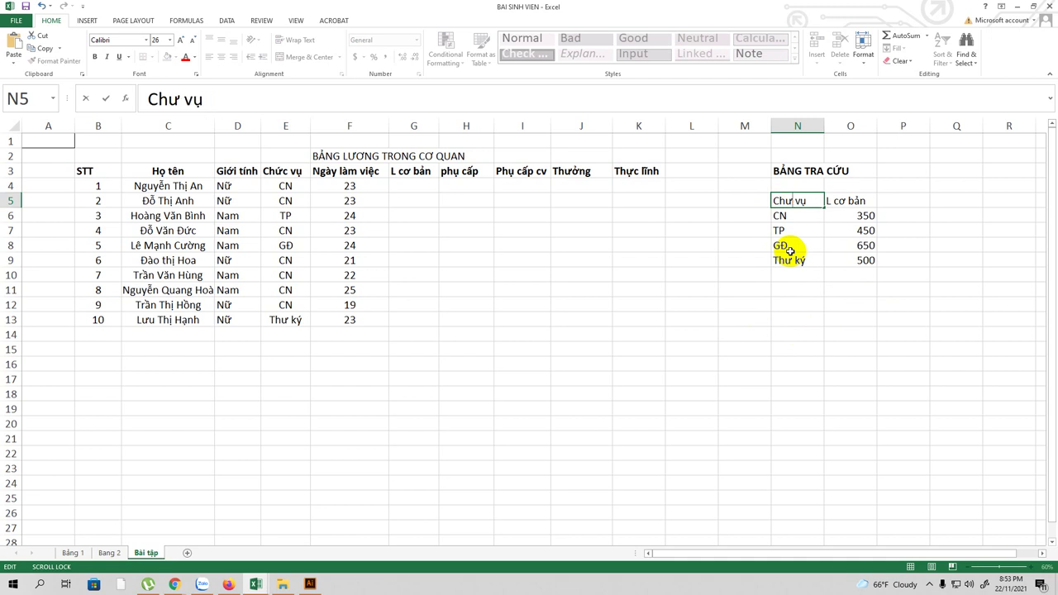
{"action": "left_click", "coordinate": [929, 585]}
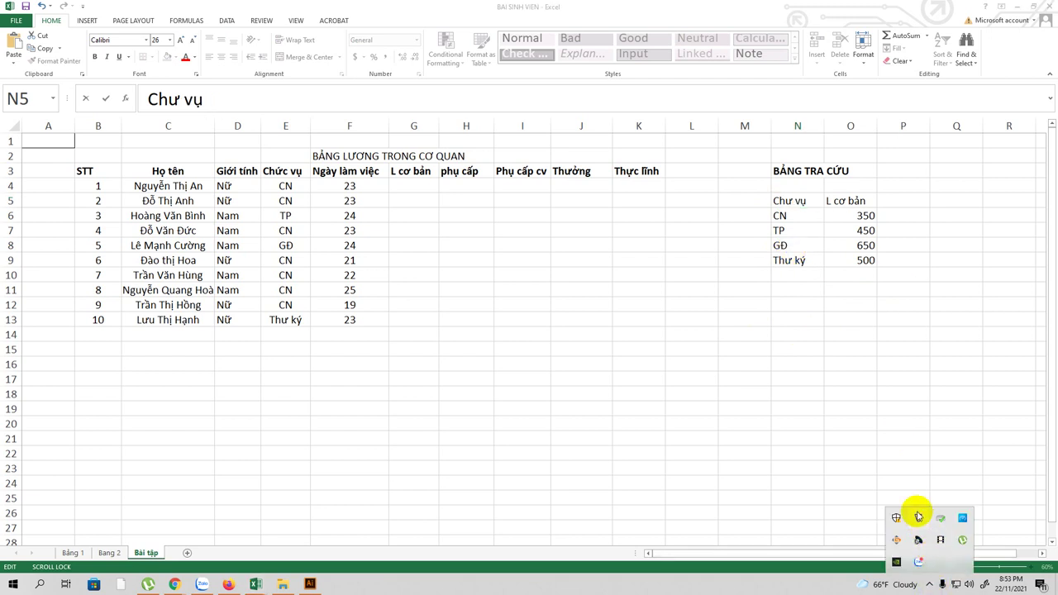
{"action": "left_click", "coordinate": [800, 203]}
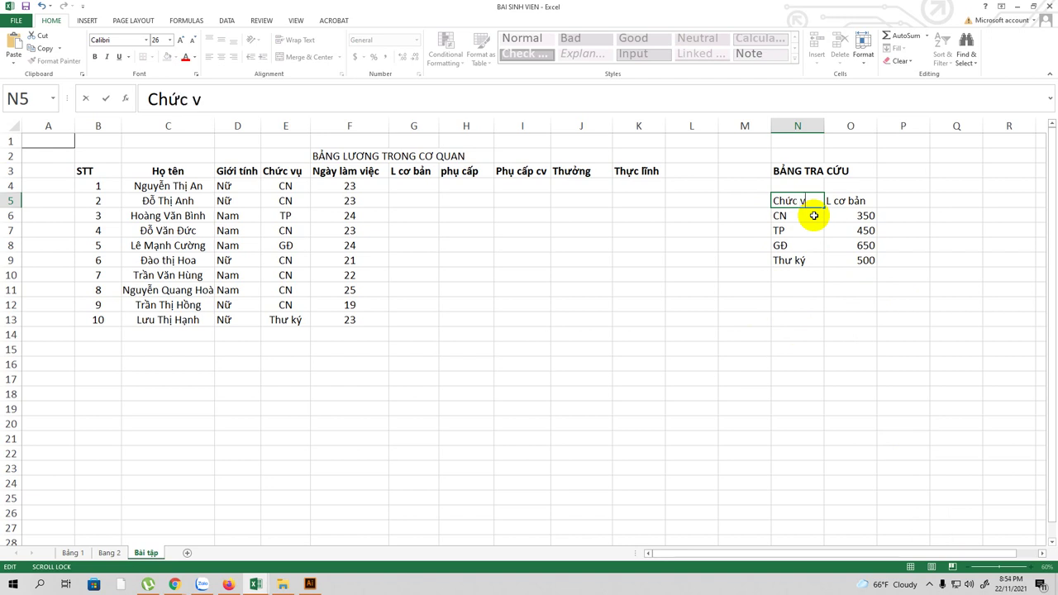
{"action": "left_click", "coordinate": [857, 294]}
Make the lookup table headings in N5:O5 bold and colour their text red
{"action": "left_click", "coordinate": [781, 203]}
{"action": "left_click_drag", "start_coordinate": [830, 201], "coordinate": [841, 203]}
{"action": "left_click", "coordinate": [94, 57]}
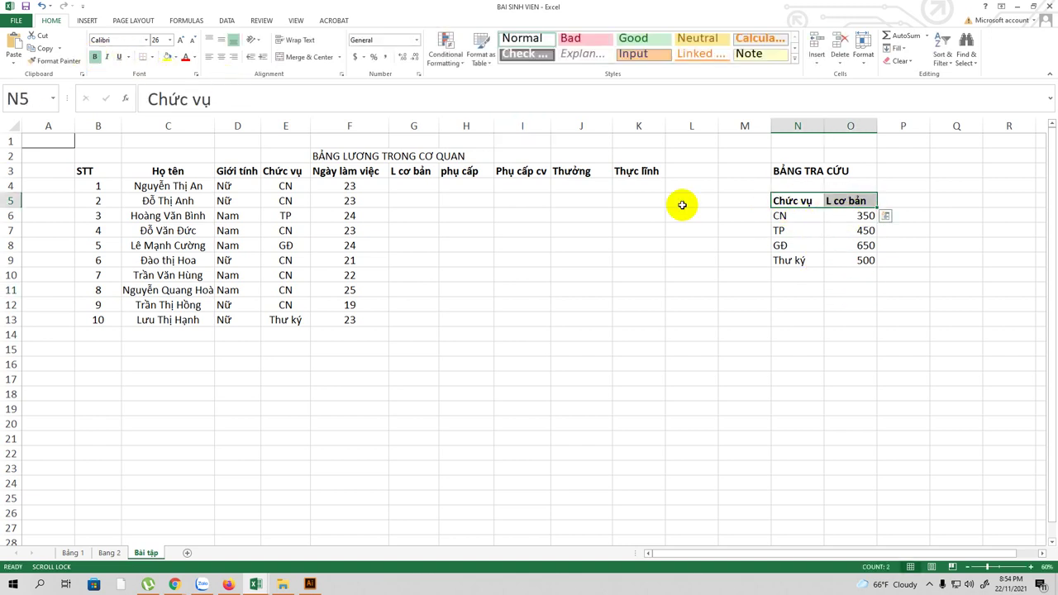
{"action": "left_click", "coordinate": [196, 57]}
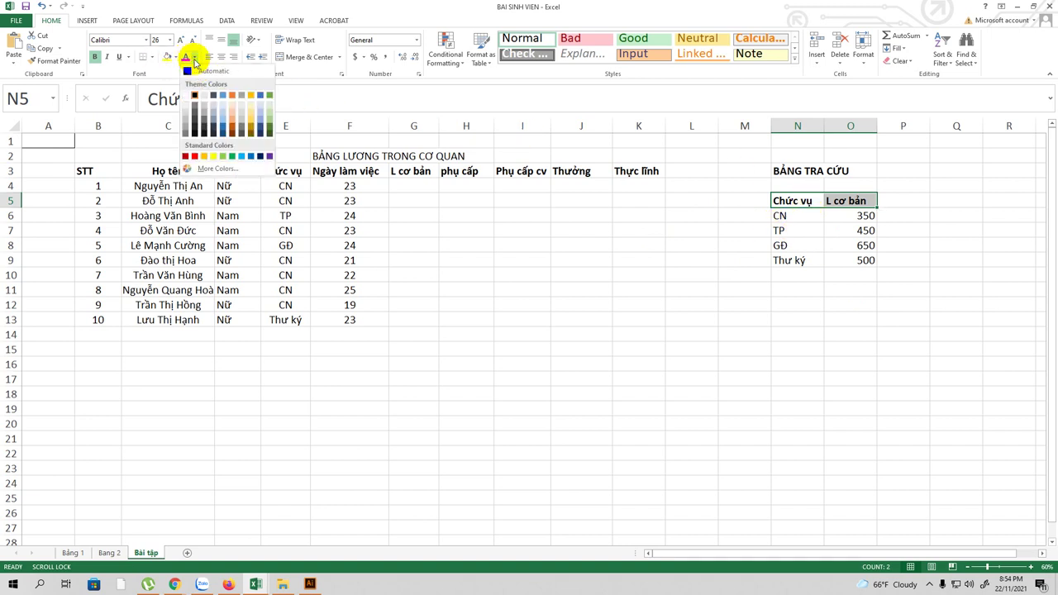
{"action": "left_click", "coordinate": [194, 157]}
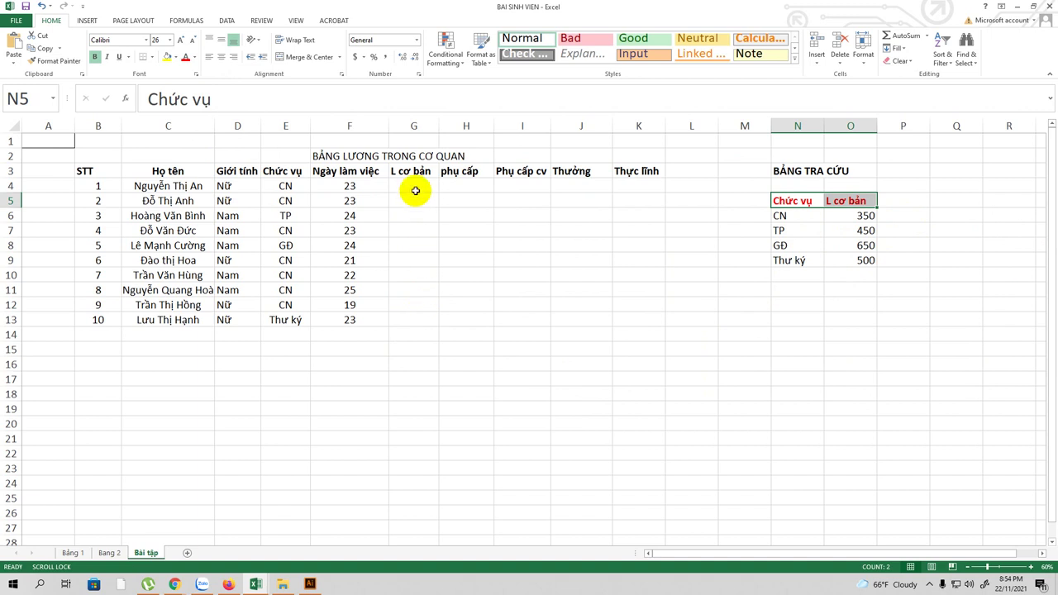
{"action": "key", "text": "alt+Tab"}
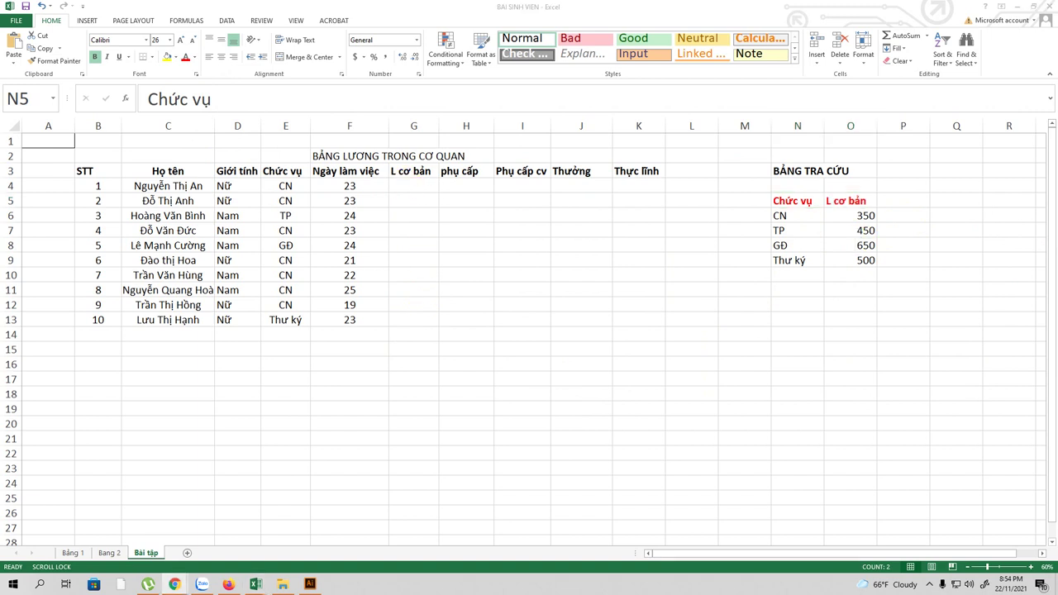
Begin a VLOOKUP formula in G4, the first L cơ bản cell, using E4 as the lookup value
{"action": "left_click", "coordinate": [411, 186]}
{"action": "type", "text": "="}
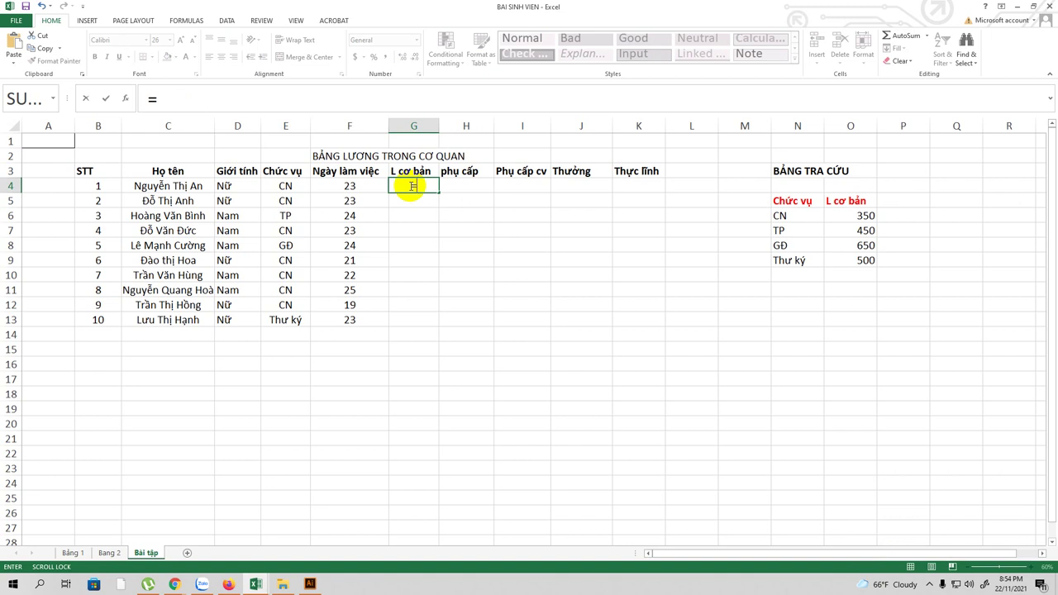
{"action": "type", "text": "V"}
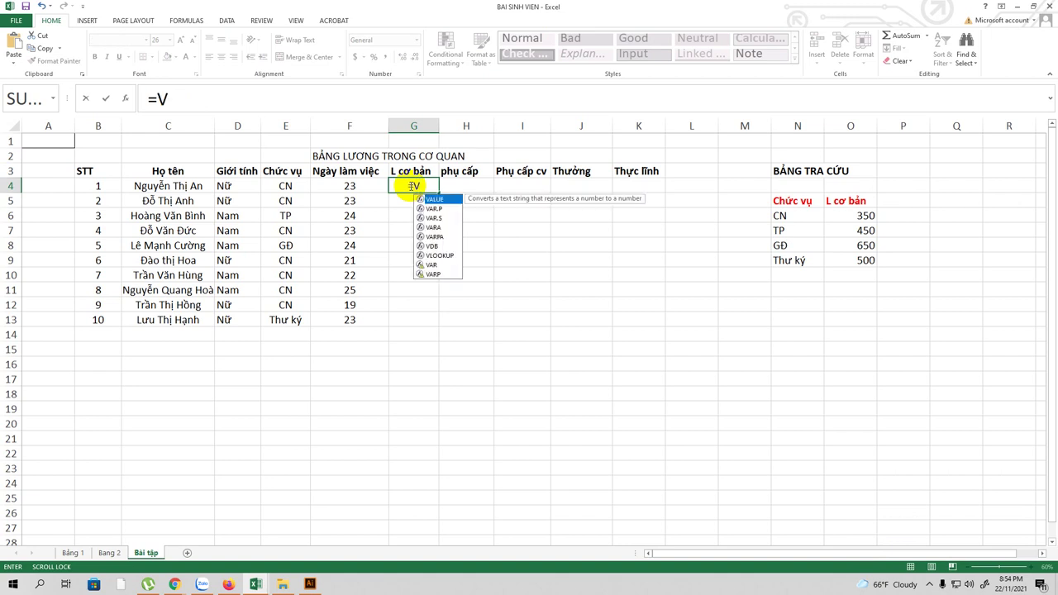
{"action": "type", "text": "LOOKUP"}
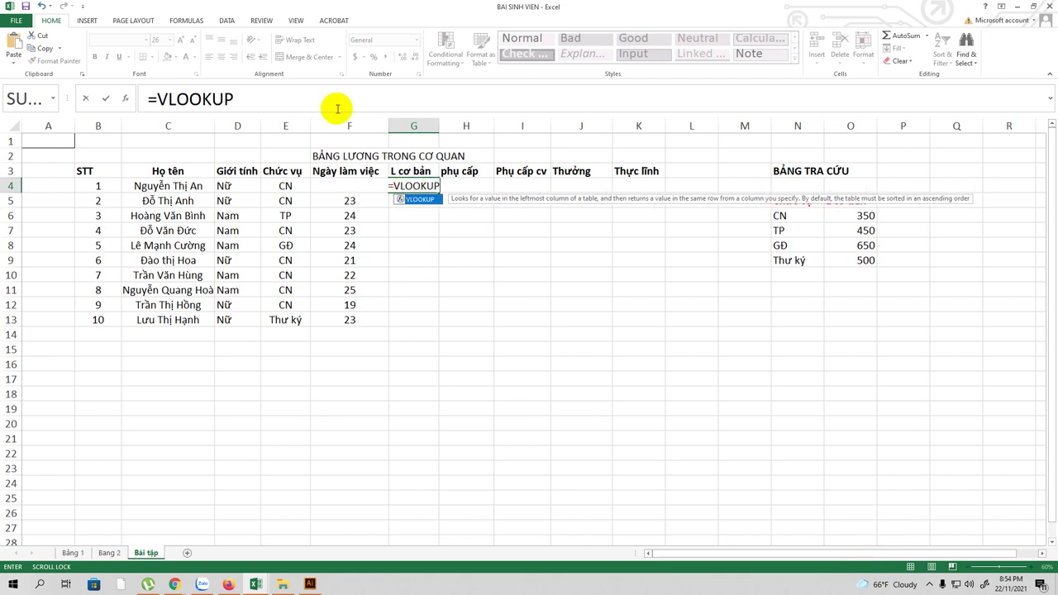
{"action": "left_click", "coordinate": [245, 98]}
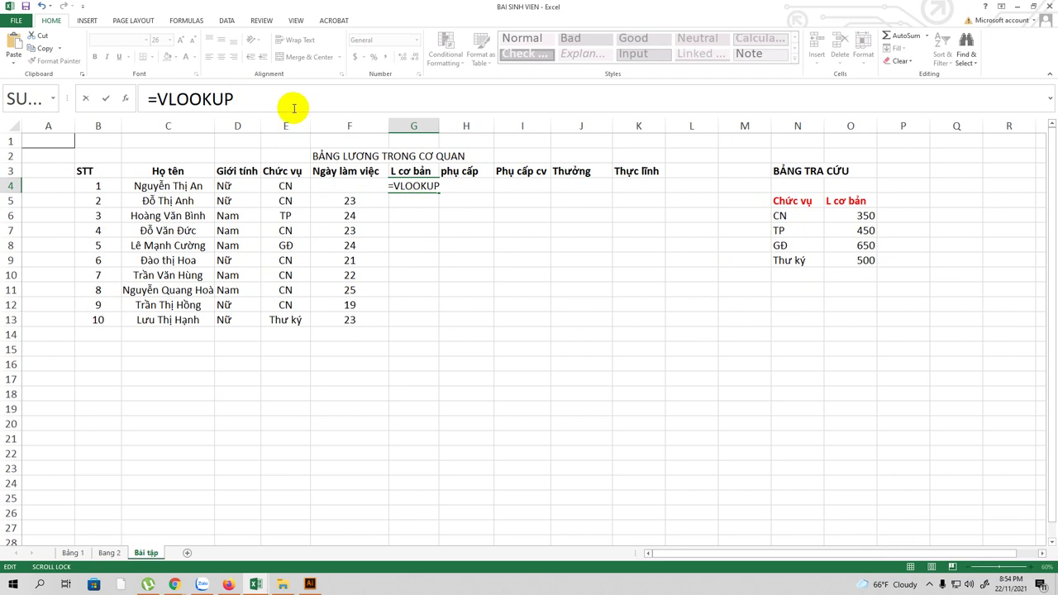
{"action": "type", "text": "("}
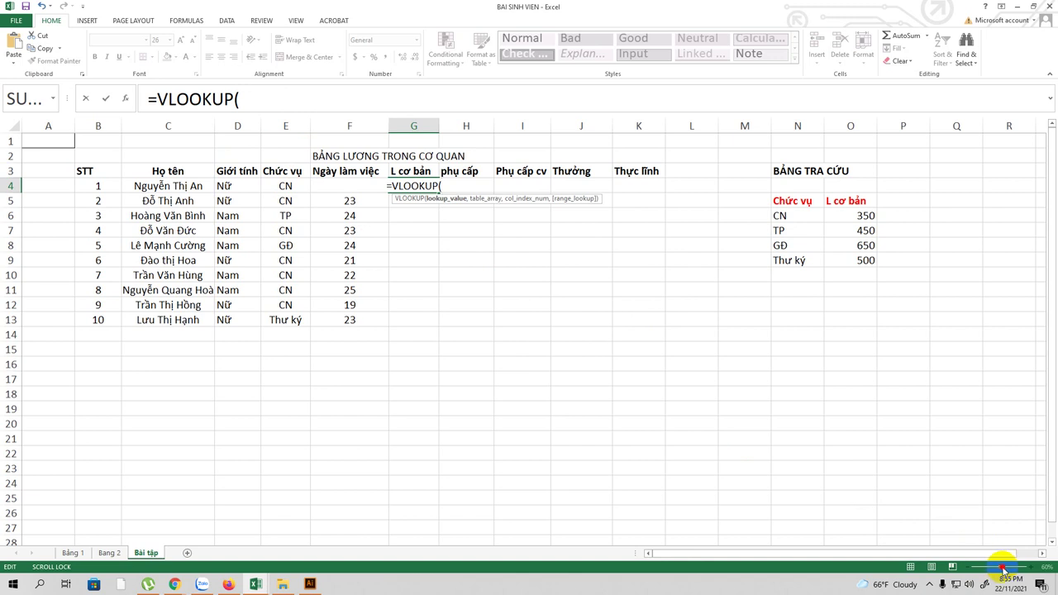
{"action": "left_click", "coordinate": [257, 99]}
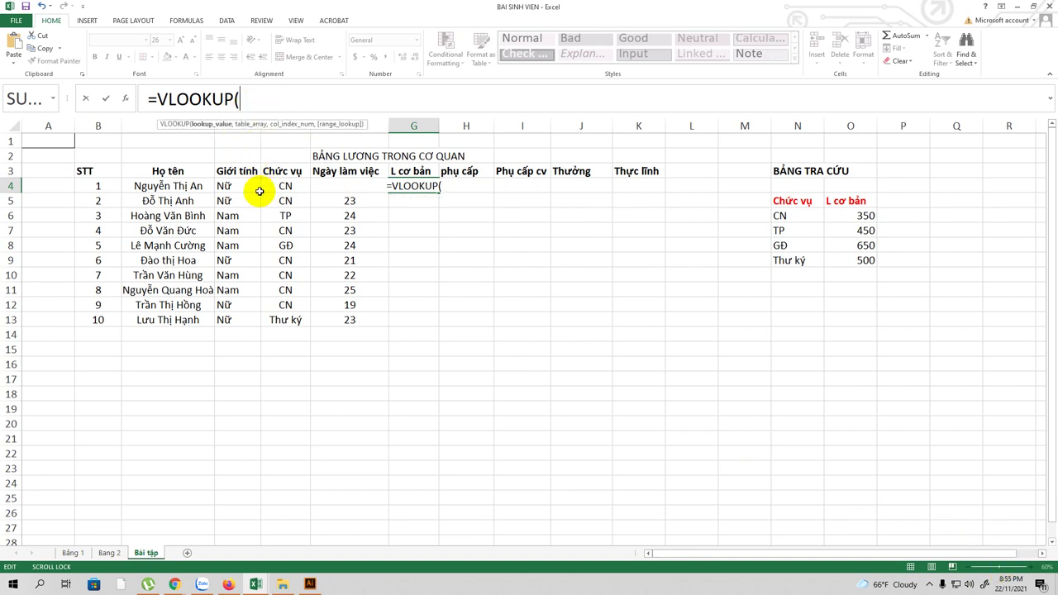
{"action": "type", "text": "e4"}
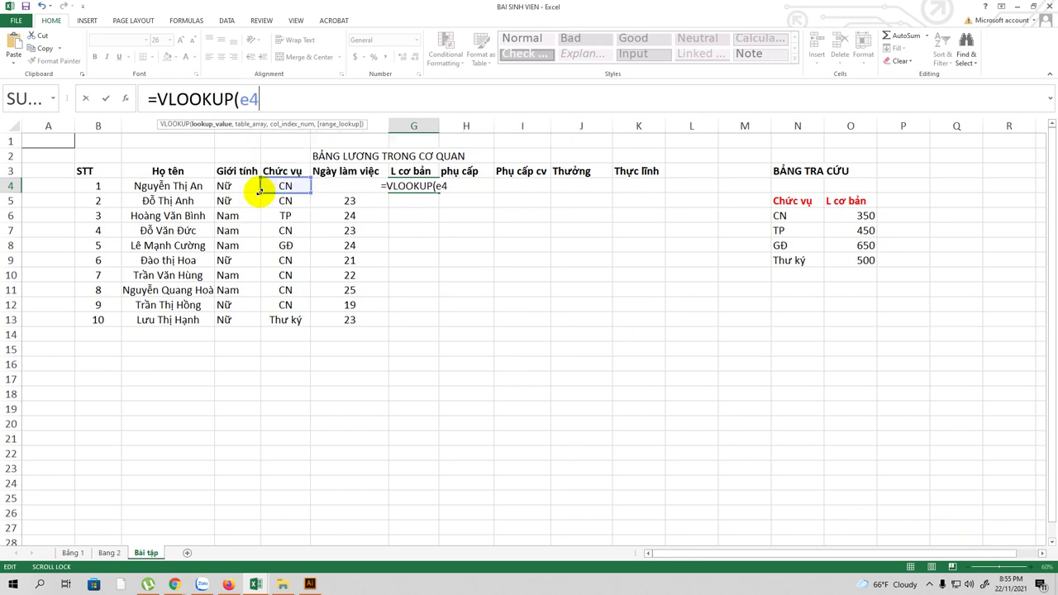
{"action": "type", "text": ","}
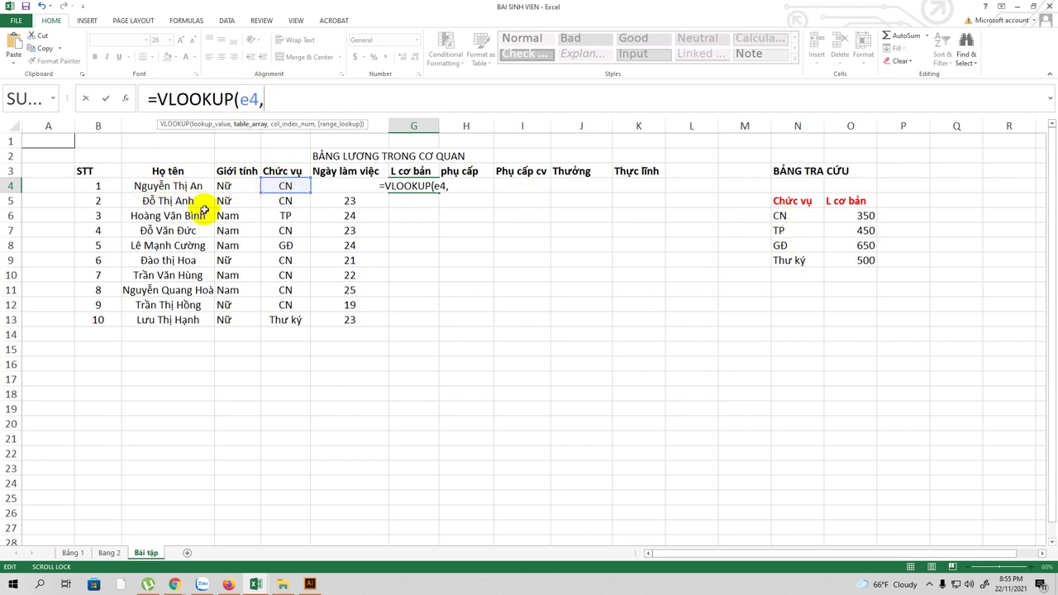
Set the VLOOKUP table range to N6:O9 and make it absolute as $N$6:$O$9
{"action": "left_click_drag", "start_coordinate": [778, 214], "coordinate": [853, 264]}
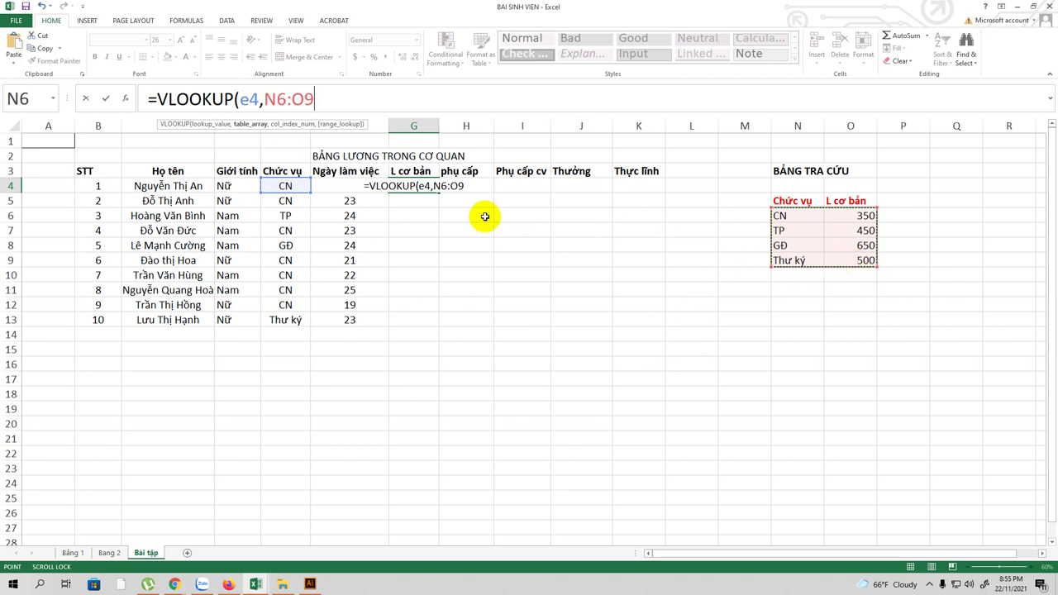
{"action": "left_click", "coordinate": [266, 98]}
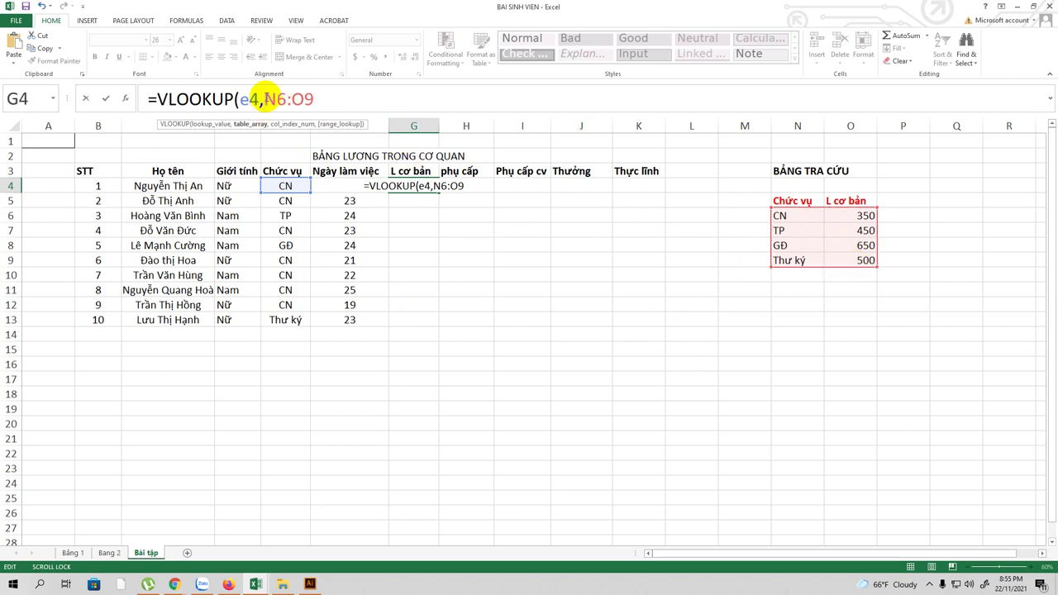
{"action": "type", "text": "$"}
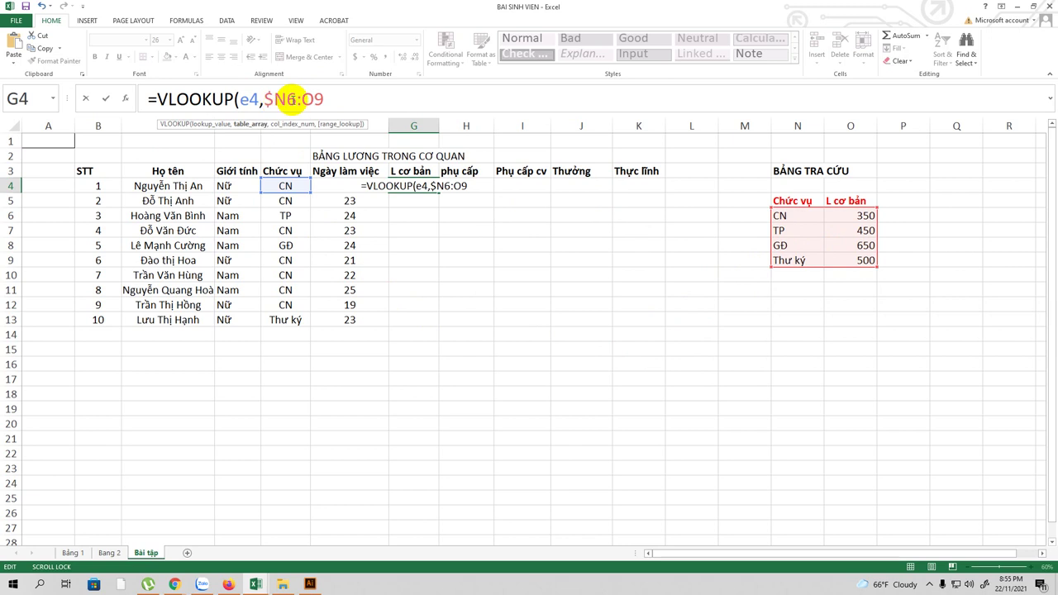
{"action": "left_click", "coordinate": [286, 98]}
{"action": "type", "text": "$N"}
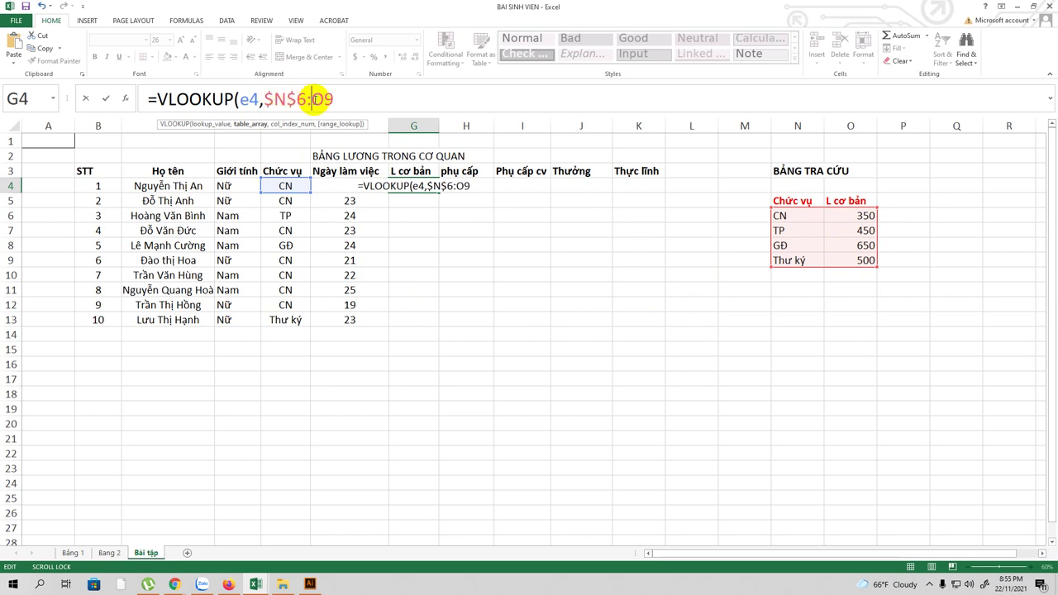
{"action": "type", "text": "$"}
{"action": "left_click", "coordinate": [334, 98]}
{"action": "type", "text": "$O$"}
{"action": "left_click", "coordinate": [360, 99]}
{"action": "type", "text": ","}
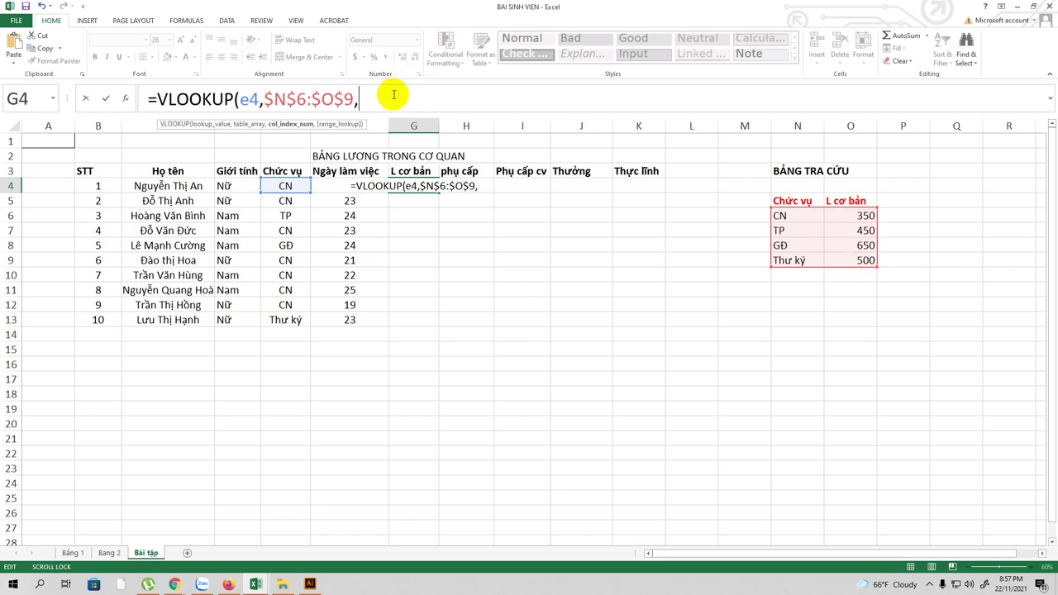
Complete the G4 formula with column index 2 and range lookup 0, giving =VLOOKUP(E4,$N$6:$O$9,2,0)
{"action": "type", "text": "2"}
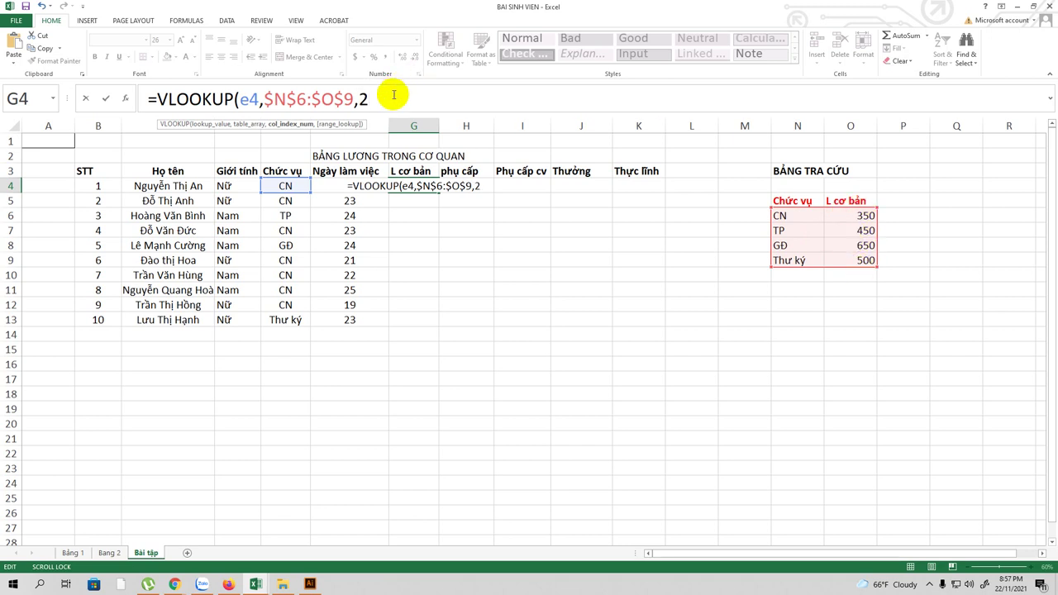
{"action": "type", "text": ","}
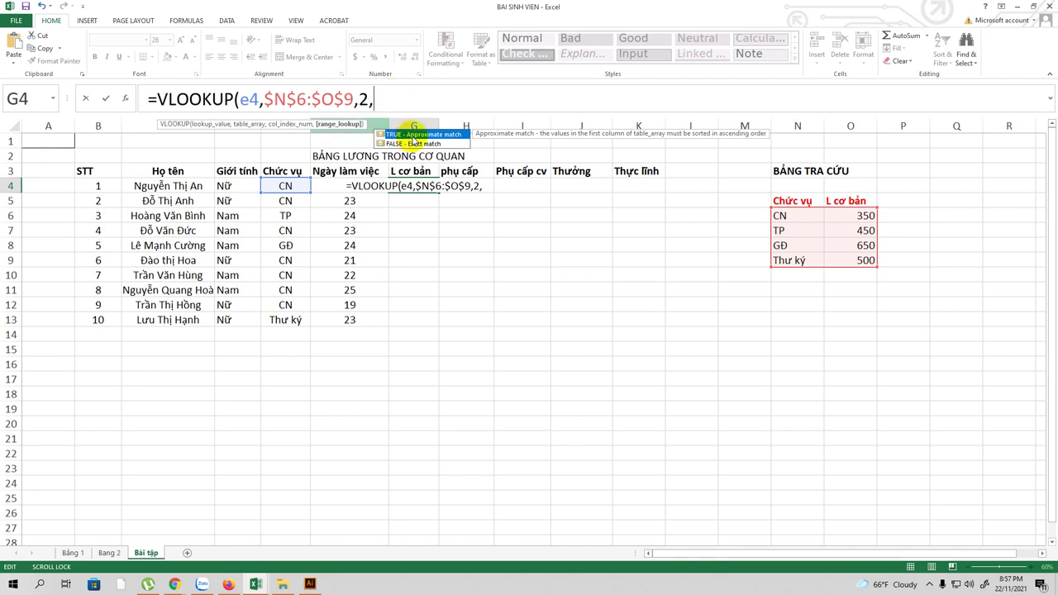
{"action": "double_click", "coordinate": [412, 135]}
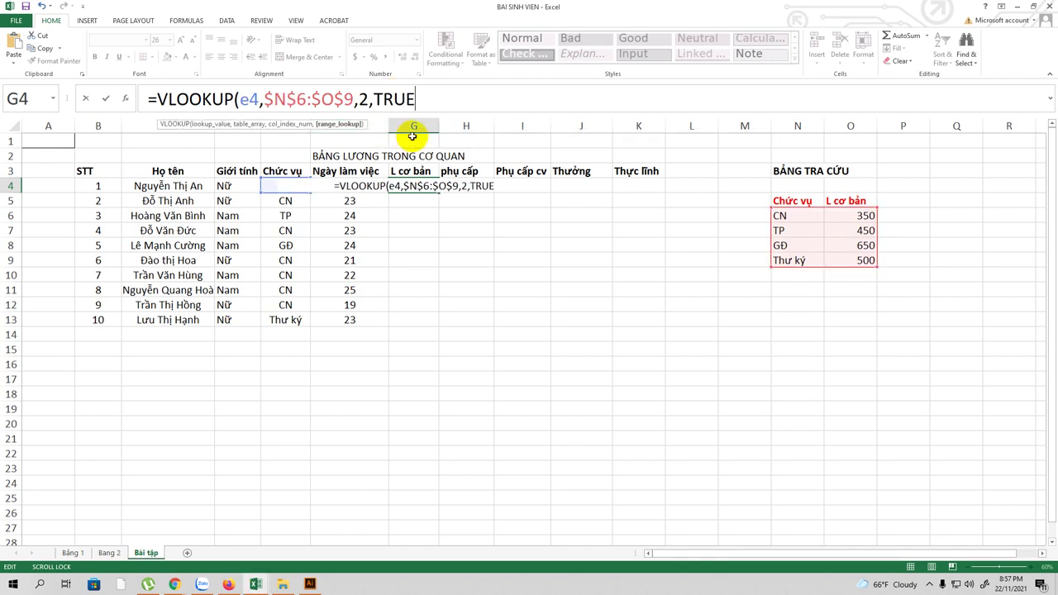
{"action": "type", "text": ")"}
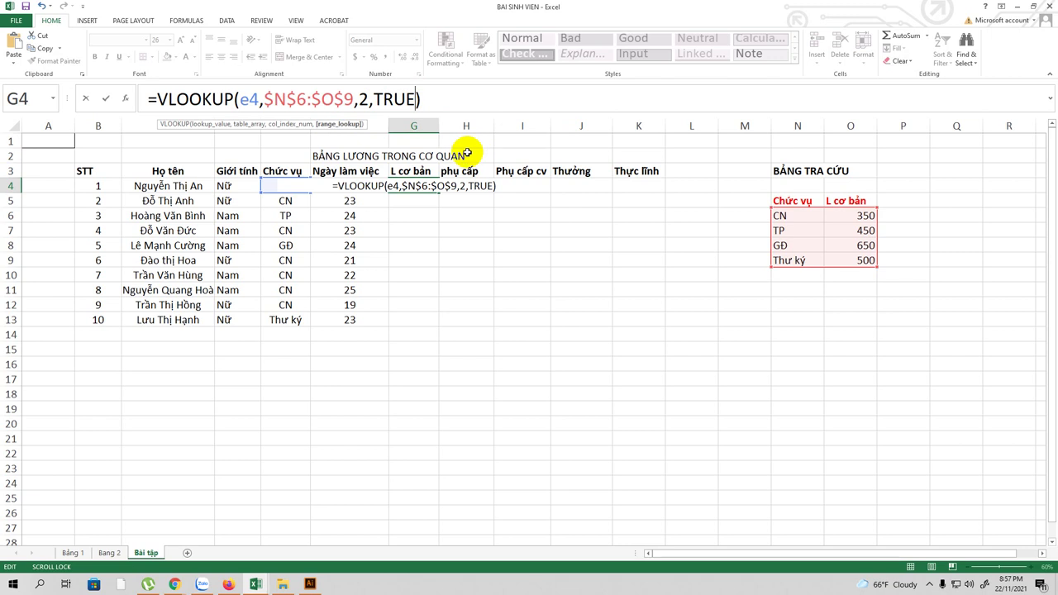
{"action": "key", "text": "BackSpace"}
{"action": "key", "text": "BackSpace"}
{"action": "key", "text": "BackSpace"}
{"action": "key", "text": "BackSpace"}
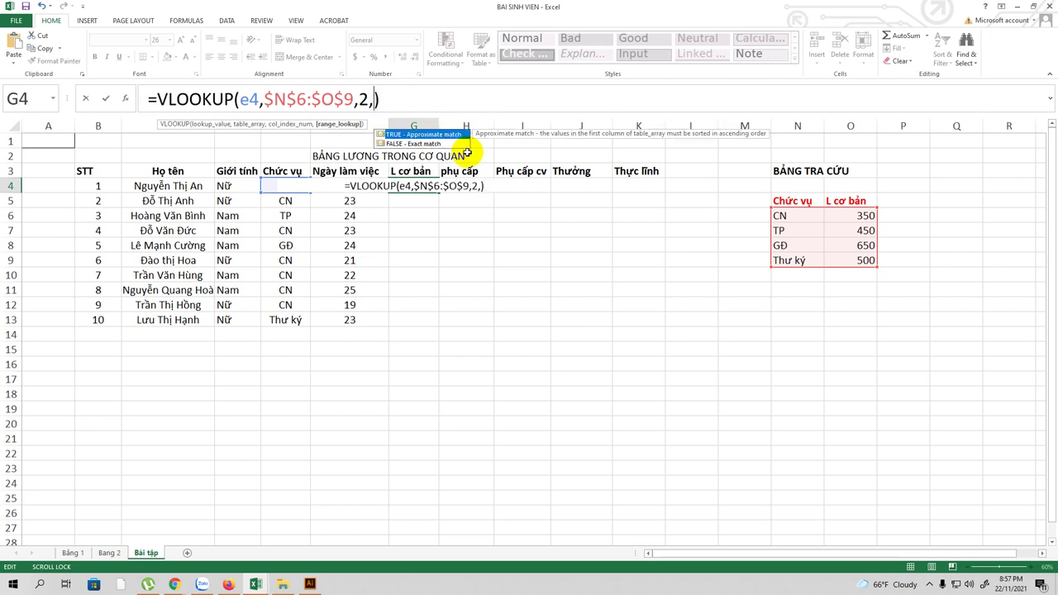
{"action": "type", "text": "0"}
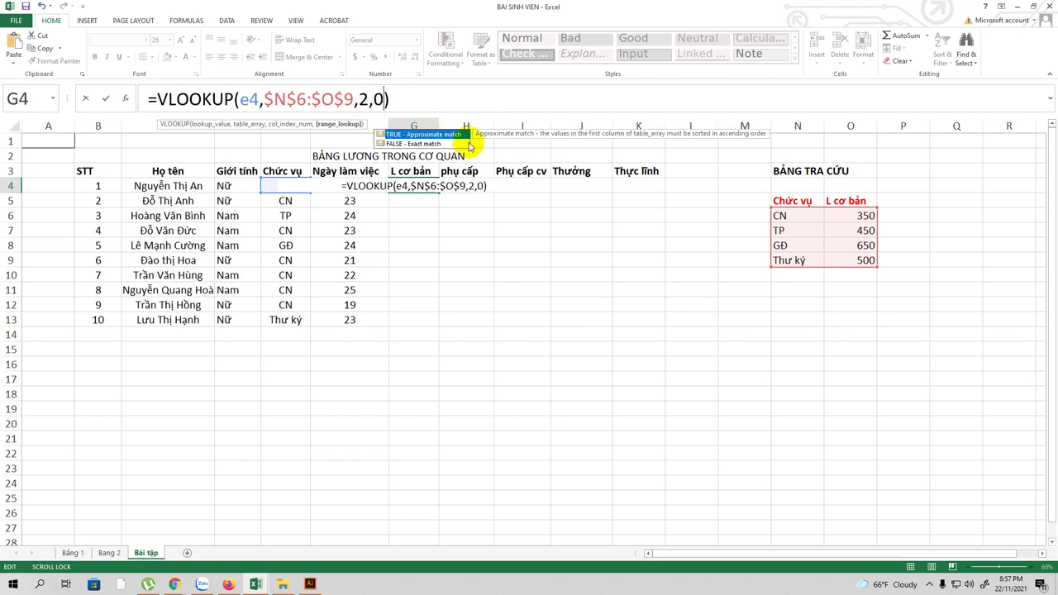
{"action": "left_click", "coordinate": [423, 98]}
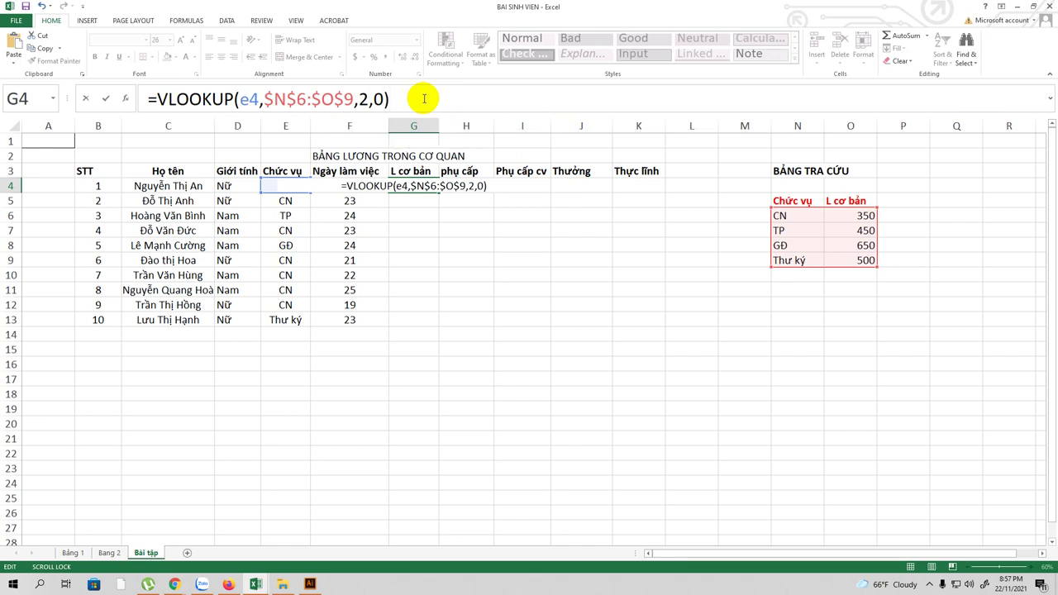
{"action": "key", "text": "Return"}
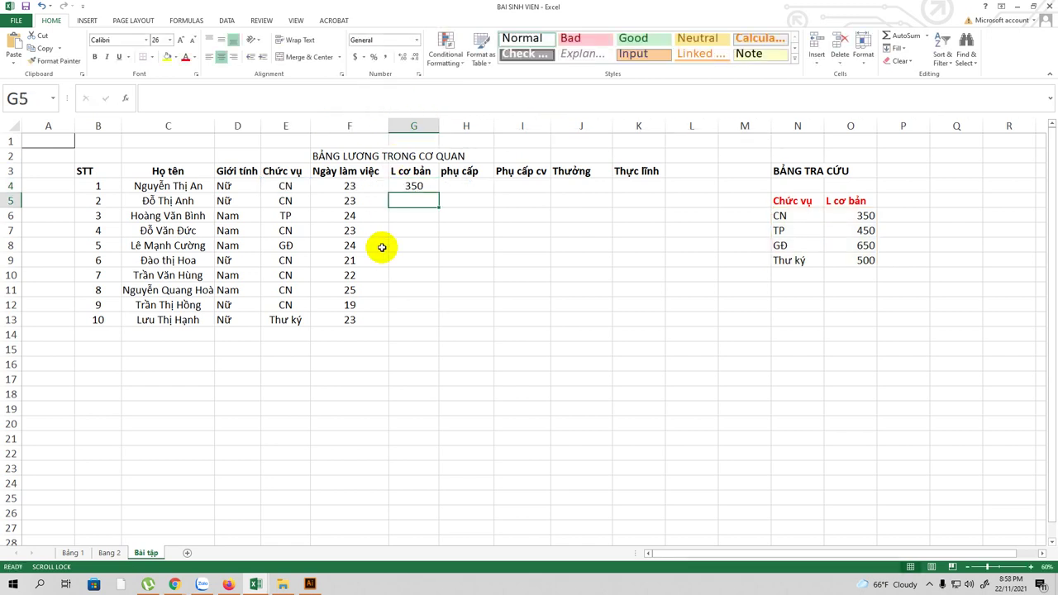
Fill the G4 formula down through G13 and check the results for the GĐ, Thư ký and TP rows
{"action": "left_click", "coordinate": [417, 183]}
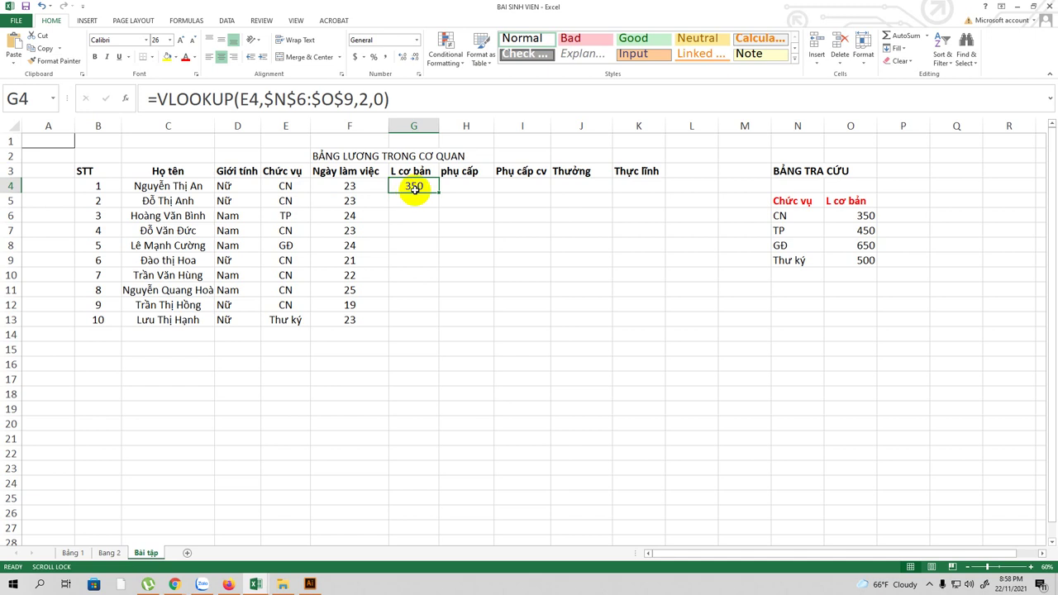
{"action": "left_click_drag", "start_coordinate": [439, 192], "coordinate": [438, 324]}
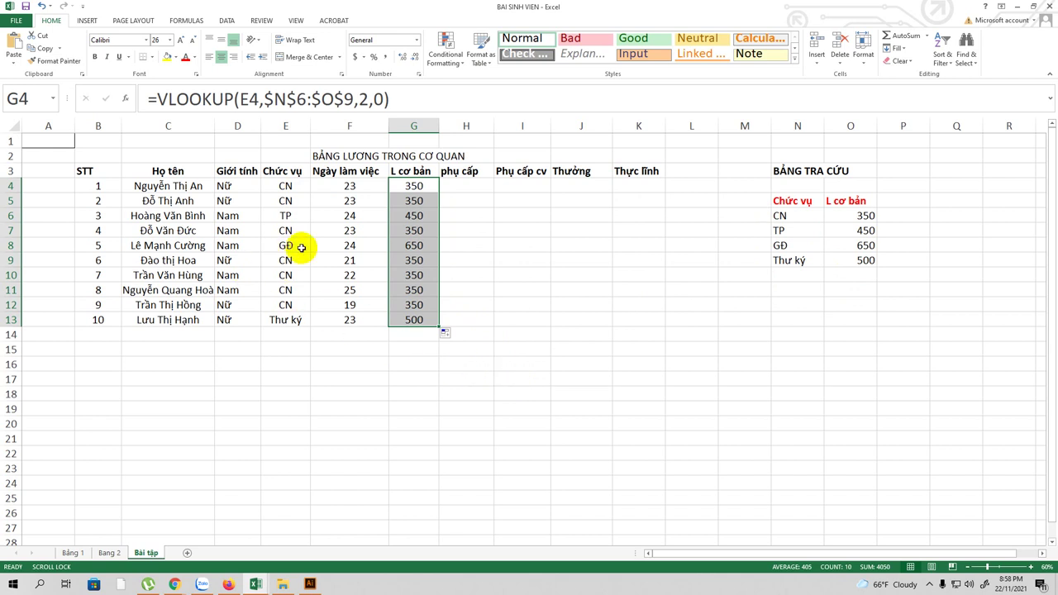
{"action": "left_click", "coordinate": [411, 246]}
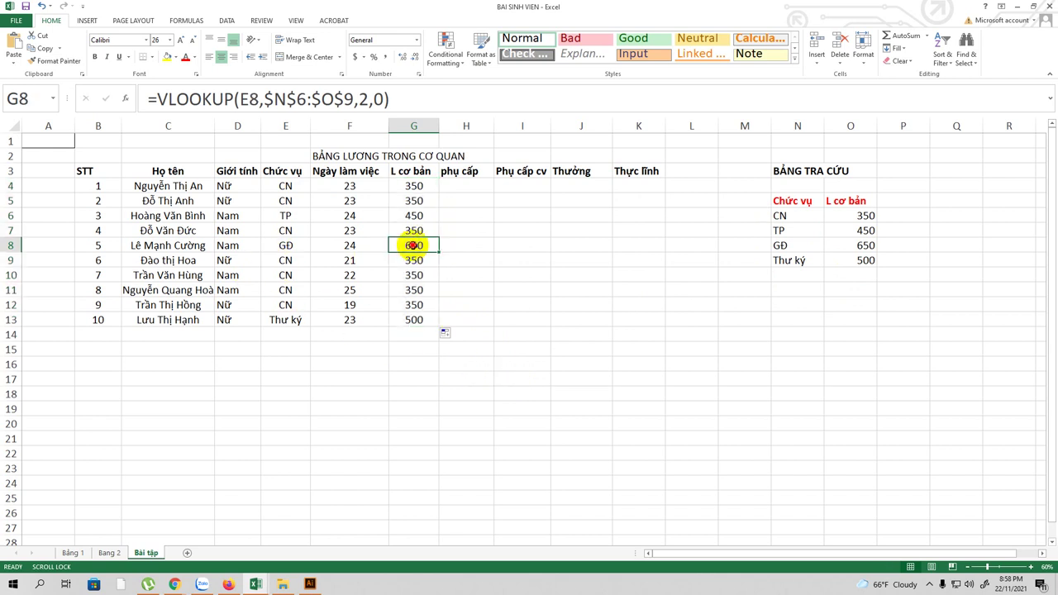
{"action": "left_click", "coordinate": [414, 321]}
{"action": "left_click", "coordinate": [413, 215]}
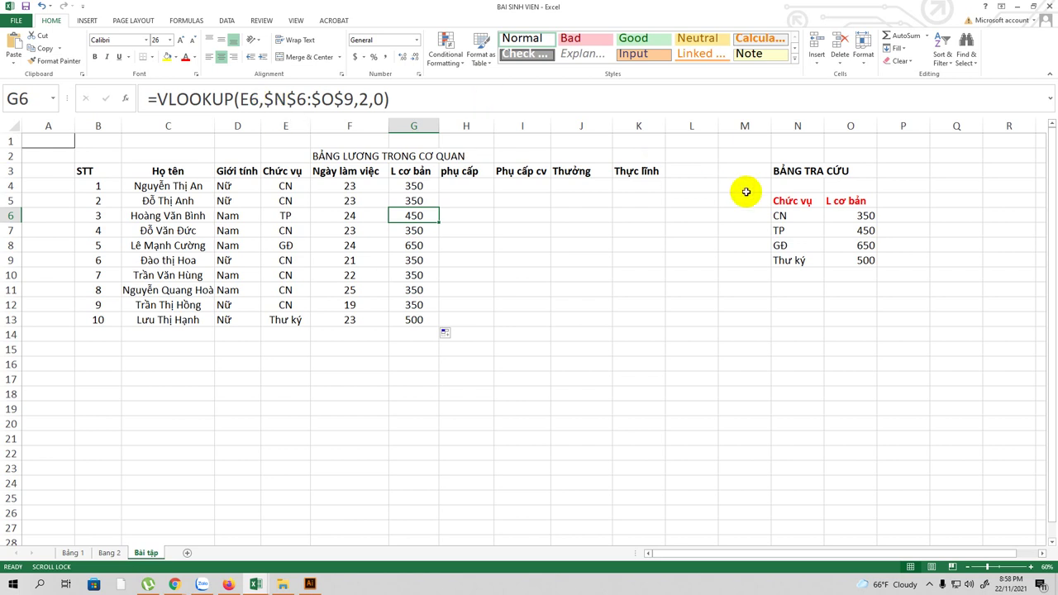
Examine the copied formulas in G4:G13, comparing their relative position reference with the fixed lookup range
{"action": "left_click", "coordinate": [277, 99]}
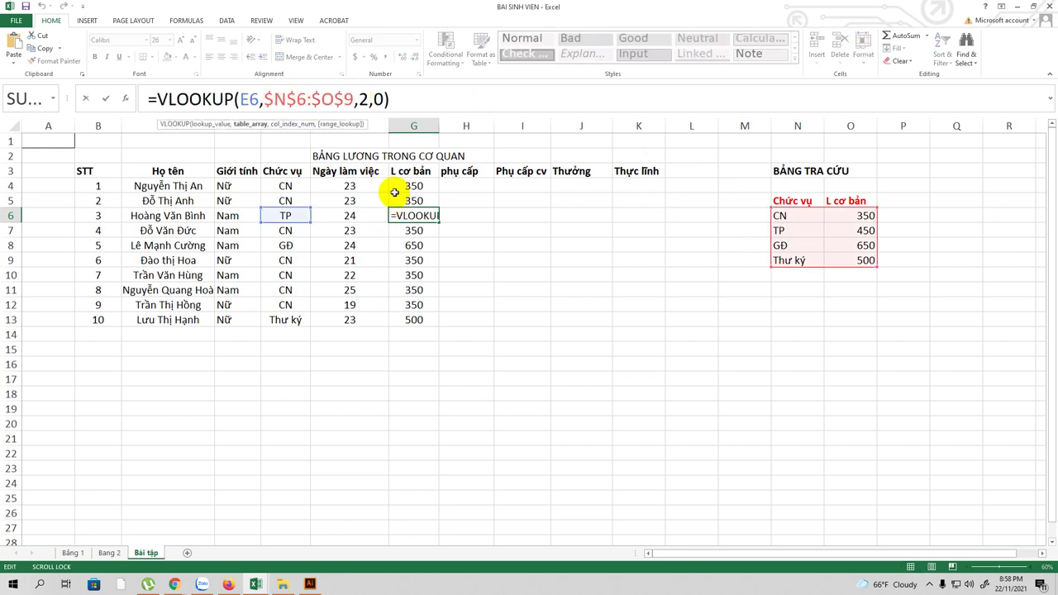
{"action": "left_click", "coordinate": [403, 100]}
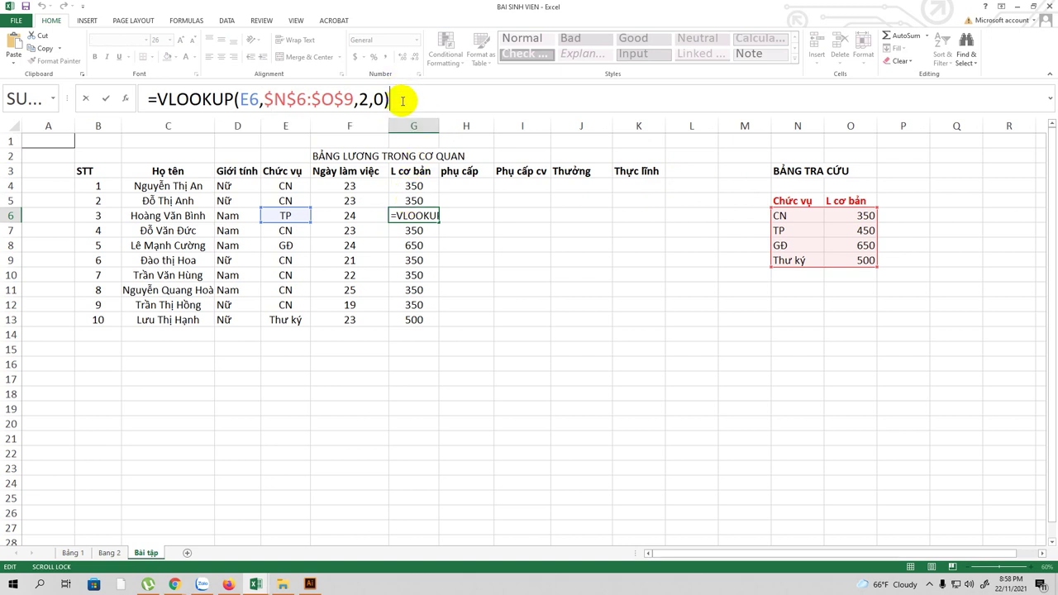
{"action": "key", "text": "Return"}
{"action": "left_click", "coordinate": [415, 186]}
{"action": "left_click", "coordinate": [414, 202]}
{"action": "left_click", "coordinate": [414, 218]}
{"action": "left_click", "coordinate": [414, 232]}
{"action": "left_click", "coordinate": [414, 247]}
{"action": "left_click", "coordinate": [414, 260]}
{"action": "left_click", "coordinate": [414, 276]}
{"action": "left_click", "coordinate": [414, 290]}
{"action": "left_click", "coordinate": [414, 305]}
{"action": "left_click", "coordinate": [414, 320]}
{"action": "left_click", "coordinate": [414, 290]}
{"action": "left_click", "coordinate": [414, 276]}
{"action": "left_click", "coordinate": [414, 260]}
{"action": "left_click", "coordinate": [414, 246]}
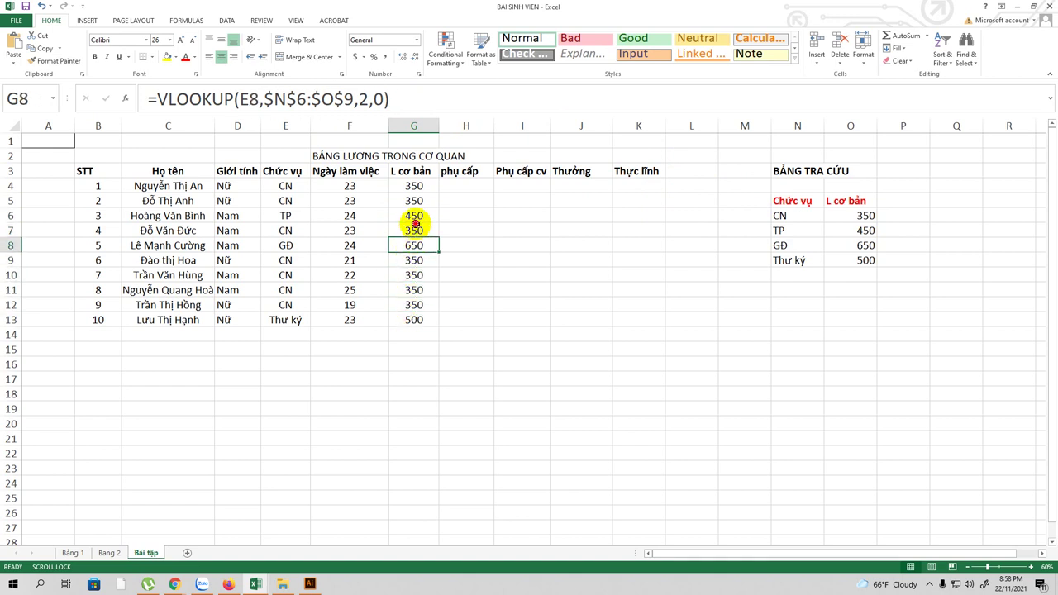
{"action": "left_click", "coordinate": [414, 231]}
{"action": "left_click", "coordinate": [414, 216]}
{"action": "left_click", "coordinate": [414, 201]}
{"action": "left_click", "coordinate": [414, 231]}
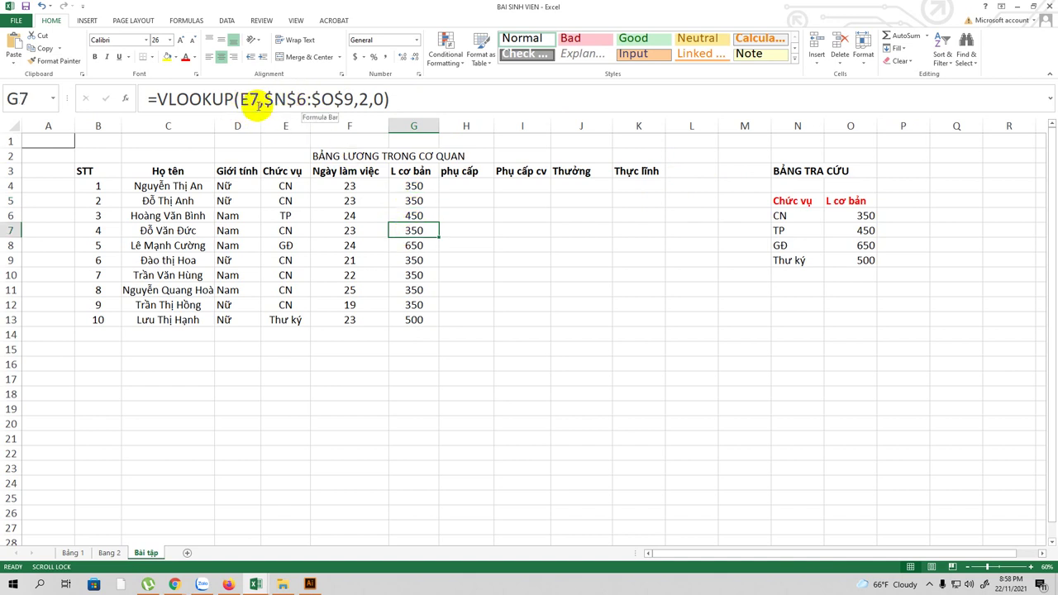
{"action": "left_click", "coordinate": [414, 201]}
{"action": "left_click", "coordinate": [414, 216]}
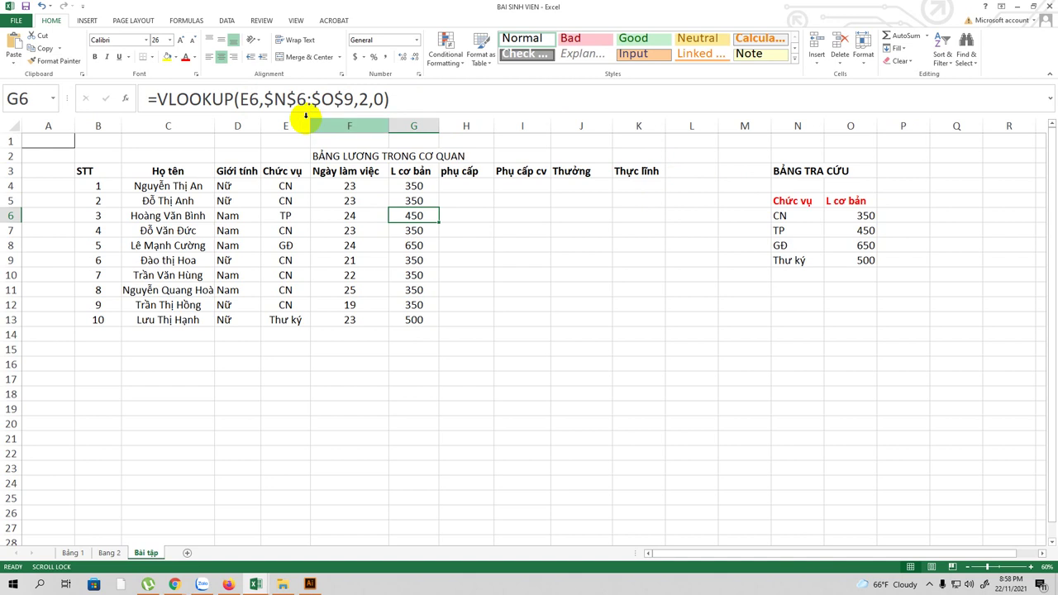
{"action": "left_click", "coordinate": [413, 186]}
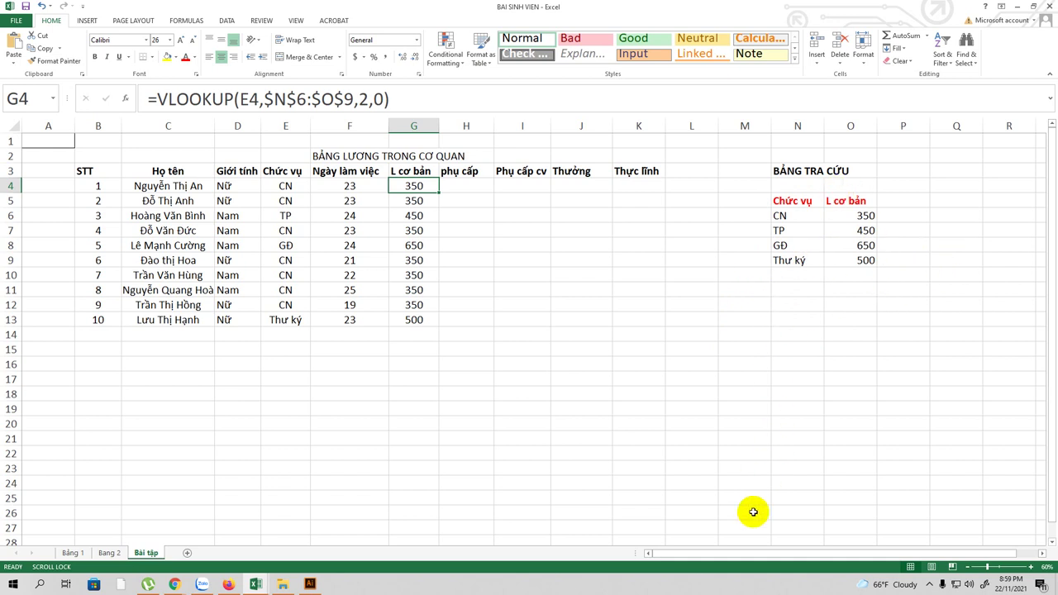
Add the heading "phụ cấp" in P5 beside the lookup headings, and switch to Illustrator to consult the allowance rules
{"action": "left_click_drag", "start_coordinate": [752, 548], "coordinate": [786, 548]}
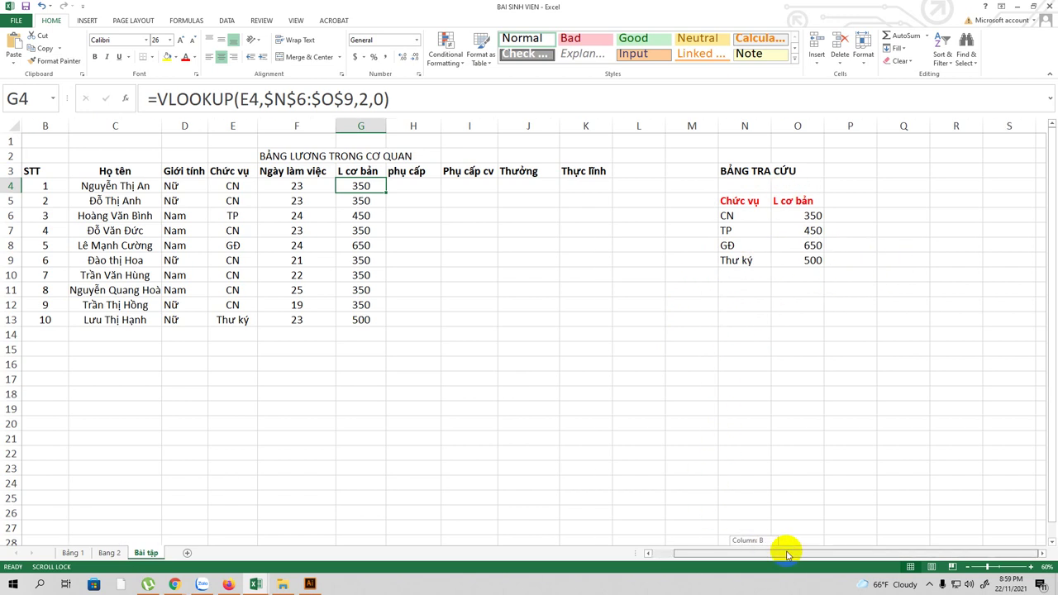
{"action": "left_click", "coordinate": [843, 200]}
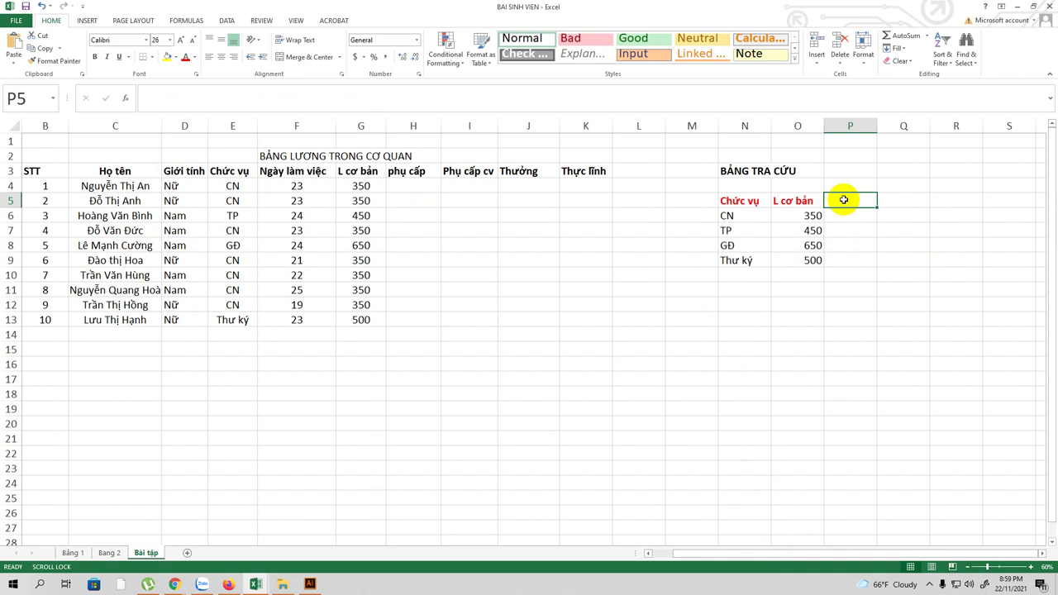
{"action": "type", "text": "phụ cấp"}
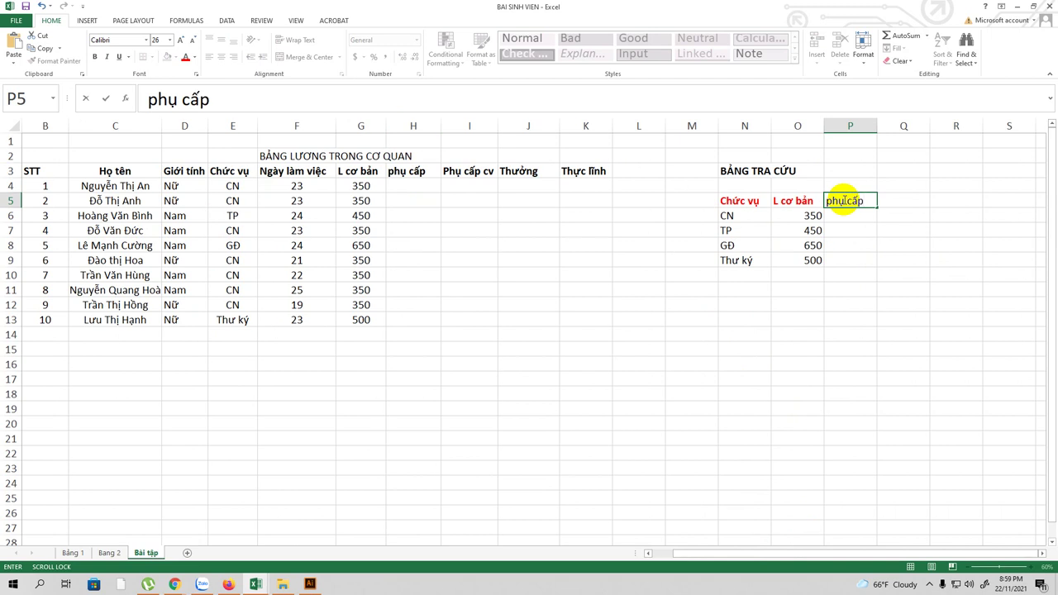
{"action": "left_click", "coordinate": [310, 585]}
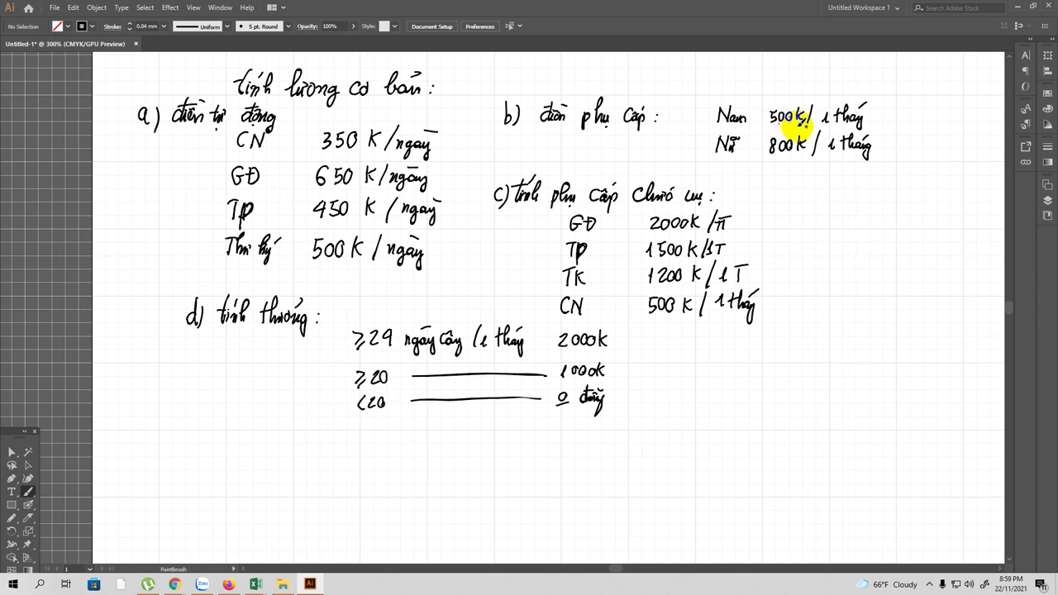
Return to Excel and add the heading "Giới tính" in M5 beside the lookup table's "Chức vụ" heading
{"action": "left_click", "coordinate": [1017, 9]}
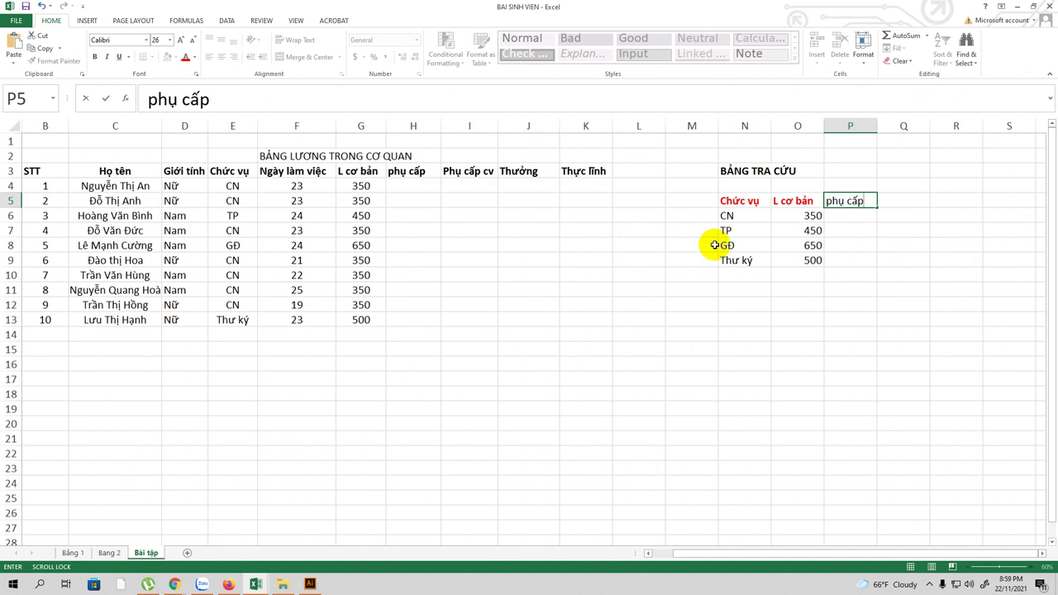
{"action": "left_click", "coordinate": [686, 203]}
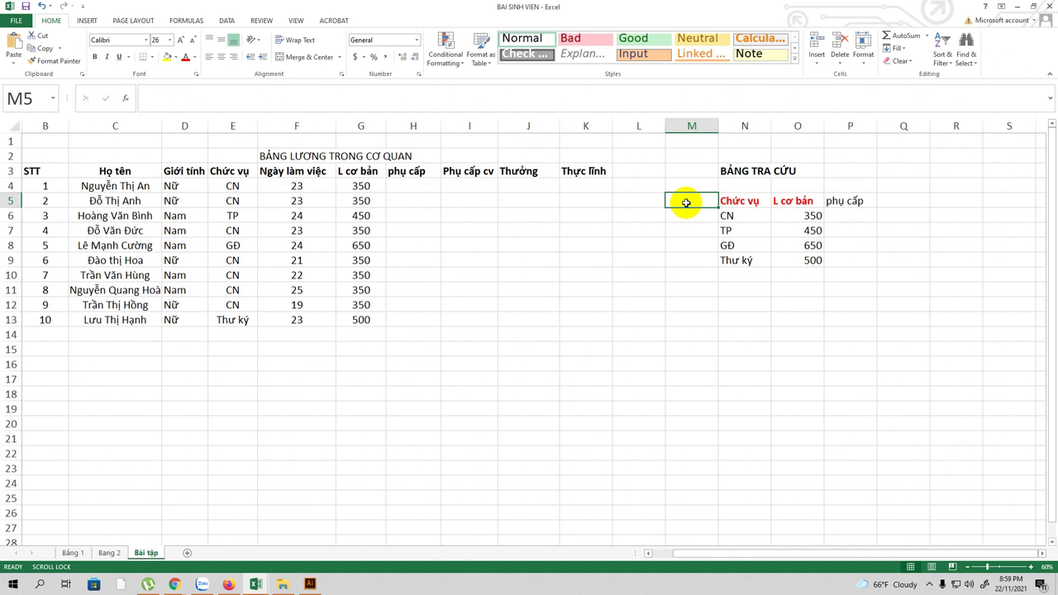
{"action": "type", "text": "Gioi tính"}
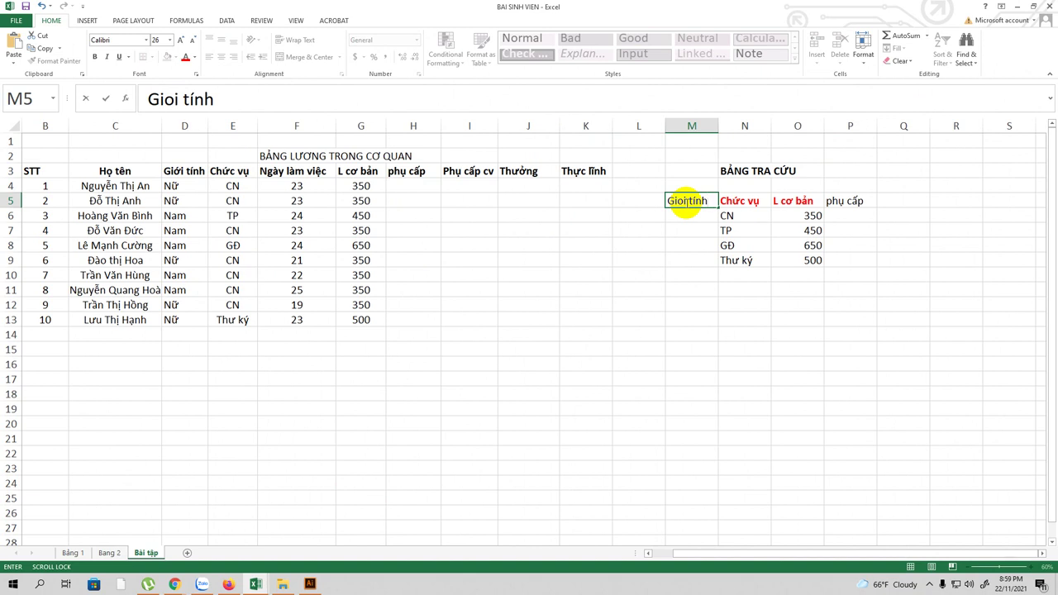
{"action": "left_click", "coordinate": [685, 202]}
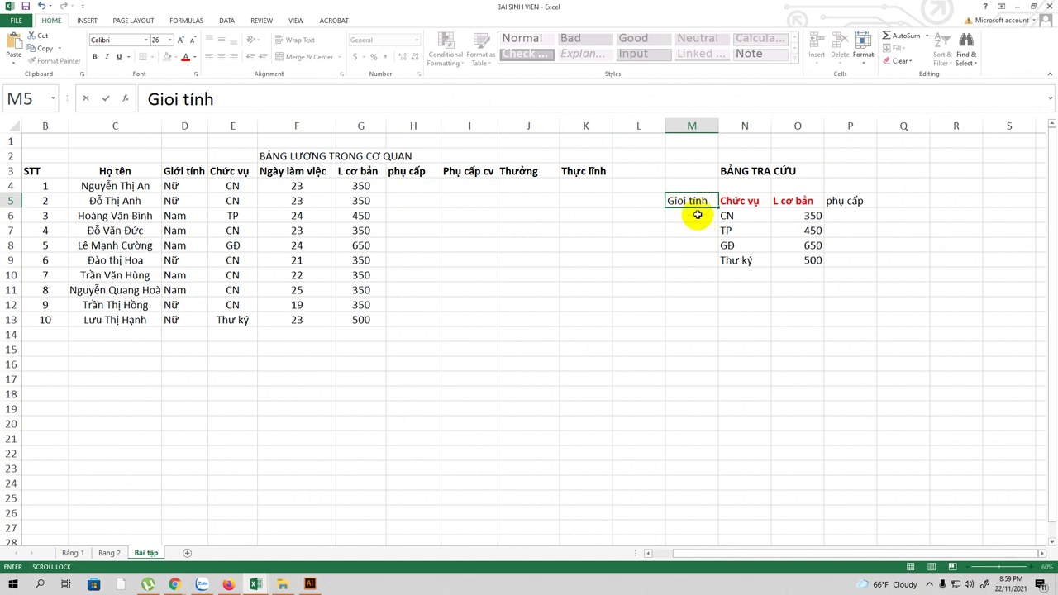
{"action": "key", "text": "BackSpace"}
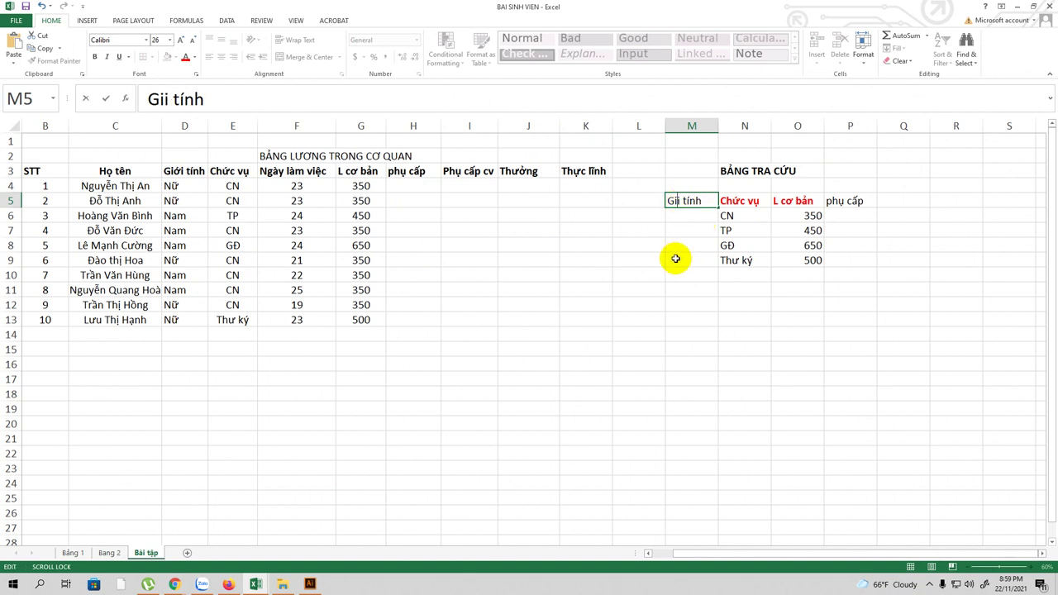
{"action": "type", "text": "ơ"}
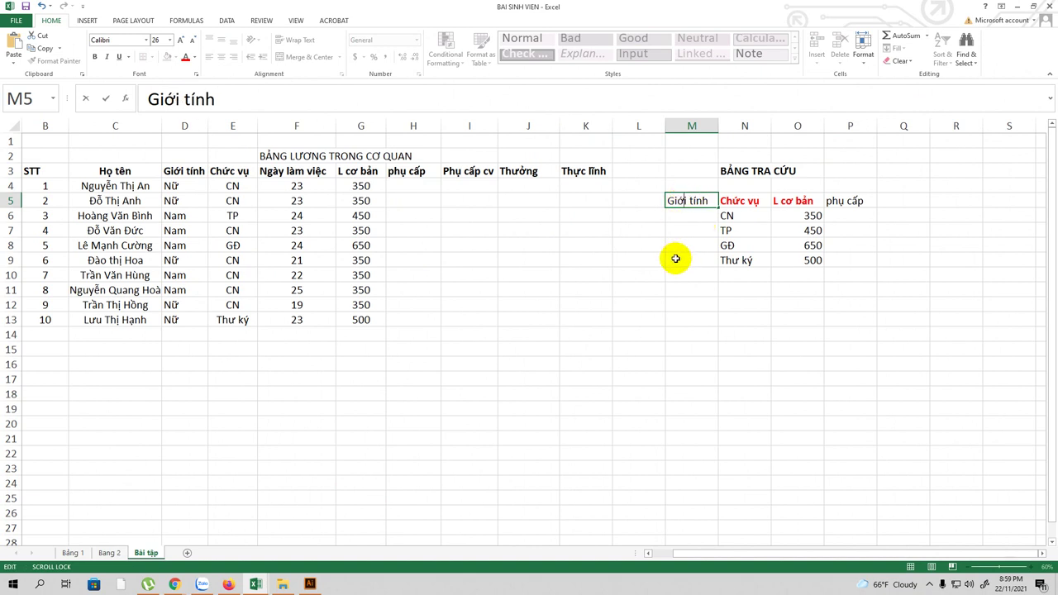
Enter "Nam" in M6 and its allowance 500k in P6, consulting the handwritten allowance rules in Illustrator
{"action": "left_click", "coordinate": [694, 216]}
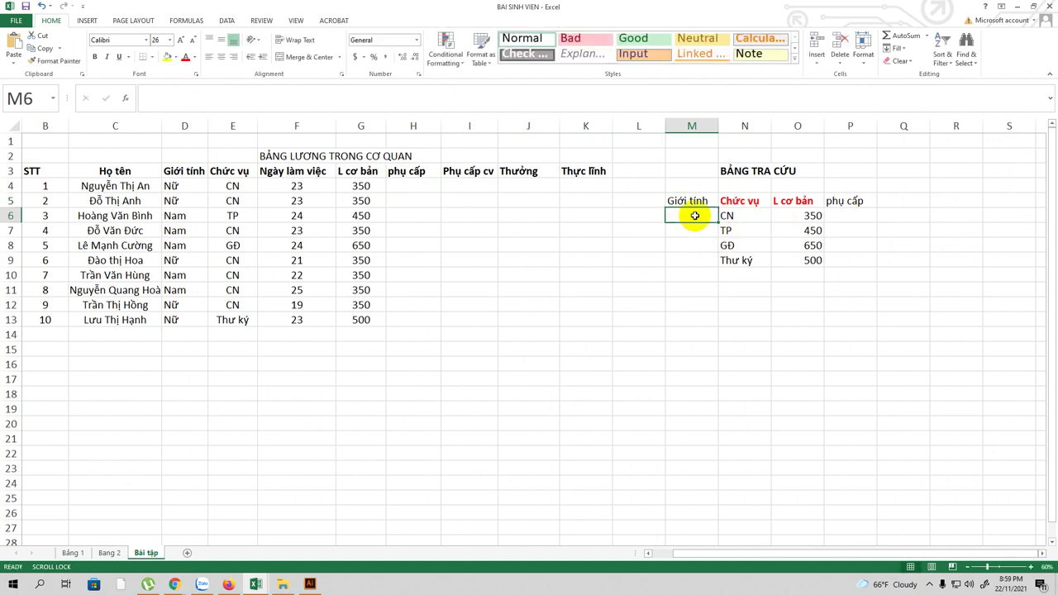
{"action": "type", "text": "Nam"}
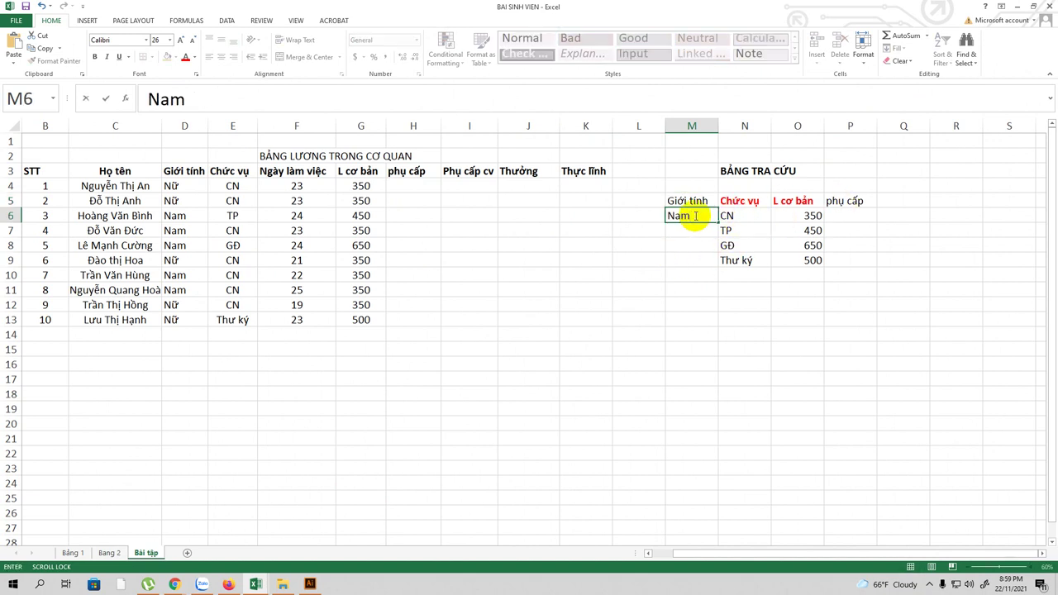
{"action": "left_click", "coordinate": [847, 216]}
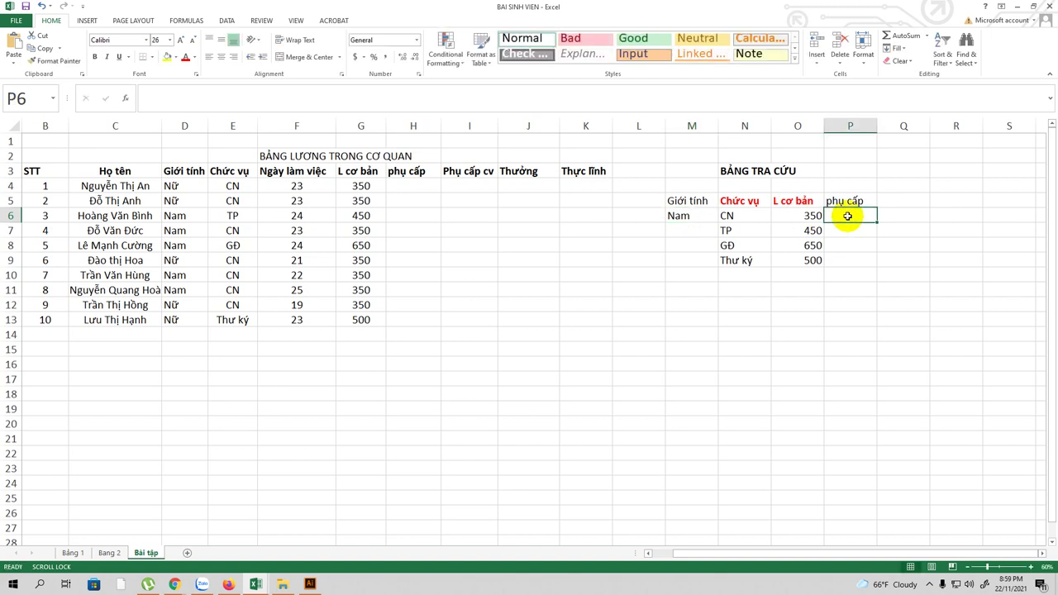
{"action": "left_click", "coordinate": [310, 585]}
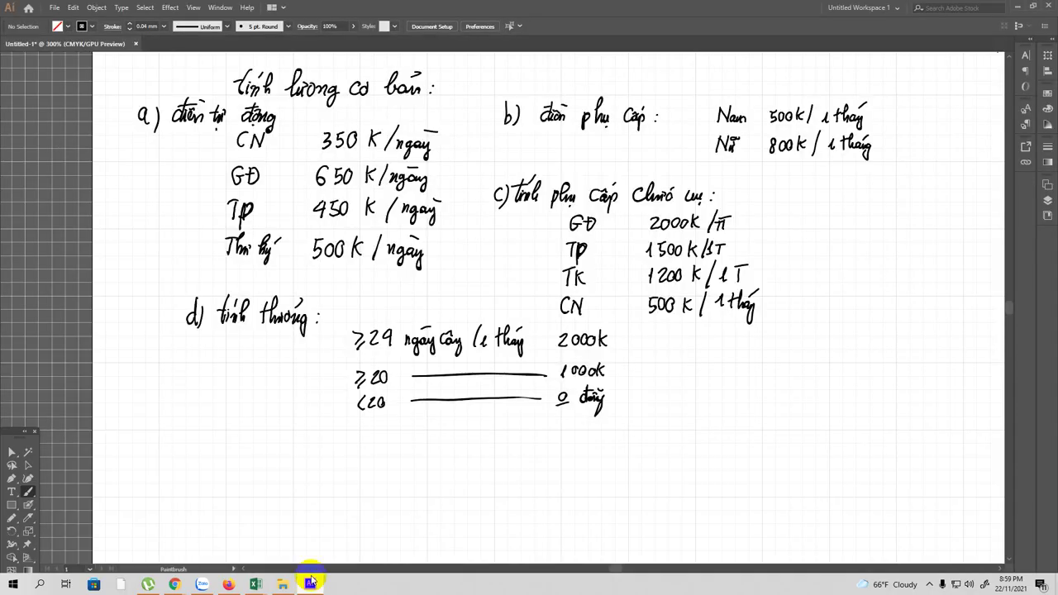
{"action": "left_click", "coordinate": [1021, 7]}
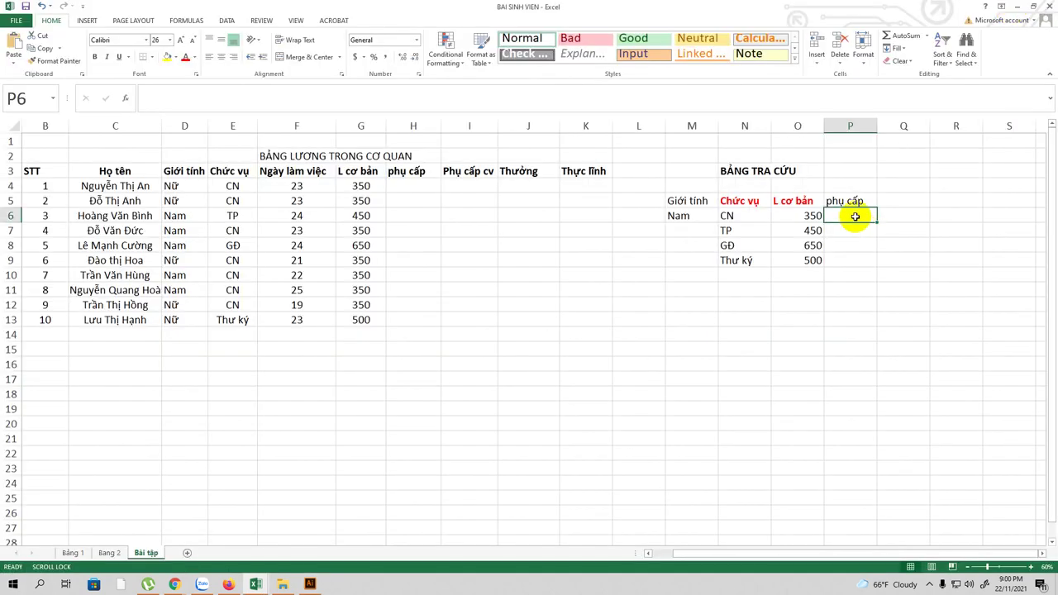
{"action": "type", "text": "500k"}
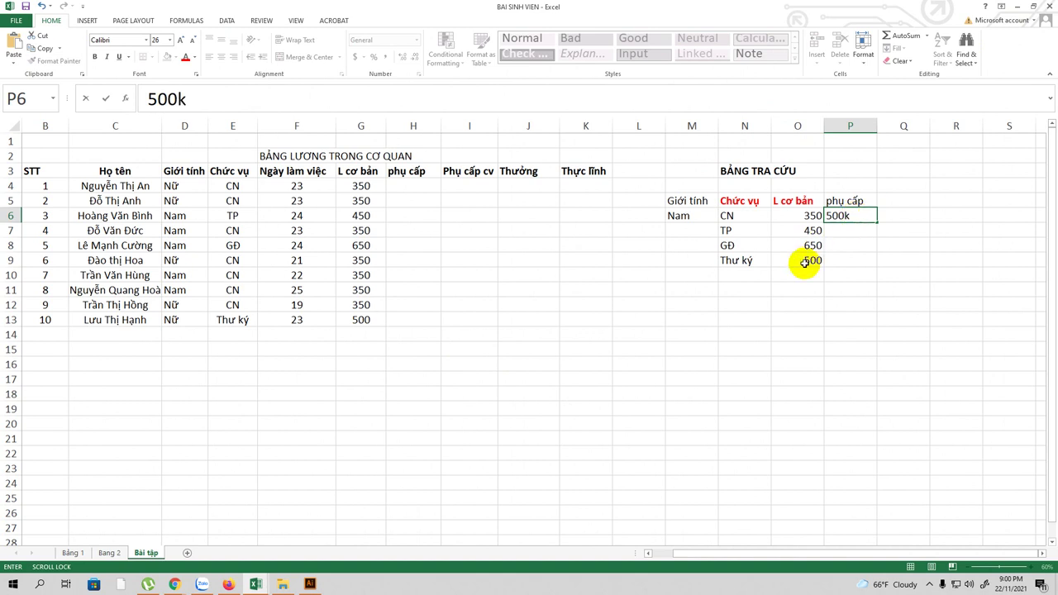
Enter "Nữ" in M7 and its allowance 800k in P7
{"action": "left_click", "coordinate": [691, 231]}
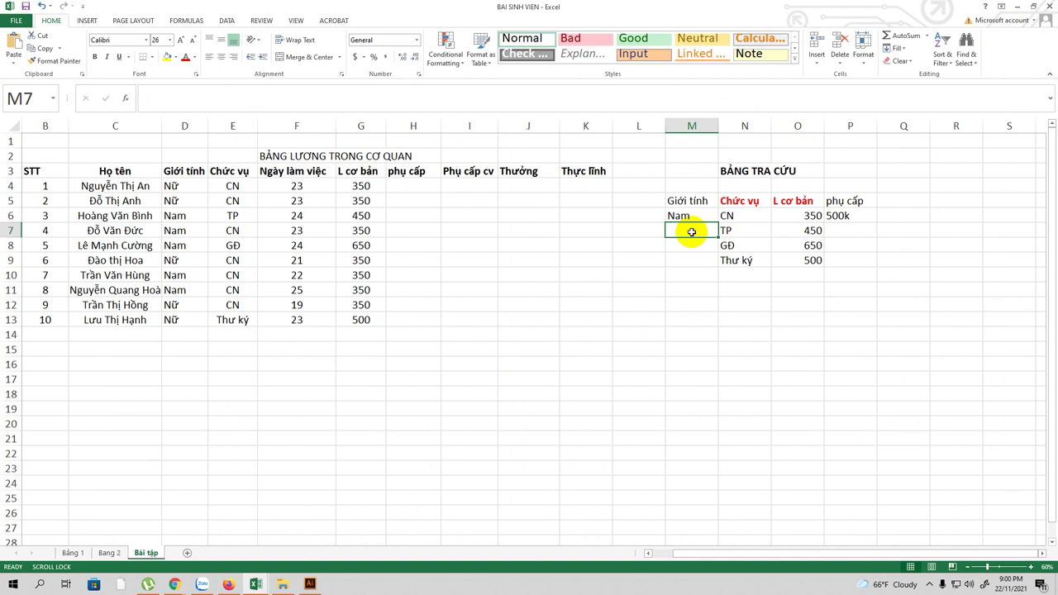
{"action": "type", "text": "Nư"}
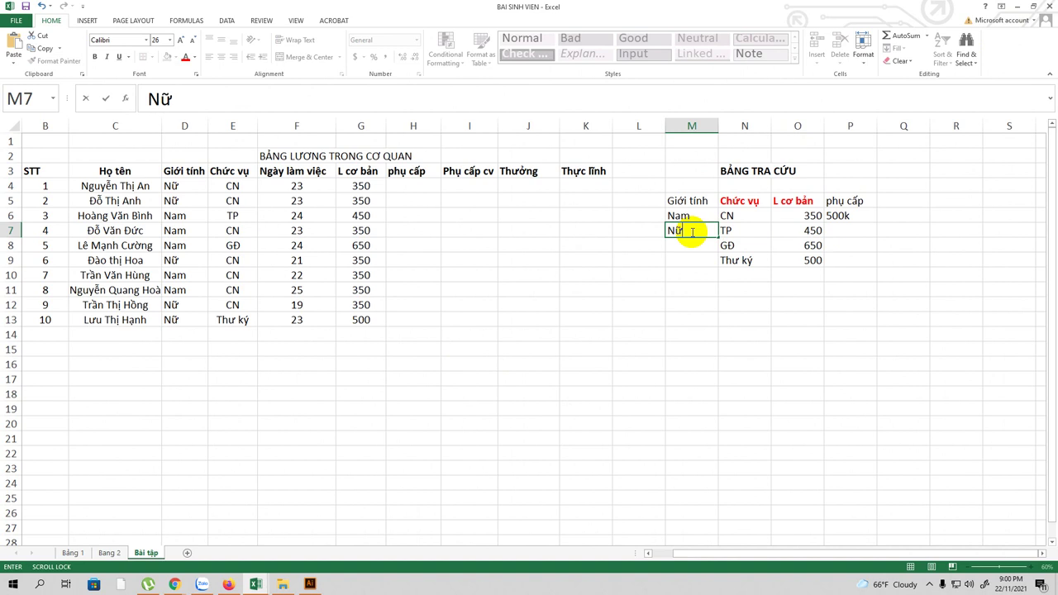
{"action": "left_click", "coordinate": [850, 233]}
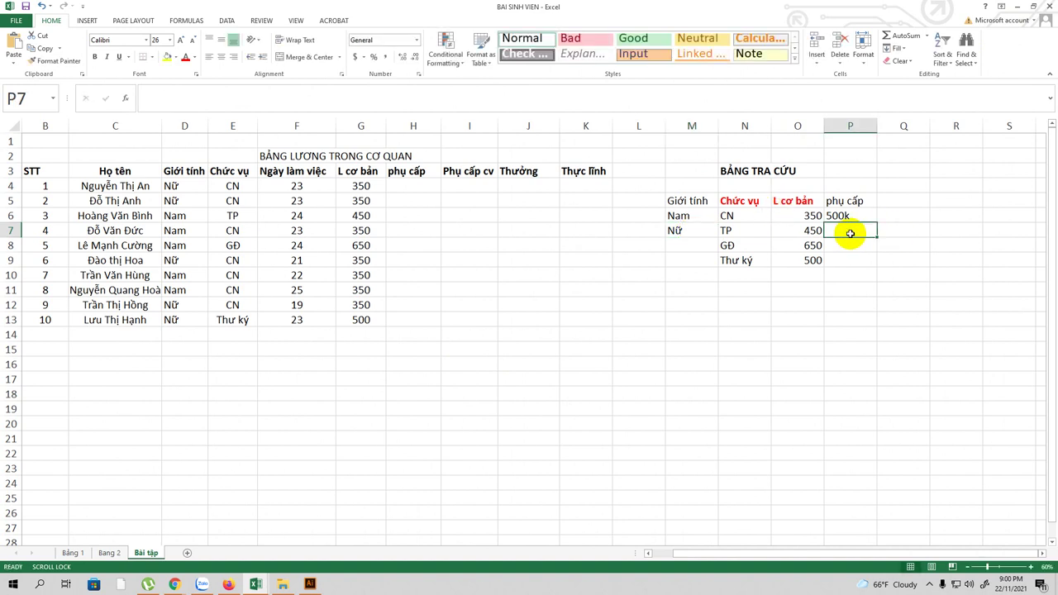
{"action": "type", "text": "800k"}
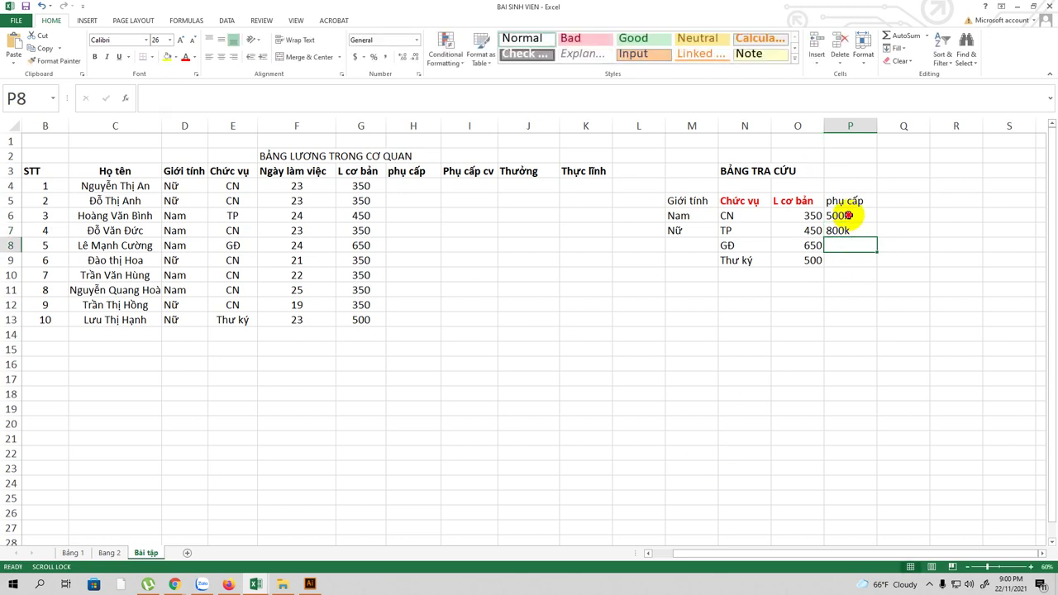
Remove the "k" suffix from the allowances so P6 holds 500 and P7 holds 800
{"action": "left_click", "coordinate": [860, 215]}
{"action": "double_click", "coordinate": [862, 215]}
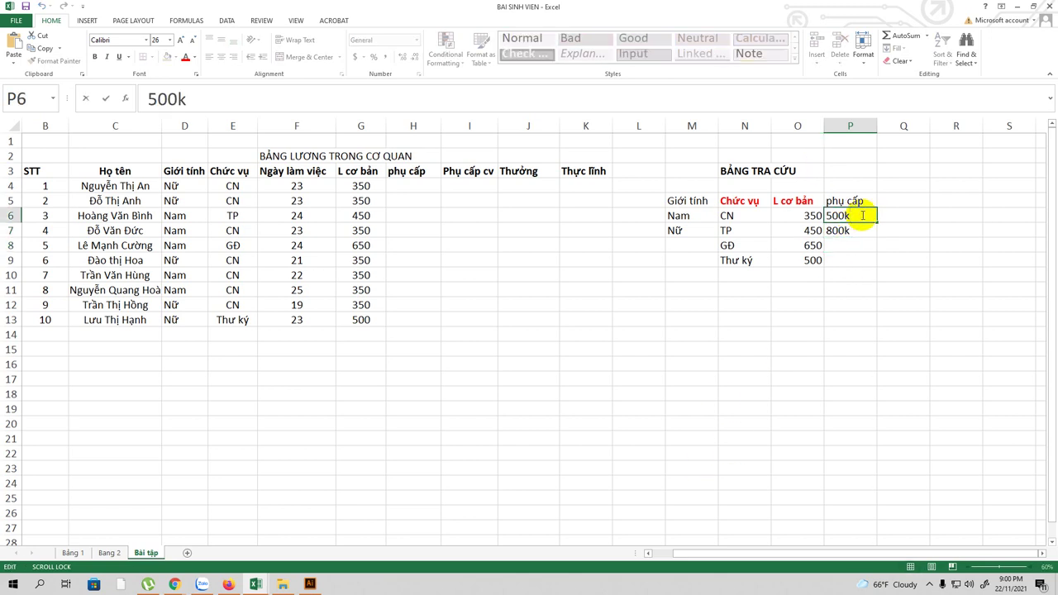
{"action": "double_click", "coordinate": [855, 230]}
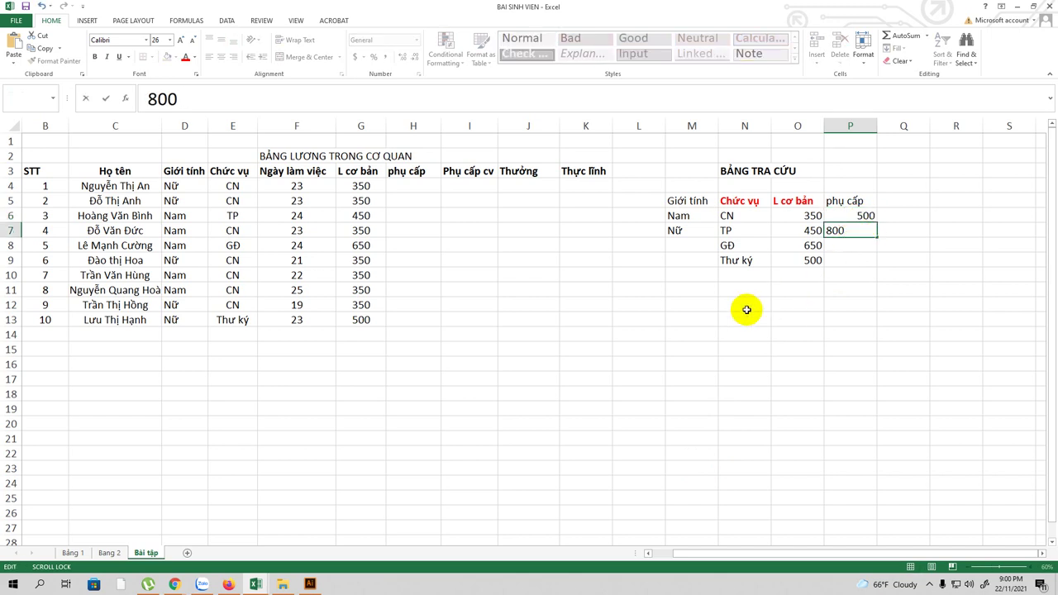
{"action": "left_click", "coordinate": [686, 246]}
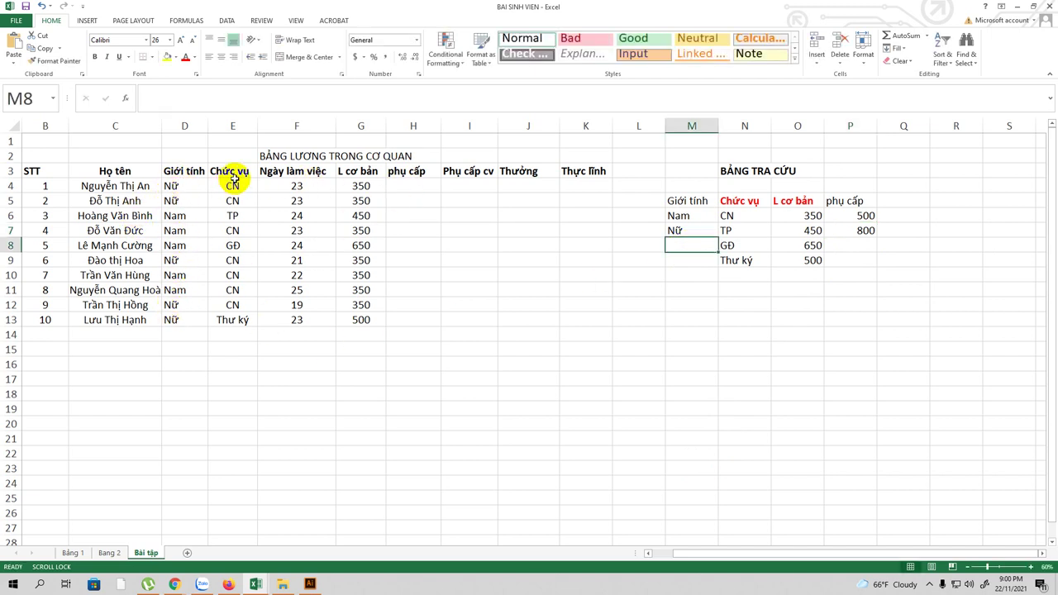
Start a VLOOKUP formula in H4 of the "phụ cấp" column with the gender cell D4 as lookup value
{"action": "left_click", "coordinate": [415, 186]}
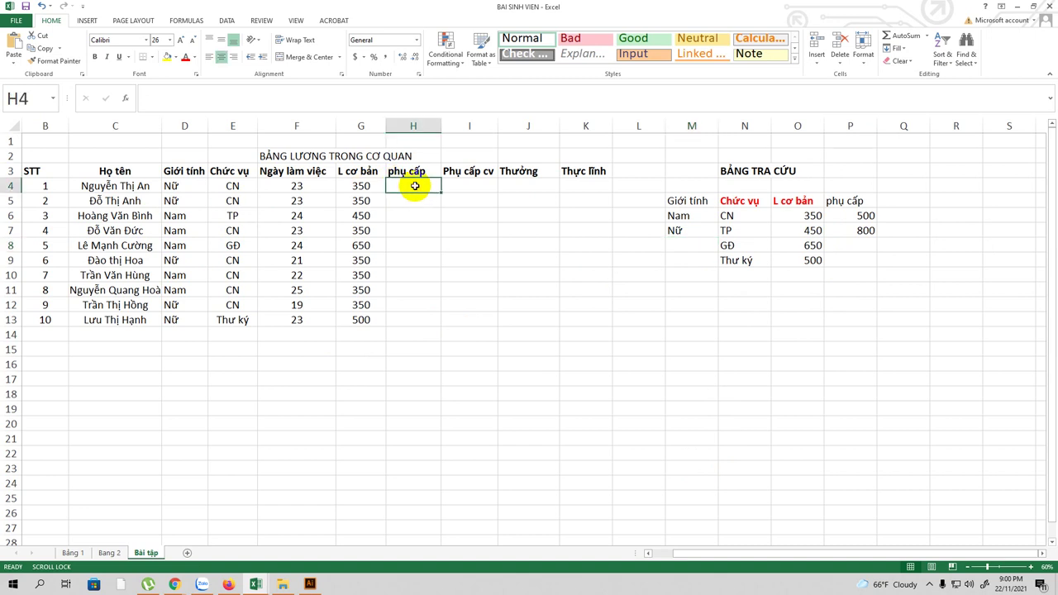
{"action": "type", "text": "="}
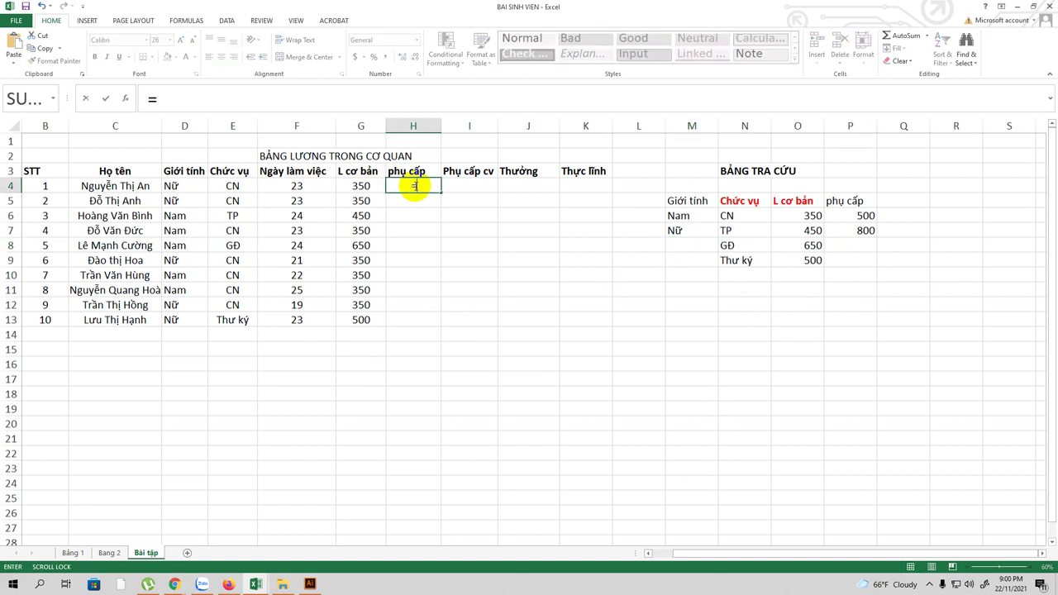
{"action": "type", "text": "Vll"}
{"action": "key", "text": "BackSpace"}
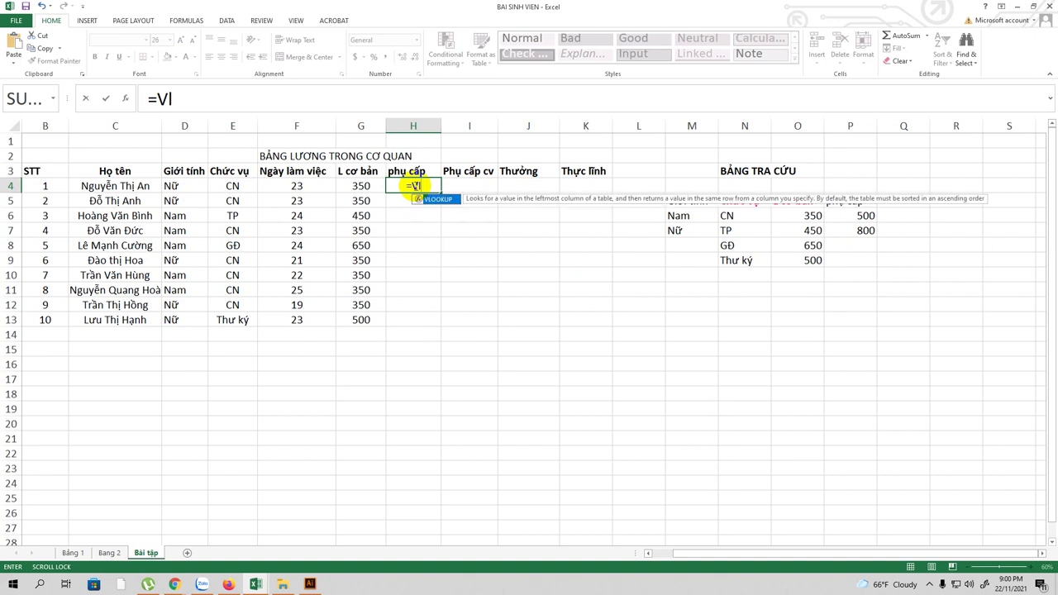
{"action": "type", "text": "oo"}
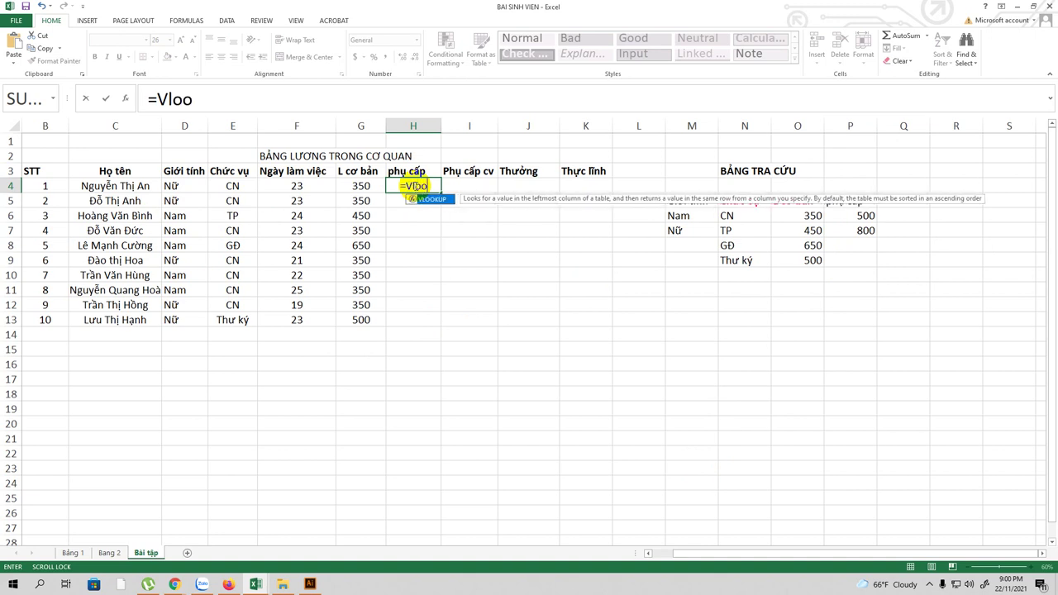
{"action": "type", "text": "kup("}
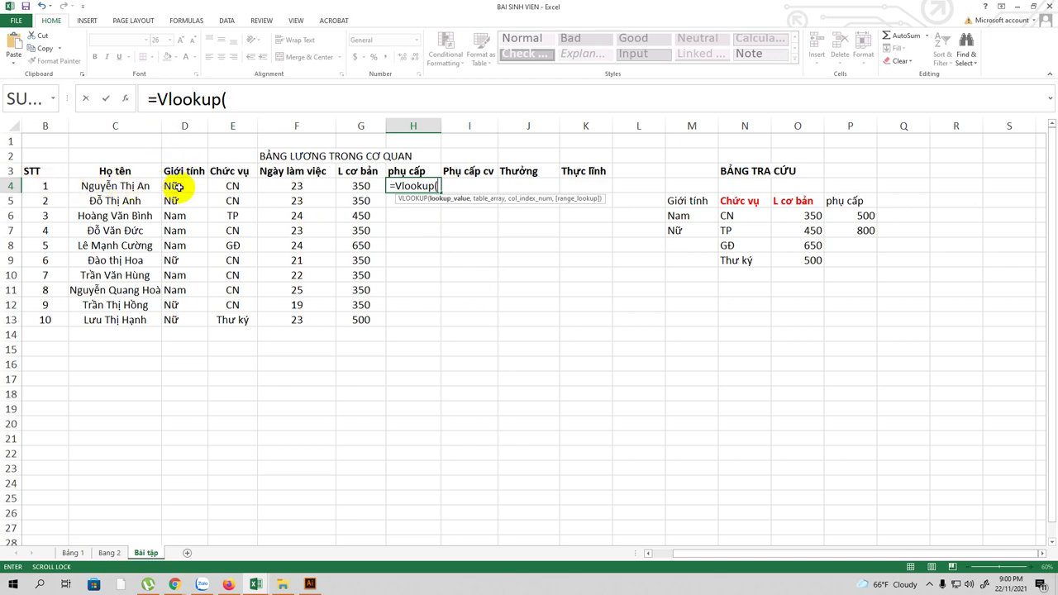
{"action": "left_click", "coordinate": [244, 99]}
{"action": "type", "text": "D4"}
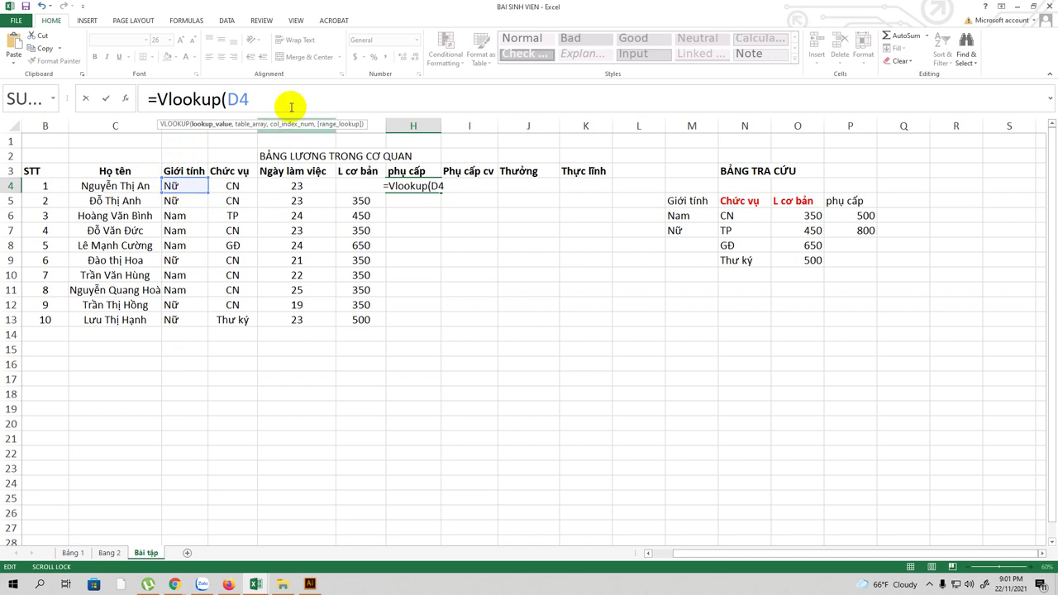
{"action": "type", "text": ","}
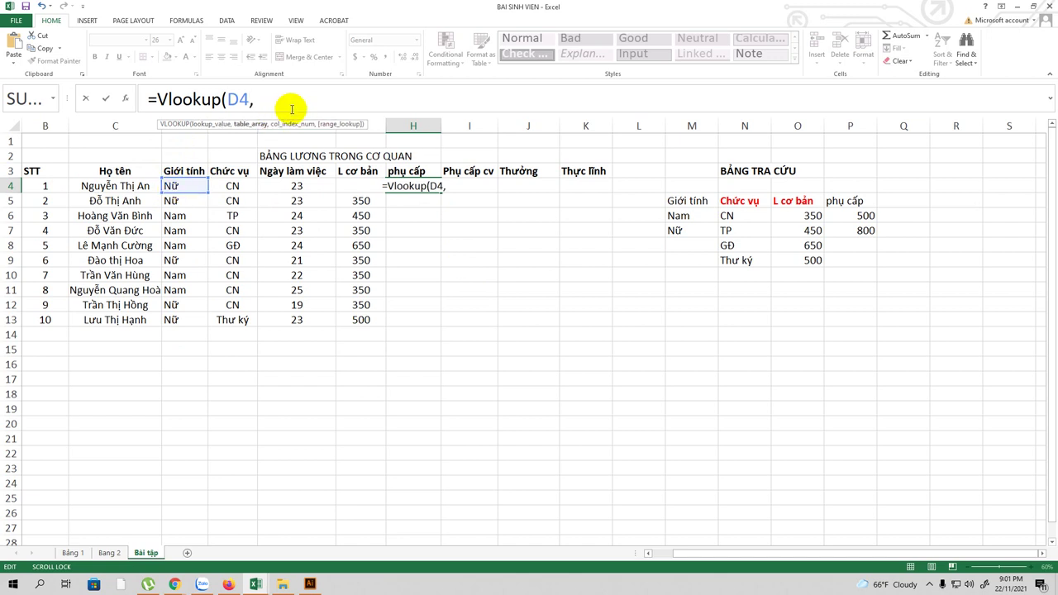
Set the H4 formula's table array to M6:P7 and make it absolute as $M$6:$P$7
{"action": "left_click_drag", "start_coordinate": [670, 216], "coordinate": [860, 230]}
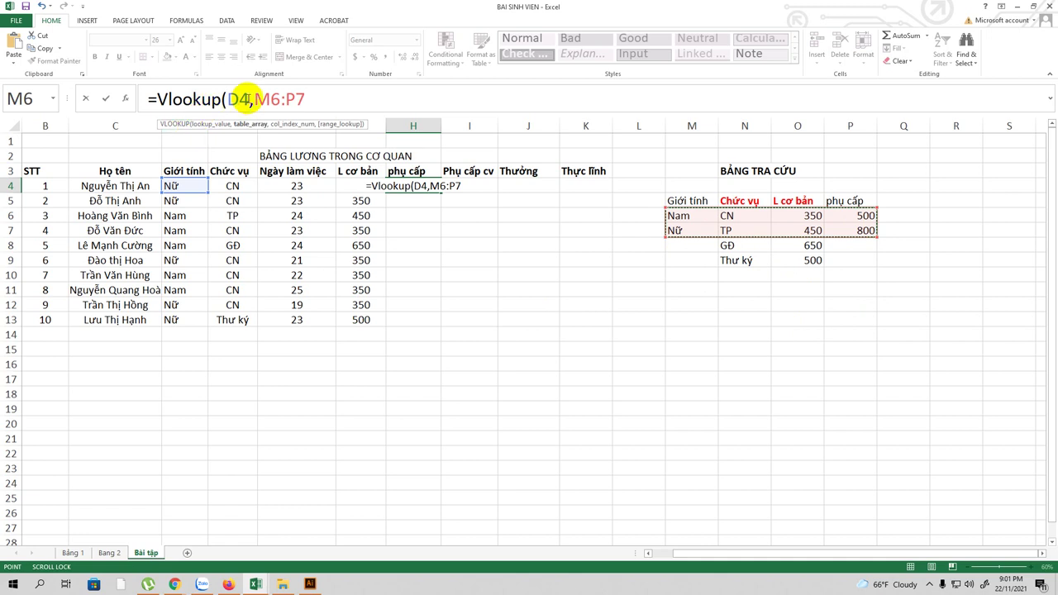
{"action": "left_click", "coordinate": [254, 98]}
{"action": "type", "text": "$"}
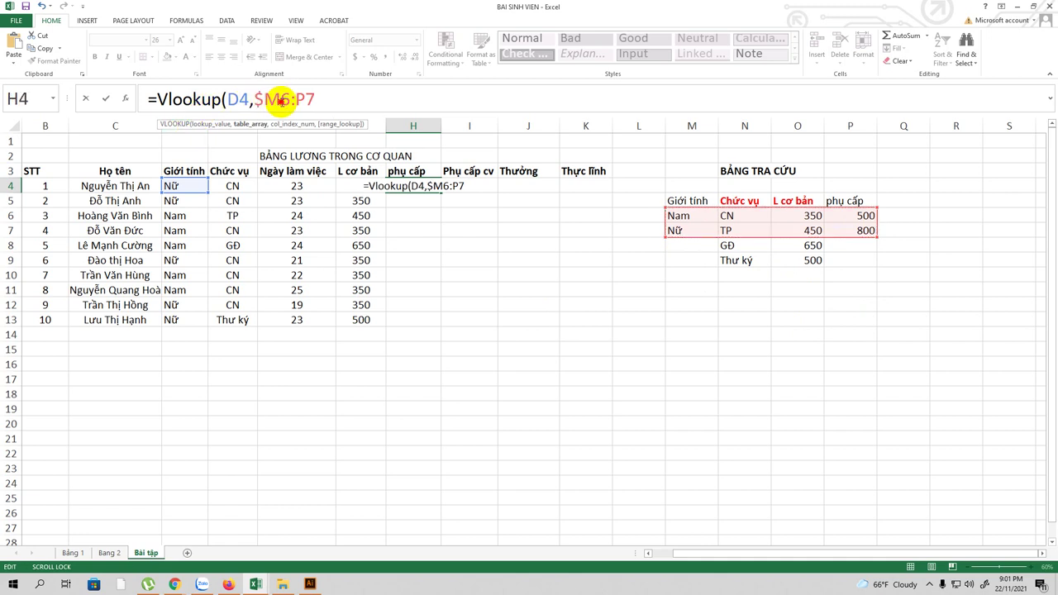
{"action": "left_click", "coordinate": [281, 98]}
{"action": "type", "text": "$M"}
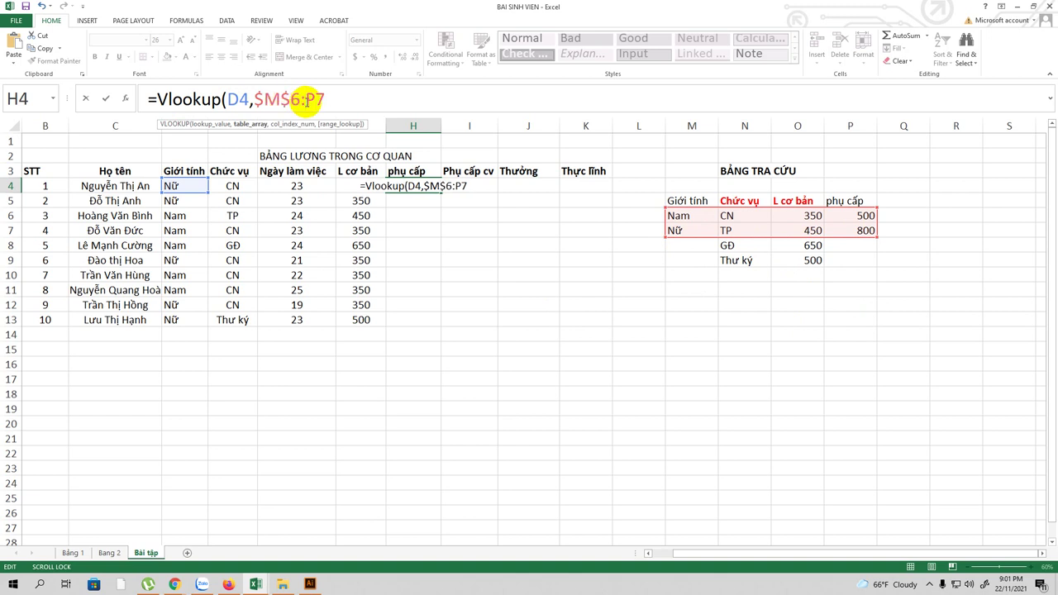
{"action": "type", "text": "$6:"}
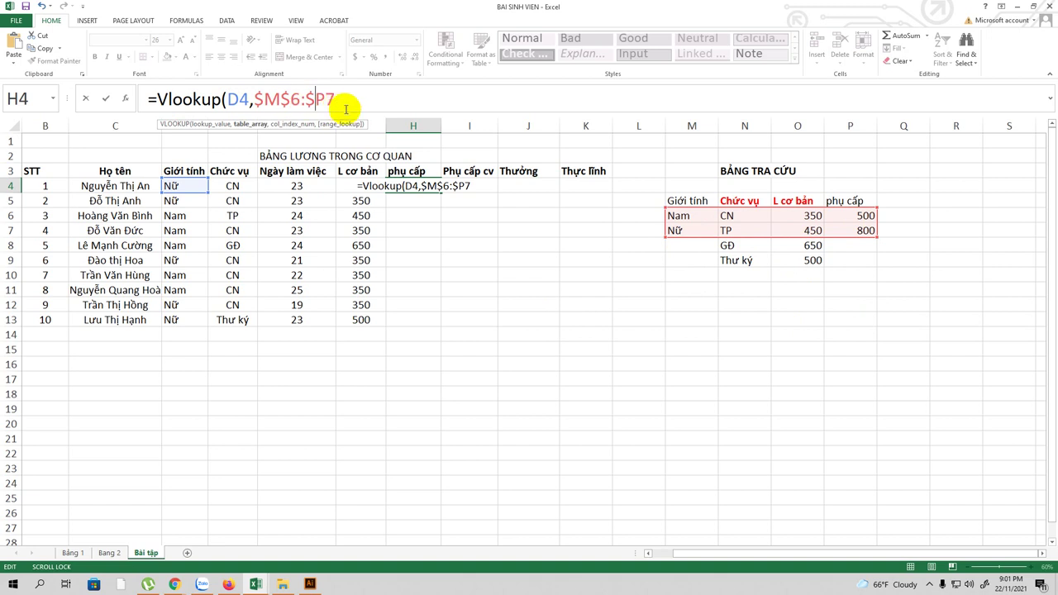
{"action": "type", "text": "$"}
{"action": "left_click", "coordinate": [373, 100]}
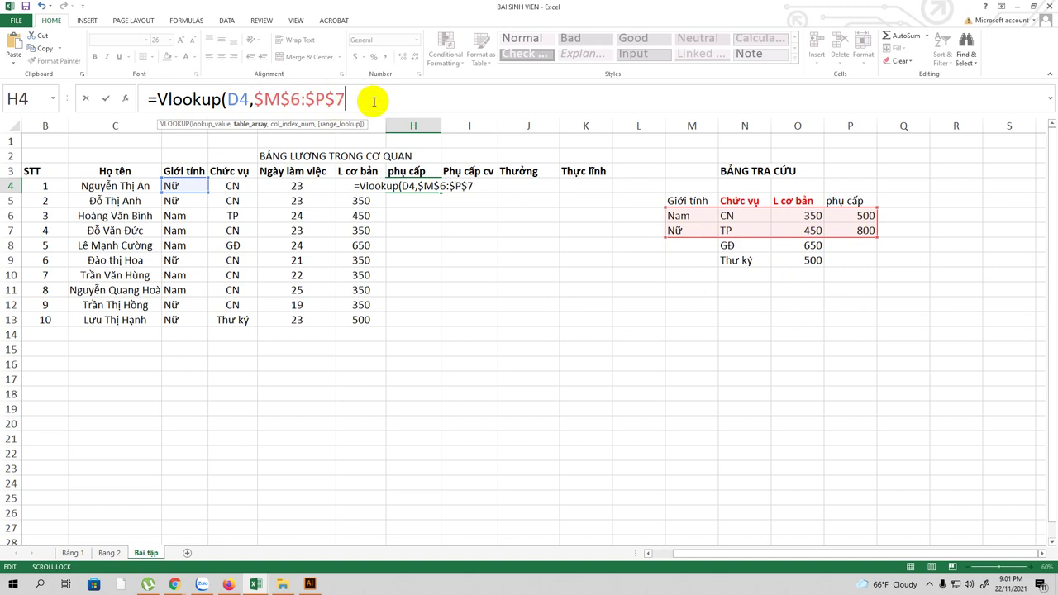
{"action": "type", "text": ","}
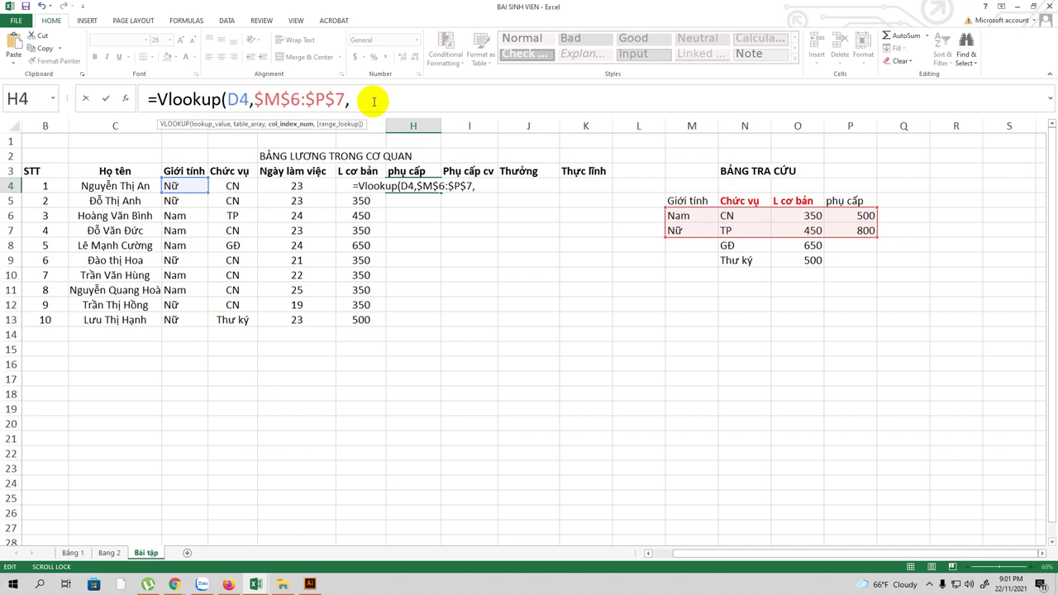
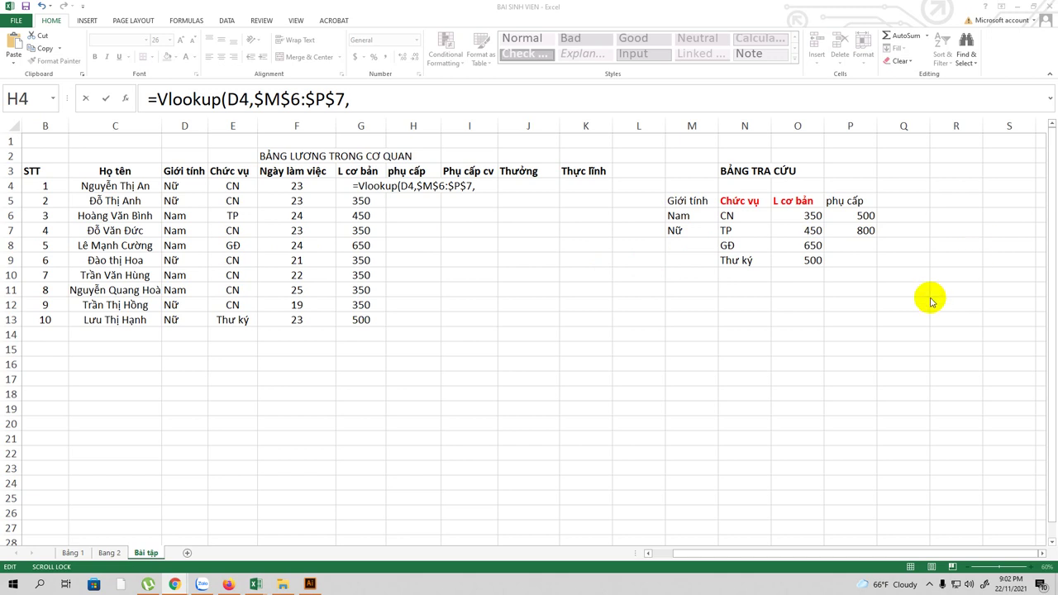
{"action": "left_click", "coordinate": [364, 99]}
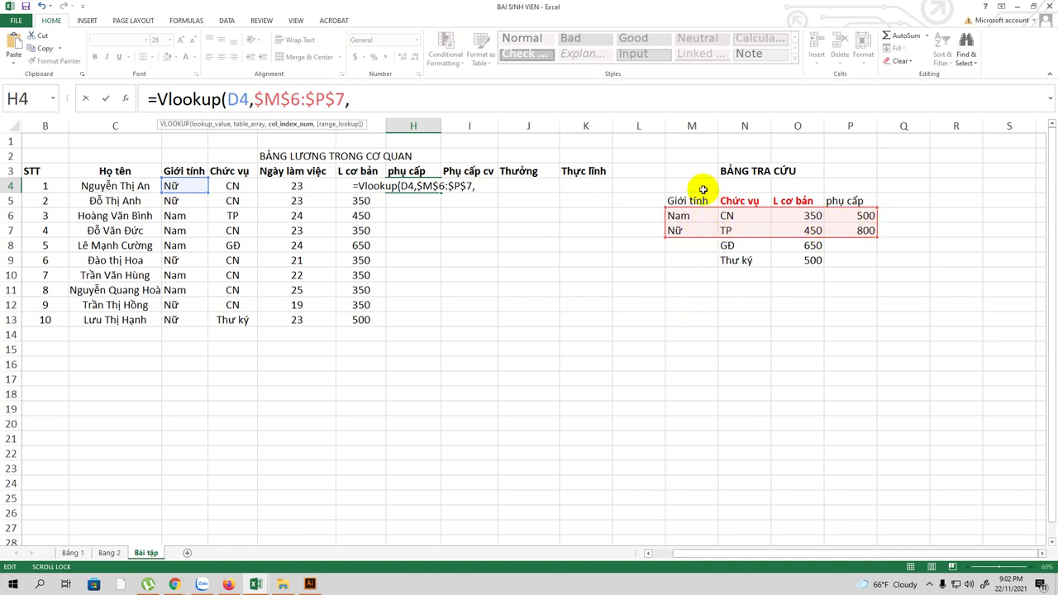
{"action": "left_click_drag", "start_coordinate": [689, 185], "coordinate": [686, 248]}
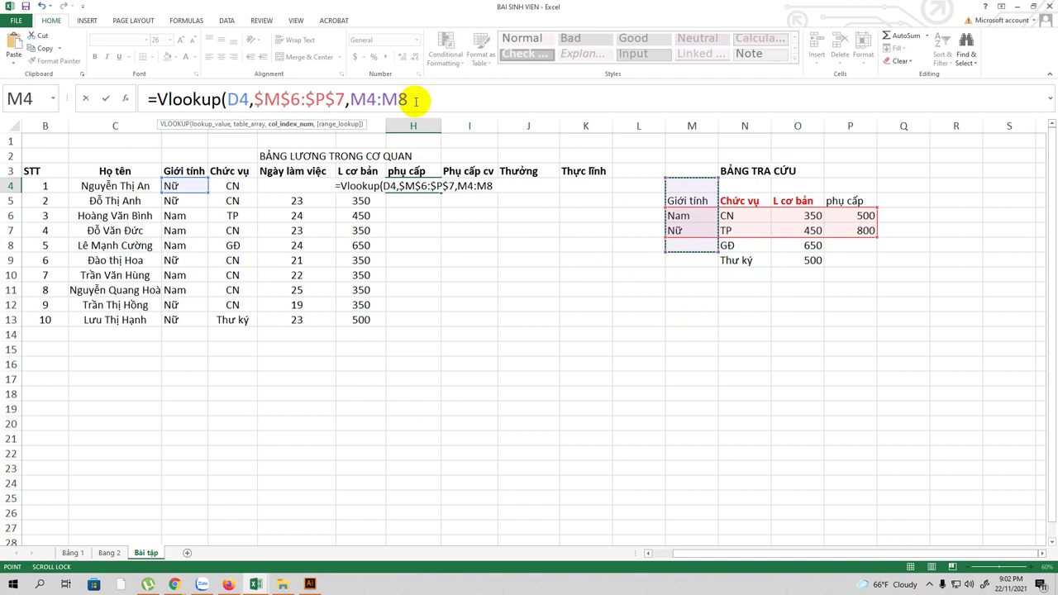
{"action": "key", "text": "BackSpace"}
{"action": "key", "text": "BackSpace"}
{"action": "key", "text": "BackSpace"}
{"action": "key", "text": "BackSpace"}
{"action": "key", "text": "BackSpace"}
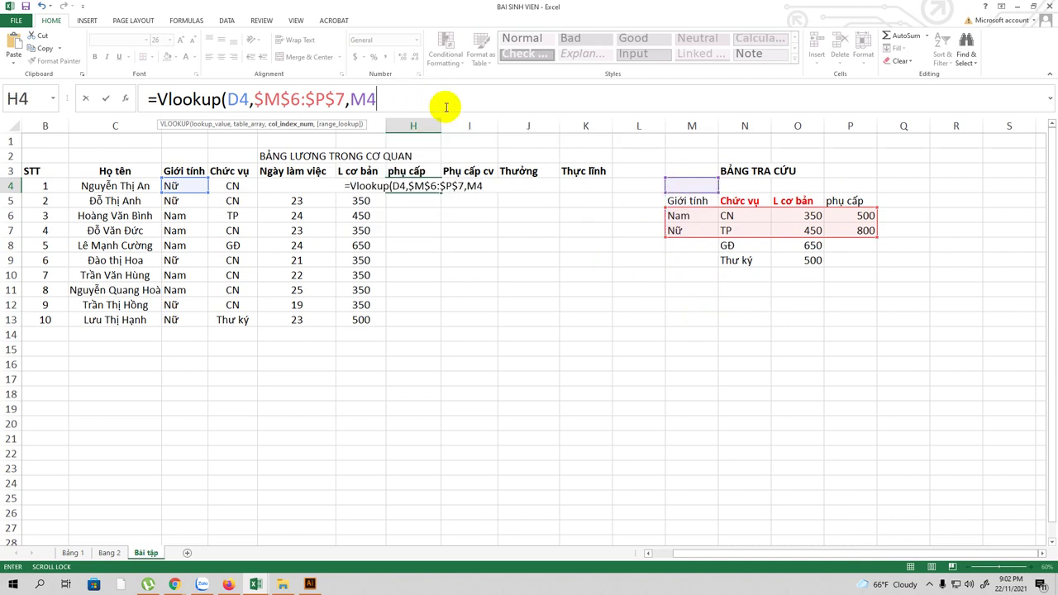
Finish the H4 VLOOKUP with column index 4 and exact match 0, and copy it down to H13
{"action": "type", "text": "4"}
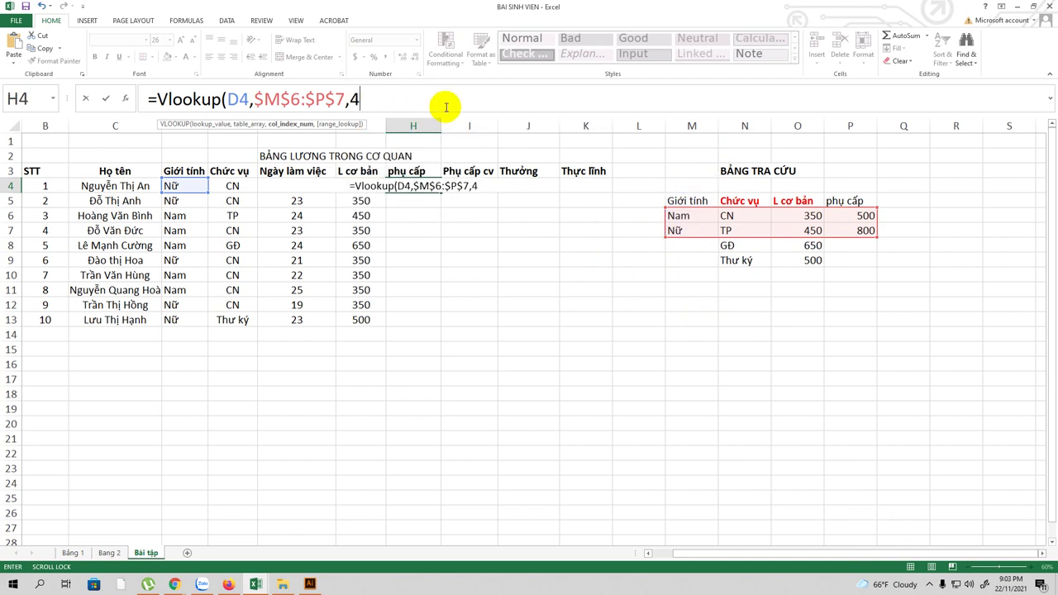
{"action": "type", "text": ","}
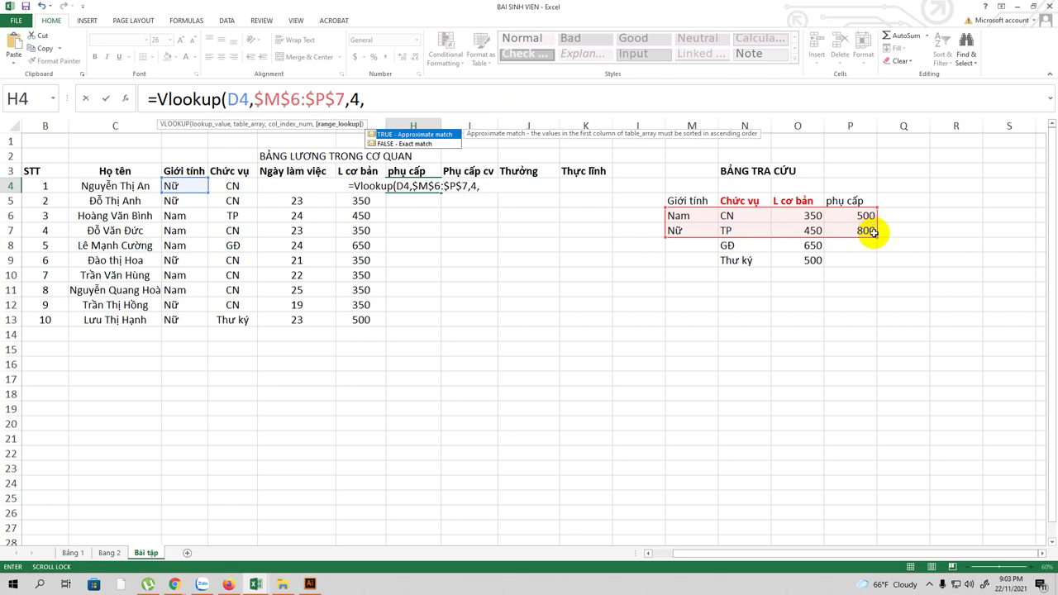
{"action": "left_click", "coordinate": [410, 95]}
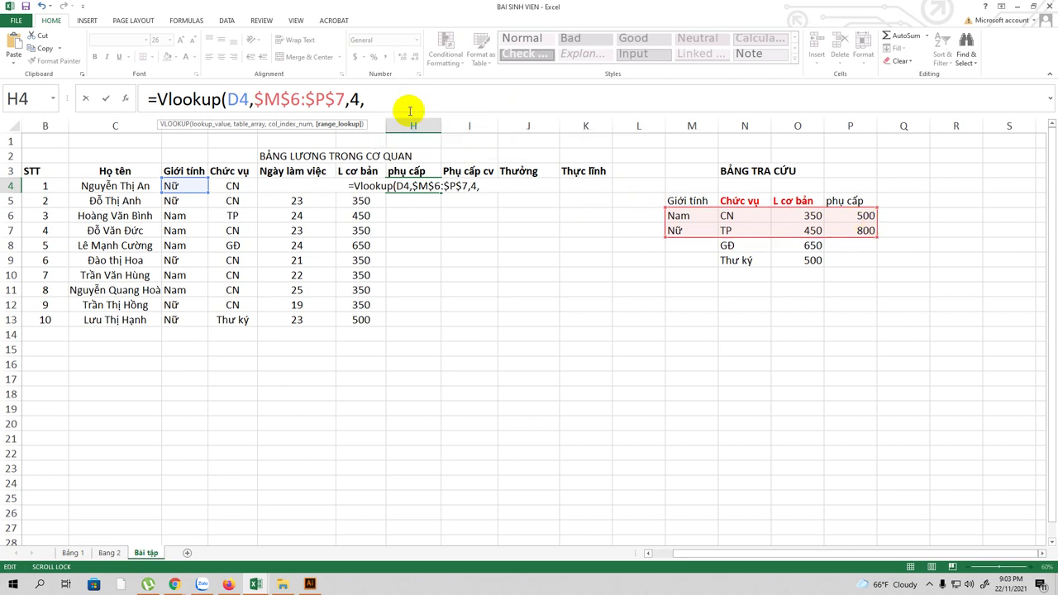
{"action": "type", "text": "0"}
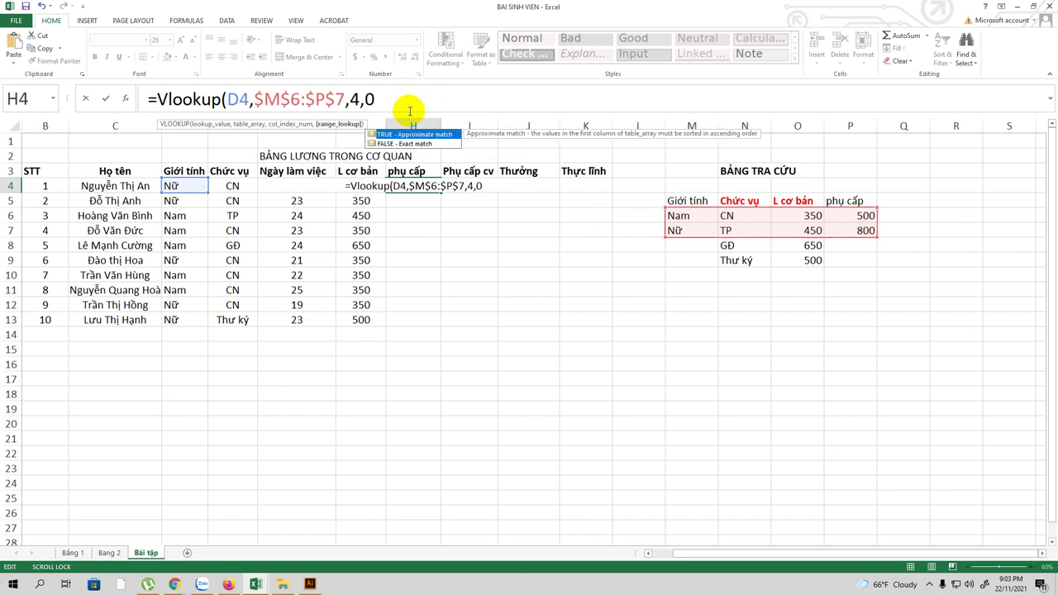
{"action": "type", "text": ")"}
{"action": "key", "text": "Return"}
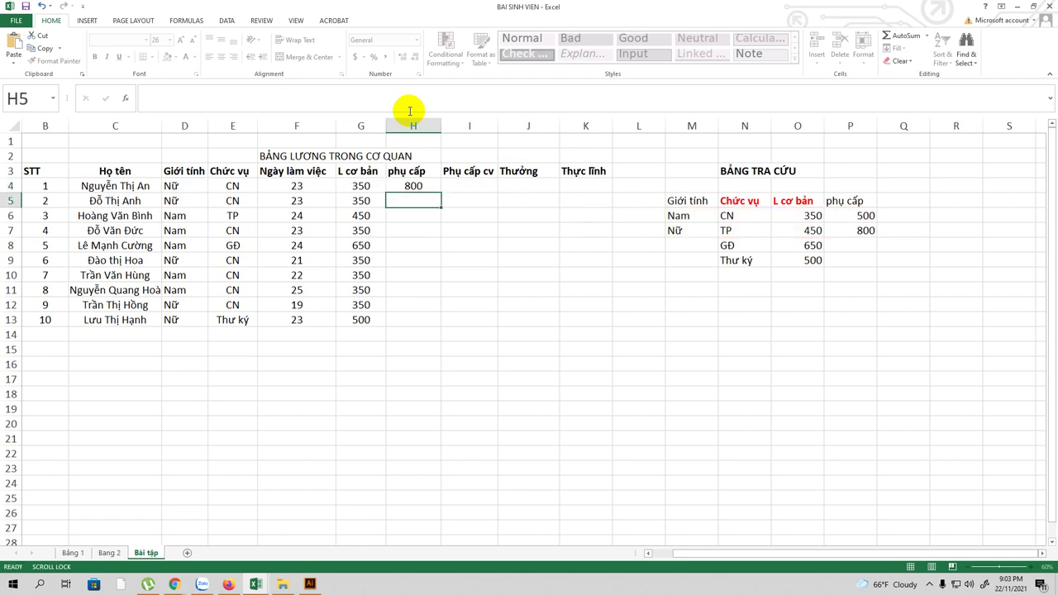
{"action": "left_click", "coordinate": [413, 186]}
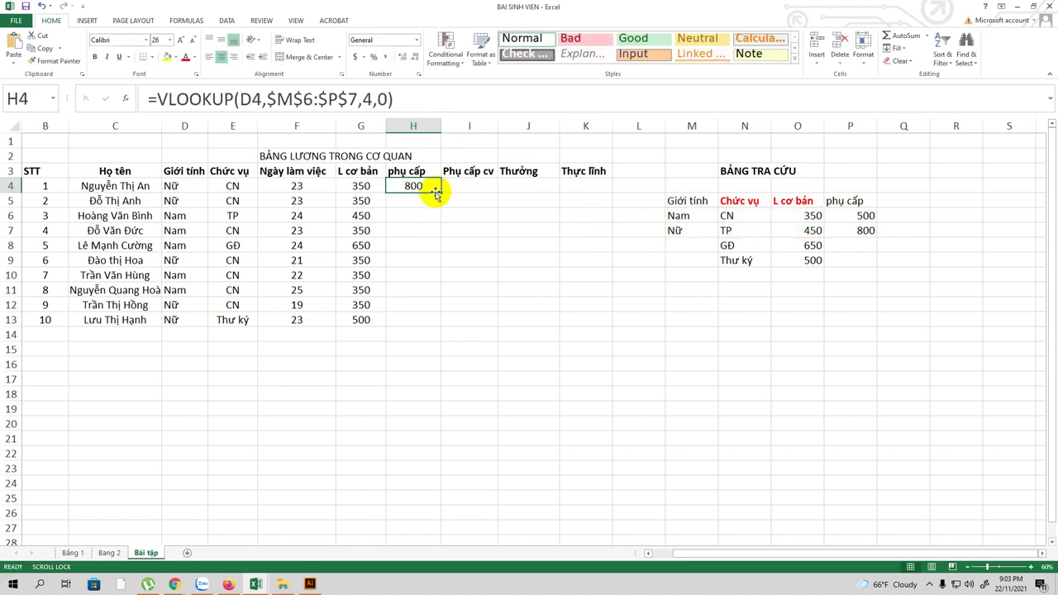
{"action": "left_click_drag", "start_coordinate": [443, 194], "coordinate": [436, 326]}
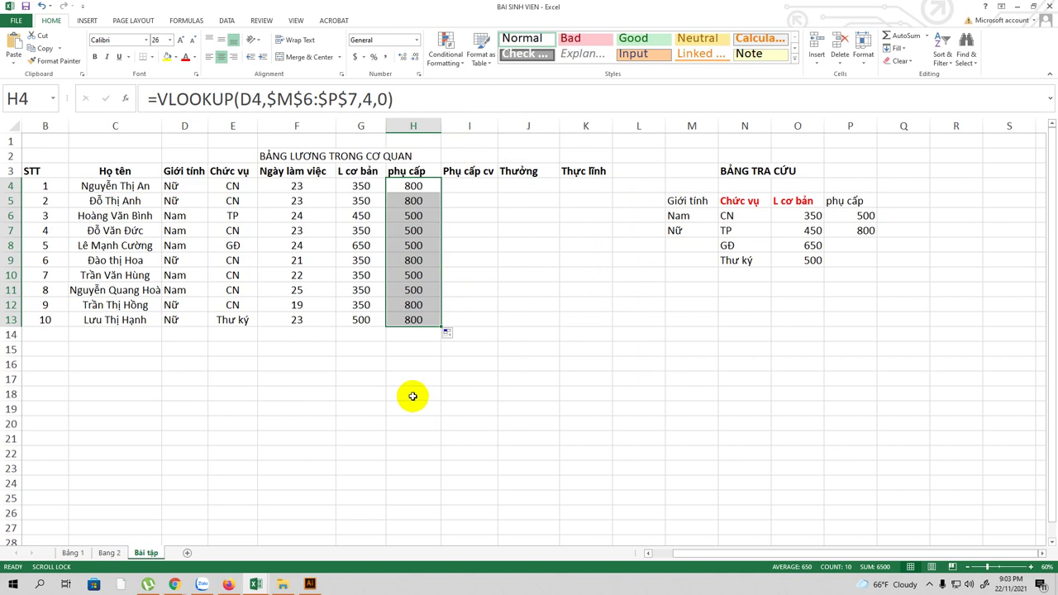
Add the header "PCCV" in Q5 of the lookup table for the position allowance
{"action": "left_click", "coordinate": [473, 186]}
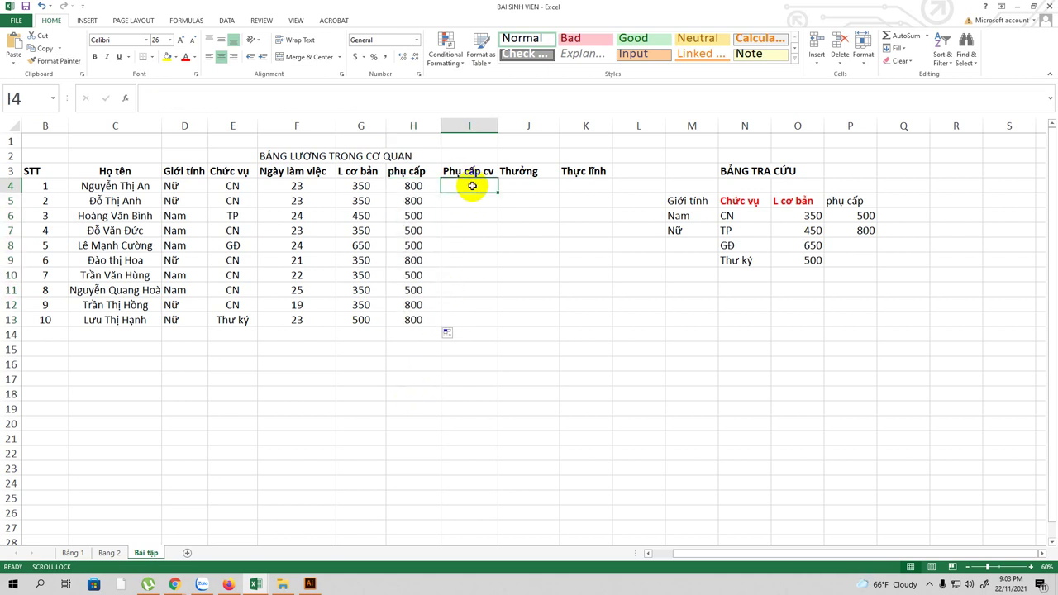
{"action": "left_click", "coordinate": [916, 200]}
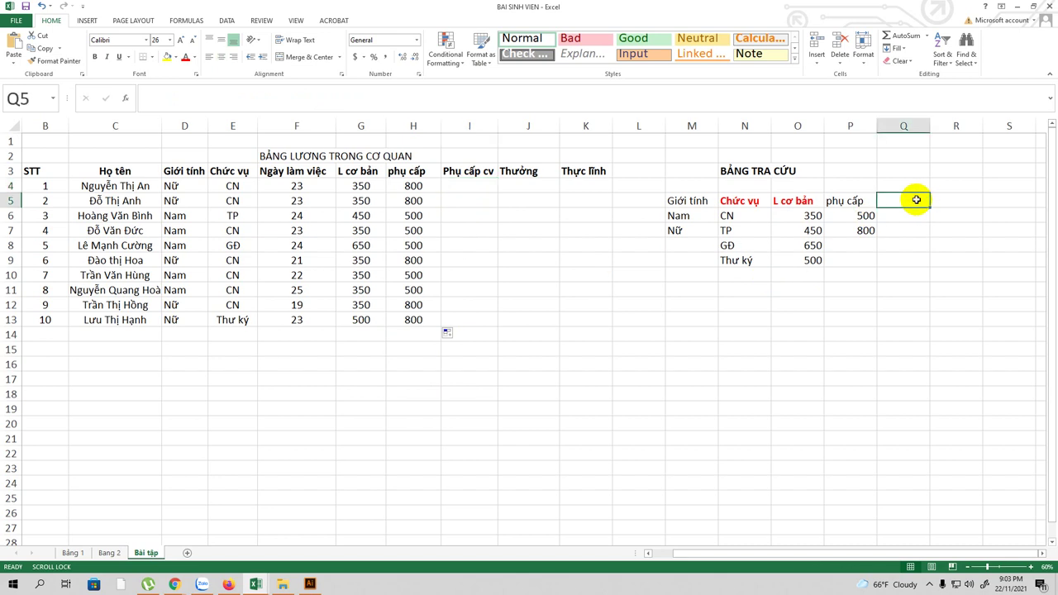
{"action": "type", "text": "PCCV"}
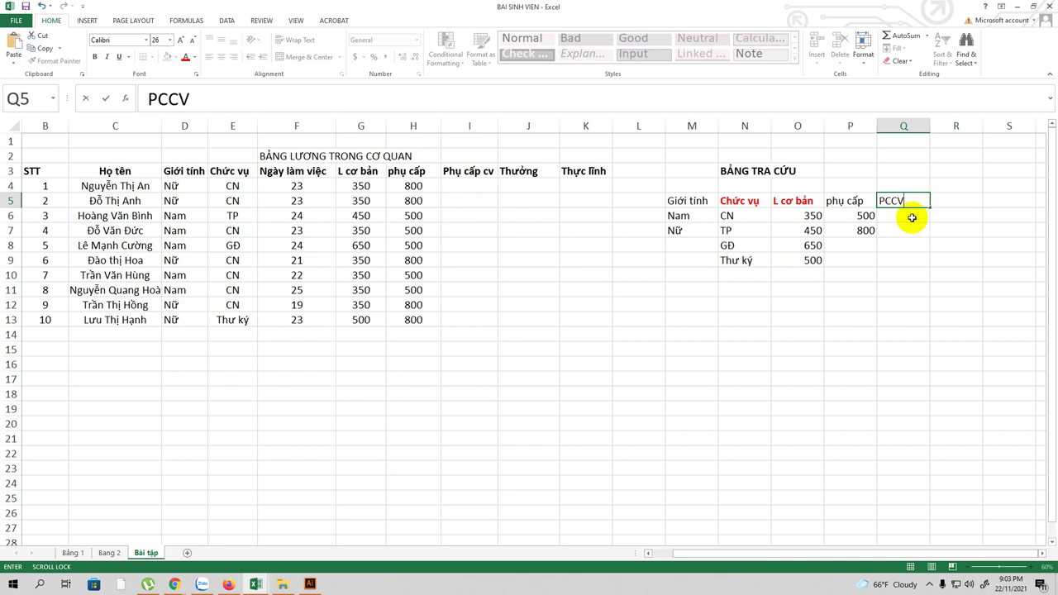
{"action": "key", "text": "Return"}
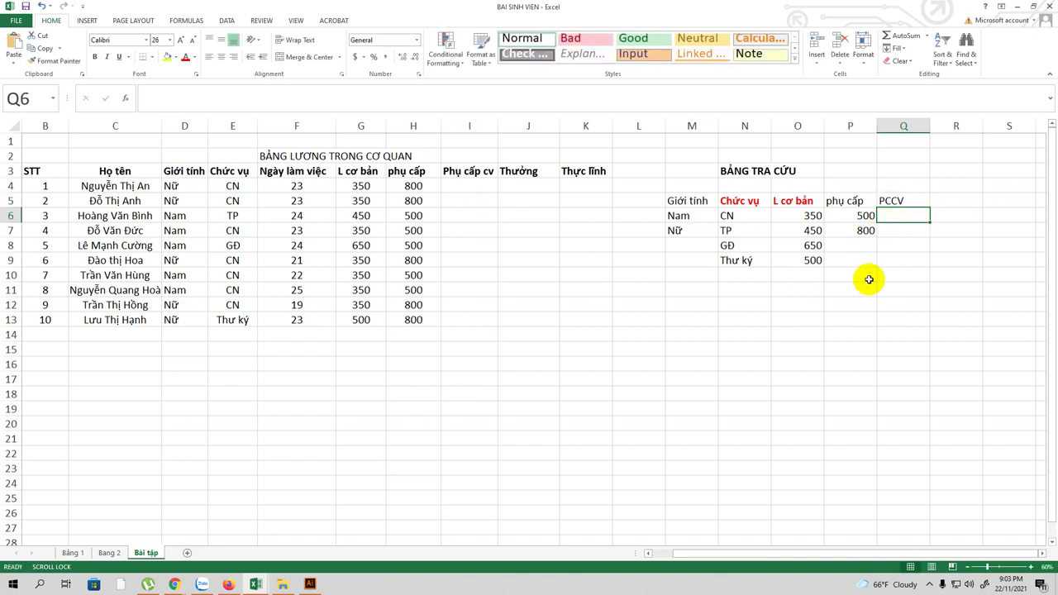
Switch to Illustrator and examine the handwritten position allowances in section c beside the Excel sheet
{"action": "left_click", "coordinate": [310, 585]}
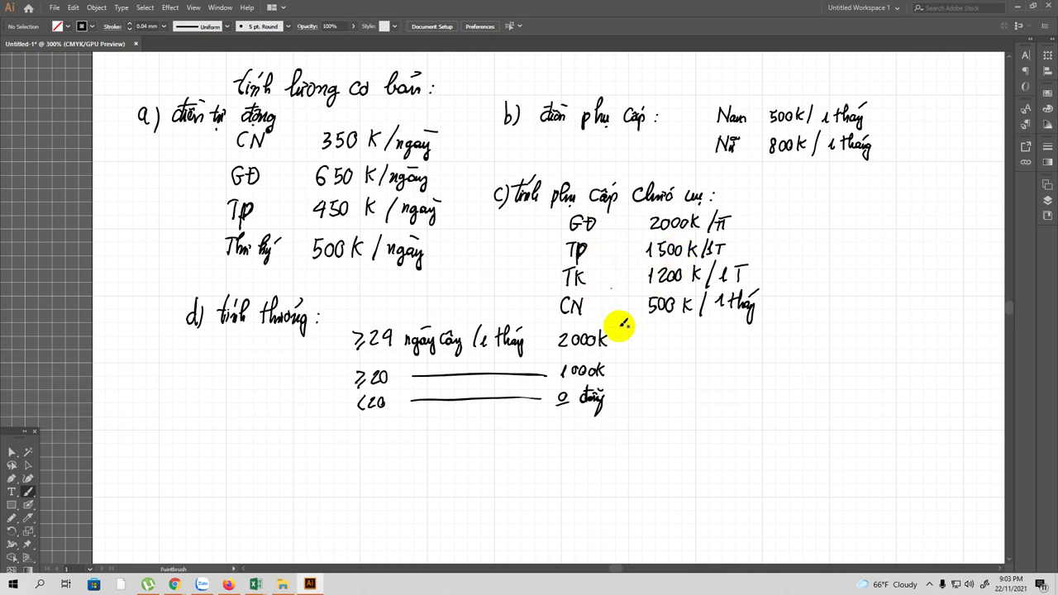
{"action": "left_click_drag", "start_coordinate": [709, 9], "coordinate": [544, 385]}
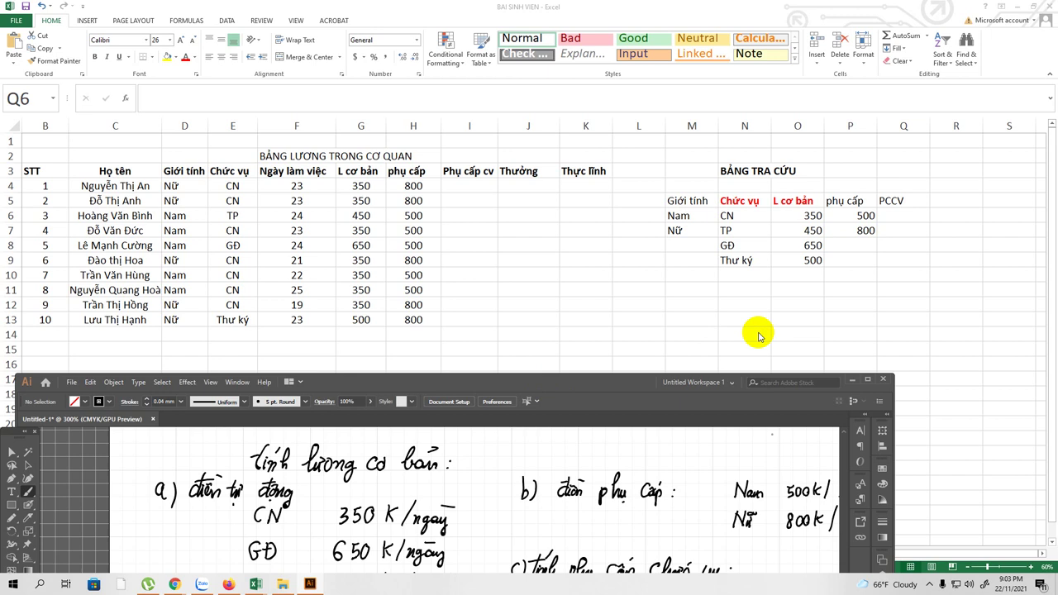
{"action": "scroll", "coordinate": [673, 444], "scroll_direction": "down", "scroll_amount": 2}
{"action": "scroll", "coordinate": [667, 486], "scroll_direction": "down", "scroll_amount": 4}
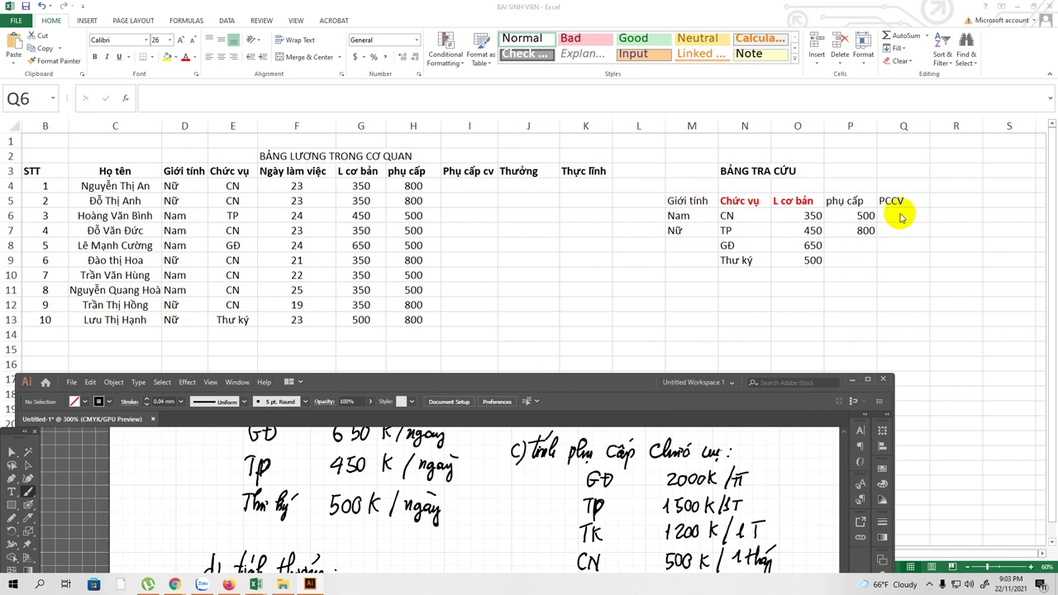
{"action": "left_click", "coordinate": [900, 214]}
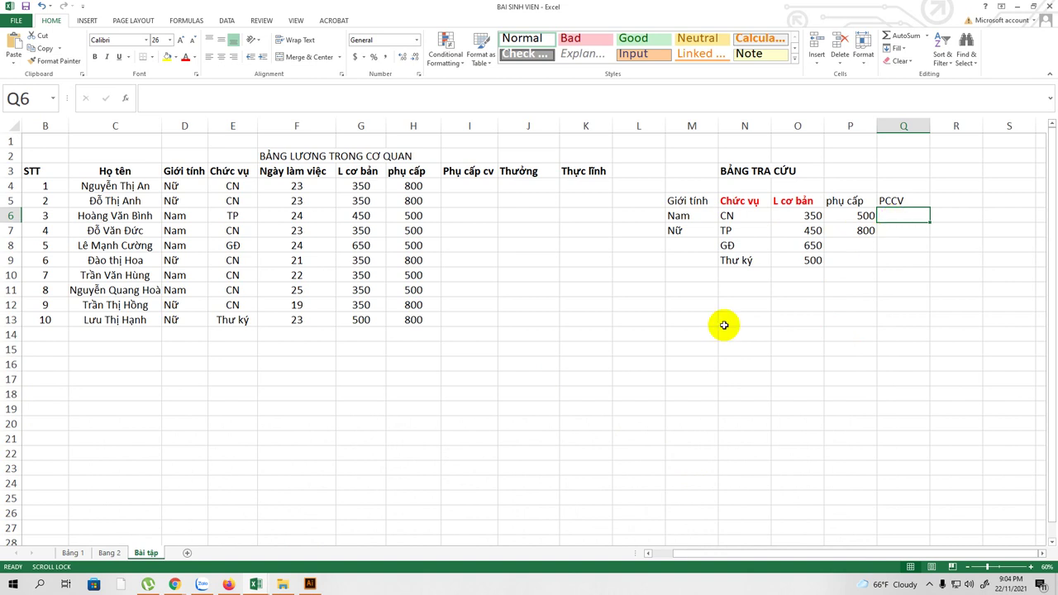
{"action": "left_click", "coordinate": [310, 584]}
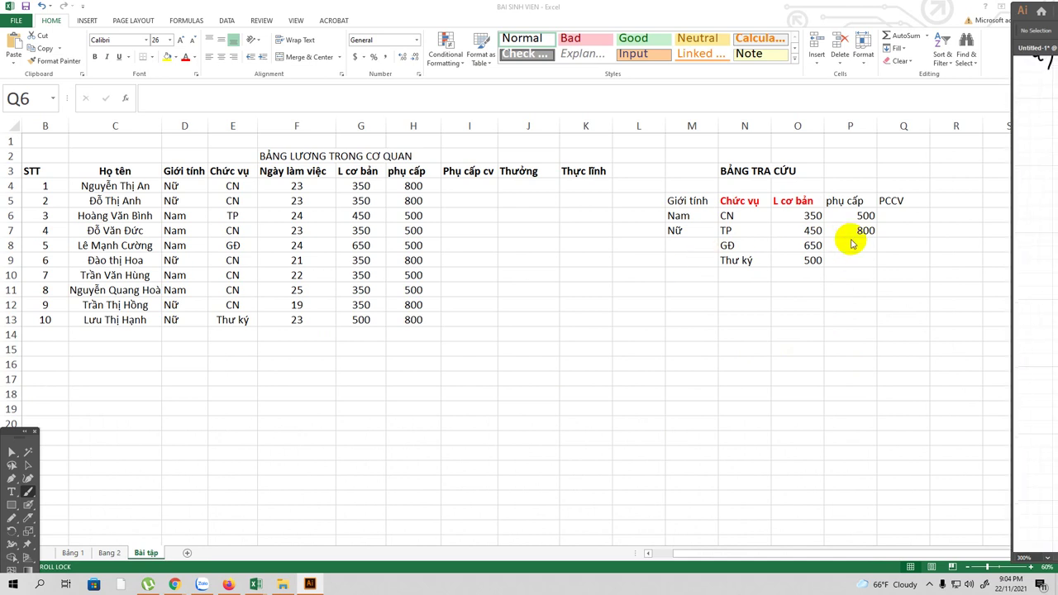
In Excel, enter the PCCV allowances in Q6:Q9: 500 for CN, 1500 for TP, 2000 for GĐ and 1200 for Thư ký
{"action": "left_click", "coordinate": [897, 215]}
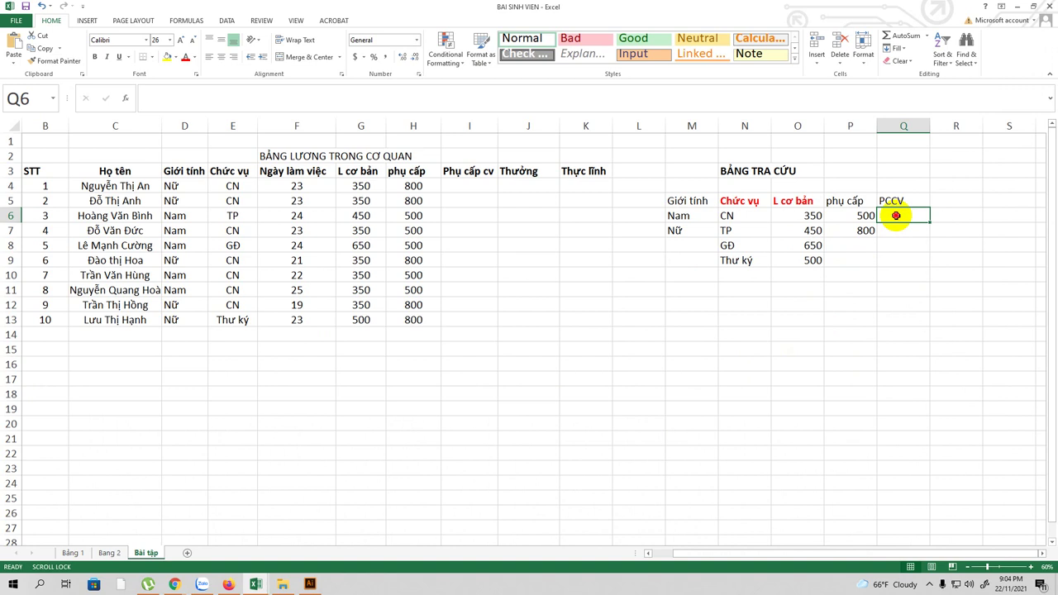
{"action": "type", "text": "500"}
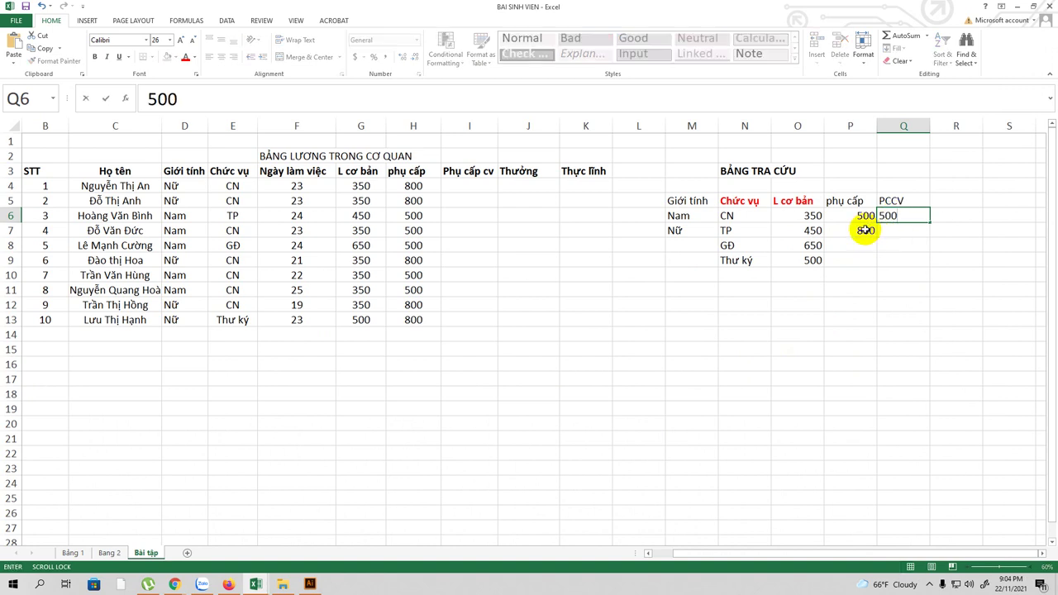
{"action": "left_click", "coordinate": [910, 231]}
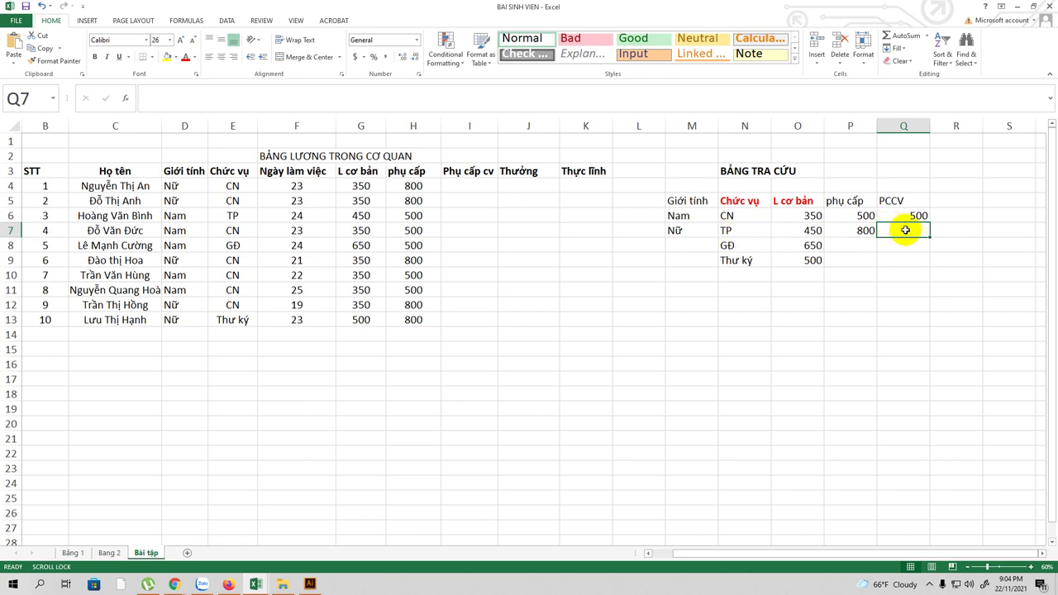
{"action": "type", "text": "15"}
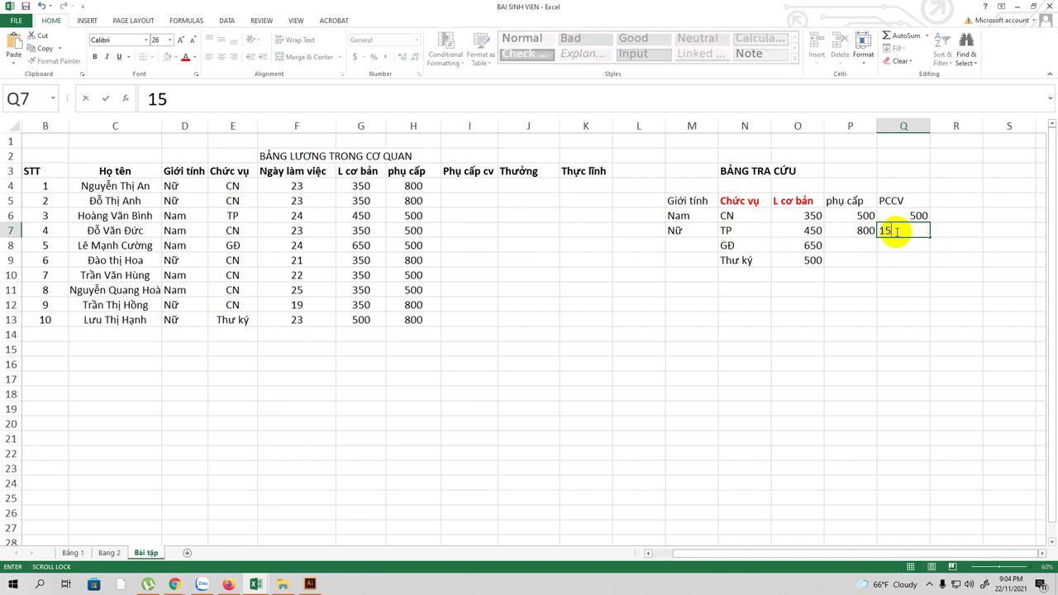
{"action": "type", "text": "00"}
{"action": "left_click", "coordinate": [895, 248]}
{"action": "type", "text": "2000"}
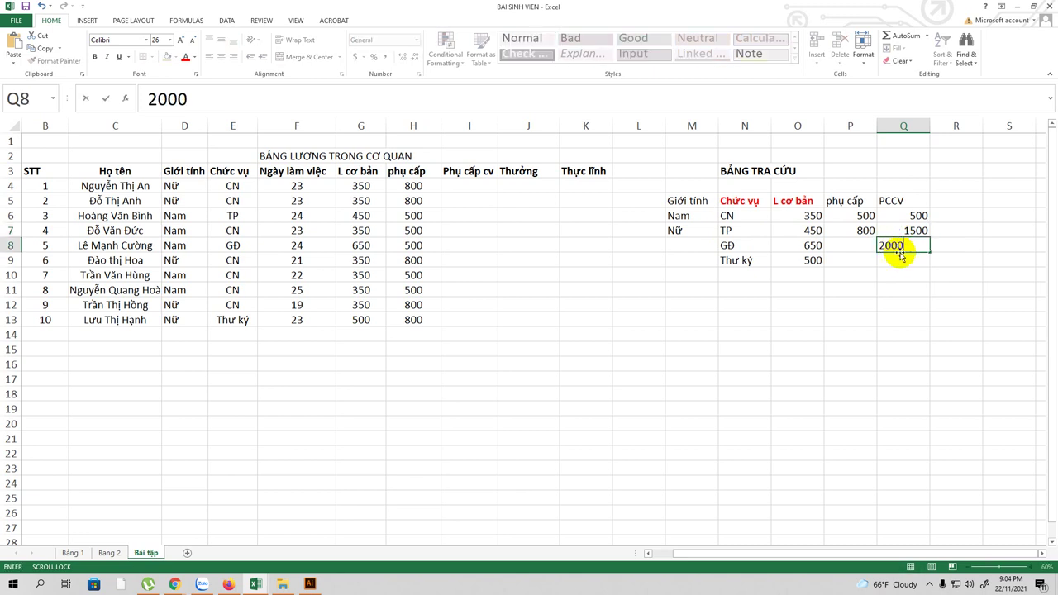
{"action": "left_click", "coordinate": [898, 261]}
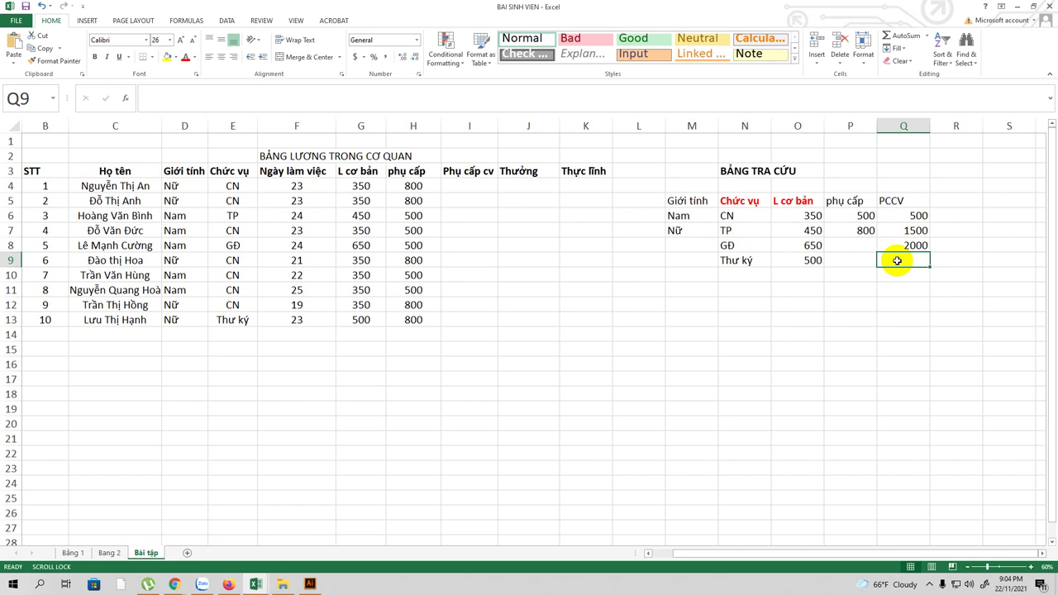
{"action": "type", "text": "1200"}
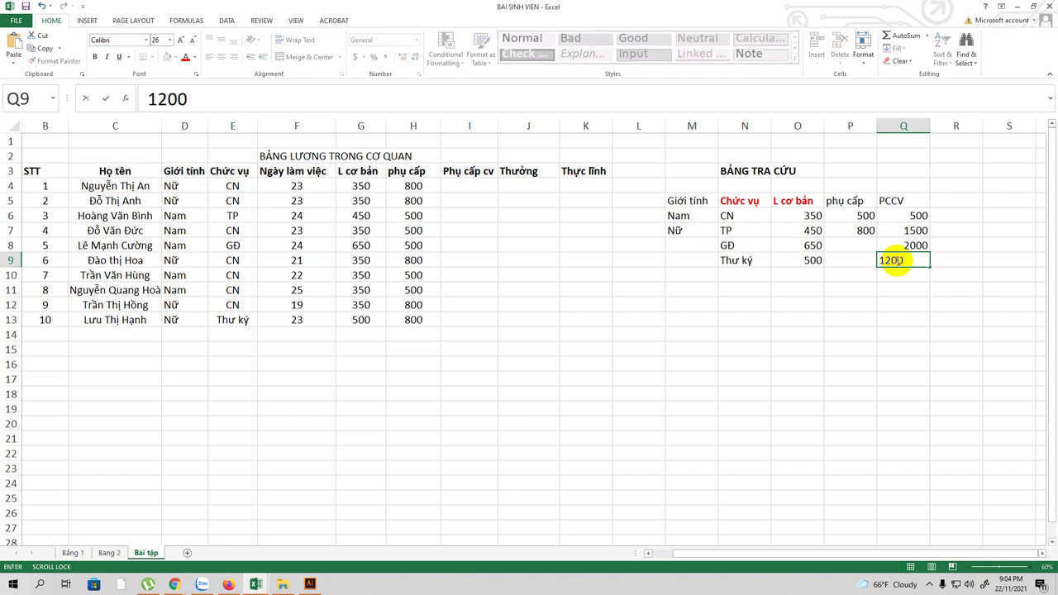
{"action": "left_click", "coordinate": [900, 273]}
{"action": "left_click", "coordinate": [901, 262]}
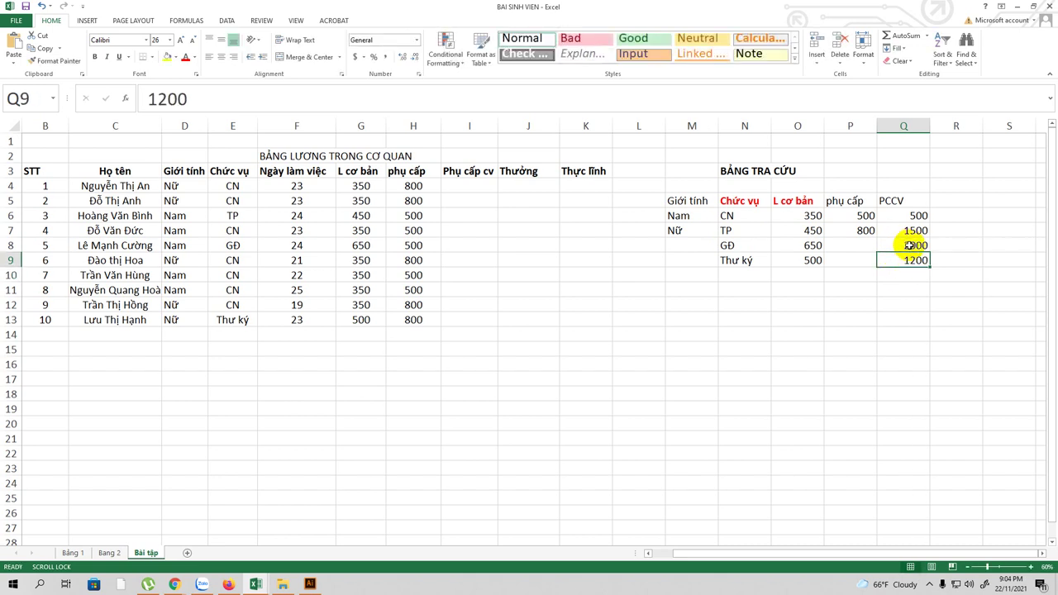
{"action": "left_click", "coordinate": [913, 215]}
{"action": "left_click", "coordinate": [910, 233]}
{"action": "left_click", "coordinate": [910, 246]}
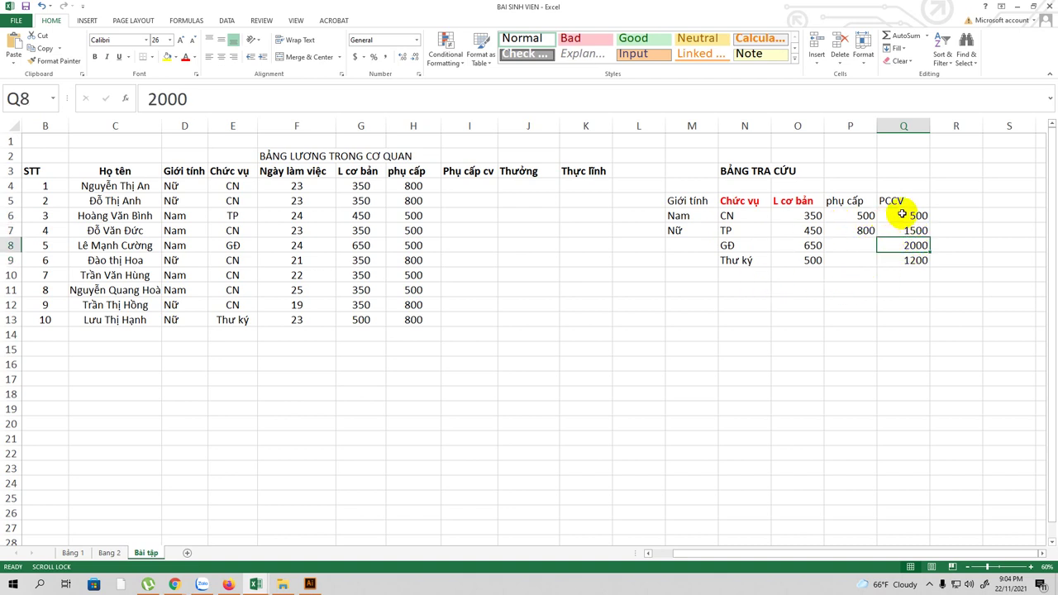
Start a VLOOKUP formula in I4 with E4 as the lookup value and N6:Q9 as the table range
{"action": "left_click", "coordinate": [479, 185]}
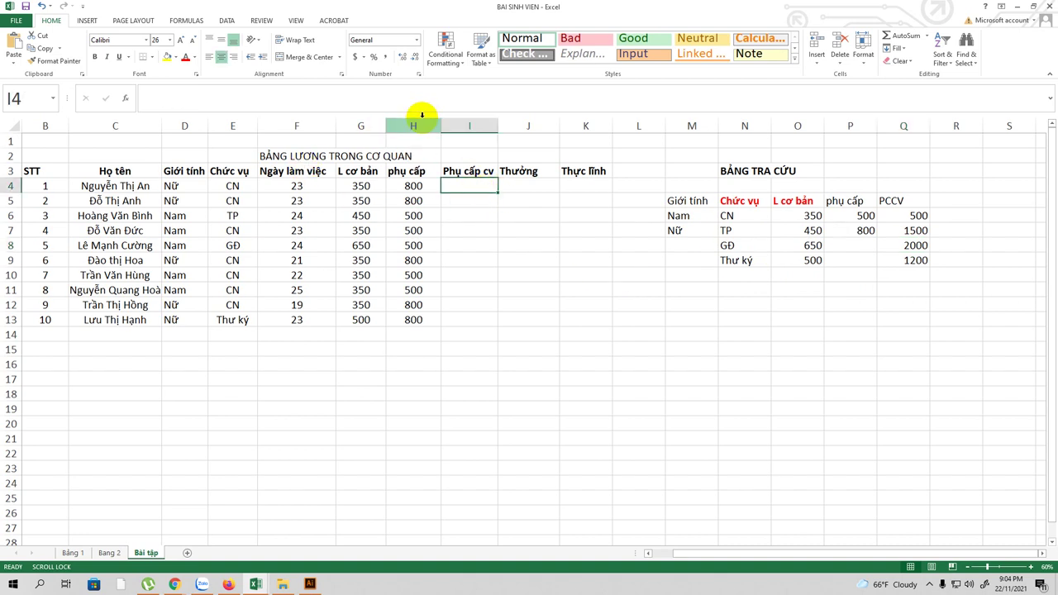
{"action": "type", "text": "="}
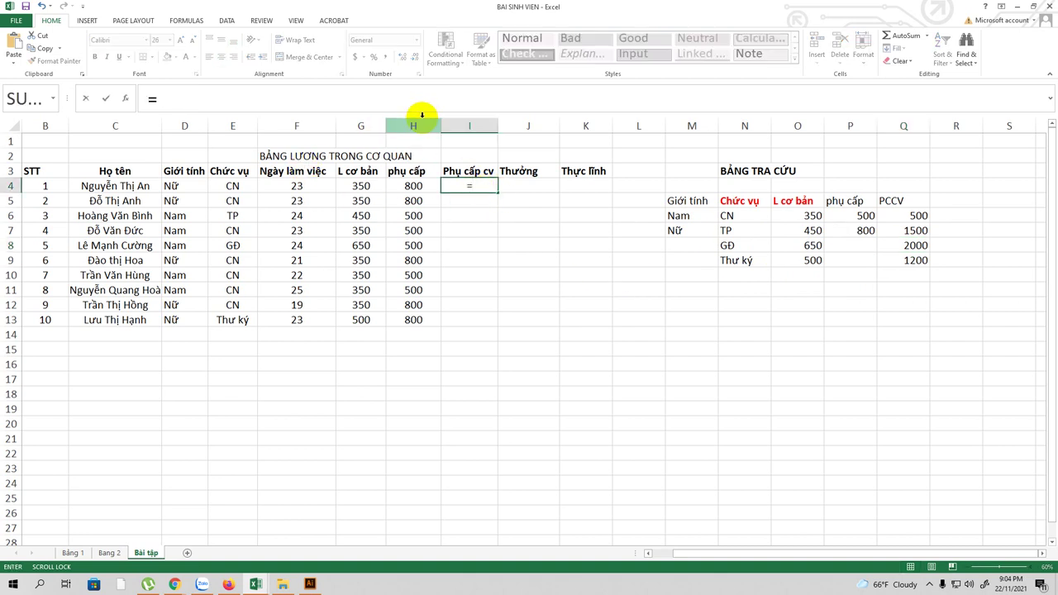
{"action": "type", "text": "Vll"}
{"action": "key", "text": "BackSpace"}
{"action": "type", "text": "ookup"}
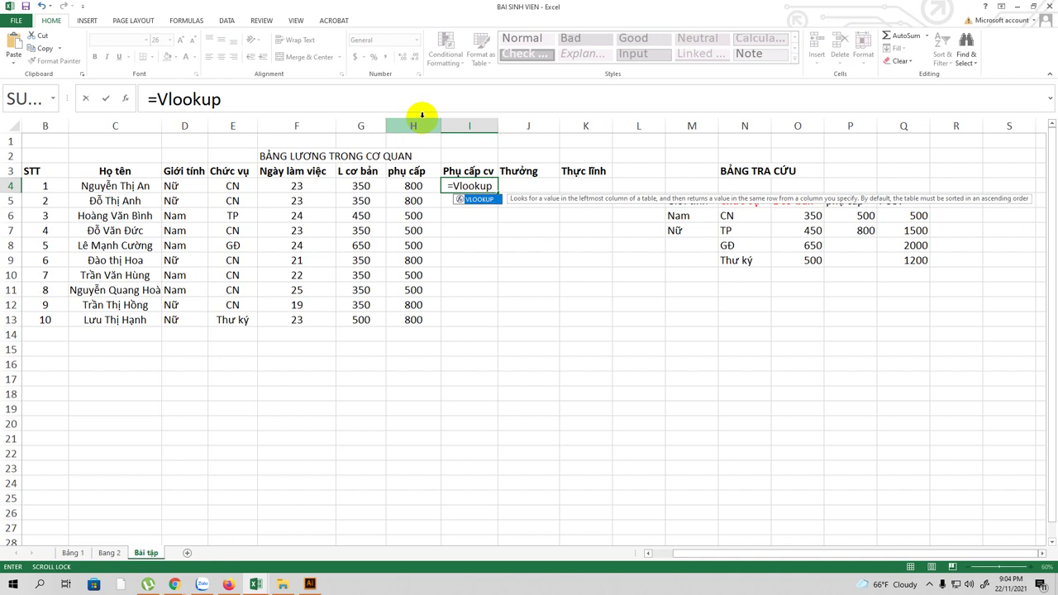
{"action": "type", "text": "("}
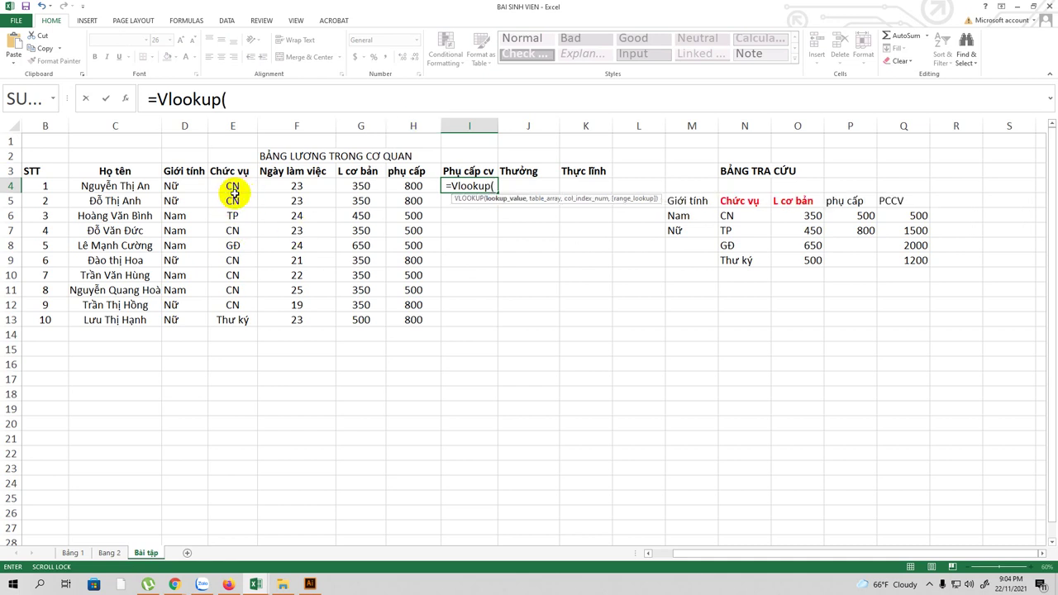
{"action": "type", "text": "e4"}
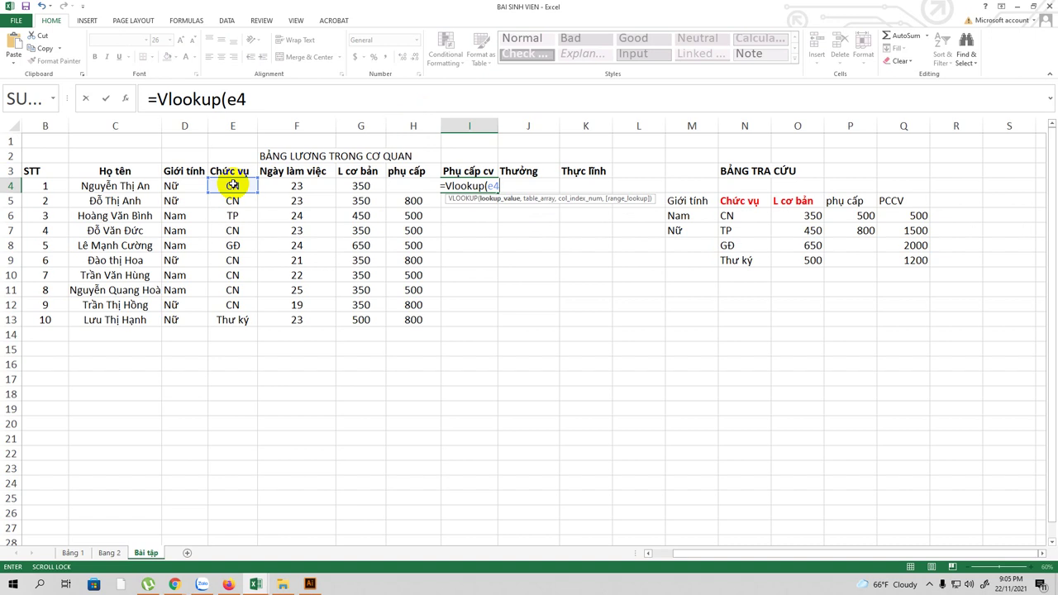
{"action": "type", "text": ","}
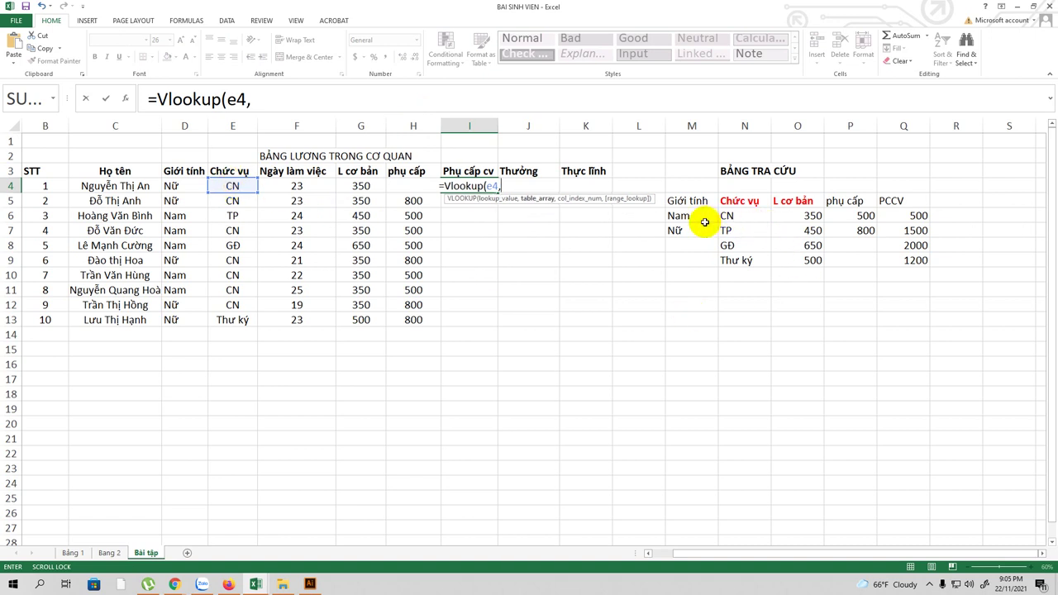
{"action": "left_click_drag", "start_coordinate": [725, 217], "coordinate": [913, 261]}
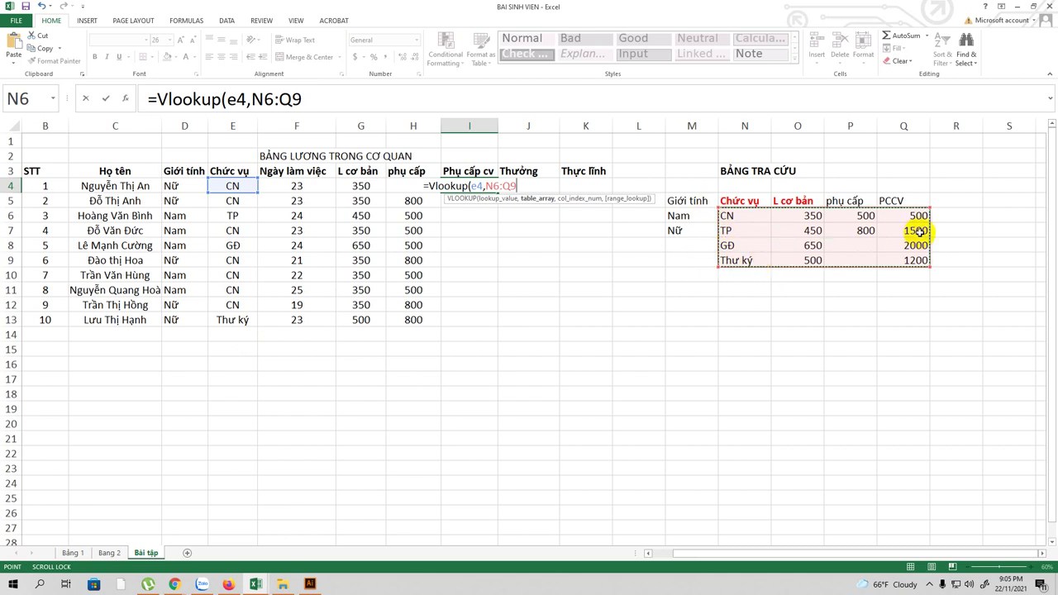
Complete the I4 VLOOKUP arguments with column index 4 and exact match 0
{"action": "left_click", "coordinate": [336, 98]}
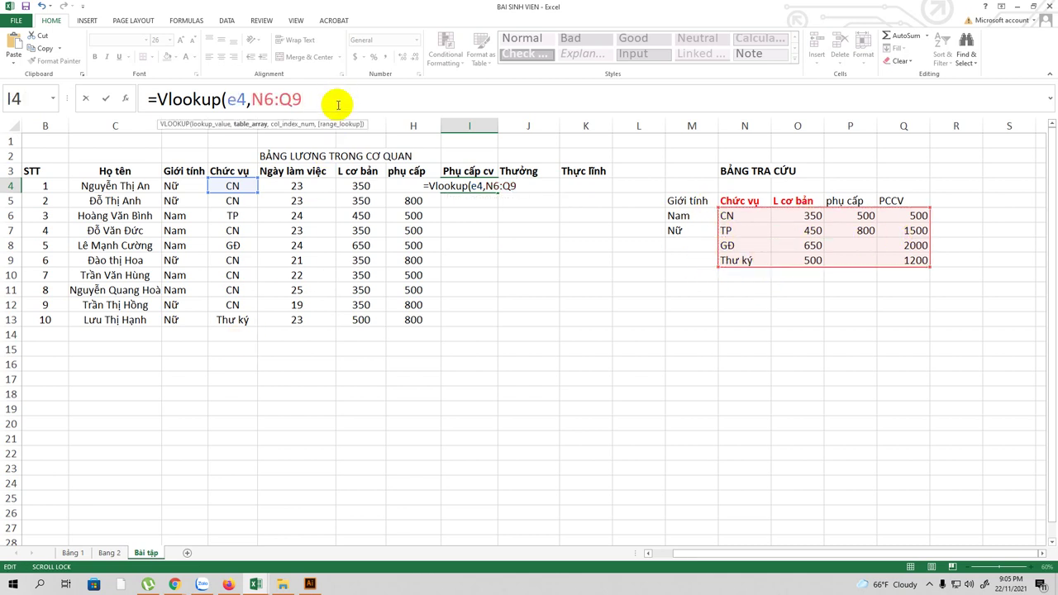
{"action": "type", "text": ","}
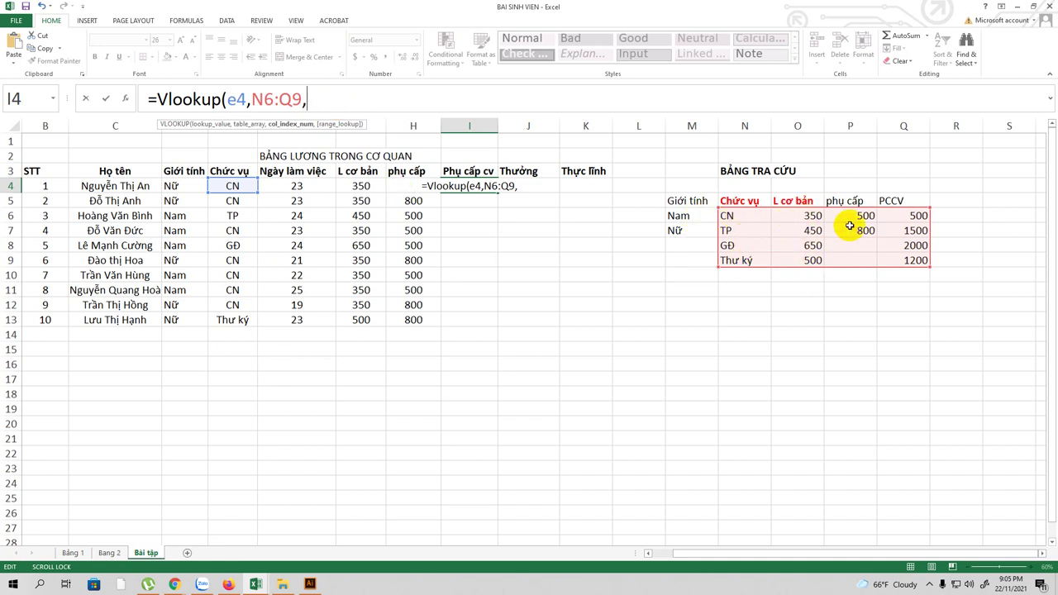
{"action": "type", "text": "4"}
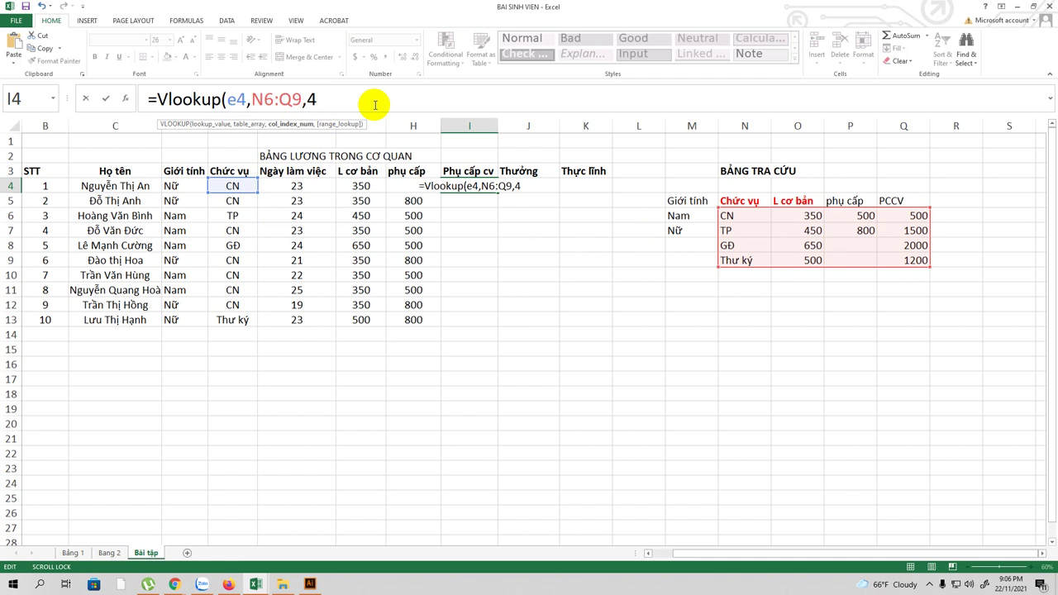
{"action": "type", "text": ",0"}
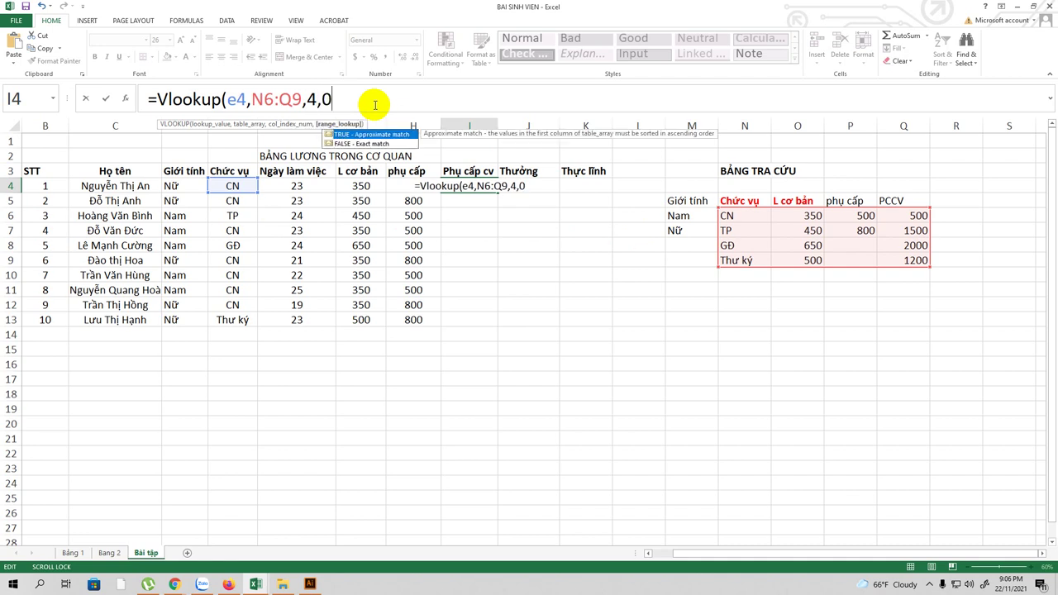
{"action": "type", "text": ")"}
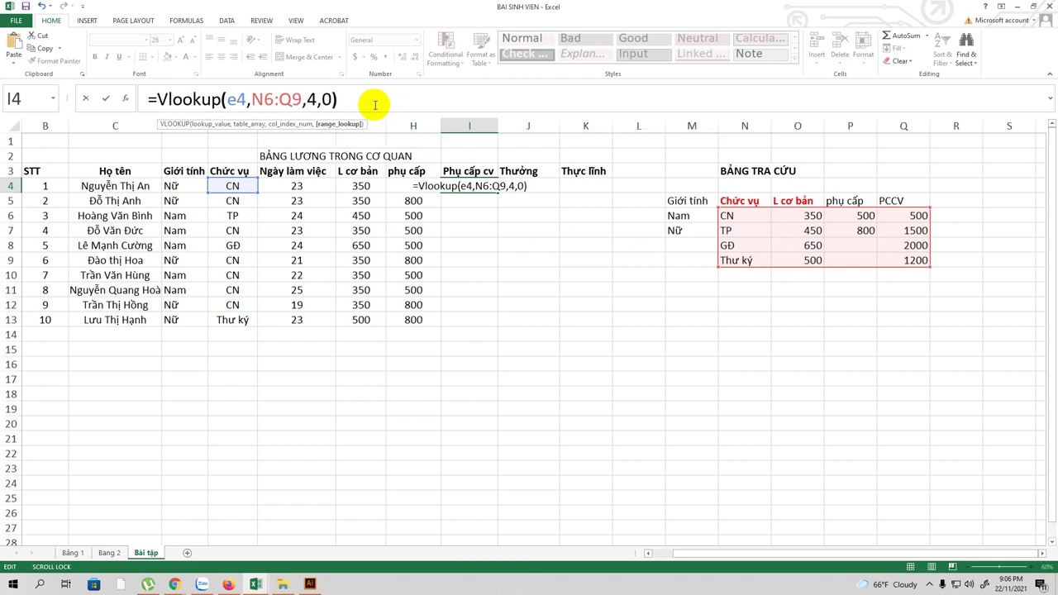
Make the I4 formula's table range absolute as $N$6:$Q$9 and copy the formula down to I13
{"action": "left_click", "coordinate": [252, 99]}
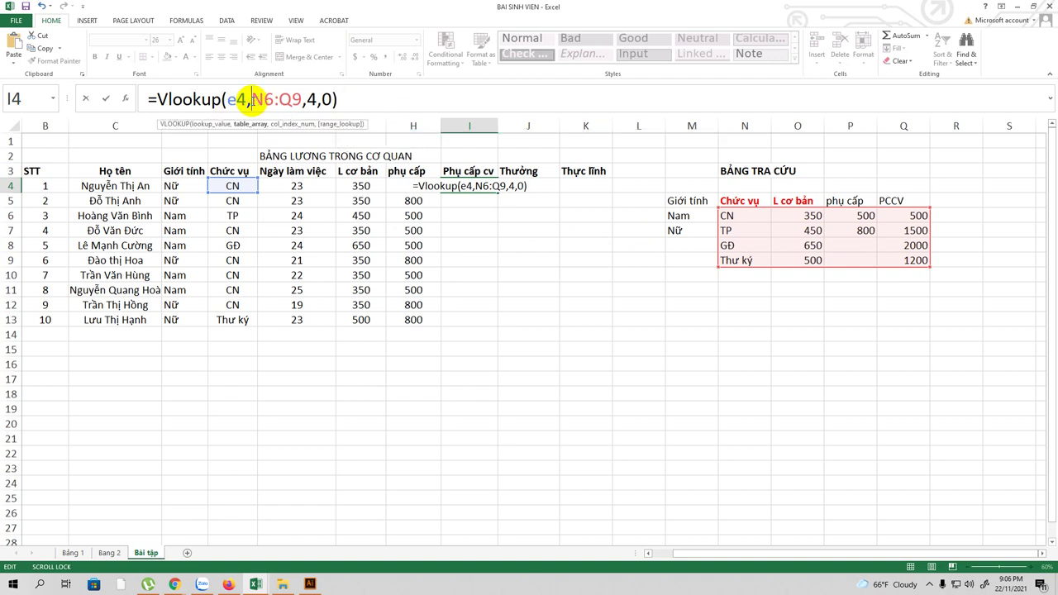
{"action": "type", "text": "$"}
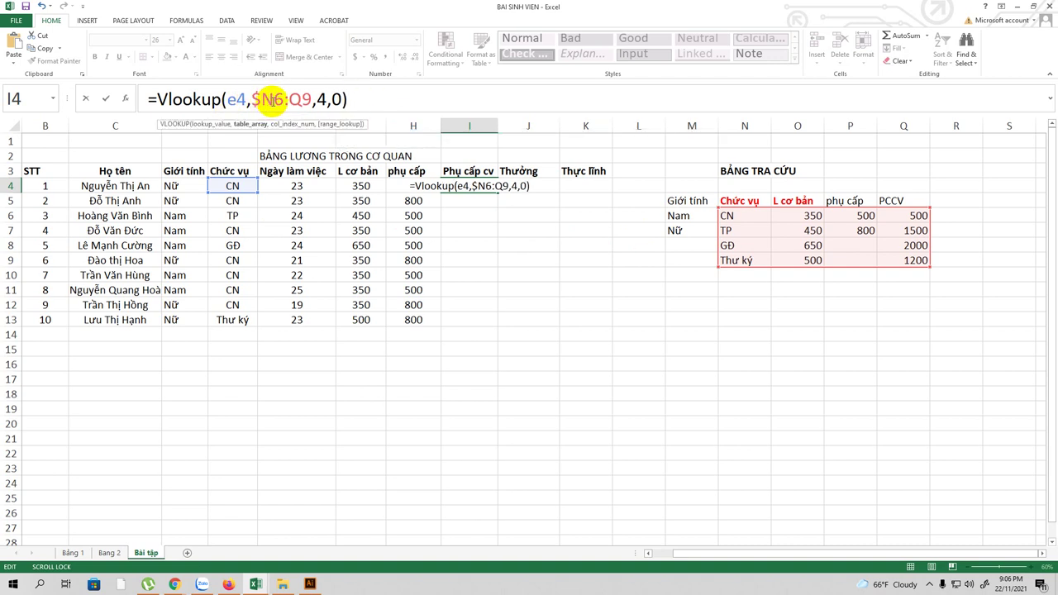
{"action": "left_click", "coordinate": [274, 99]}
{"action": "type", "text": "$N"}
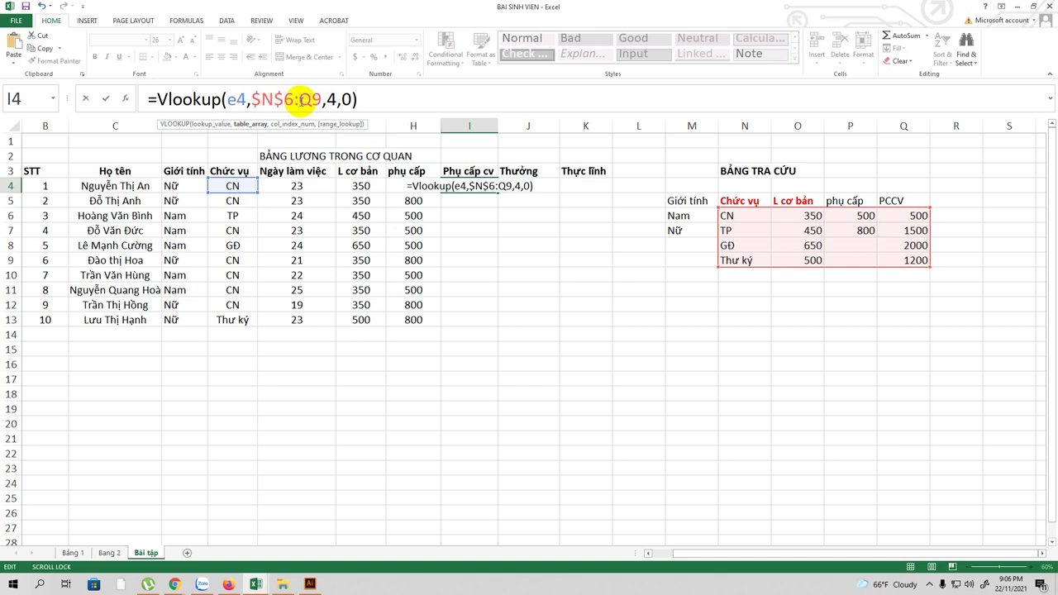
{"action": "type", "text": "$"}
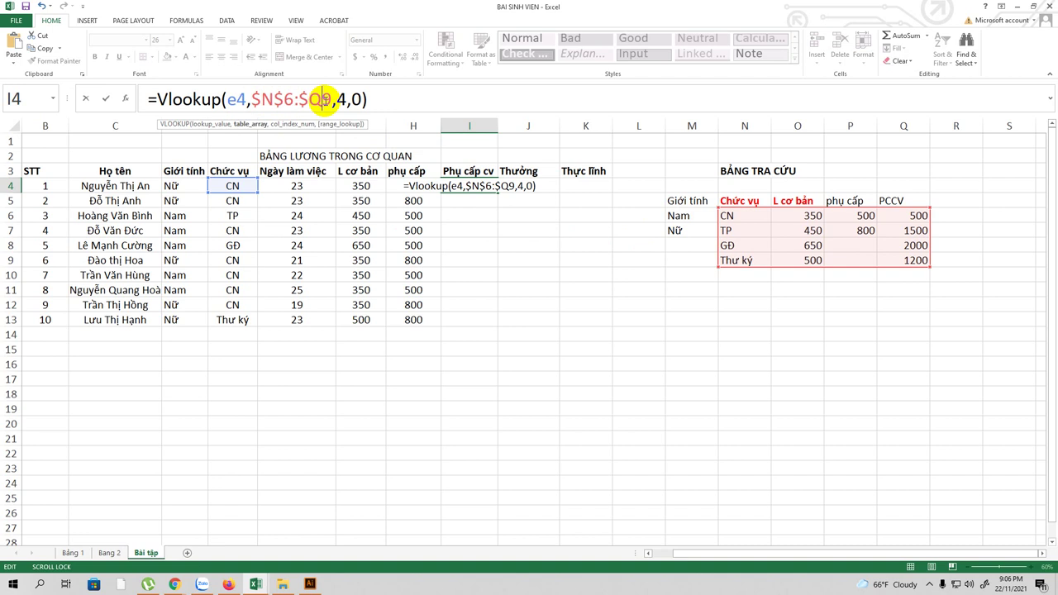
{"action": "left_click", "coordinate": [325, 100]}
{"action": "type", "text": "$"}
{"action": "left_click", "coordinate": [385, 99]}
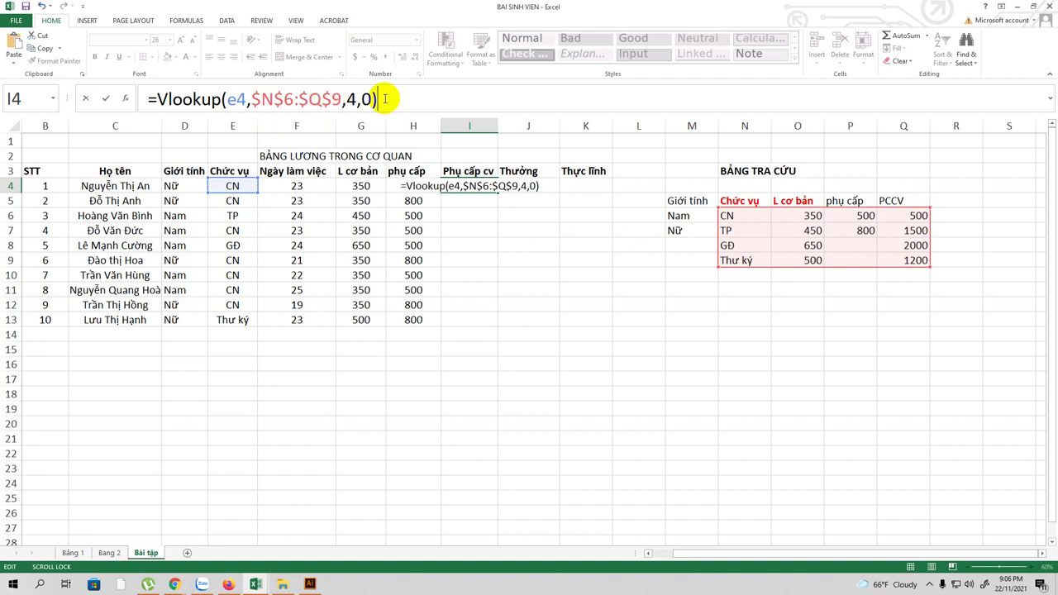
{"action": "key", "text": "Return"}
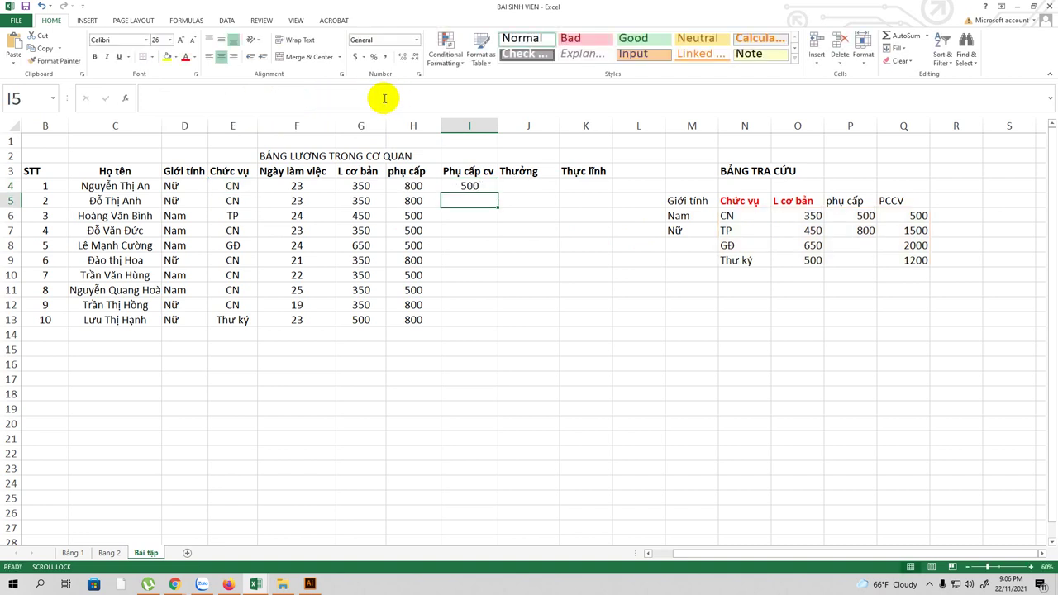
{"action": "left_click", "coordinate": [478, 185]}
{"action": "left_click_drag", "start_coordinate": [497, 192], "coordinate": [506, 324]}
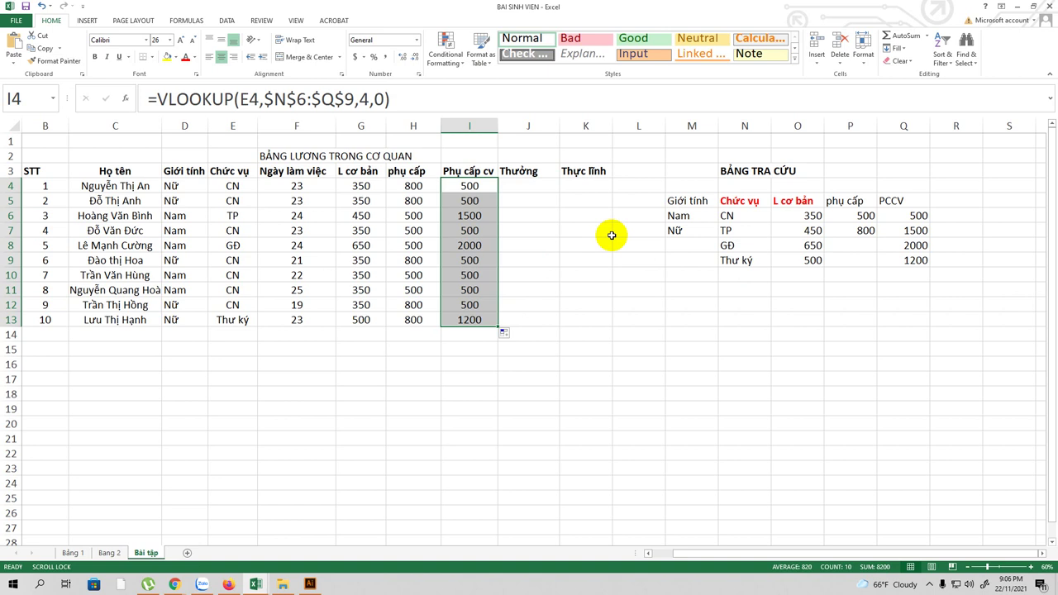
Start an IF formula in J4 under Thưởng that gives 2000 when F4>=24
{"action": "left_click", "coordinate": [515, 188]}
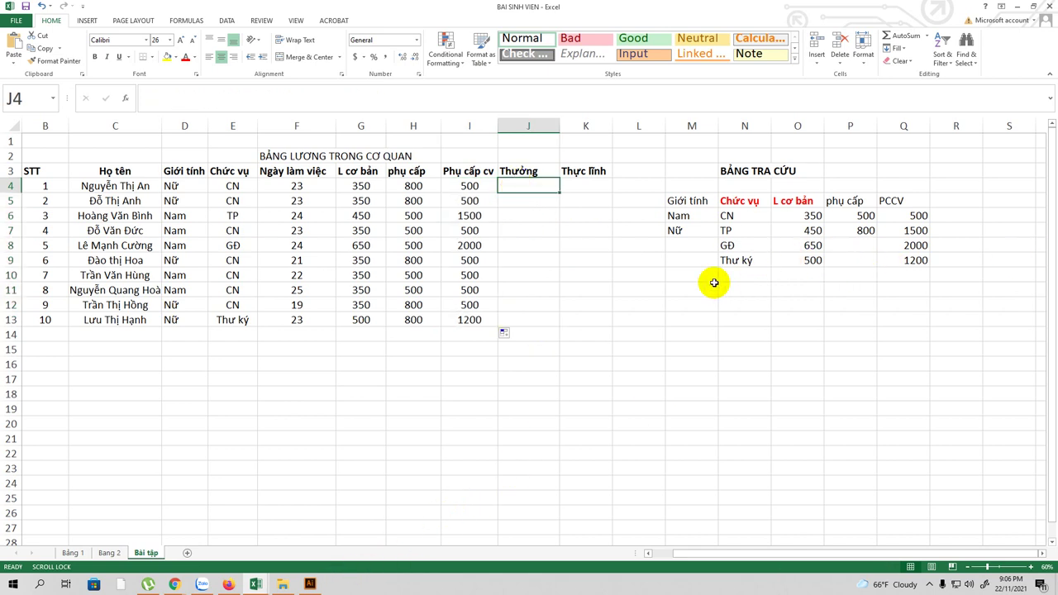
{"action": "scroll", "coordinate": [826, 240], "scroll_direction": "down", "scroll_amount": 1}
{"action": "scroll", "coordinate": [921, 201], "scroll_direction": "up", "scroll_amount": 1}
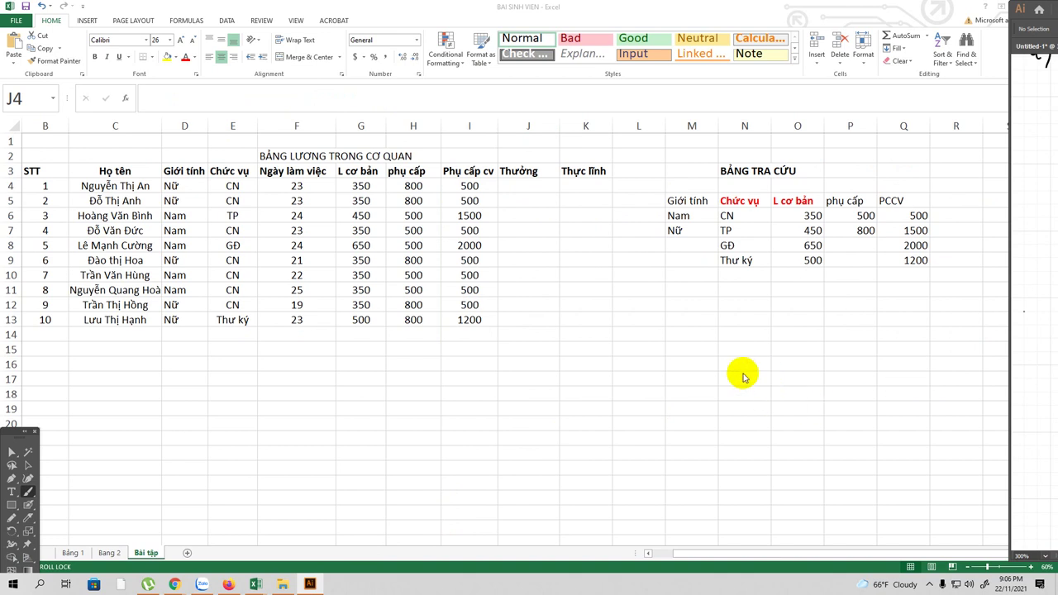
{"action": "left_click", "coordinate": [512, 186]}
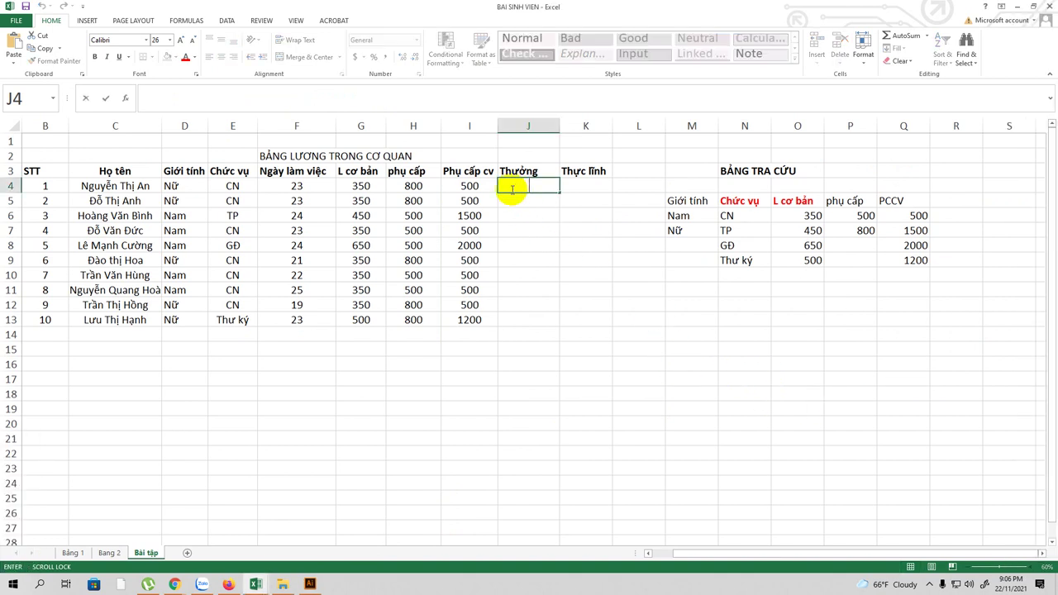
{"action": "type", "text": "="}
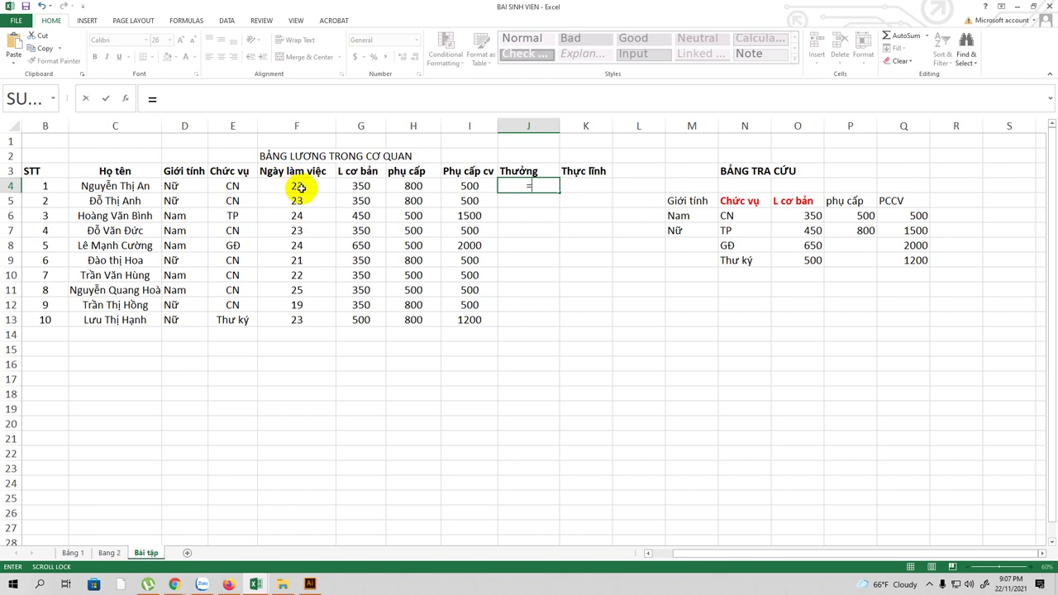
{"action": "left_click", "coordinate": [224, 100]}
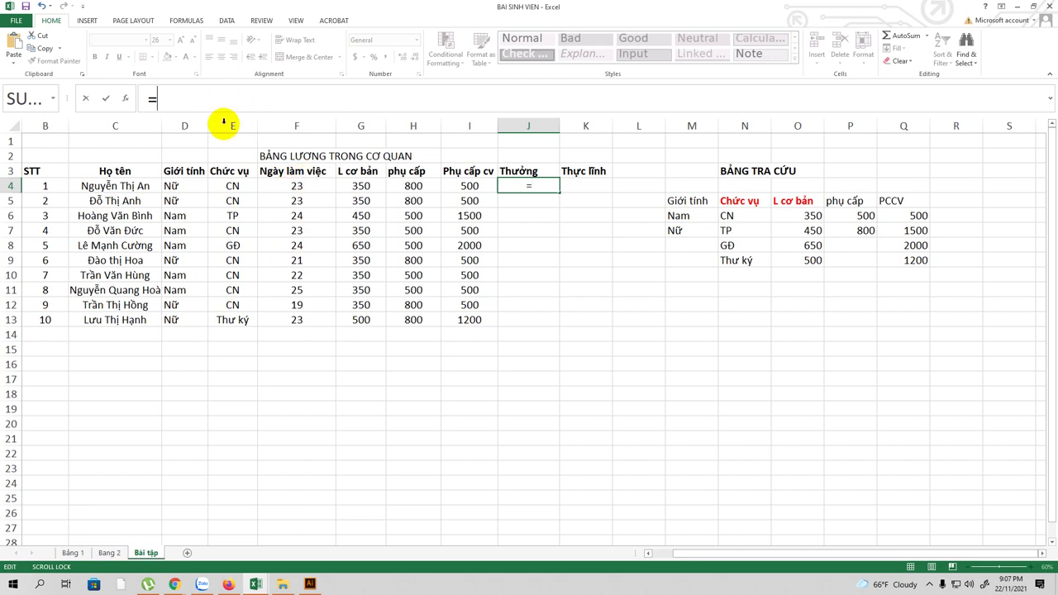
{"action": "type", "text": "if"}
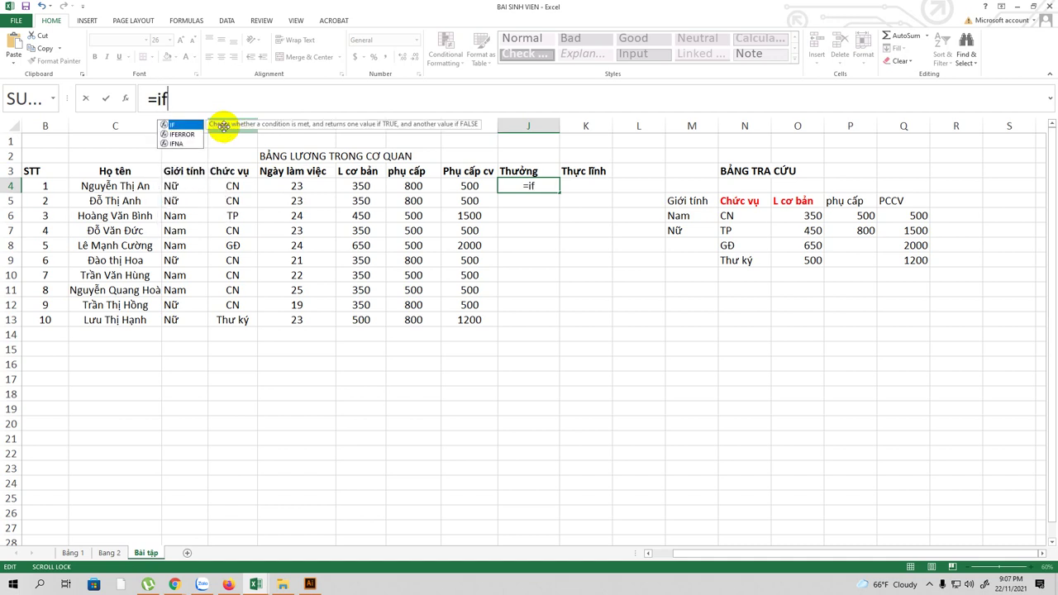
{"action": "type", "text": "(f"}
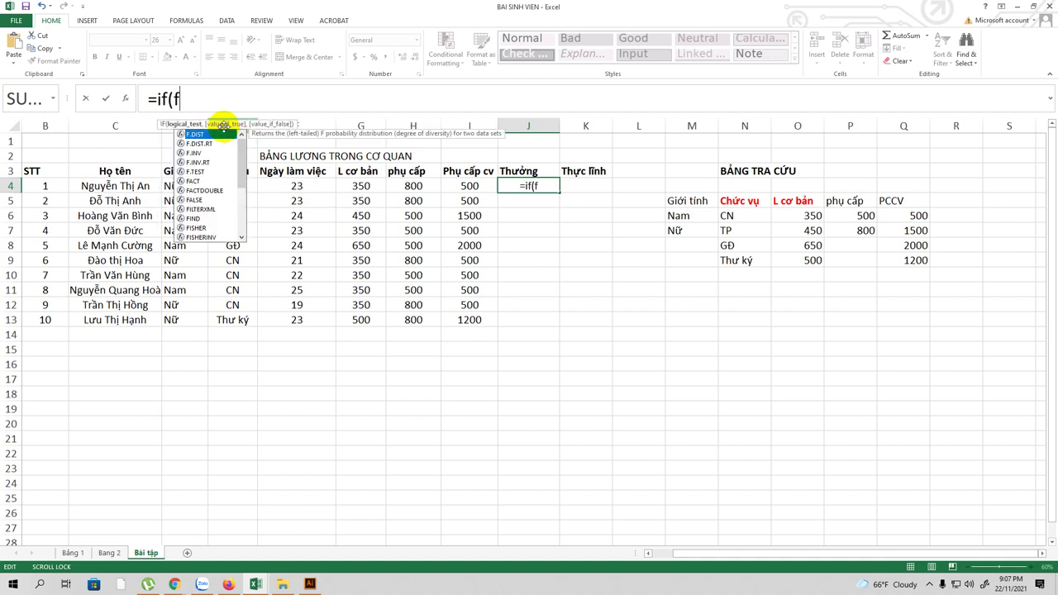
{"action": "type", "text": "4>=24,"}
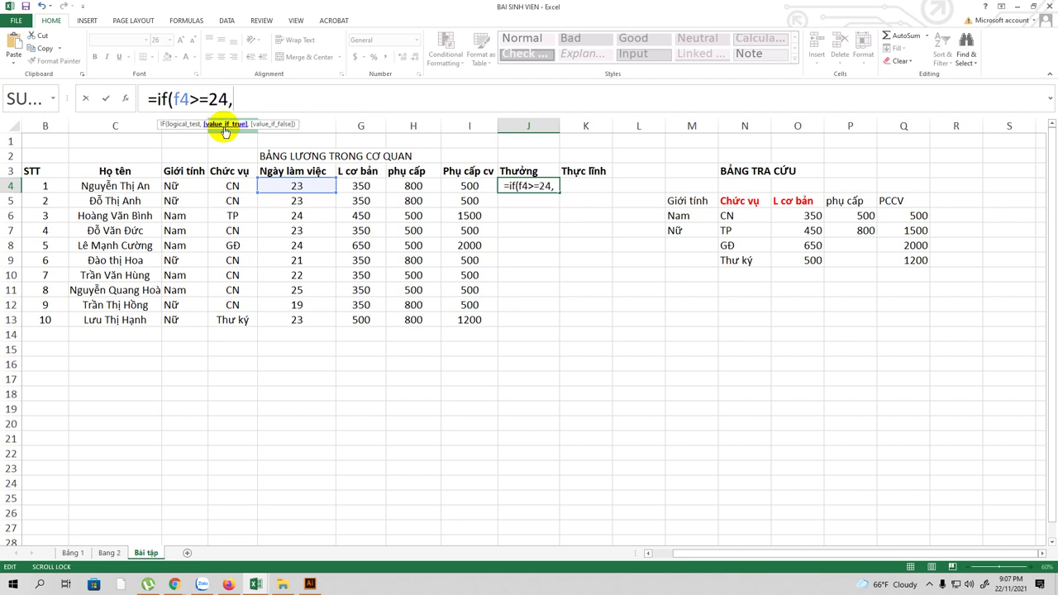
{"action": "type", "text": "2000"}
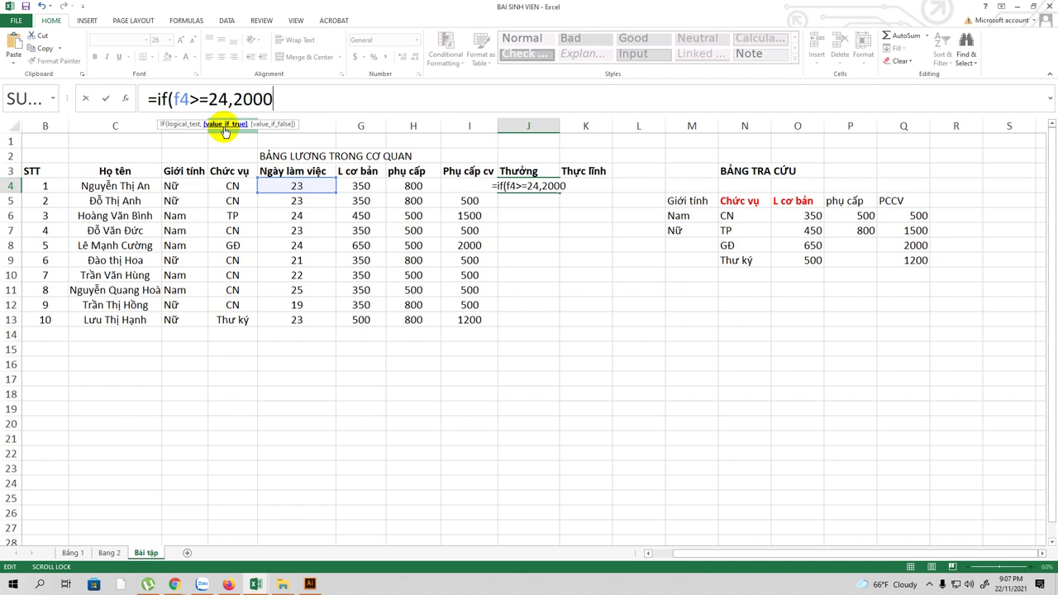
Finish the J4 formula with a nested IF giving 1000 when F4>=20 and otherwise 0, and copy it down to J13
{"action": "type", "text": ",if"}
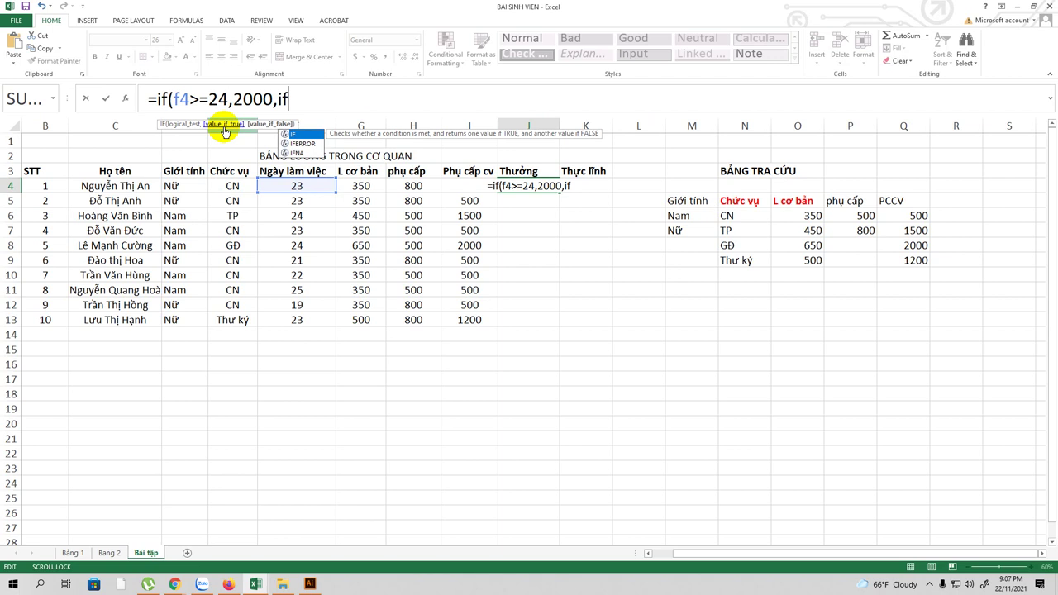
{"action": "type", "text": "(f4>=2"}
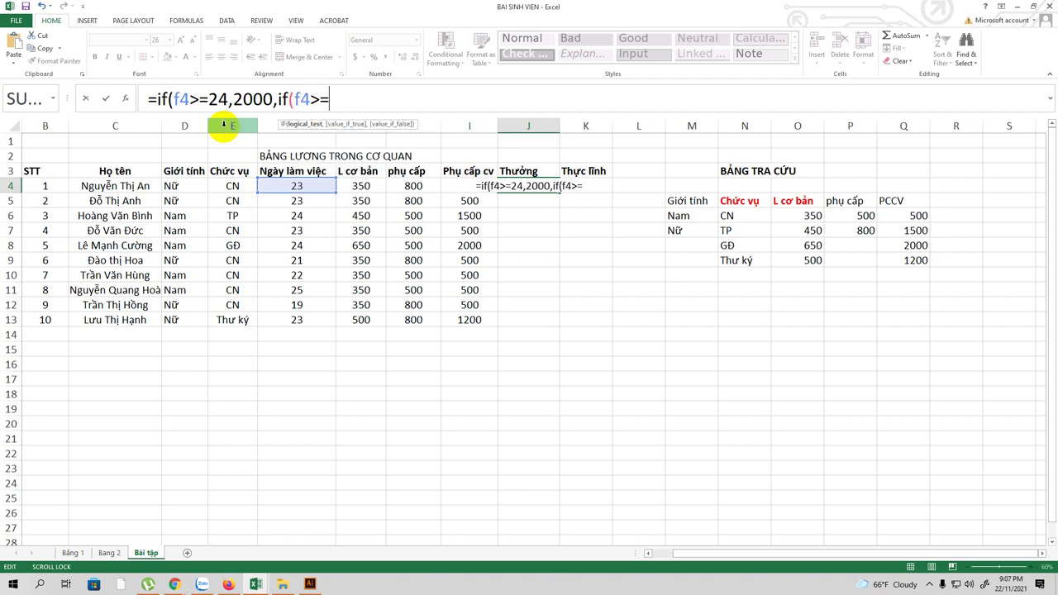
{"action": "type", "text": "0"}
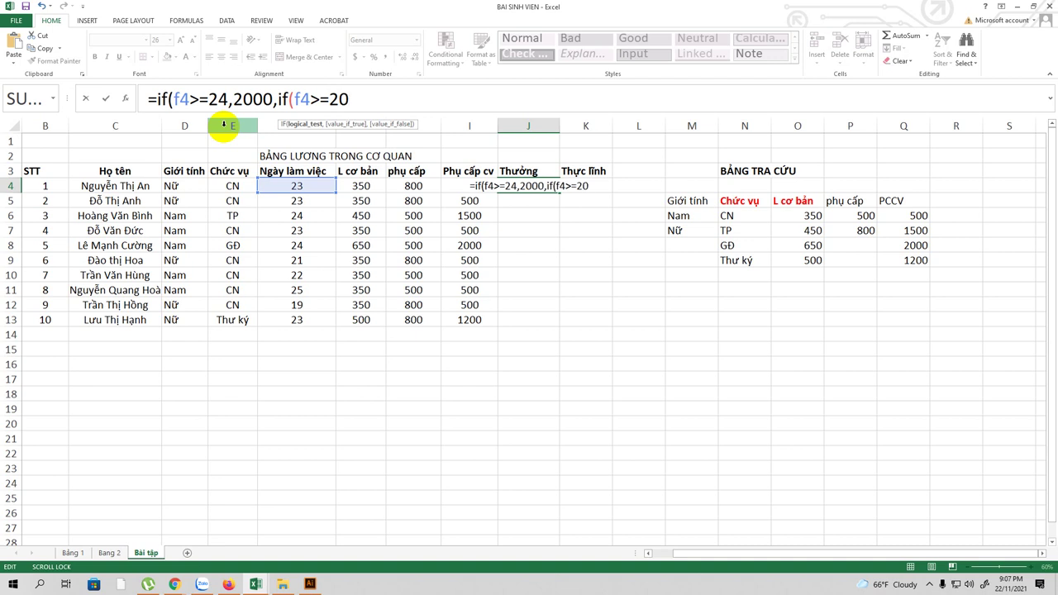
{"action": "type", "text": ", "}
{"action": "type", "text": "100"}
{"action": "type", "text": "0,"}
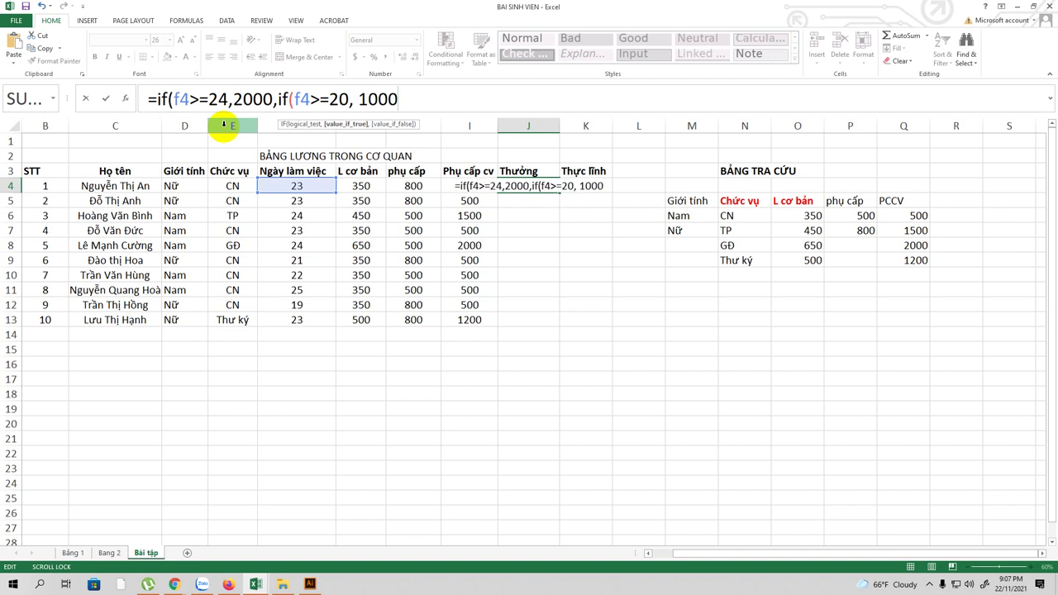
{"action": "type", "text": "0))"}
{"action": "key", "text": "Return"}
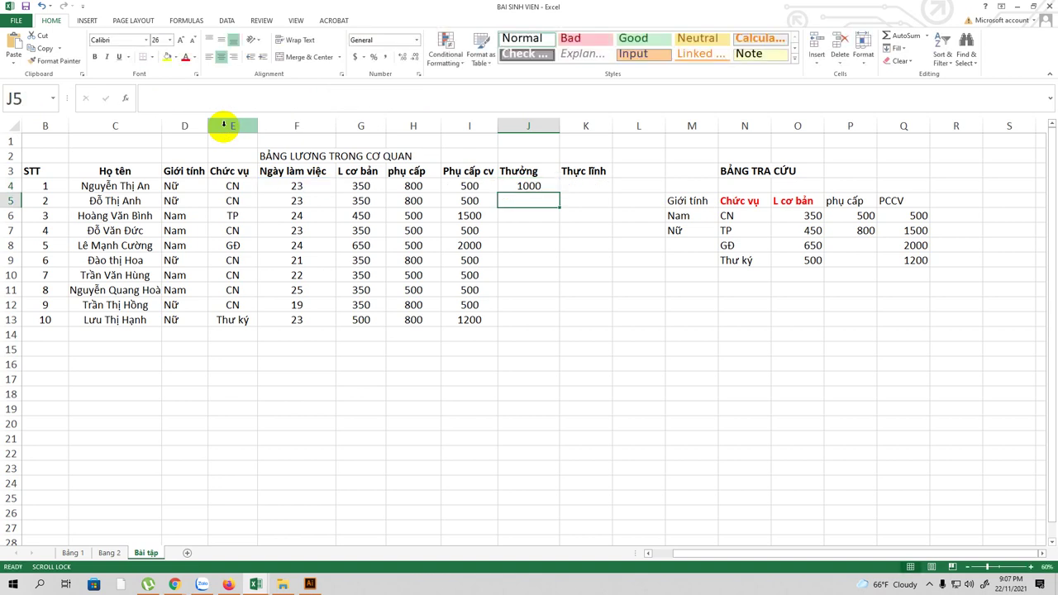
{"action": "left_click", "coordinate": [533, 187]}
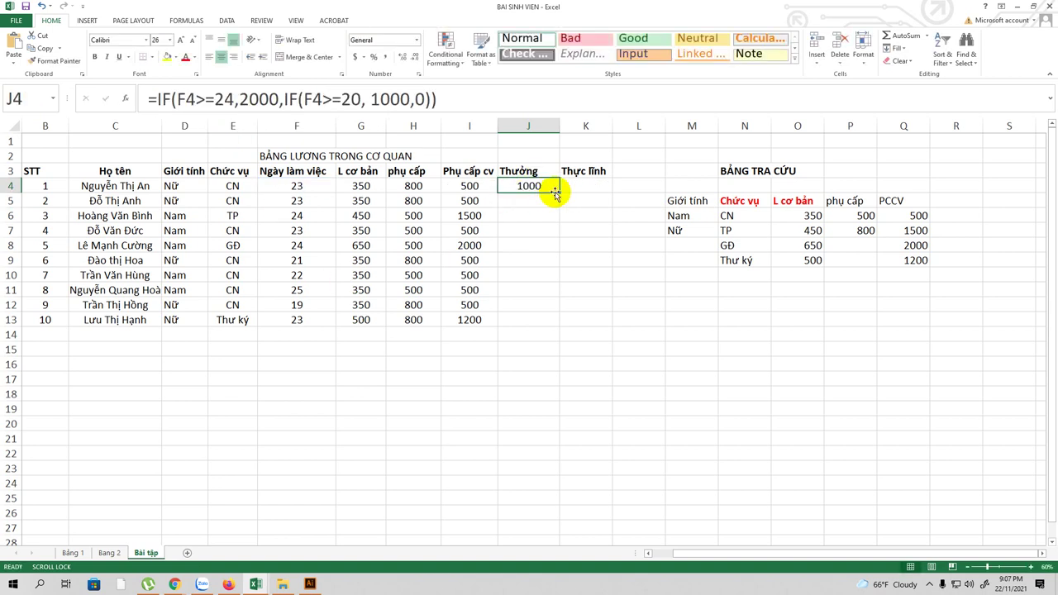
{"action": "left_click_drag", "start_coordinate": [556, 192], "coordinate": [564, 322]}
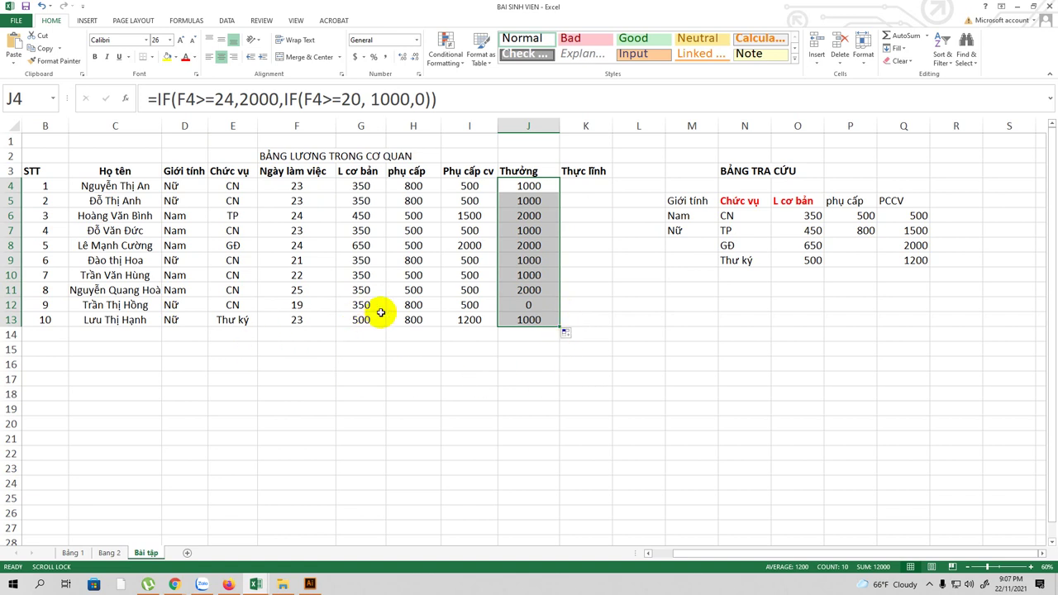
Start the net pay formula in K4 under Thực lĩnh by multiplying working days by base salary as F4*G4
{"action": "left_click", "coordinate": [537, 306]}
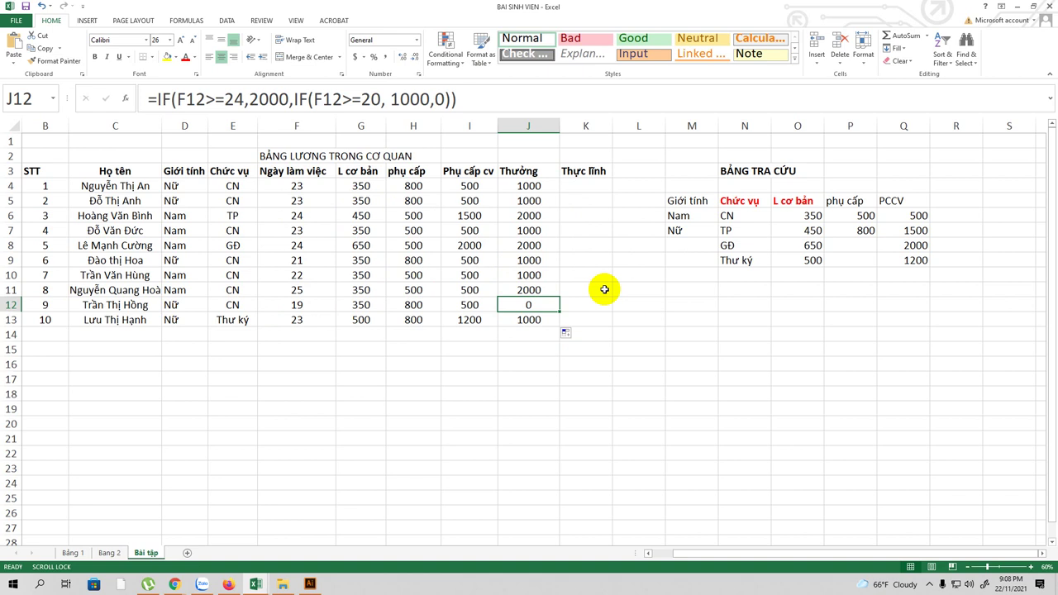
{"action": "left_click", "coordinate": [989, 568]}
{"action": "left_click_drag", "start_coordinate": [989, 569], "coordinate": [993, 569]}
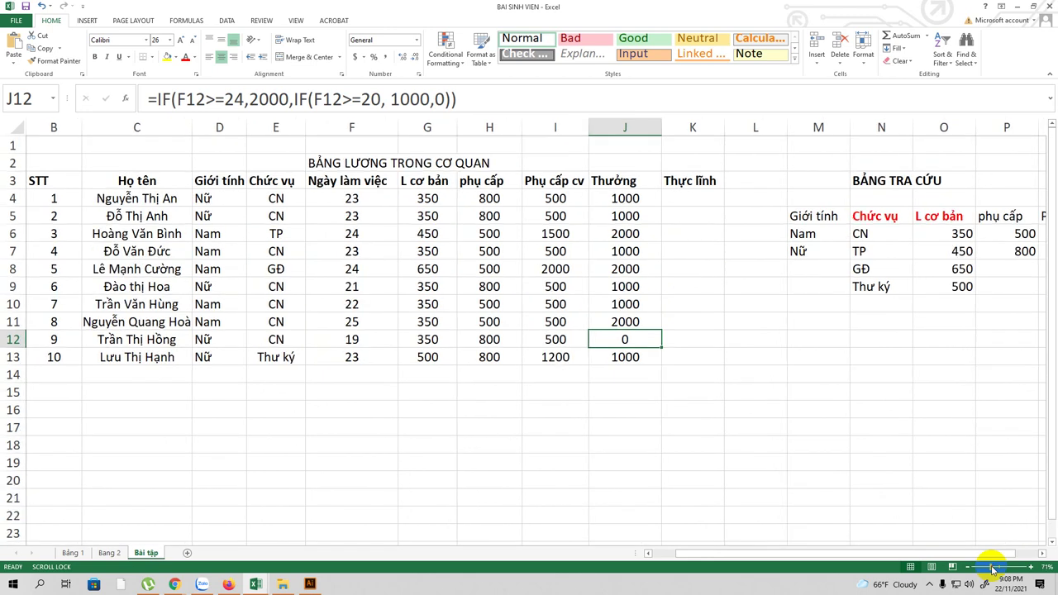
{"action": "left_click", "coordinate": [690, 199]}
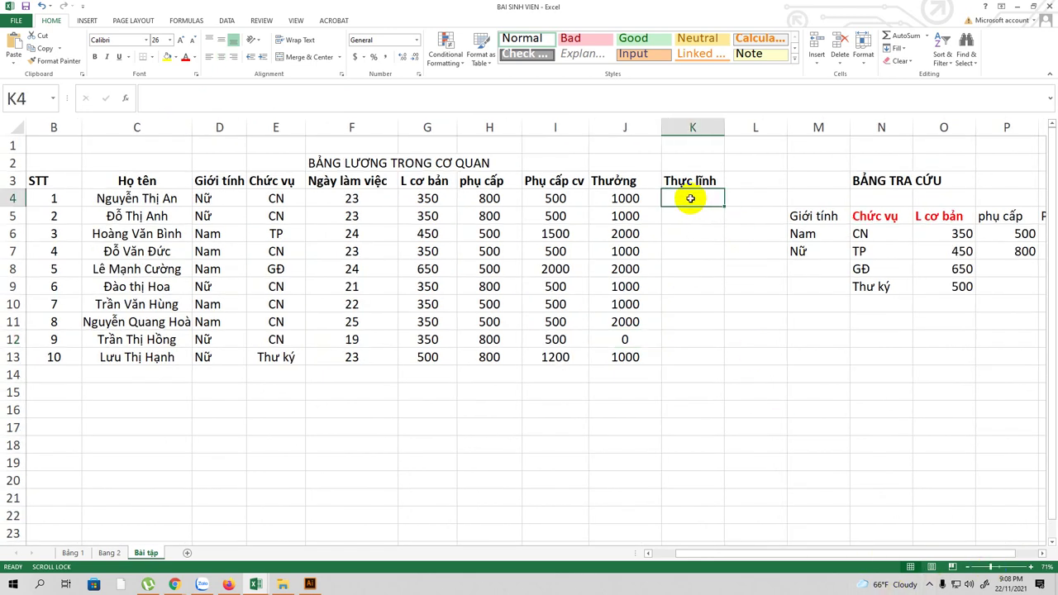
{"action": "type", "text": "="}
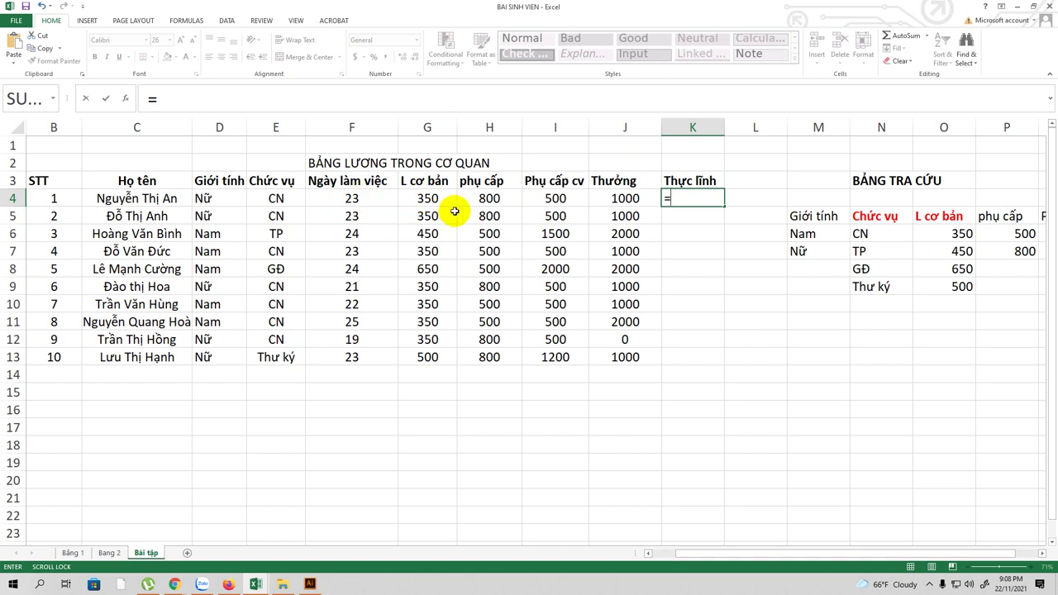
{"action": "type", "text": "f4"}
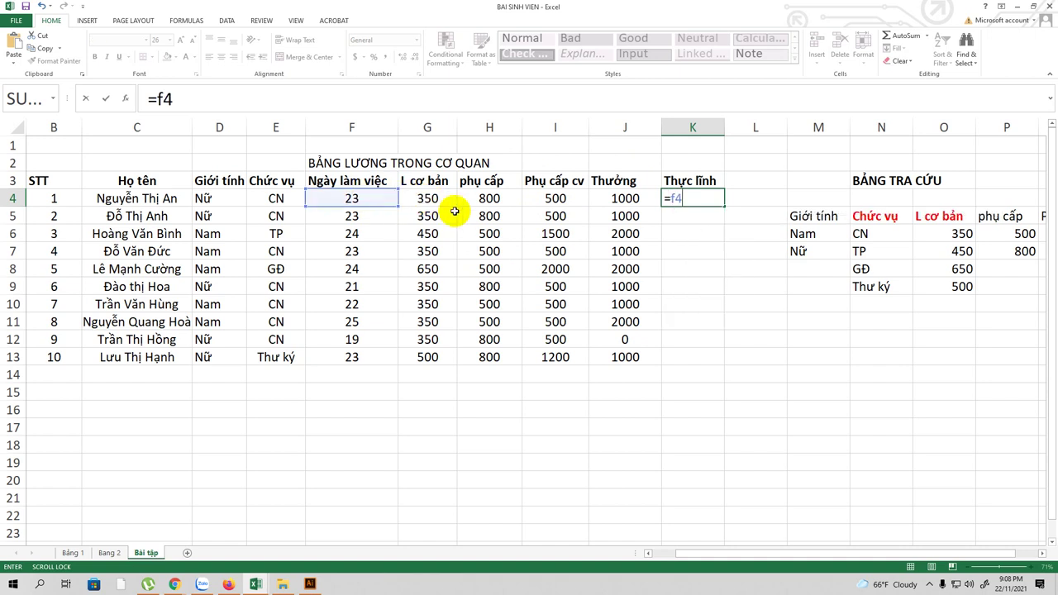
{"action": "type", "text": "&g4"}
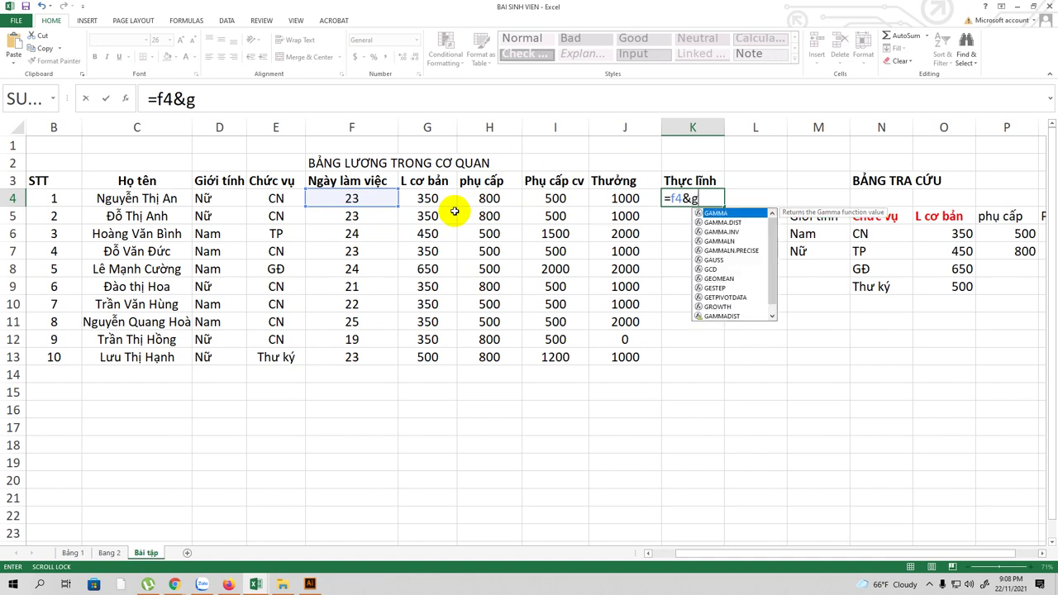
{"action": "key", "text": "BackSpace"}
{"action": "key", "text": "BackSpace"}
{"action": "key", "text": "BackSpace"}
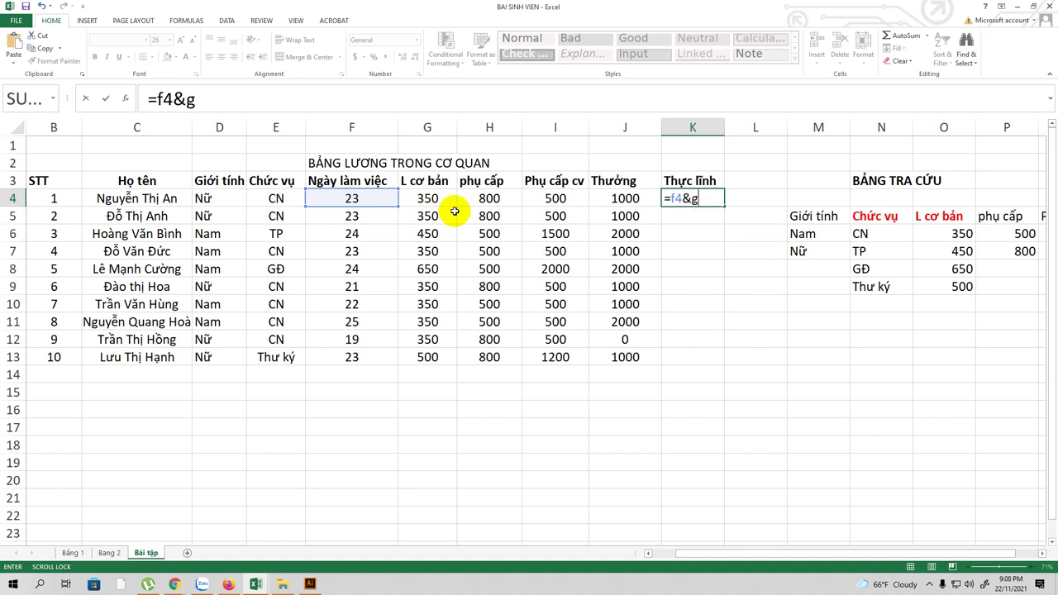
{"action": "type", "text": "*g4"}
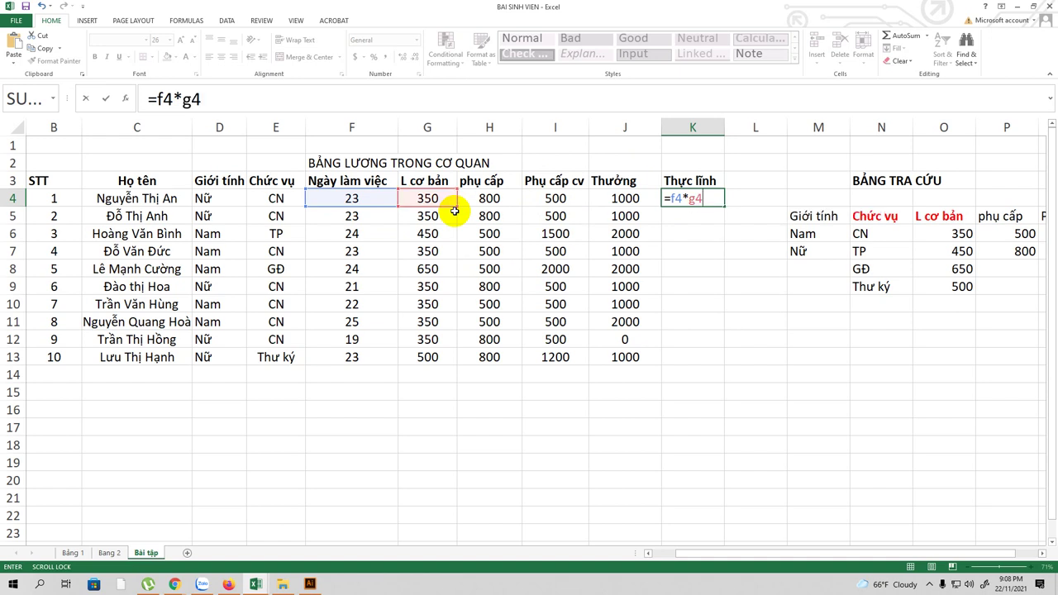
Finish the K4 formula by adding H4, I4 and J4, and copy it down to K13
{"action": "type", "text": "+h"}
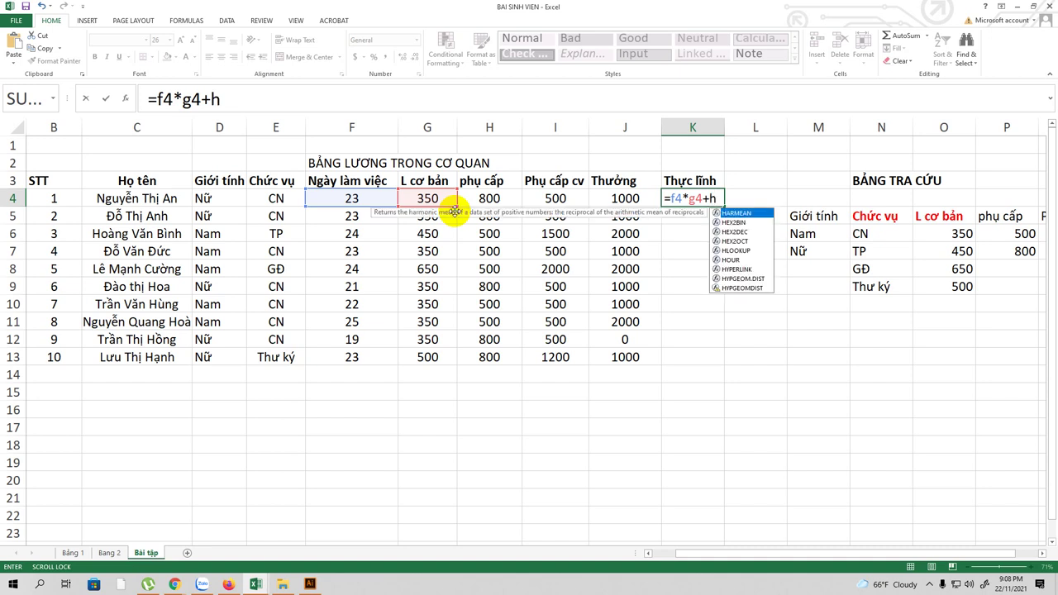
{"action": "type", "text": "4+"}
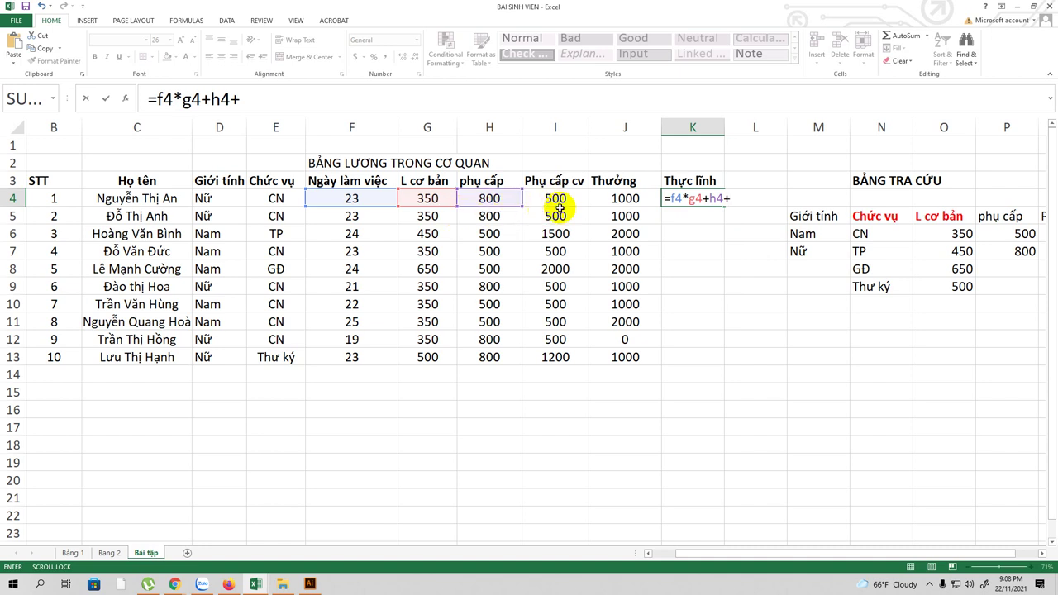
{"action": "type", "text": "i4"}
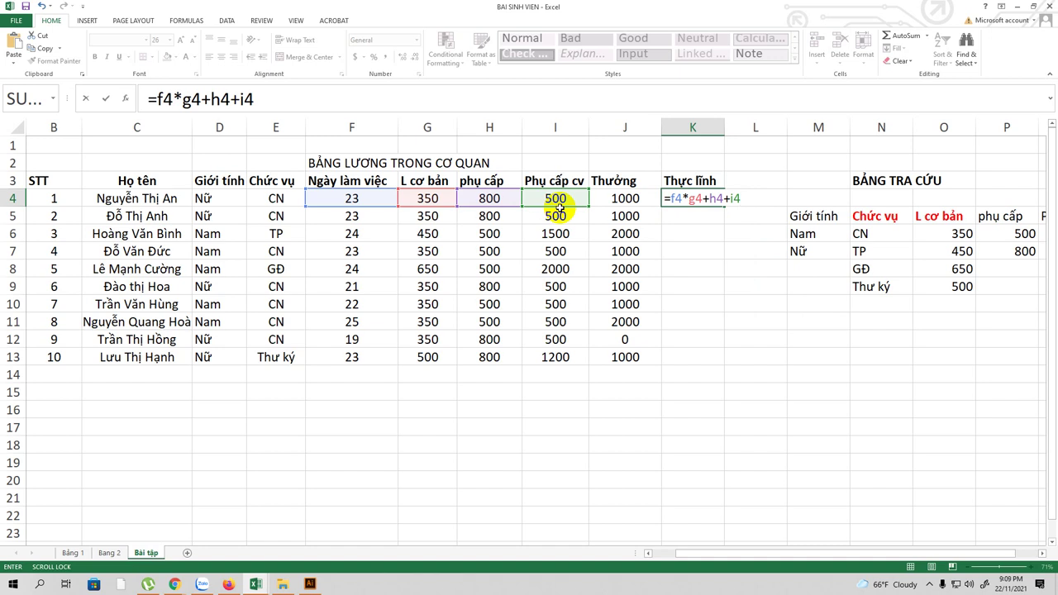
{"action": "type", "text": "+j4"}
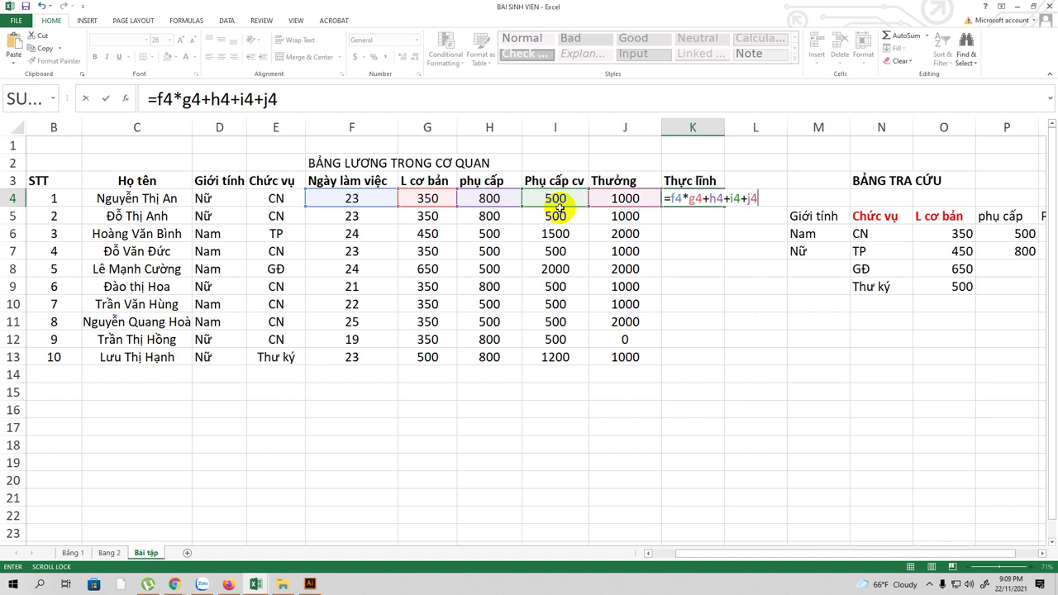
{"action": "key", "text": "Return"}
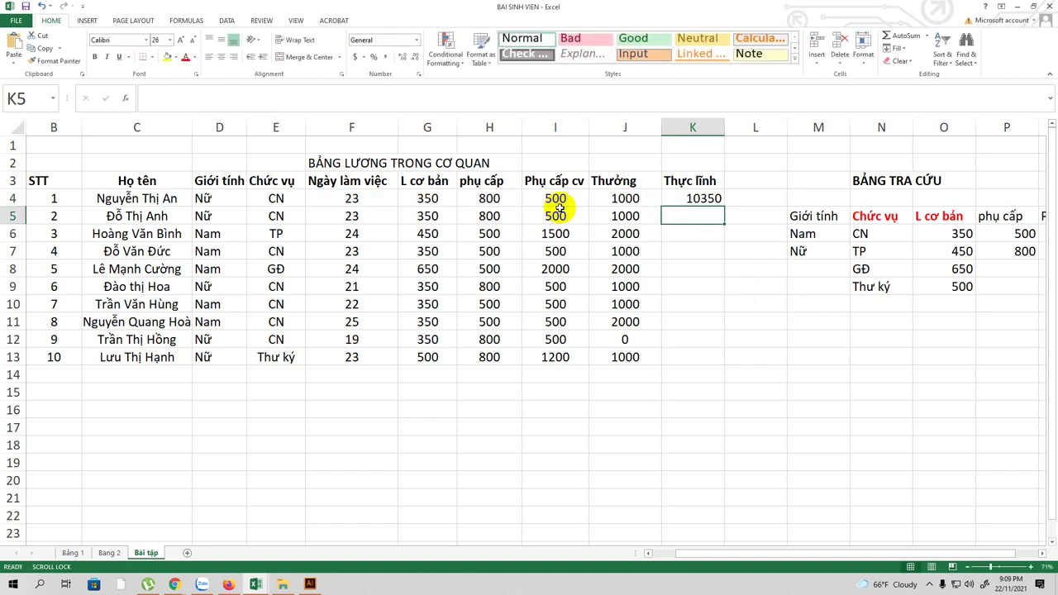
{"action": "left_click", "coordinate": [709, 196]}
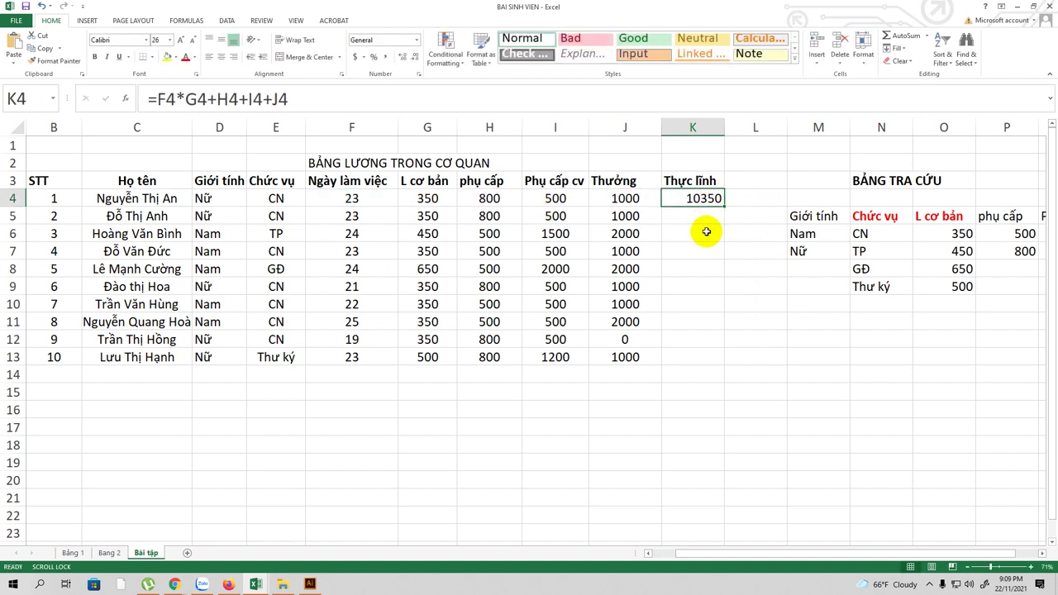
{"action": "left_click_drag", "start_coordinate": [725, 207], "coordinate": [721, 364]}
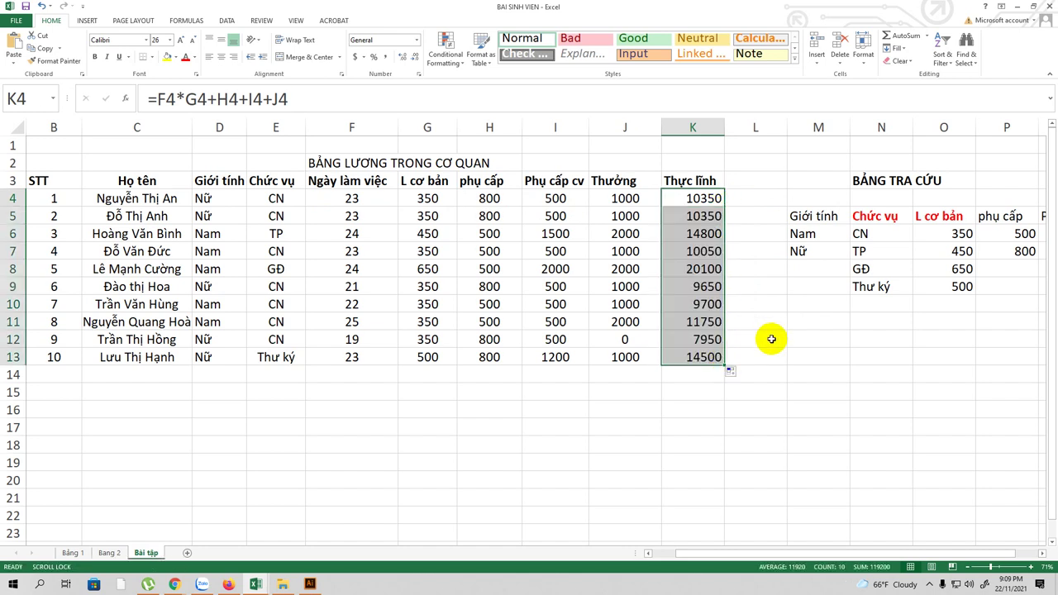
{"action": "left_click", "coordinate": [697, 233]}
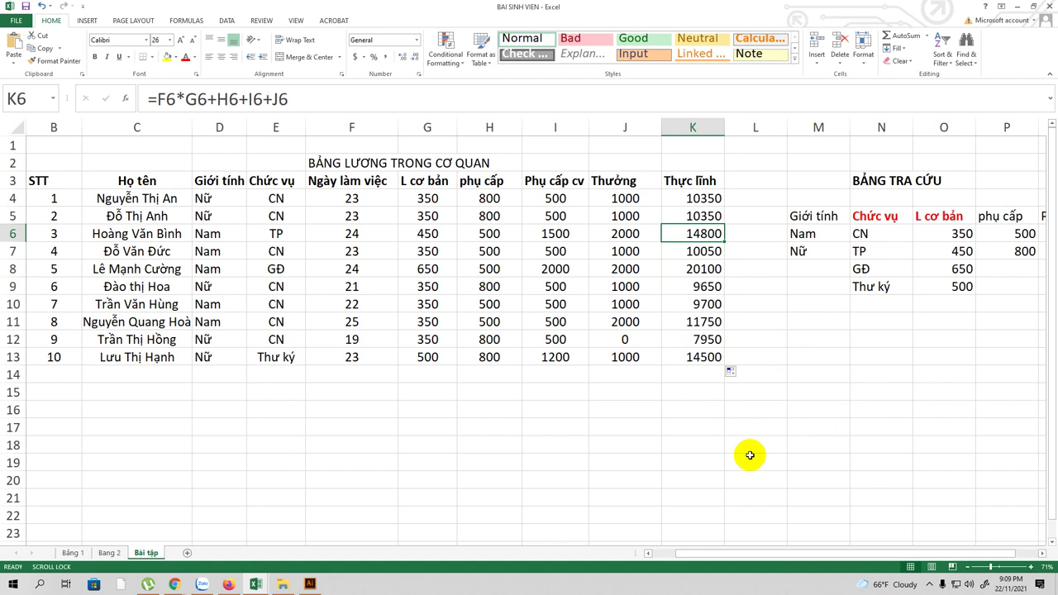
Review the completed formulas in the Thực lĩnh, Thưởng, L cơ bản, phụ cấp and Phụ cấp cv columns across several rows
{"action": "left_click", "coordinate": [691, 199]}
{"action": "left_click_drag", "start_coordinate": [704, 556], "coordinate": [718, 552]}
{"action": "left_click_drag", "start_coordinate": [992, 569], "coordinate": [986, 567]}
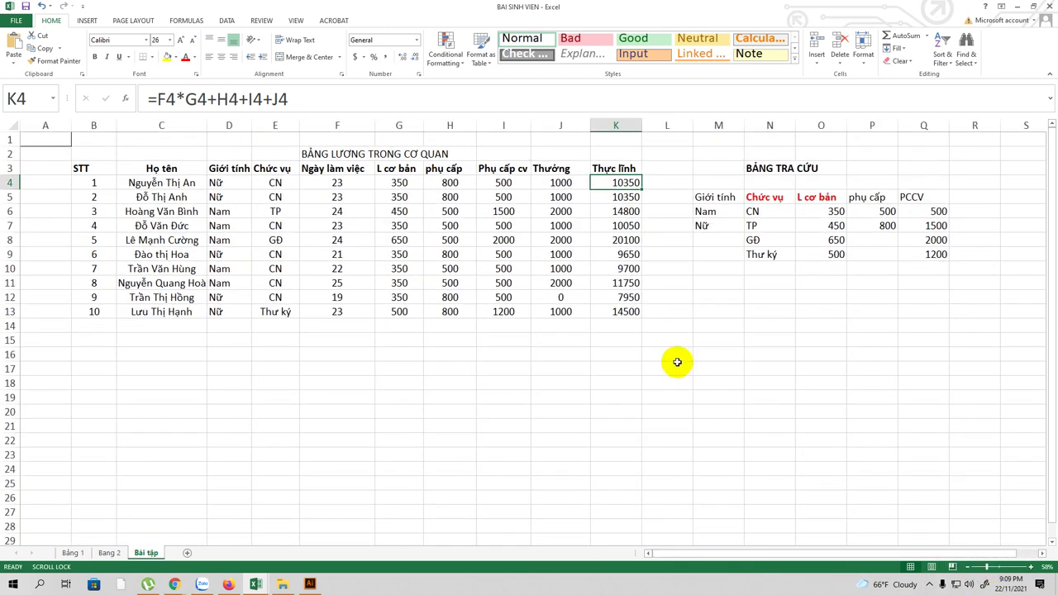
{"action": "left_click", "coordinate": [556, 182]}
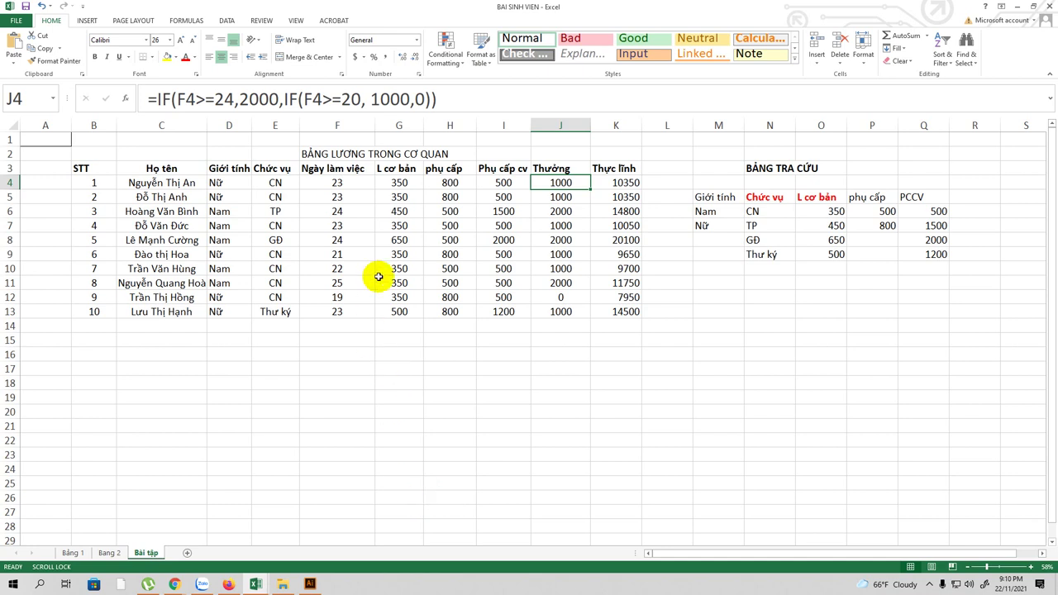
{"action": "left_click", "coordinate": [397, 182]}
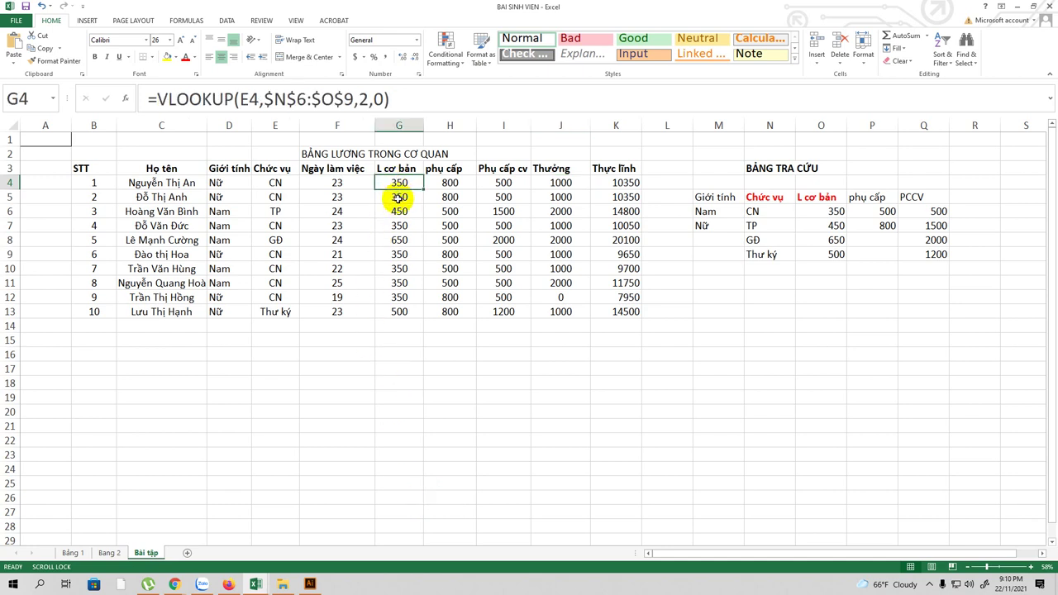
{"action": "left_click", "coordinate": [398, 199]}
{"action": "left_click", "coordinate": [398, 213]}
{"action": "left_click", "coordinate": [398, 225]}
{"action": "left_click", "coordinate": [399, 240]}
{"action": "left_click", "coordinate": [397, 255]}
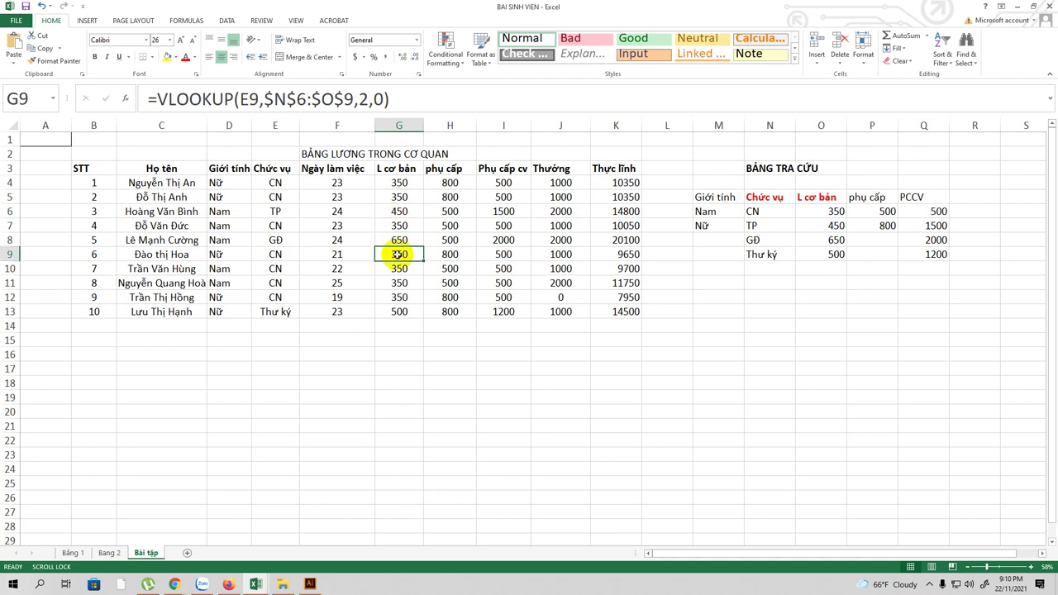
{"action": "left_click", "coordinate": [503, 211]}
{"action": "left_click", "coordinate": [504, 240]}
{"action": "left_click", "coordinate": [451, 242]}
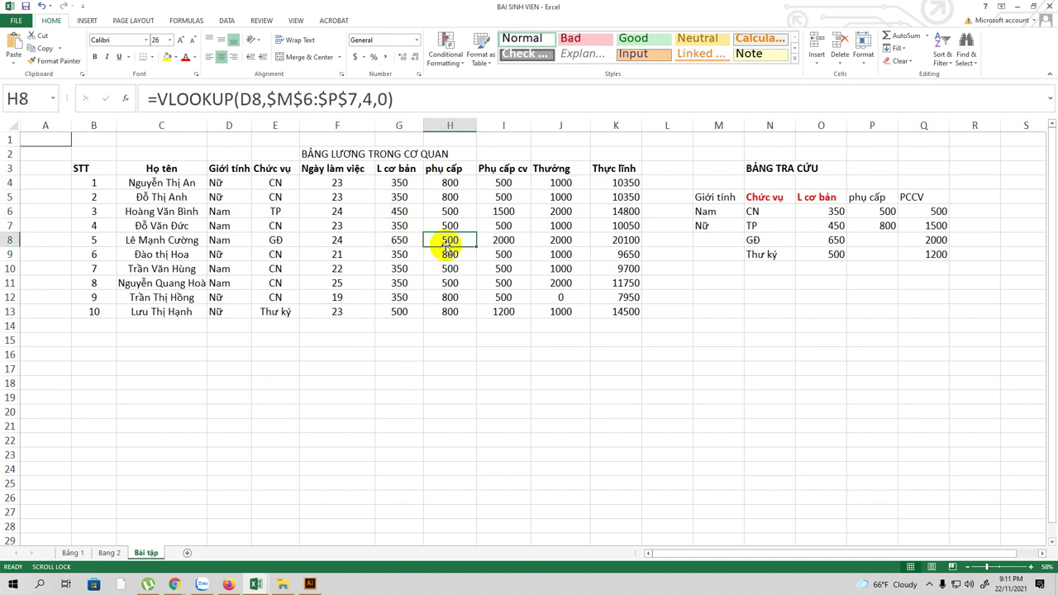
{"action": "left_click", "coordinate": [450, 252]}
{"action": "left_click", "coordinate": [450, 283]}
{"action": "left_click", "coordinate": [450, 297]}
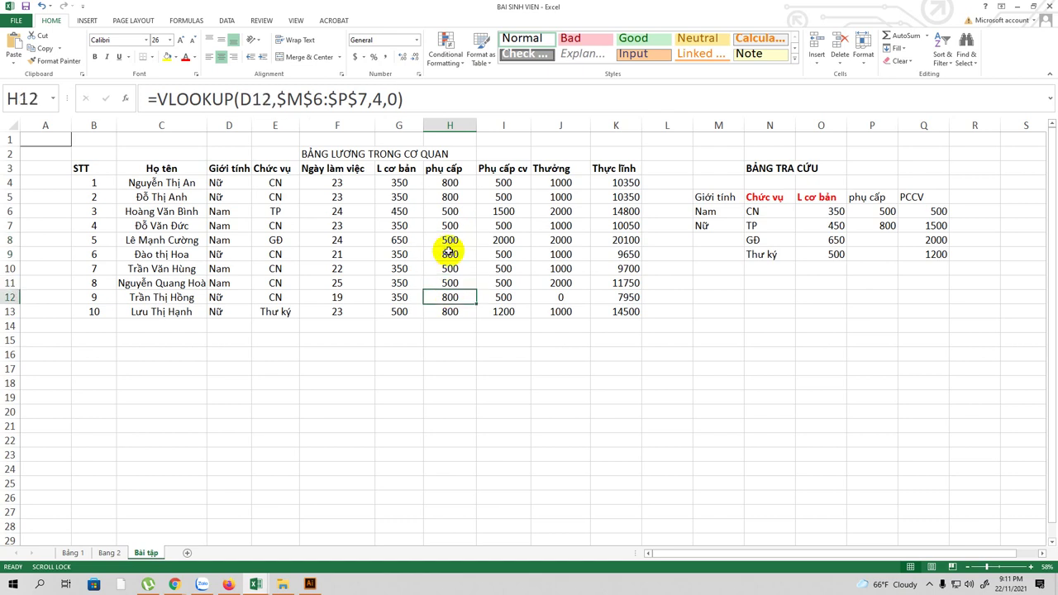
{"action": "left_click", "coordinate": [449, 226]}
{"action": "left_click", "coordinate": [450, 182]}
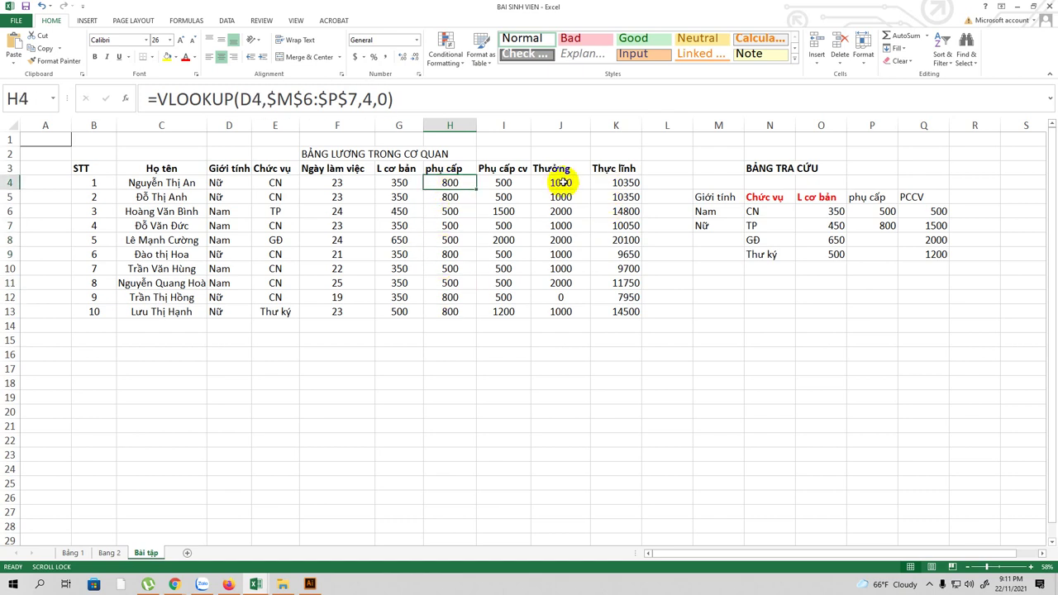
{"action": "left_click", "coordinate": [560, 182]}
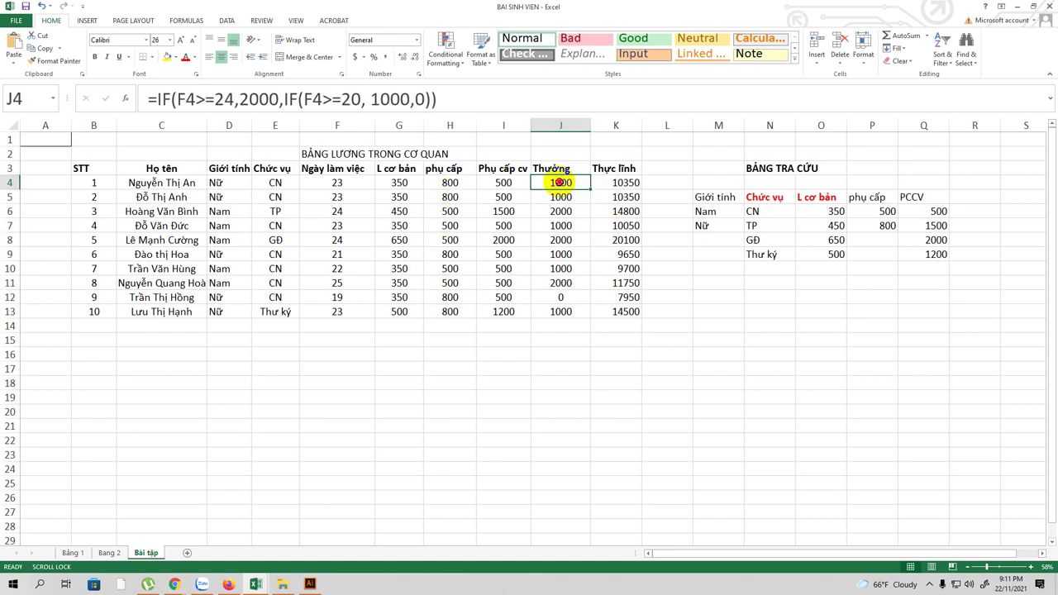
{"action": "left_click", "coordinate": [930, 585]}
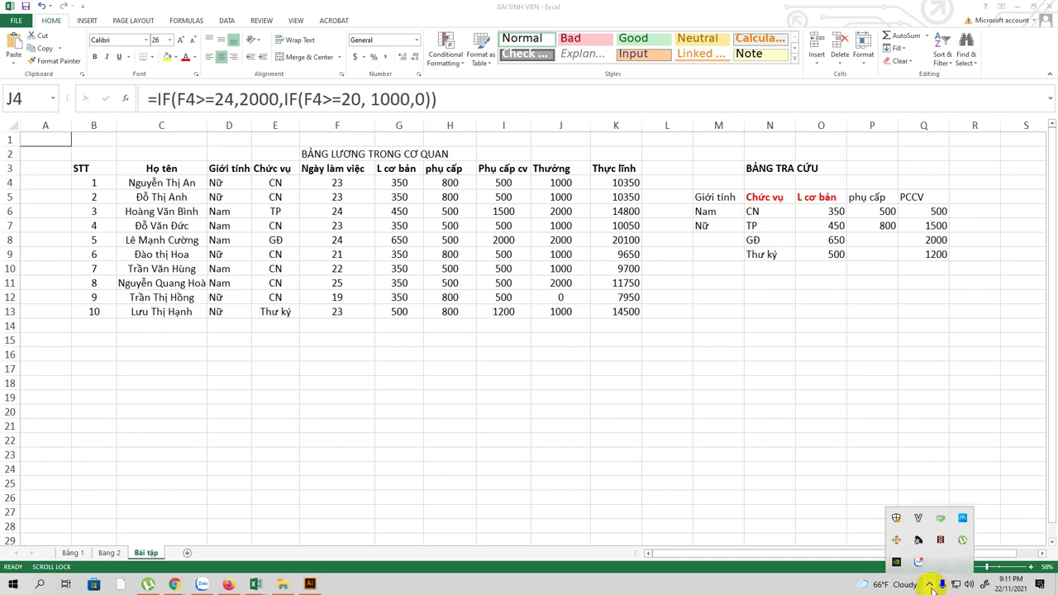